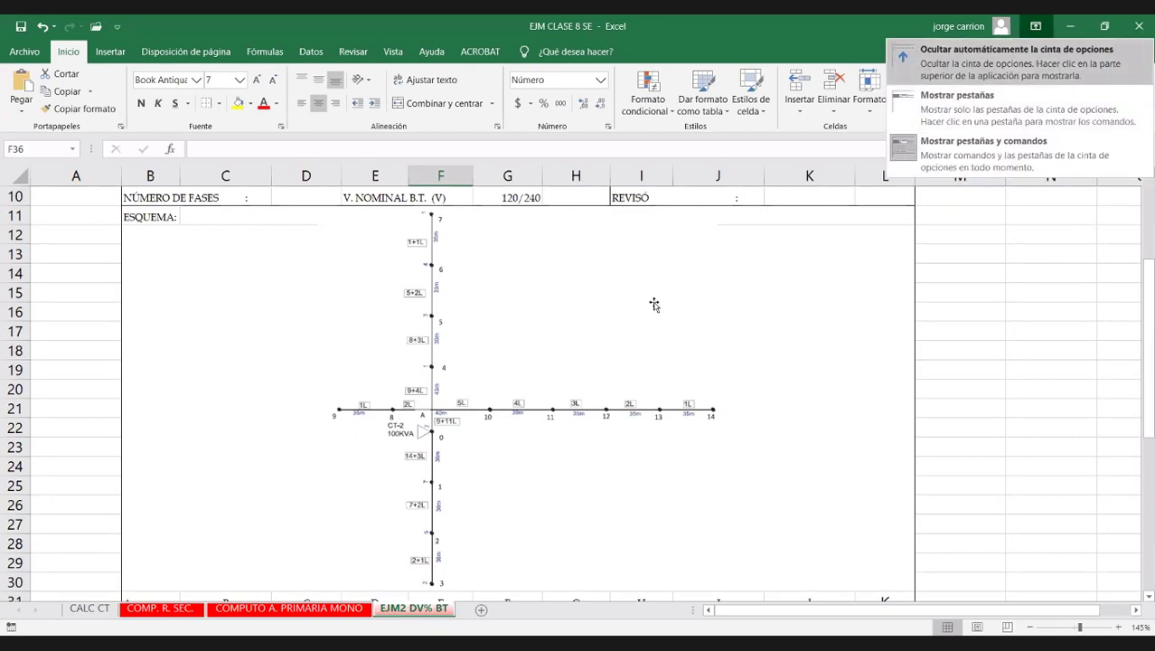
Auto-hide the ribbon and set the nominal low voltage (V. NOMINAL B.T.) in G10 to 127/220.
key(Return)
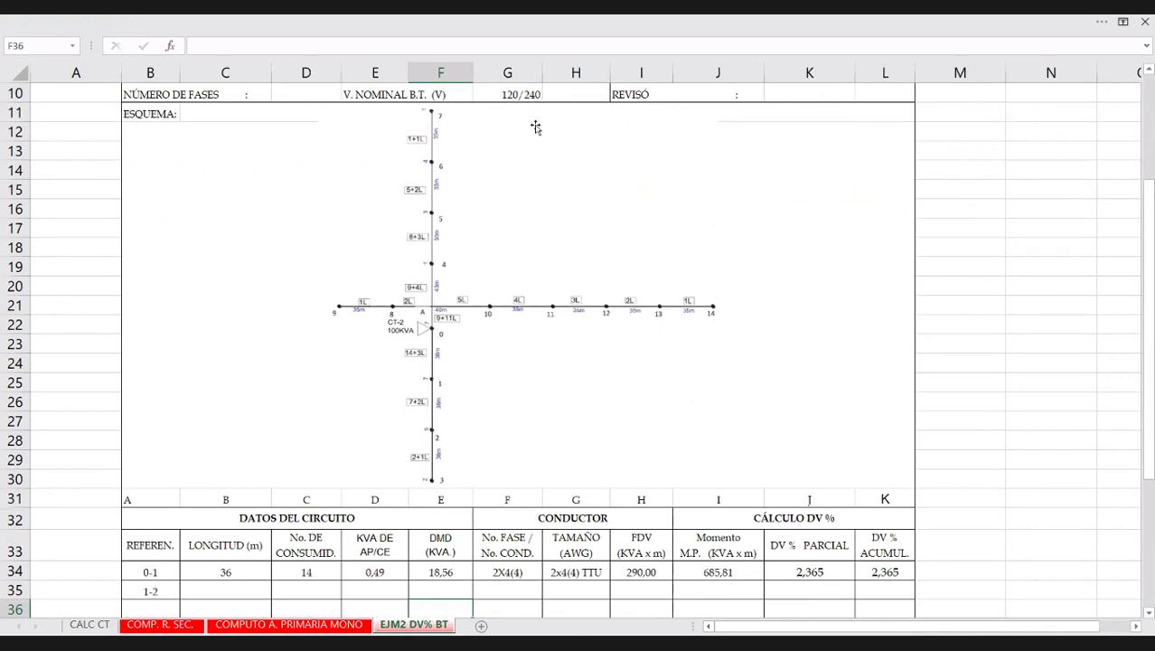
double_click(513, 93)
key(BackSpace)
text(7)
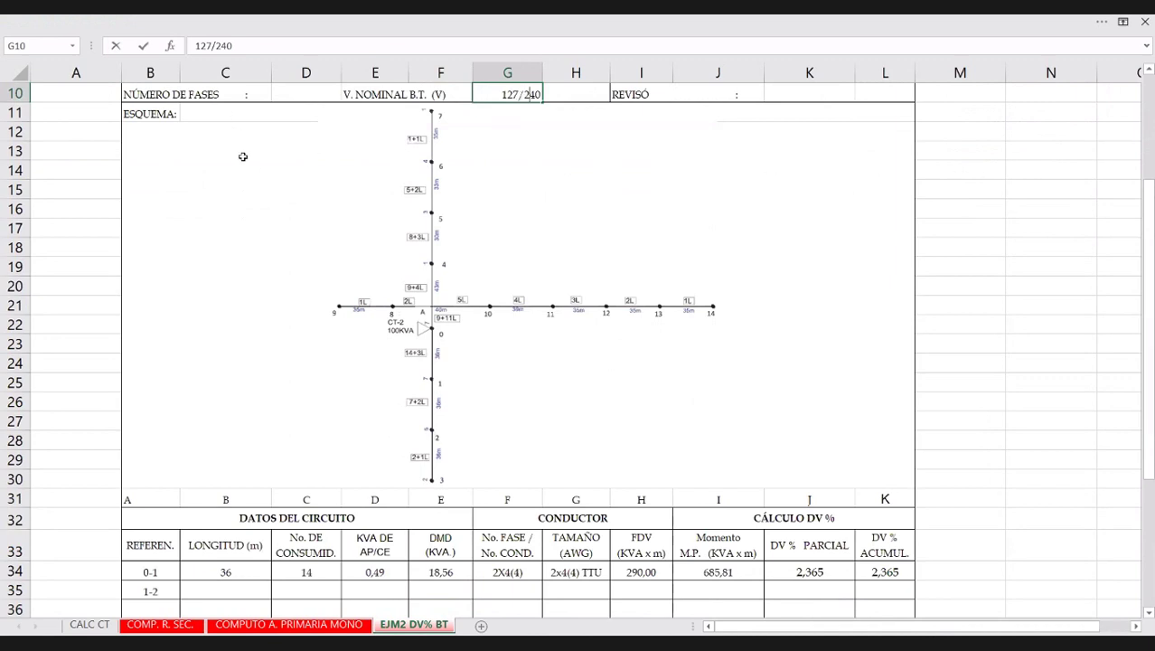
key(Delete)
text(2)
scroll(920, 258, up, 1)
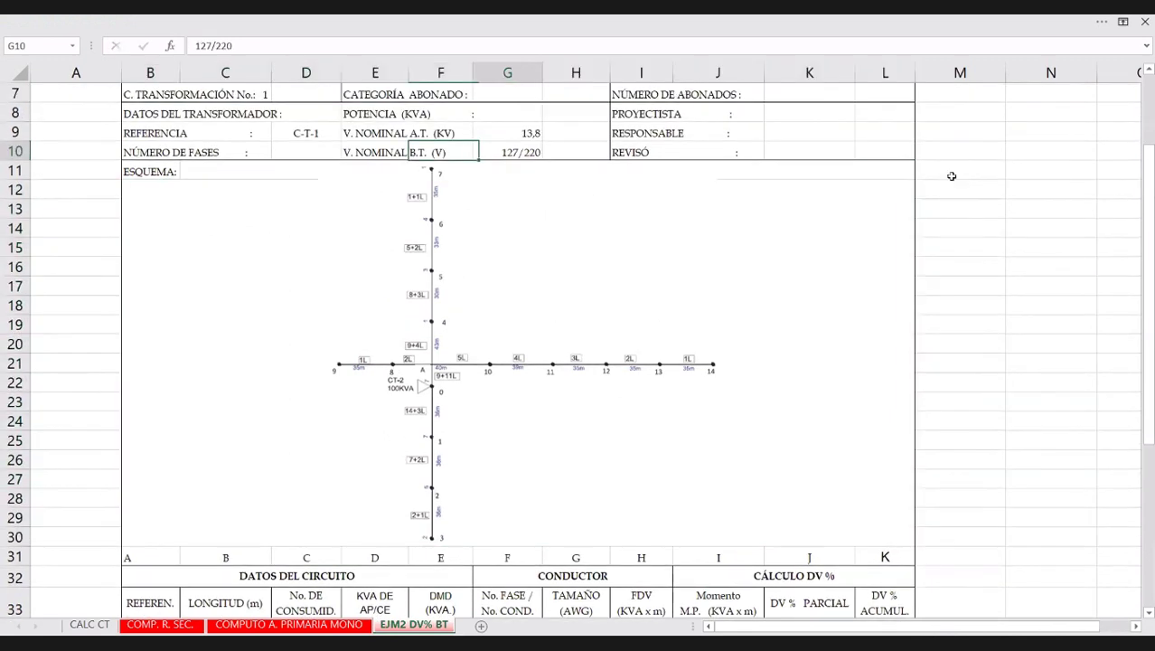
Add the note USUARIO TIPO c in M14 beside the diagram and enter its value 1,33 in N15.
scroll(952, 175, down, 1)
click(951, 175)
text(US)
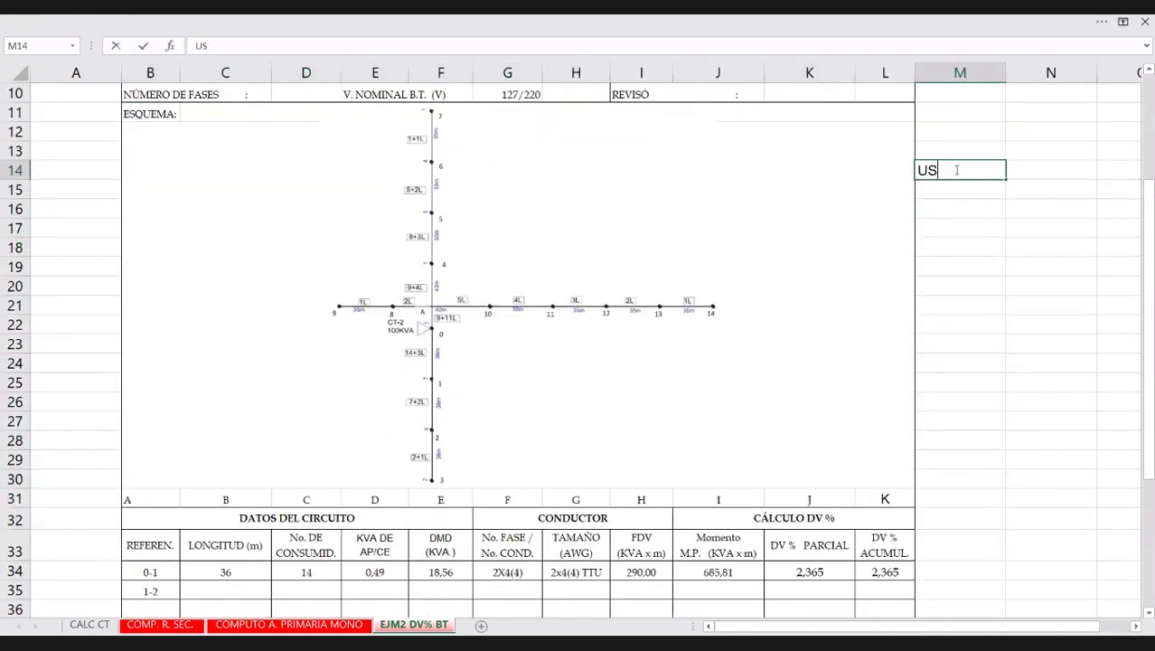
text(UARIO)
key(BackSpace)
key(BackSpace)
text(IO )
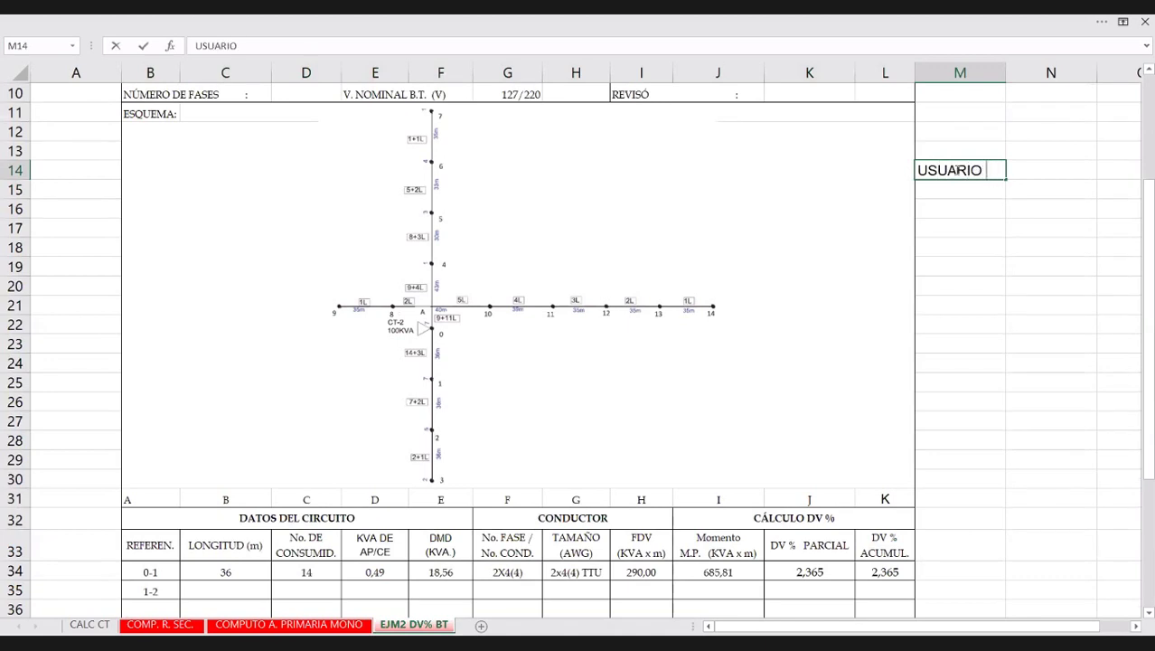
text(TIPO c)
click(1032, 187)
text(1,33)
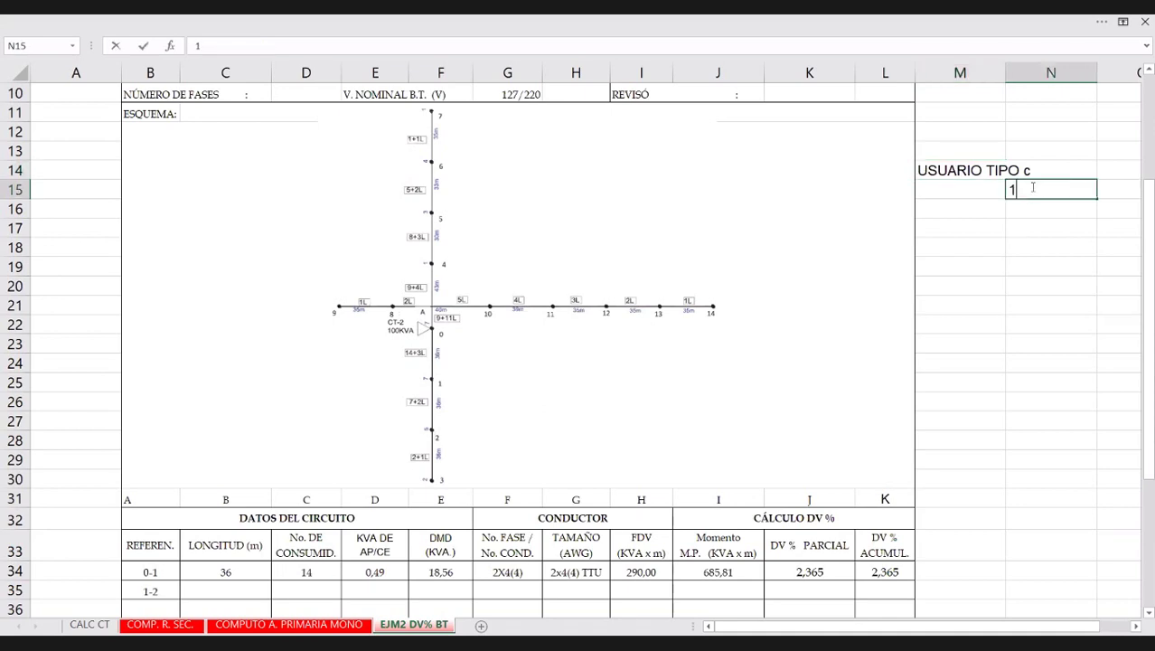
click(1025, 234)
Label M17 as LUMINARIAS and enter 150 W in N17.
click(946, 227)
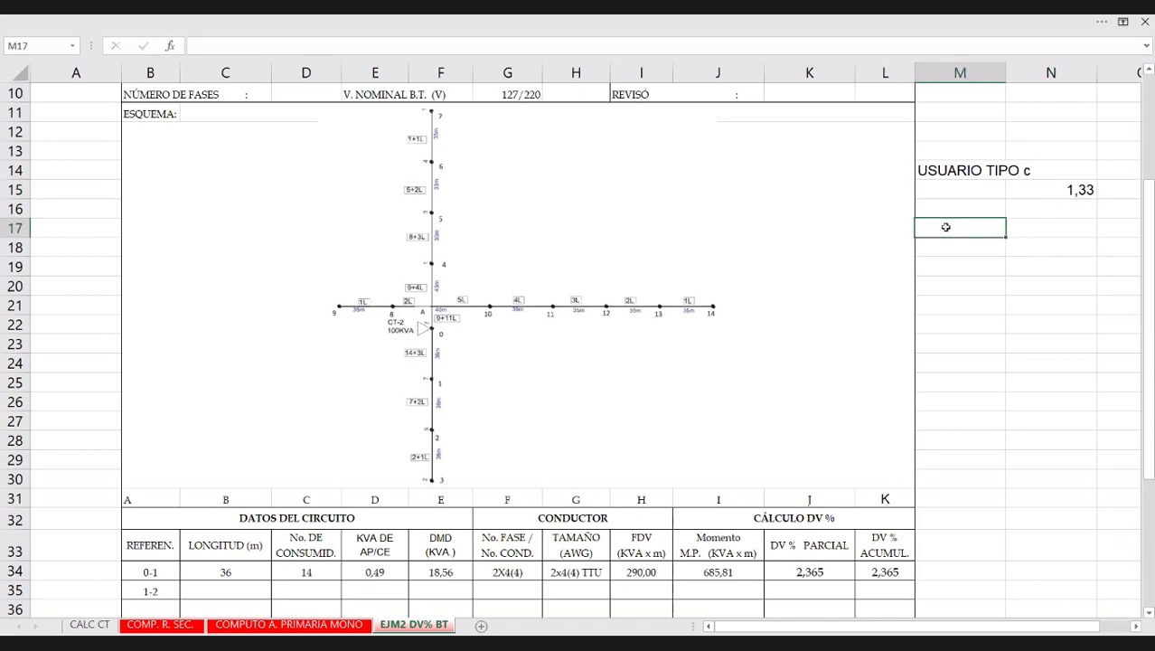
text(LUMINARIAS)
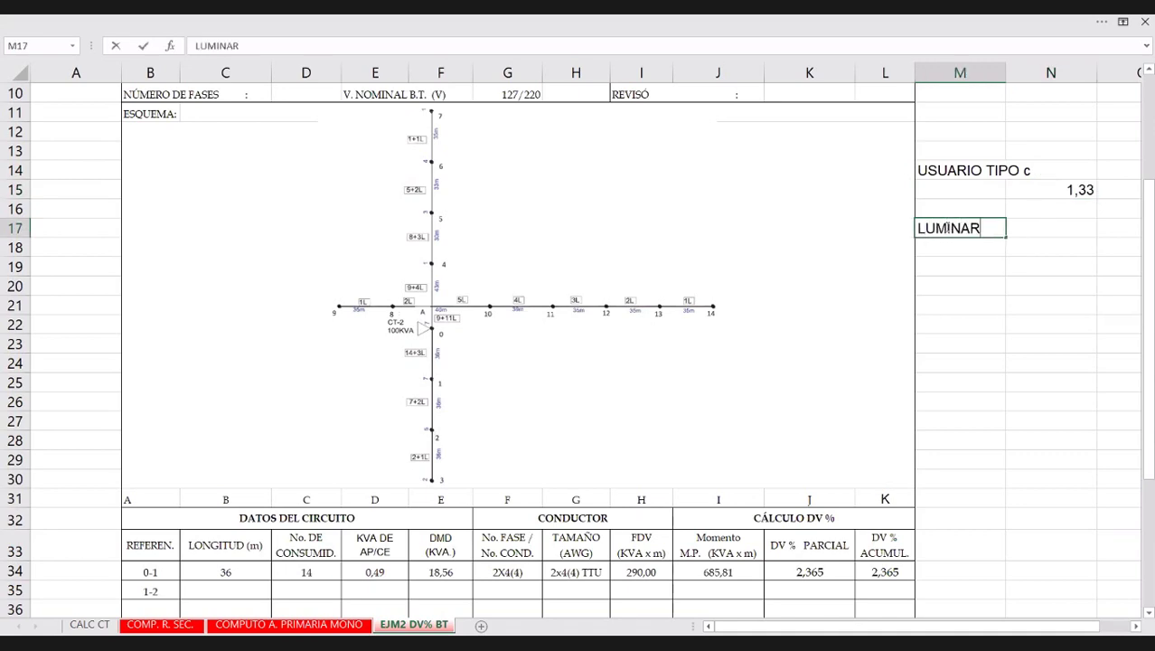
click(1084, 229)
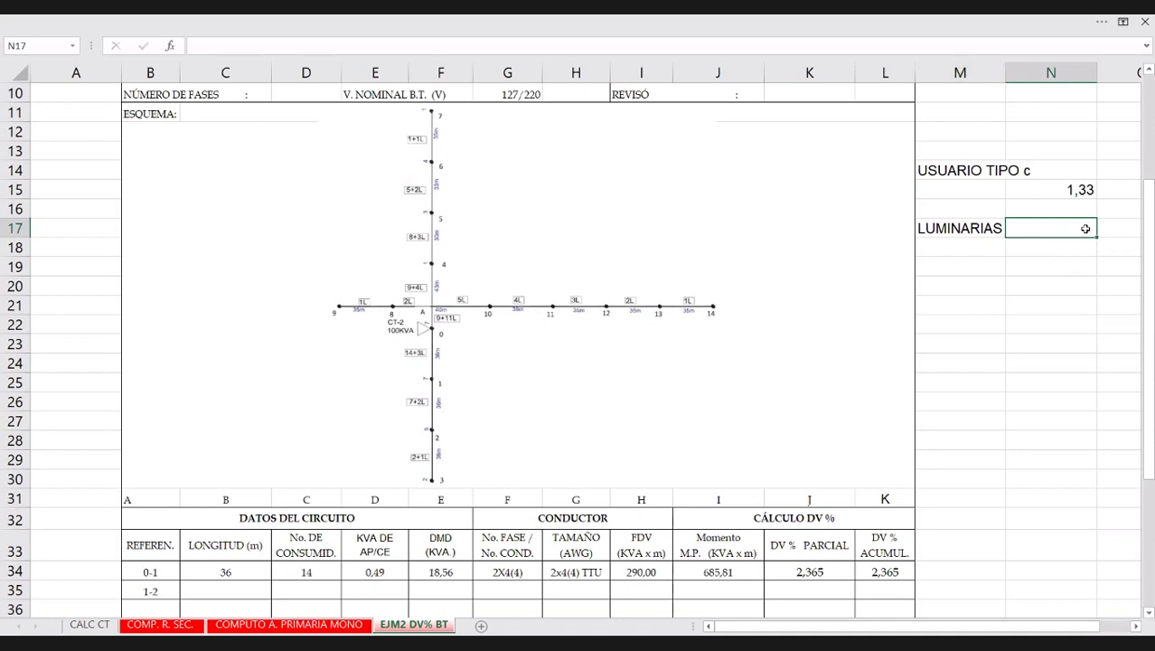
text(150 W)
click(1068, 251)
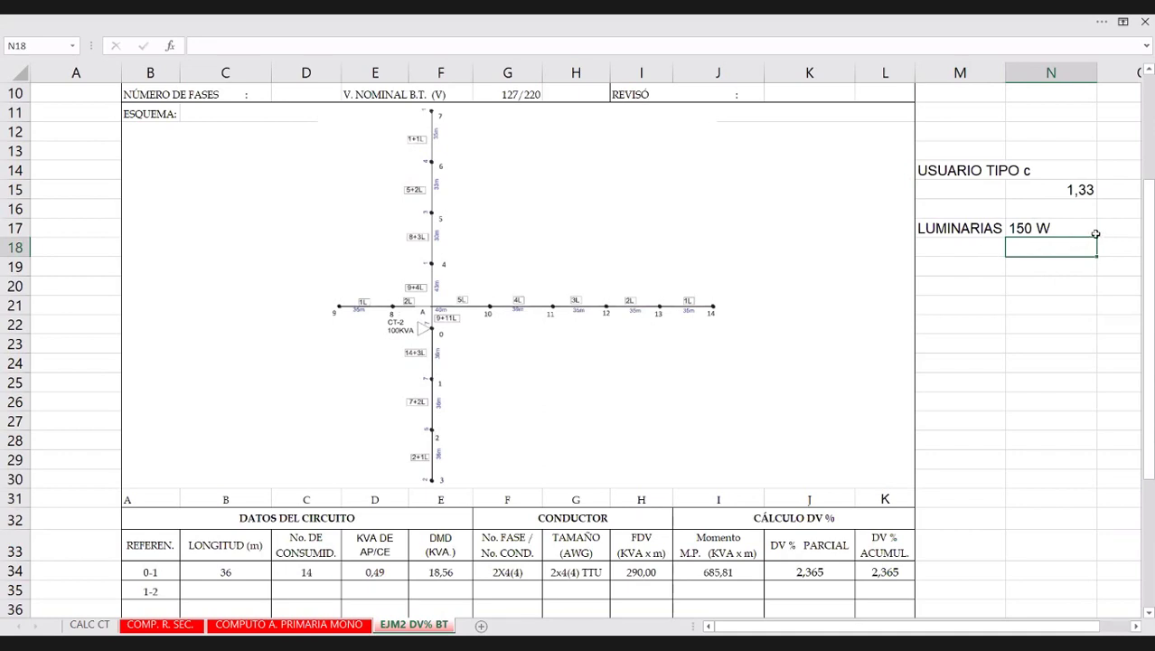
Label M18 as FP and enter the power factor 0,92 in N18.
click(1106, 228)
click(933, 251)
text(F)
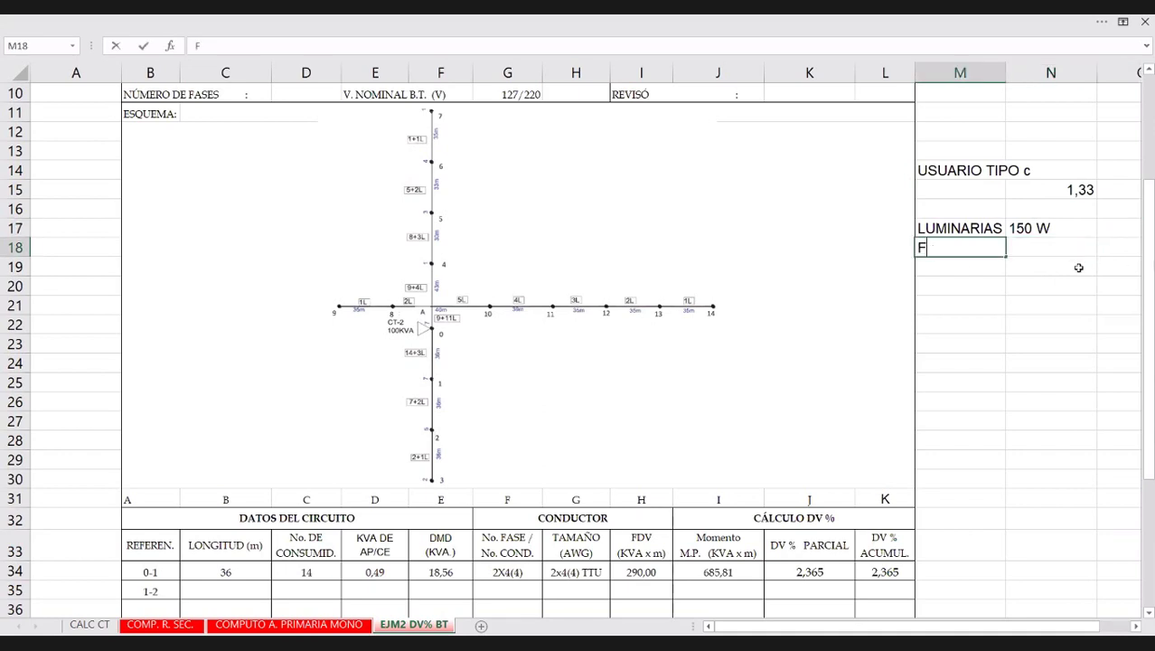
text(P)
click(1032, 251)
text(0,92)
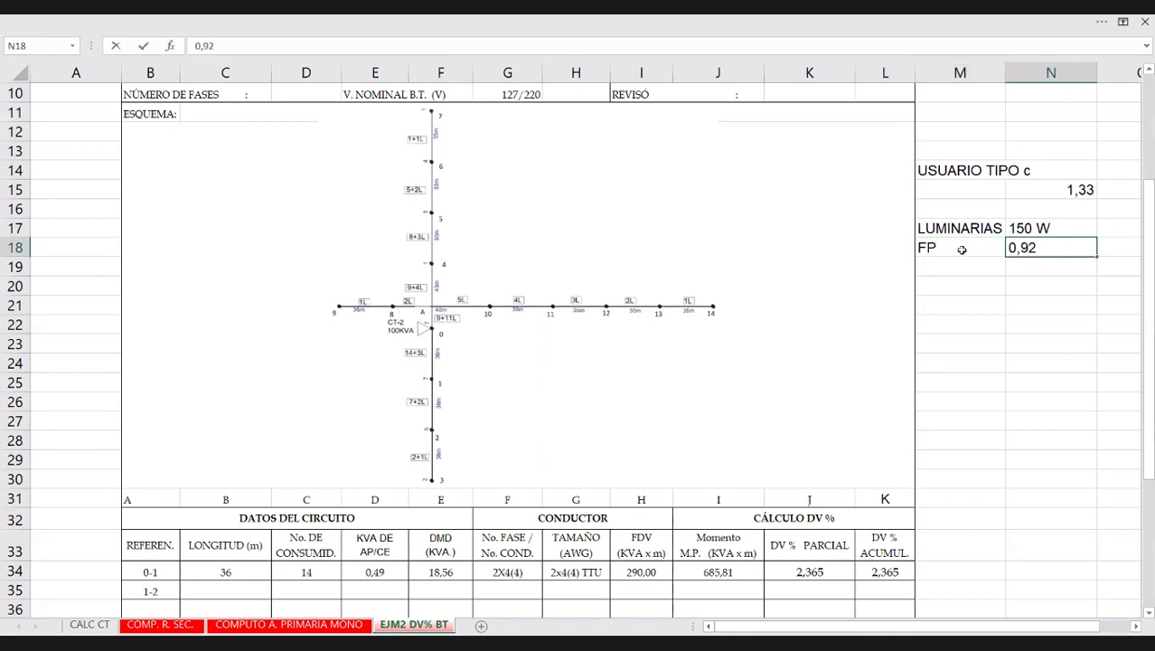
key(Return)
Enter the luminaire's apparent power as 163,04 KVA in N19, under the power factor.
drag(1028, 226, 1029, 242)
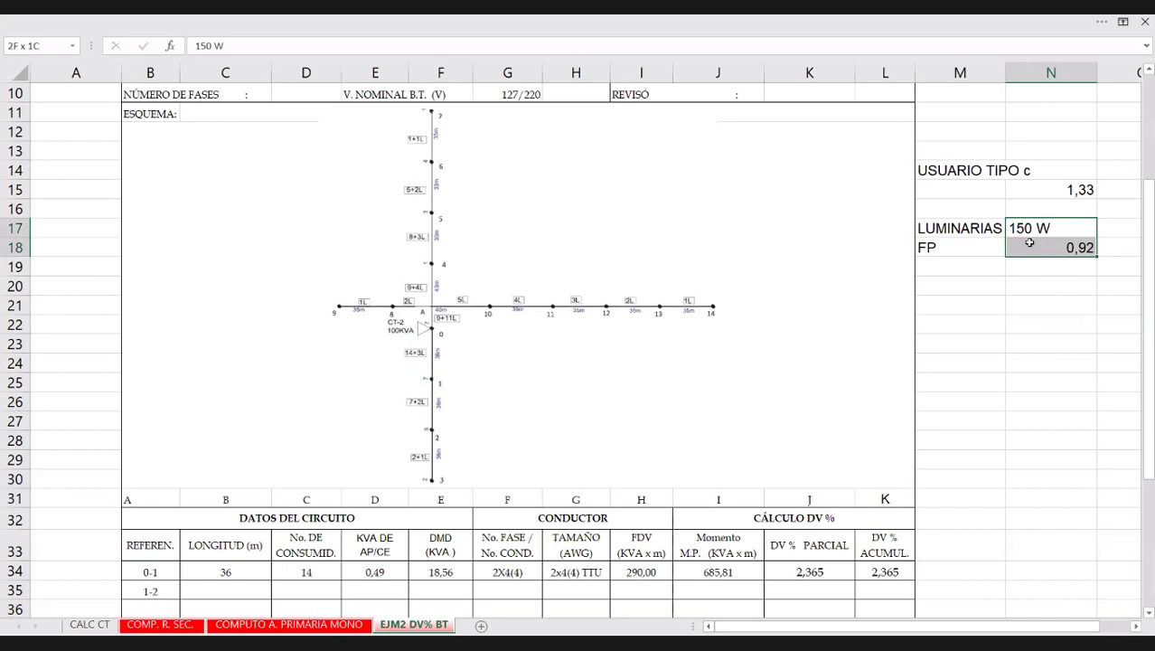
click(1048, 264)
text(=)
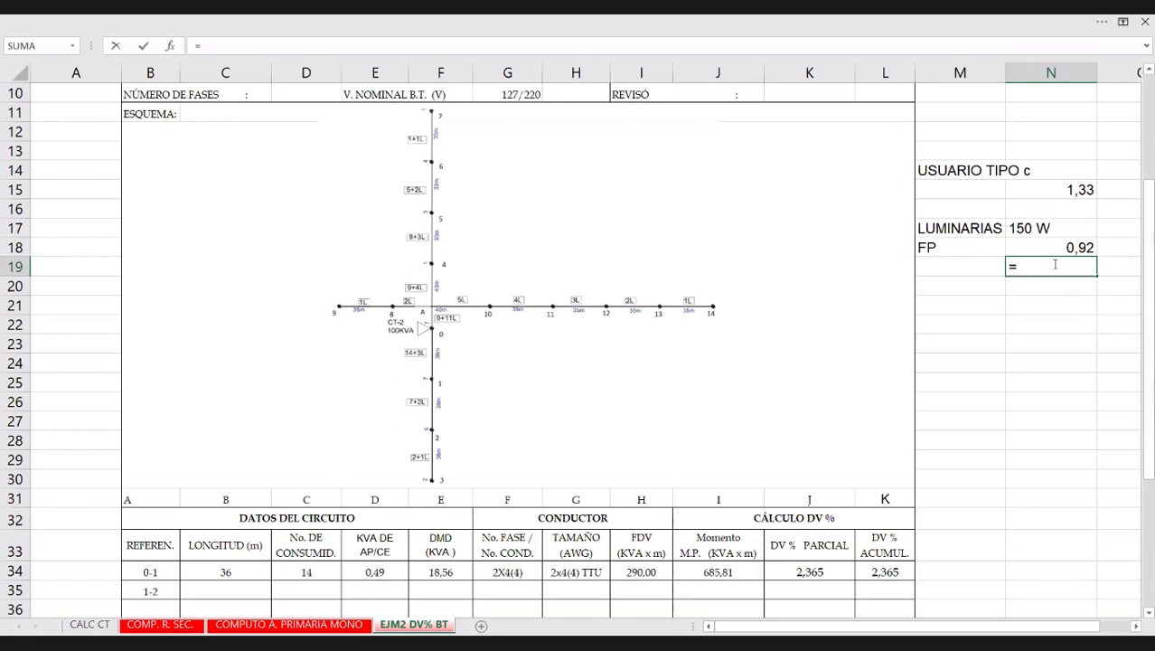
text(163,04)
key(Tab)
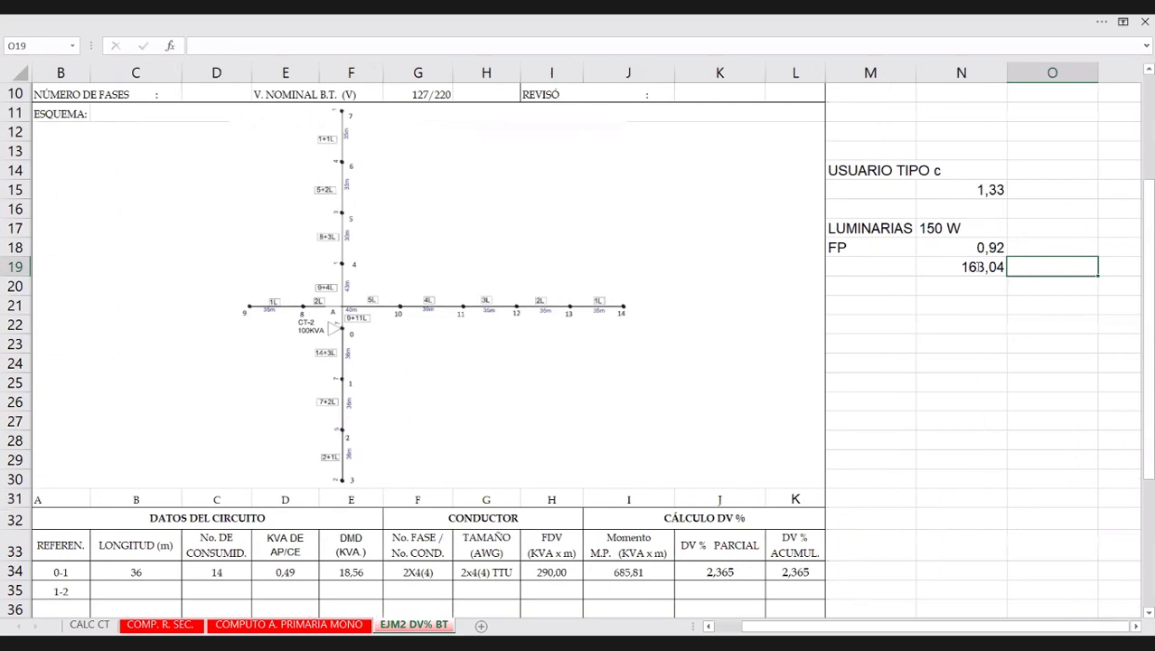
double_click(980, 267)
text(KVA)
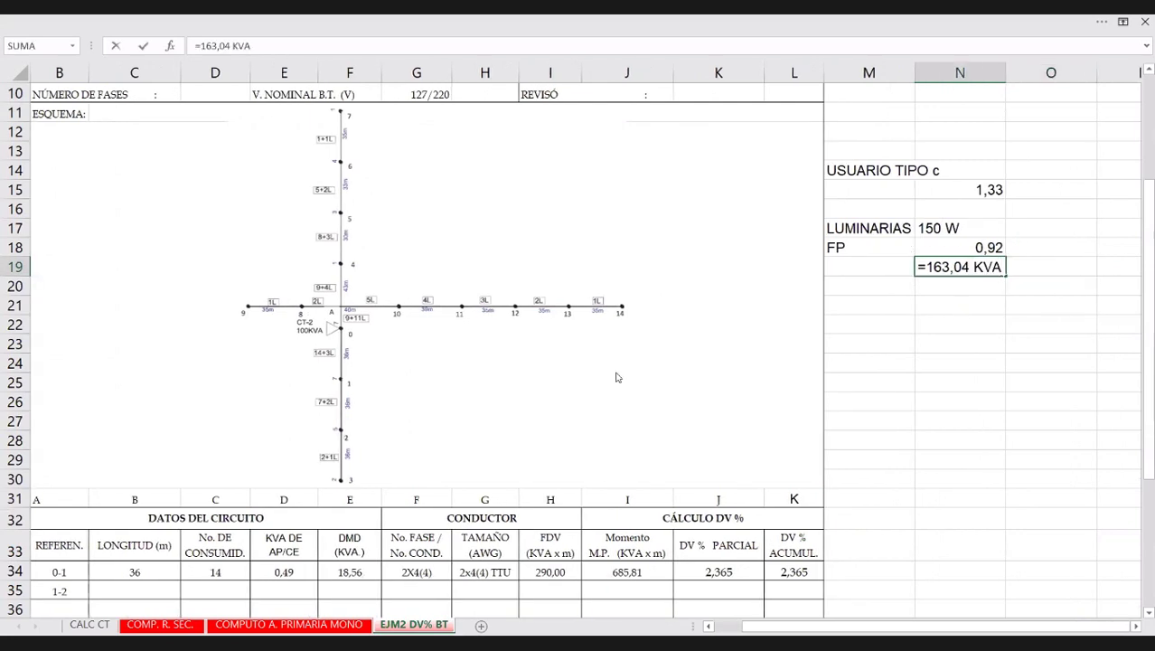
key(Return)
key(Return)
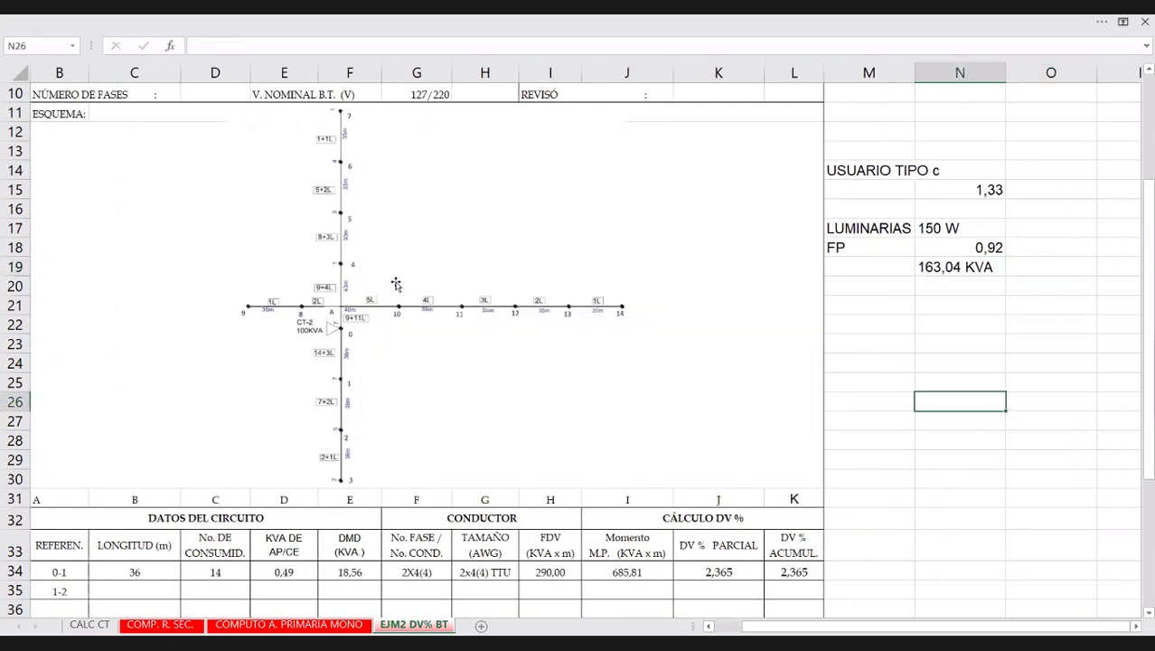
Clear the 1-2 reference from B35, below section 0-1 in the circuit table.
scroll(304, 373, up, 1)
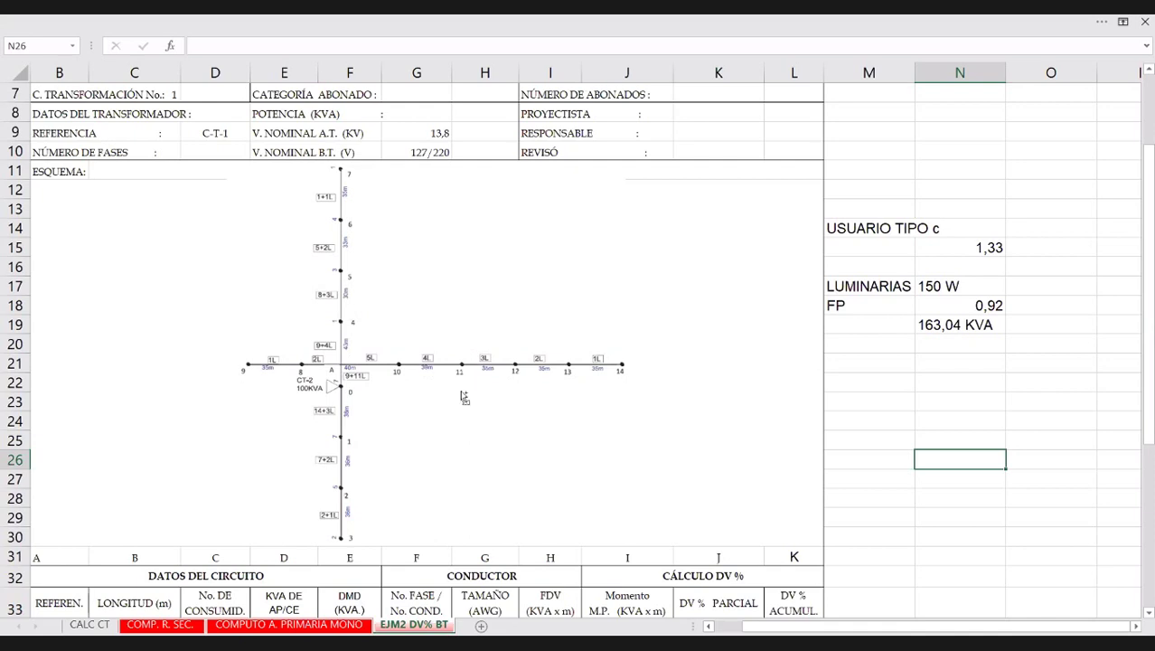
scroll(465, 401, up, 1)
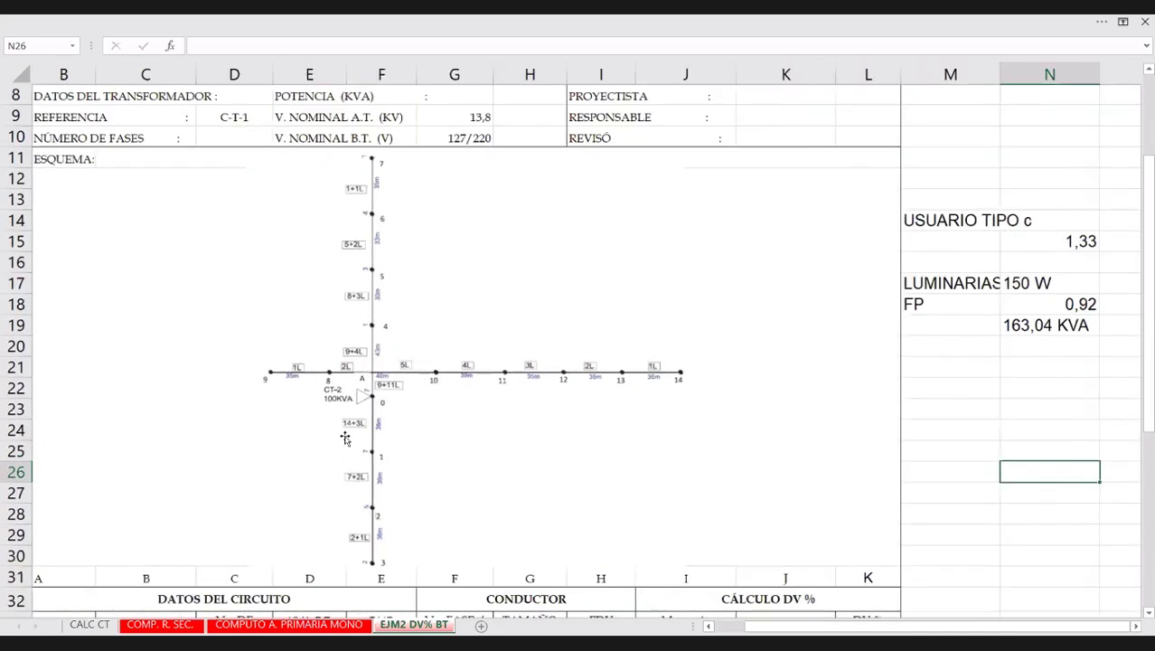
scroll(470, 409, up, 1)
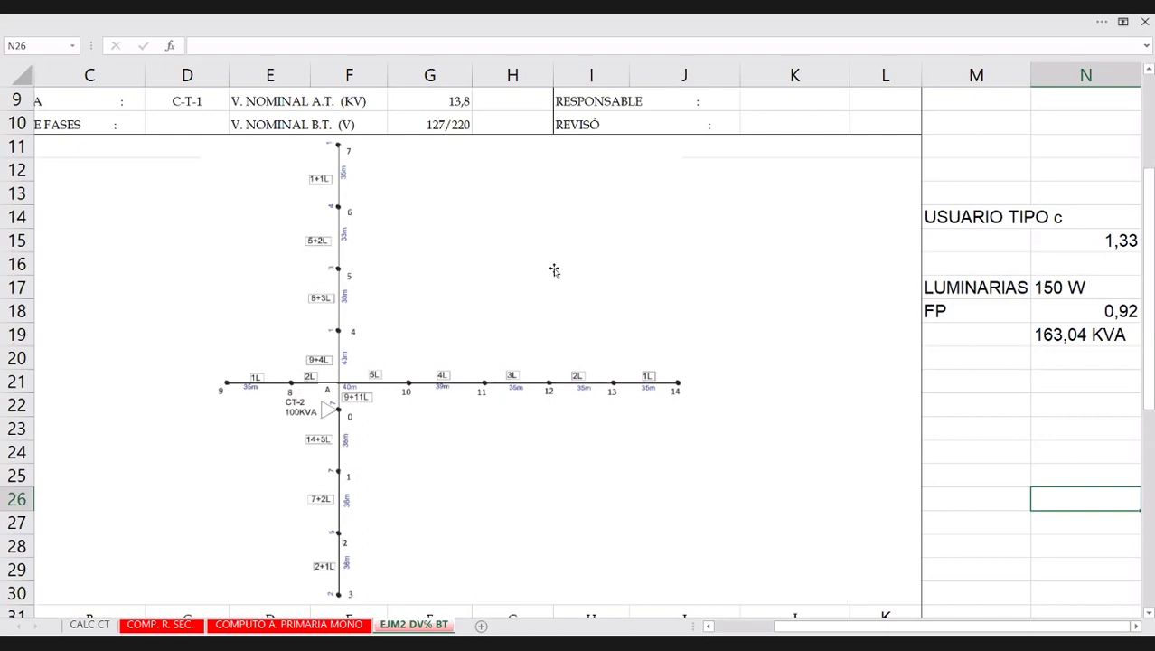
scroll(607, 286, down, 4)
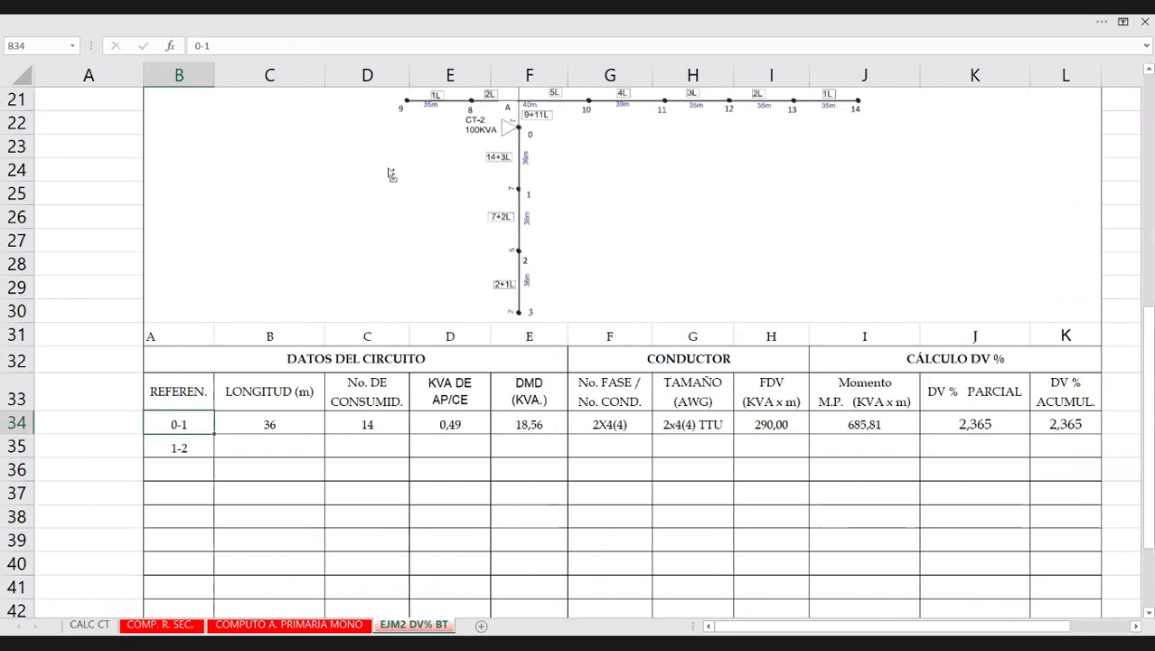
key(Down)
key(Delete)
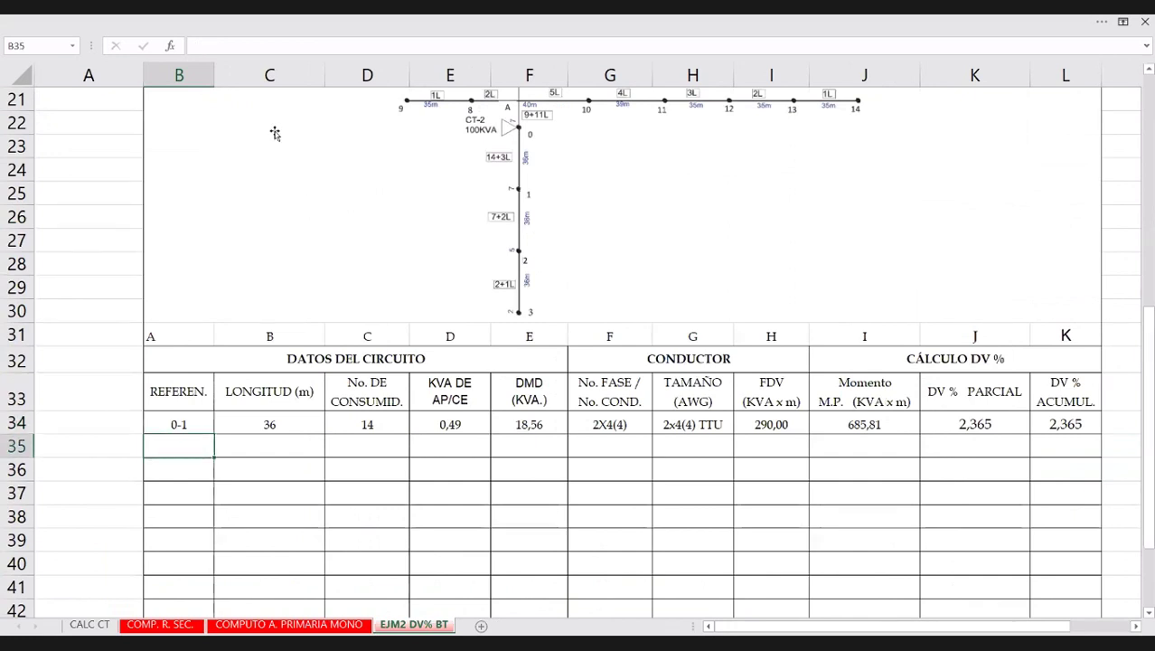
Examine section 0-1 in the diagram and its number of consumers and lighting kVA in row 34.
scroll(275, 133, down, 2)
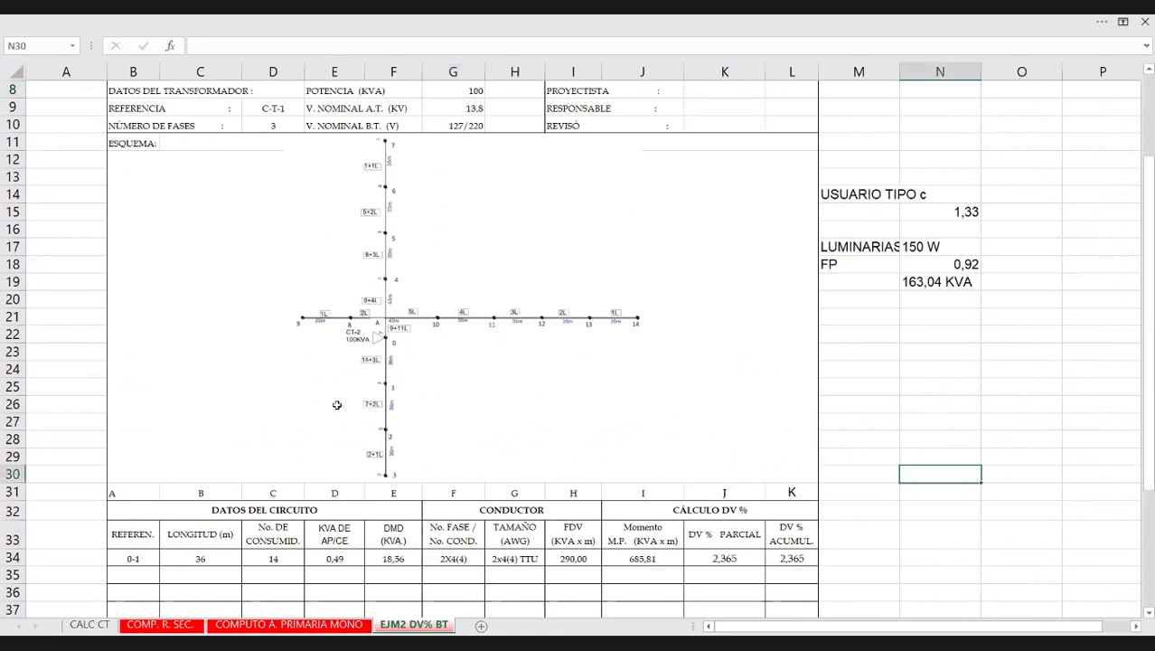
scroll(336, 405, down, 2)
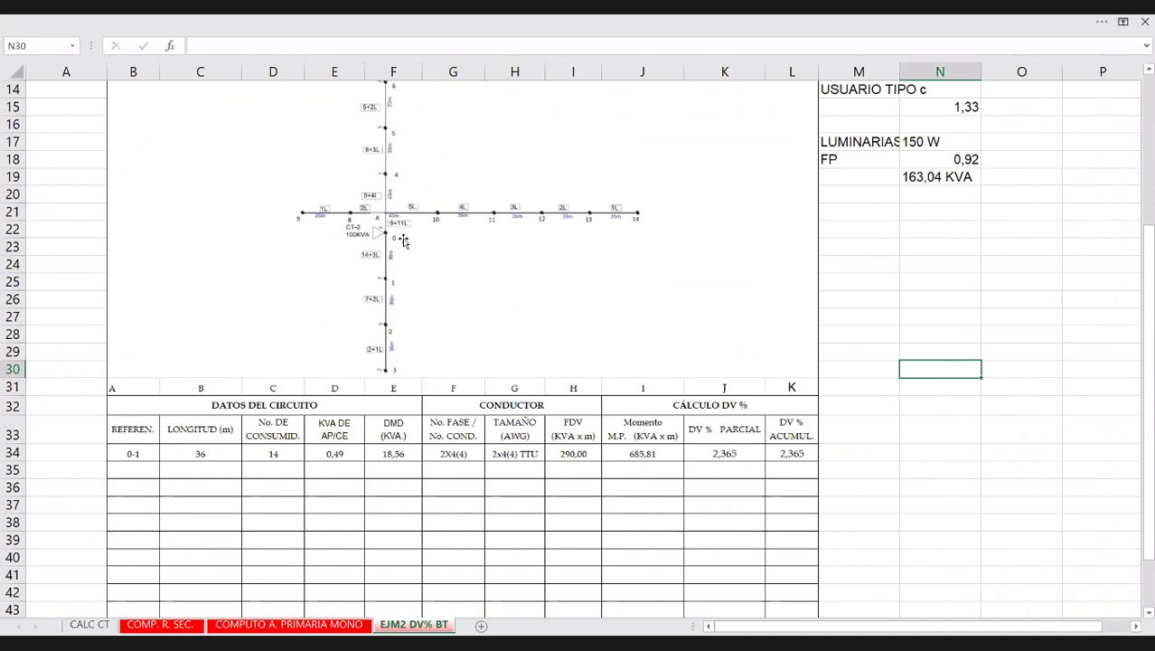
scroll(403, 239, down, 1)
scroll(393, 247, up, 1)
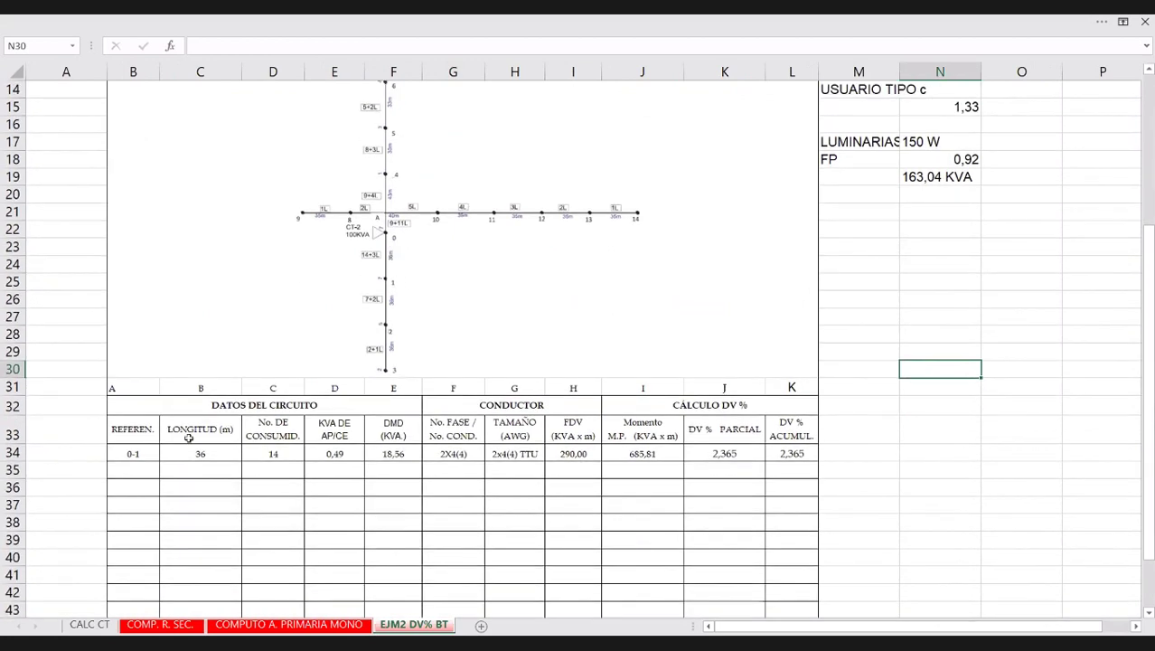
click(282, 454)
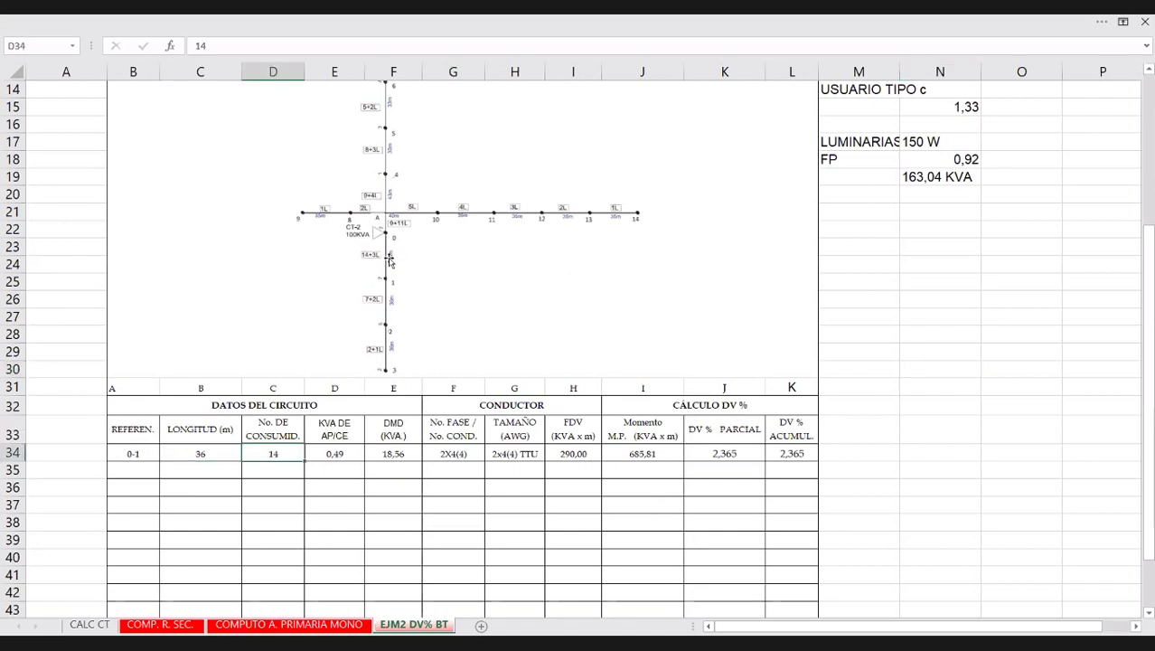
click(339, 453)
double_click(339, 453)
drag(342, 454, 319, 454)
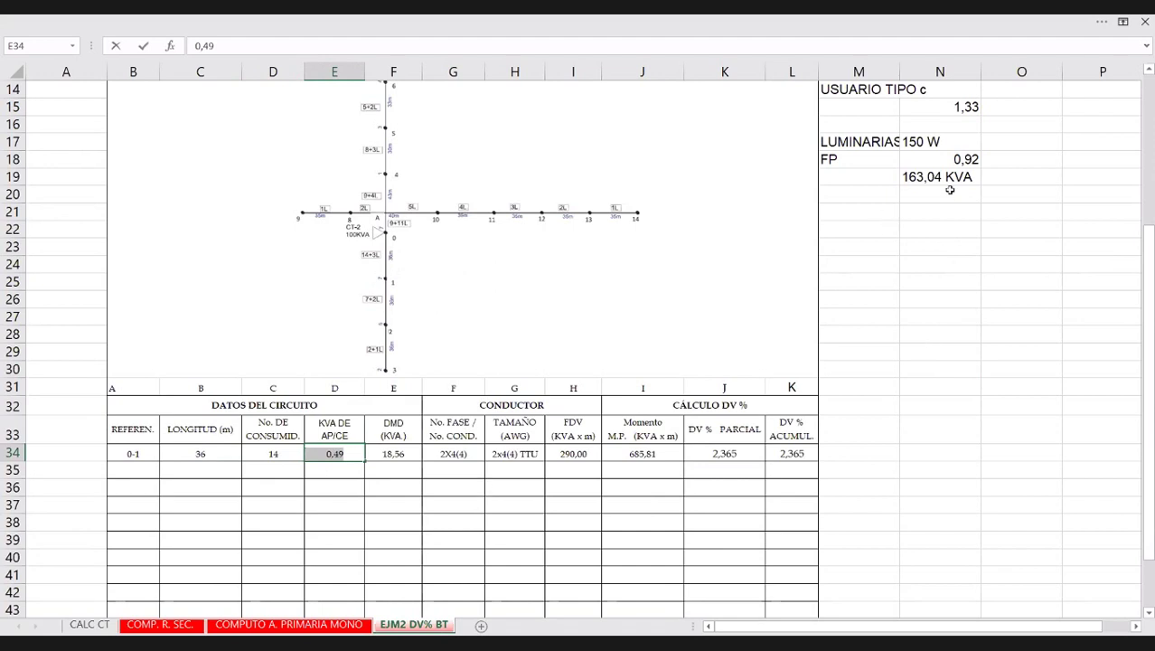
Label M19 as LUMI KVA and remove the KVA unit text from the value in N19.
click(868, 177)
text(LUMI KVA)
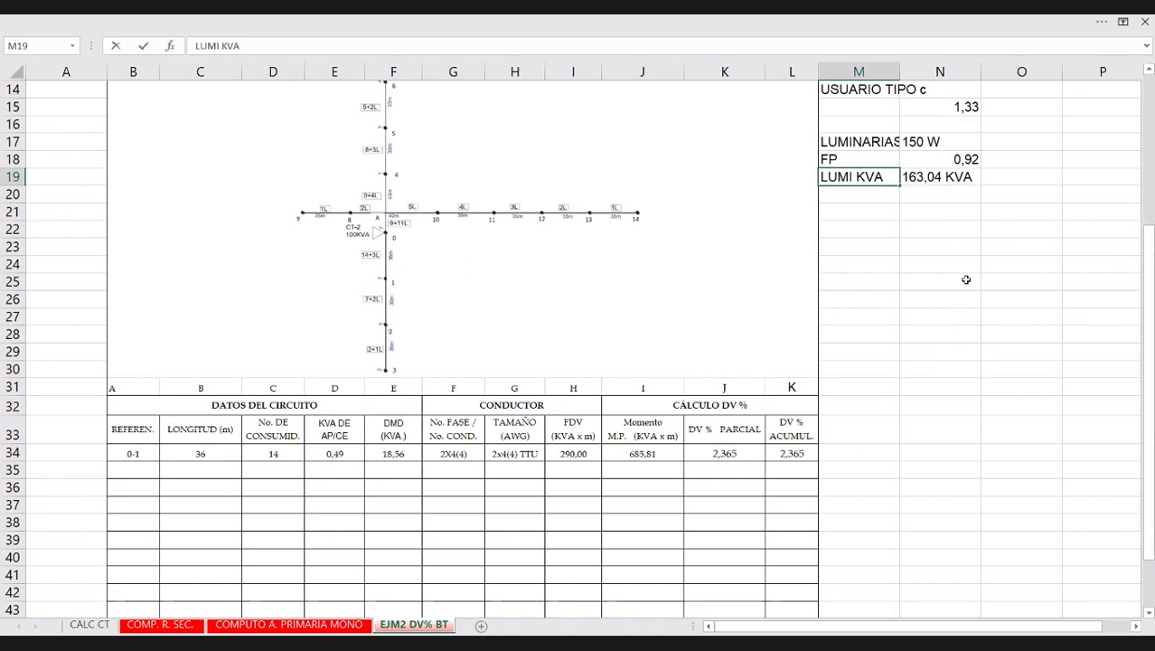
click(948, 332)
click(940, 177)
double_click(945, 177)
drag(944, 177, 972, 177)
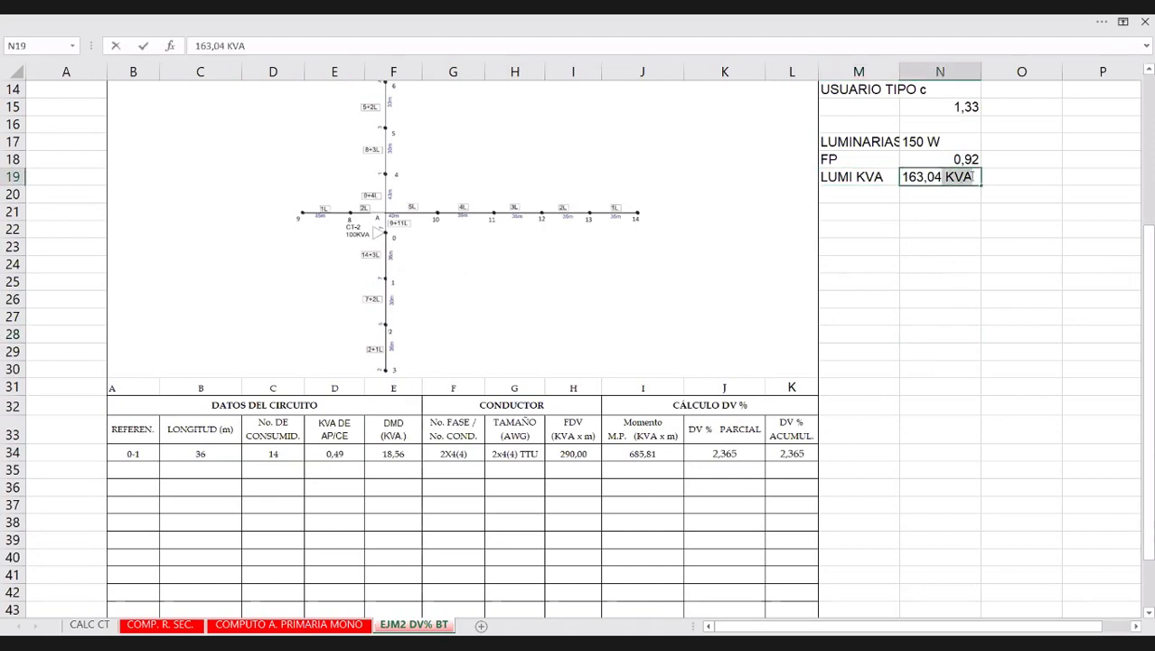
key(BackSpace)
click(898, 342)
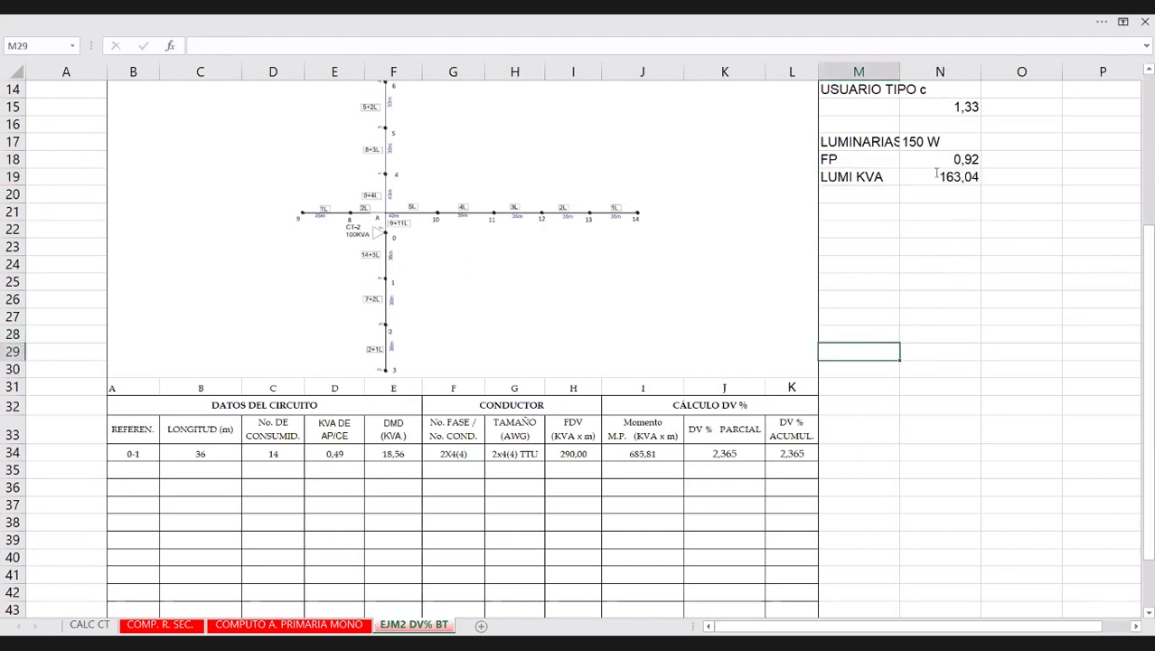
Convert the luminaire power in N19 to kVA with the formula +163,04/1000.
double_click(961, 177)
text(+)
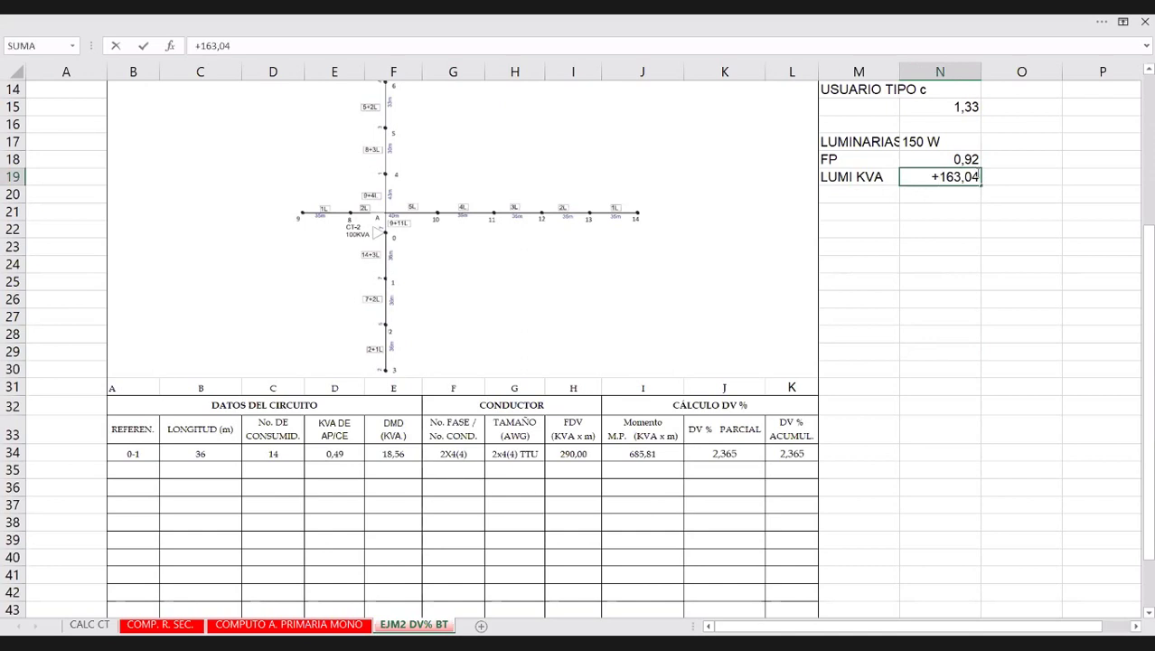
text(/100')
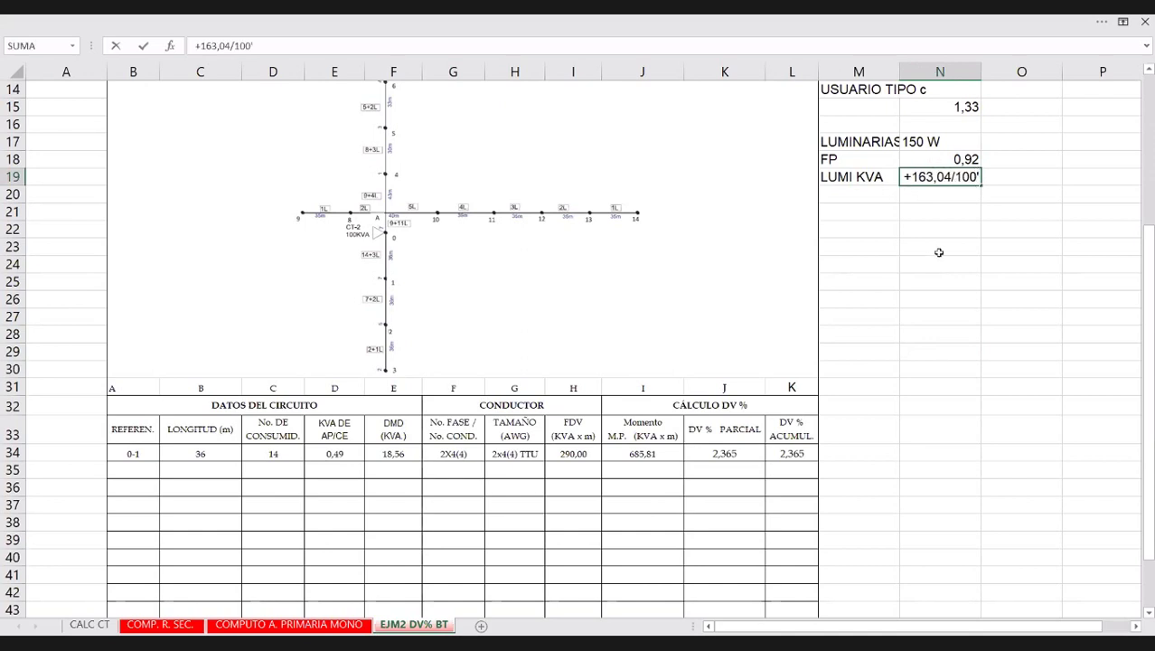
text(0)
click(939, 249)
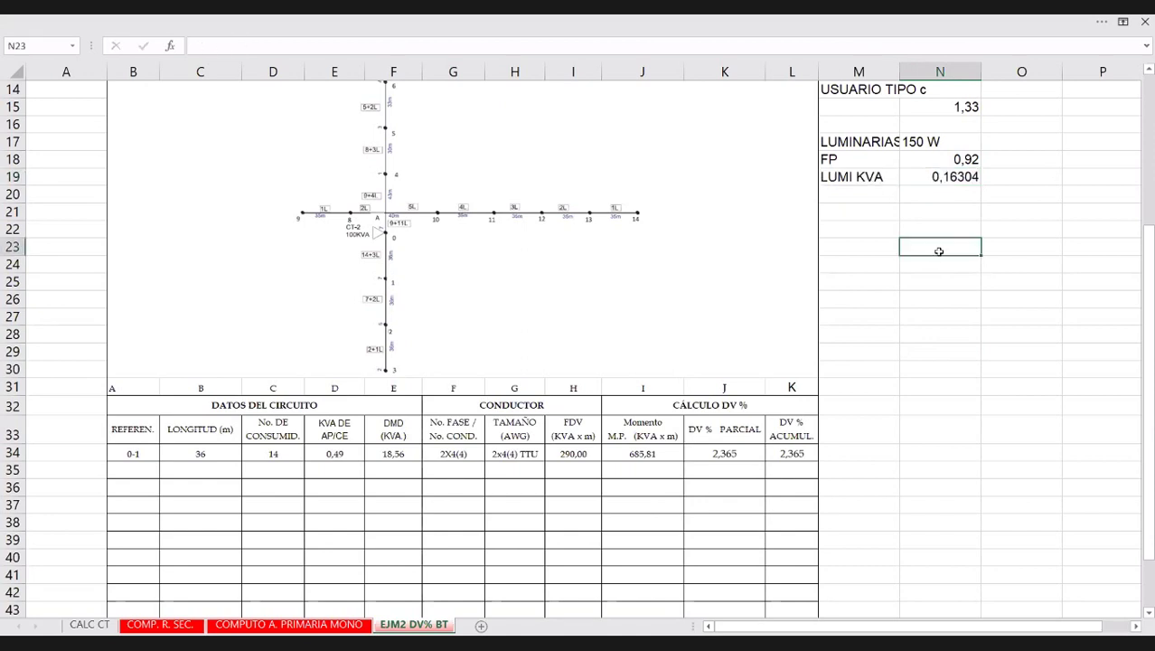
click(952, 174)
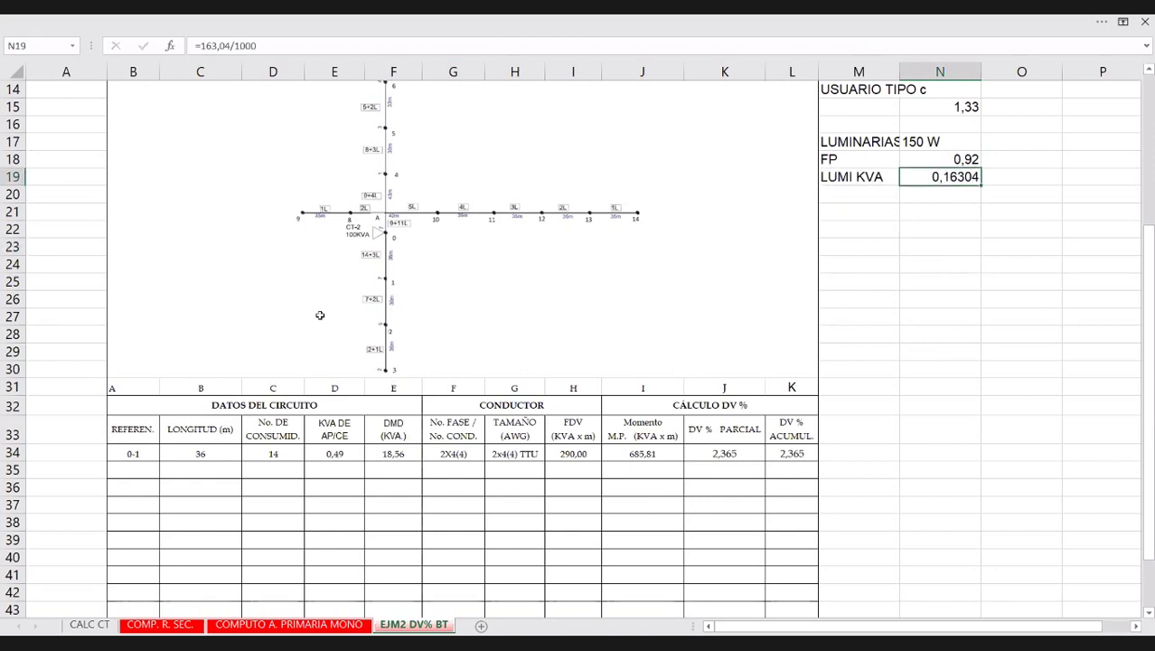
click(372, 452)
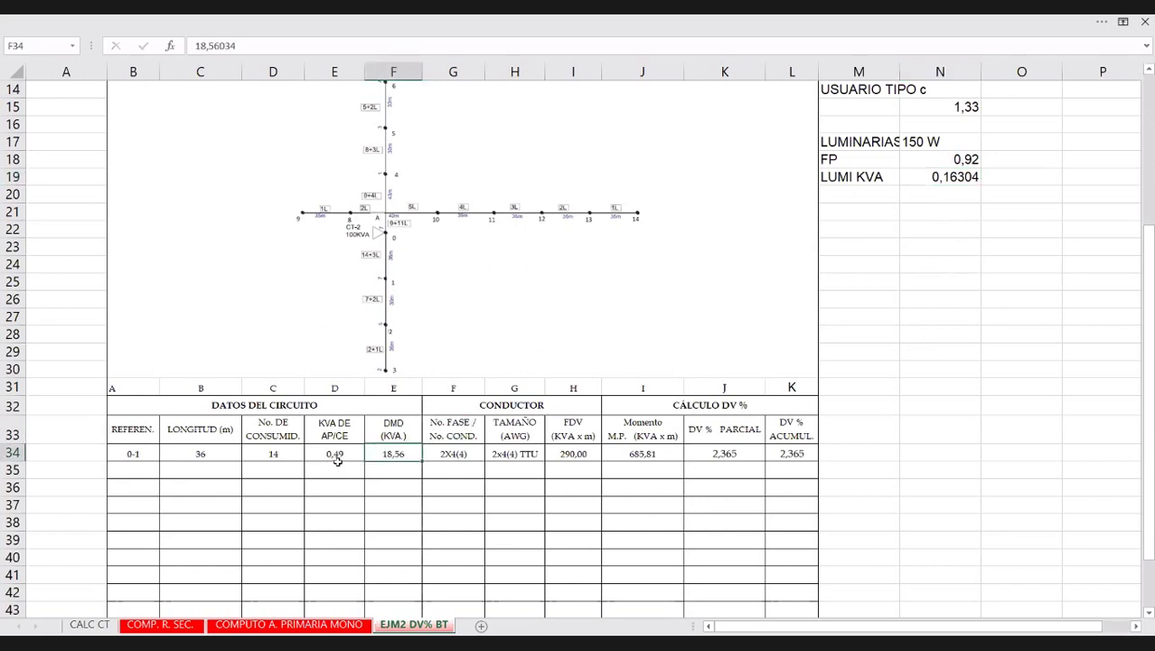
Replace the lighting kVA of section 0-1 in E34 with the formula =N19*3.
click(336, 459)
click(337, 442)
double_click(337, 452)
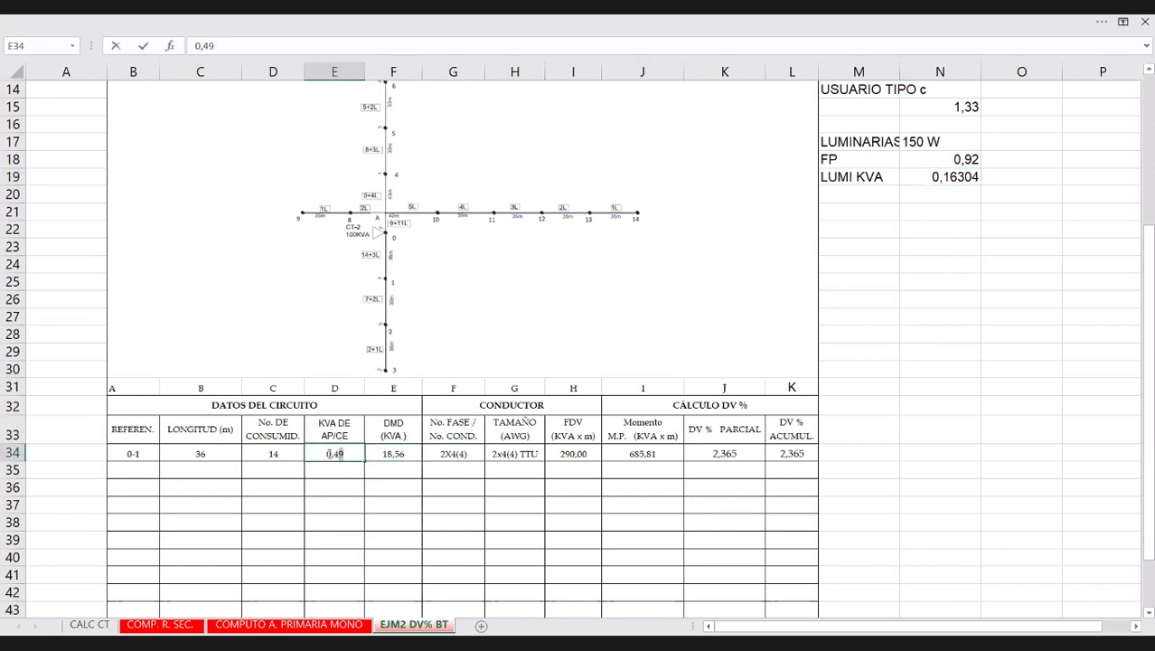
drag(338, 453, 311, 454)
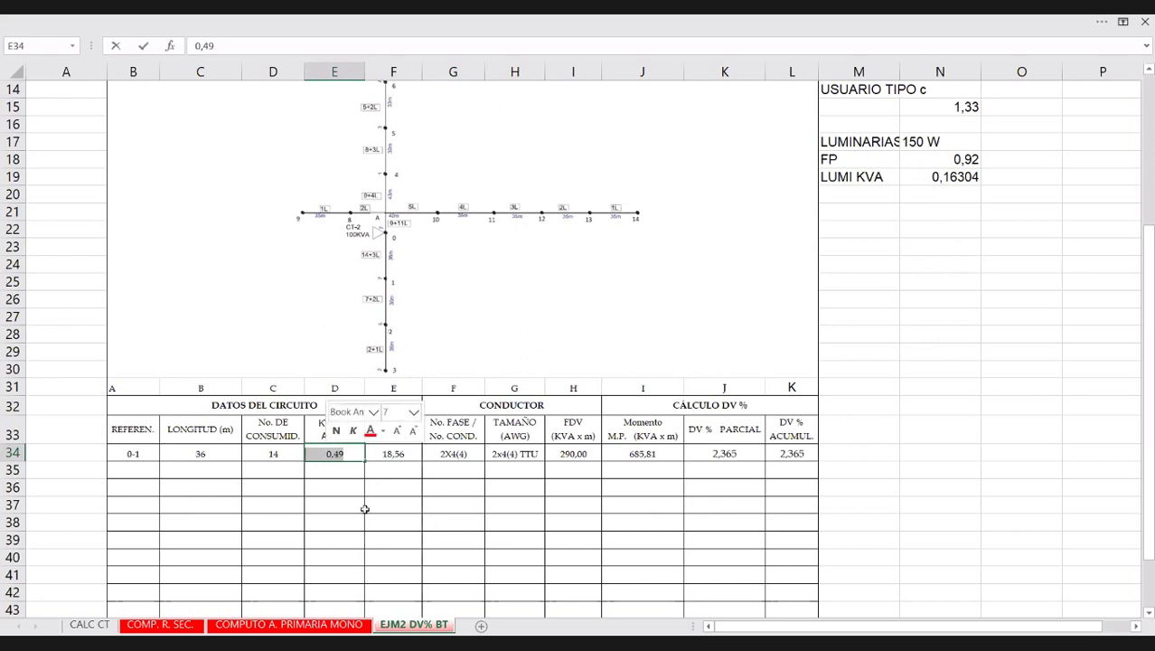
text(0,)
key(BackSpace)
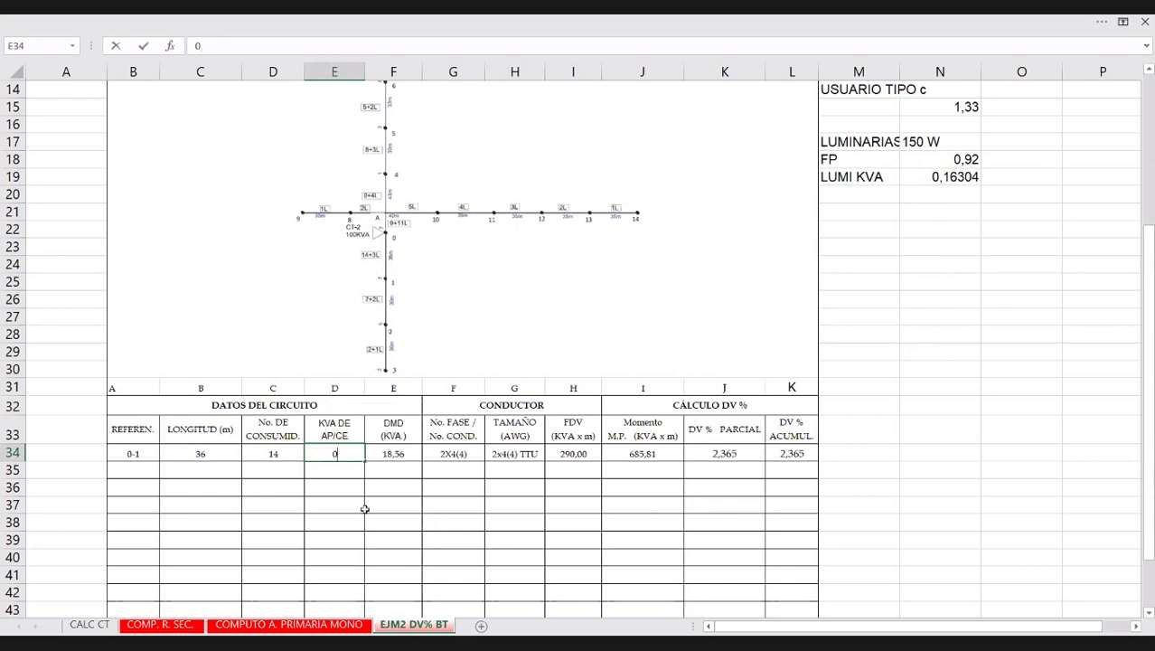
key(BackSpace)
text(=)
click(942, 178)
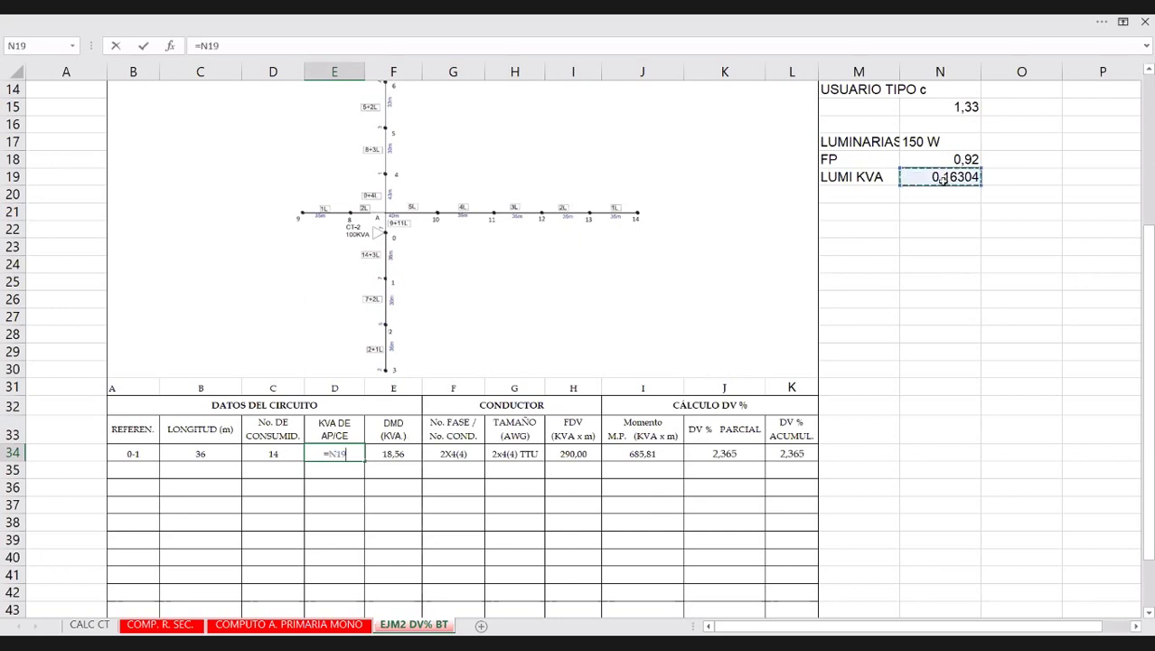
text(*3)
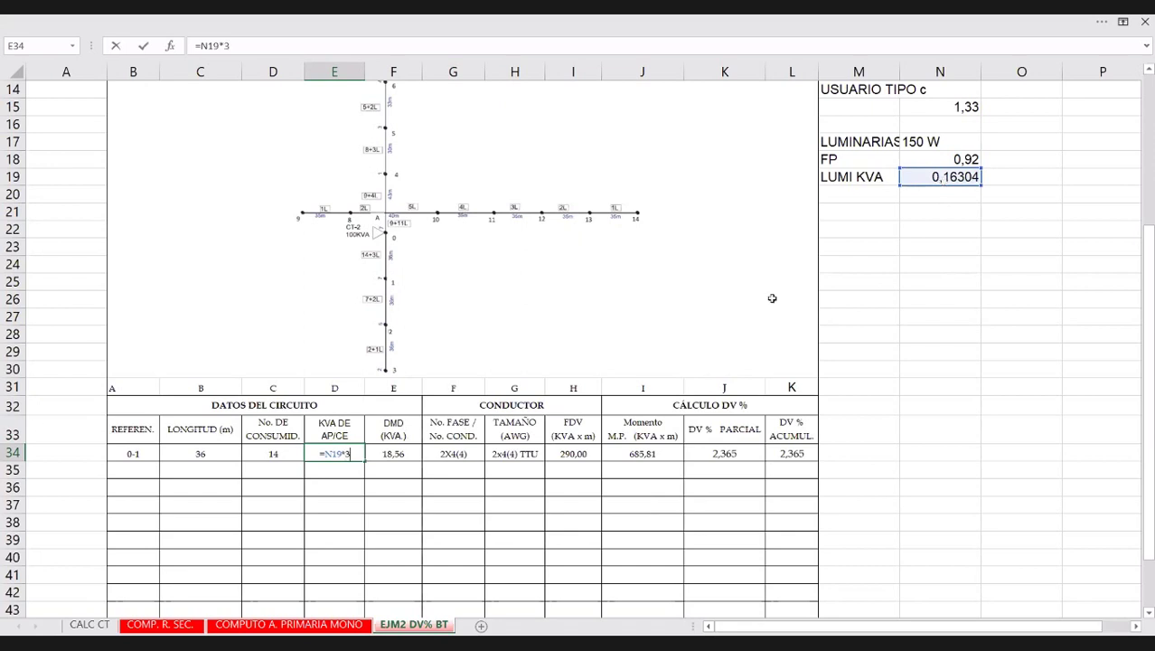
key(Return)
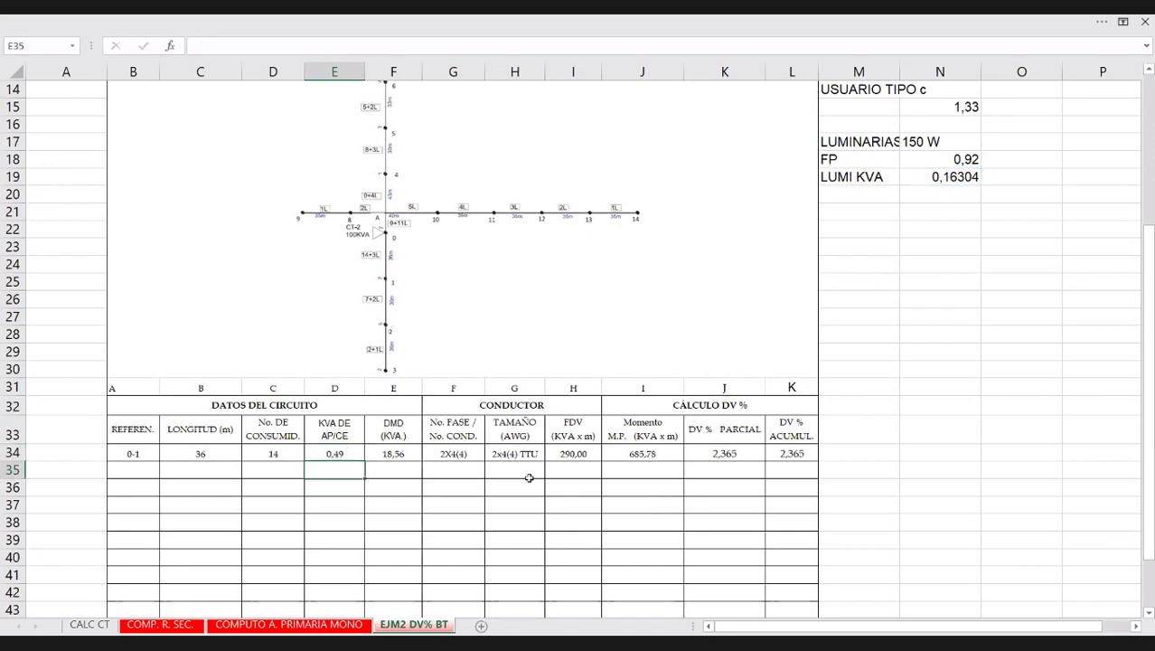
Switch to the technical standard PDF in Acrobat and copy the Anexo No. 3 demand for 14 urban type C users, 14.51.
click(343, 454)
click(398, 454)
double_click(401, 454)
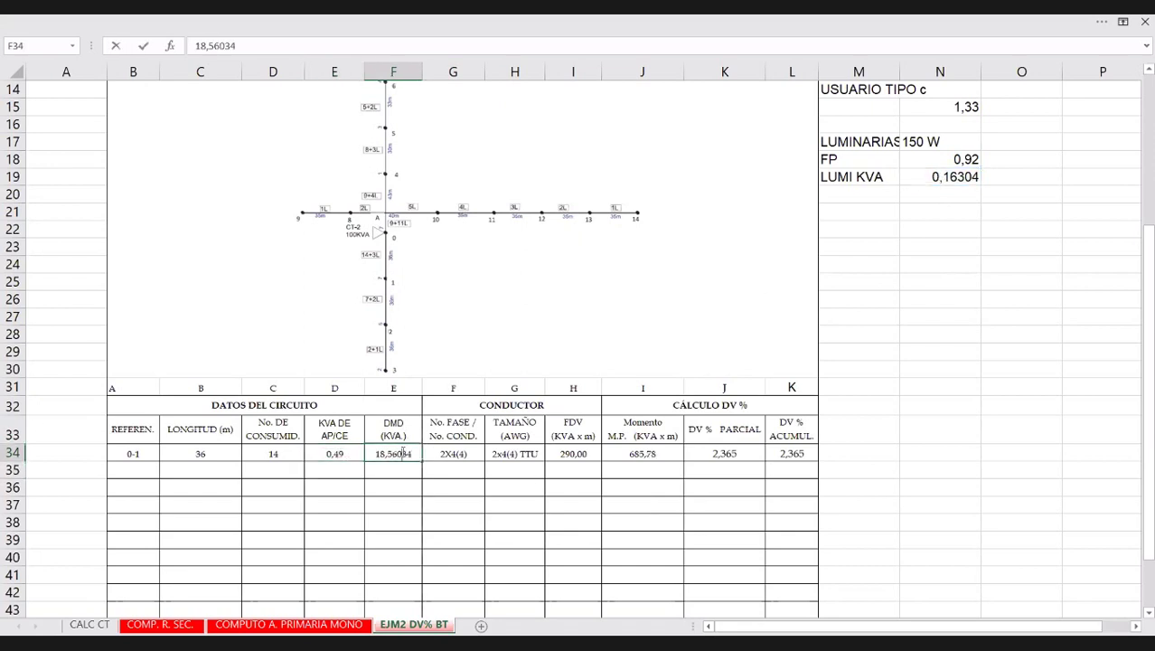
key(Escape)
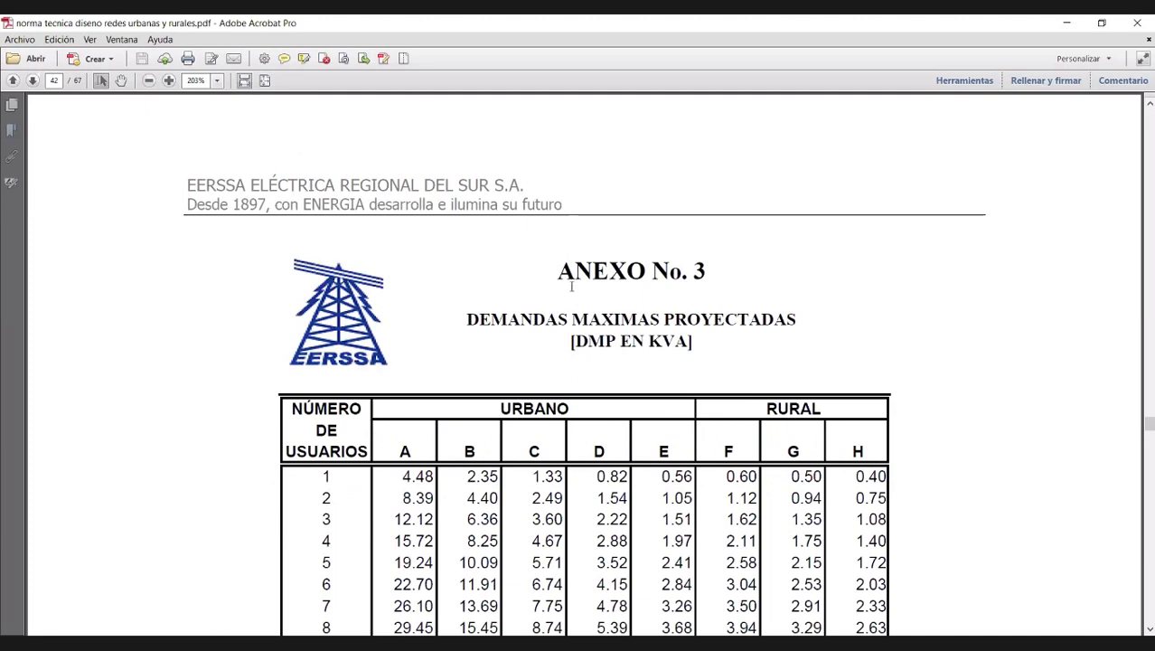
scroll(571, 286, down, 3)
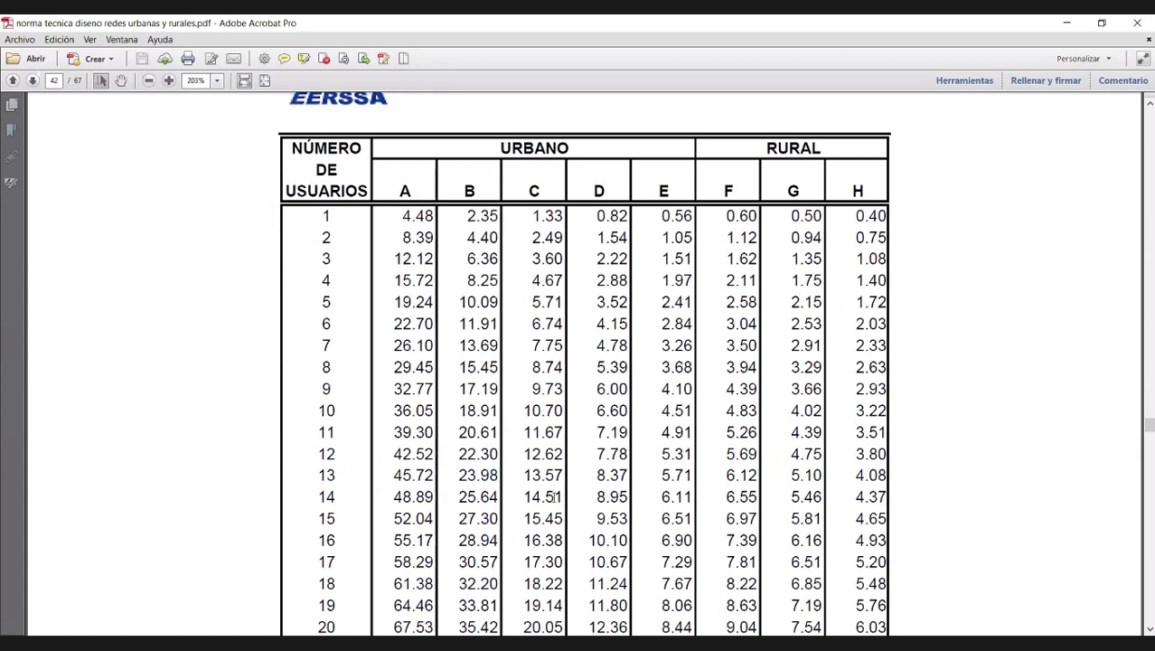
right_click(555, 497)
click(597, 324)
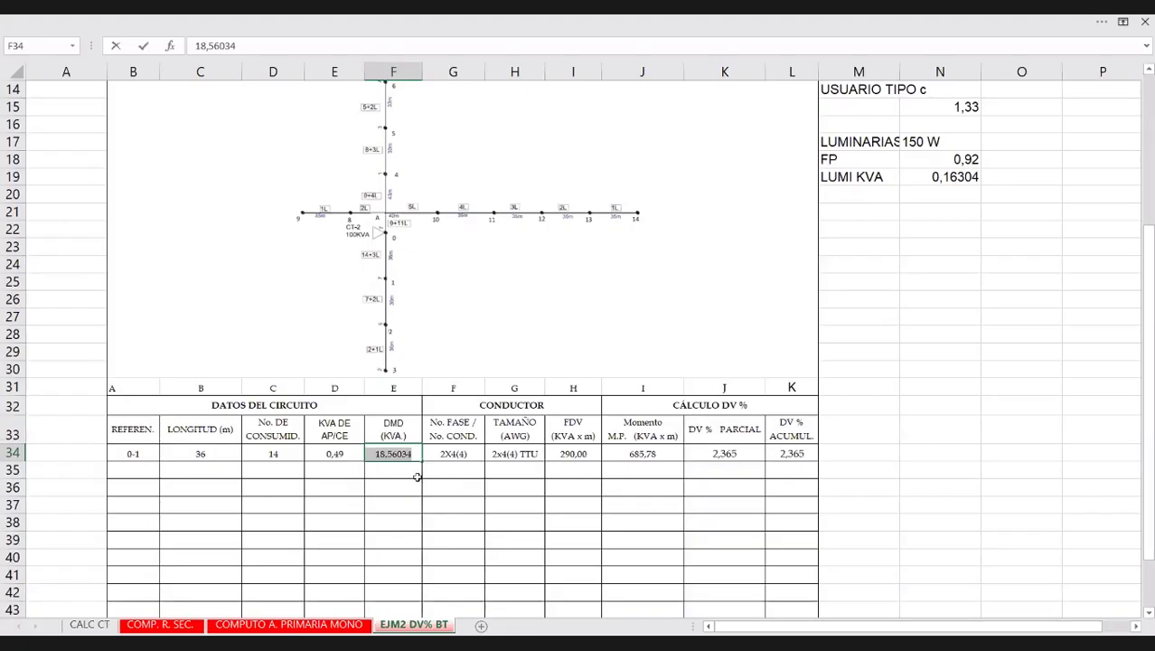
Back in Excel, set the DMD of section 0-1 in F34 to +14,51+E34, using a decimal comma.
double_click(395, 449)
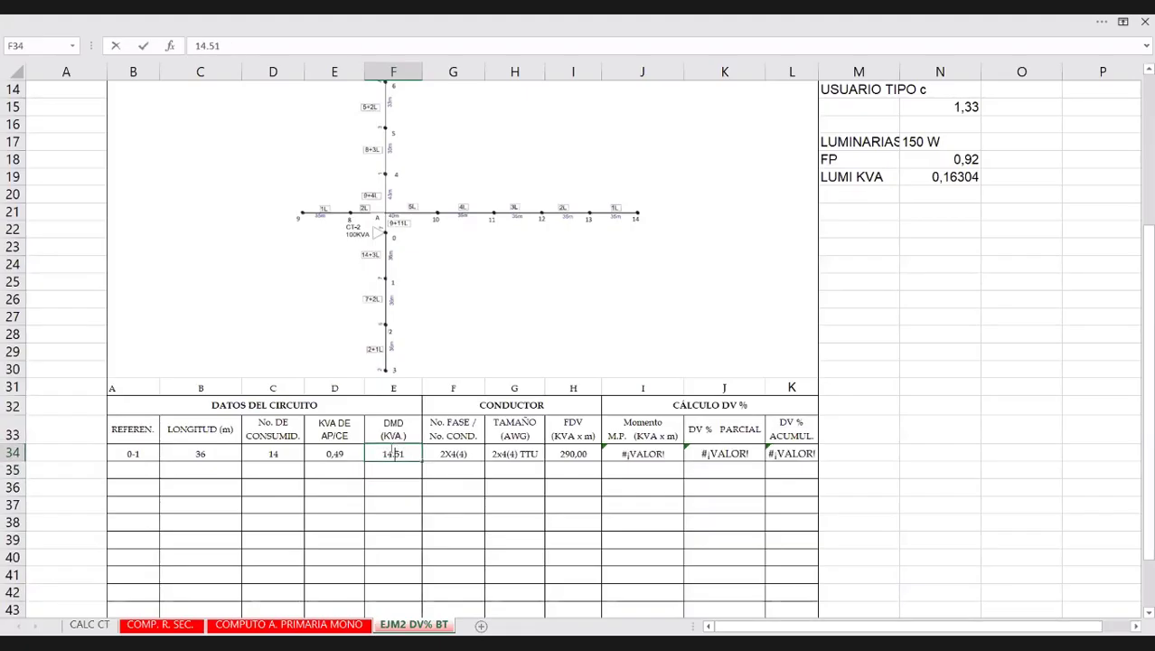
key(BackSpace)
text(,)
text(+)
click(334, 452)
double_click(380, 454)
text(+)
click(329, 454)
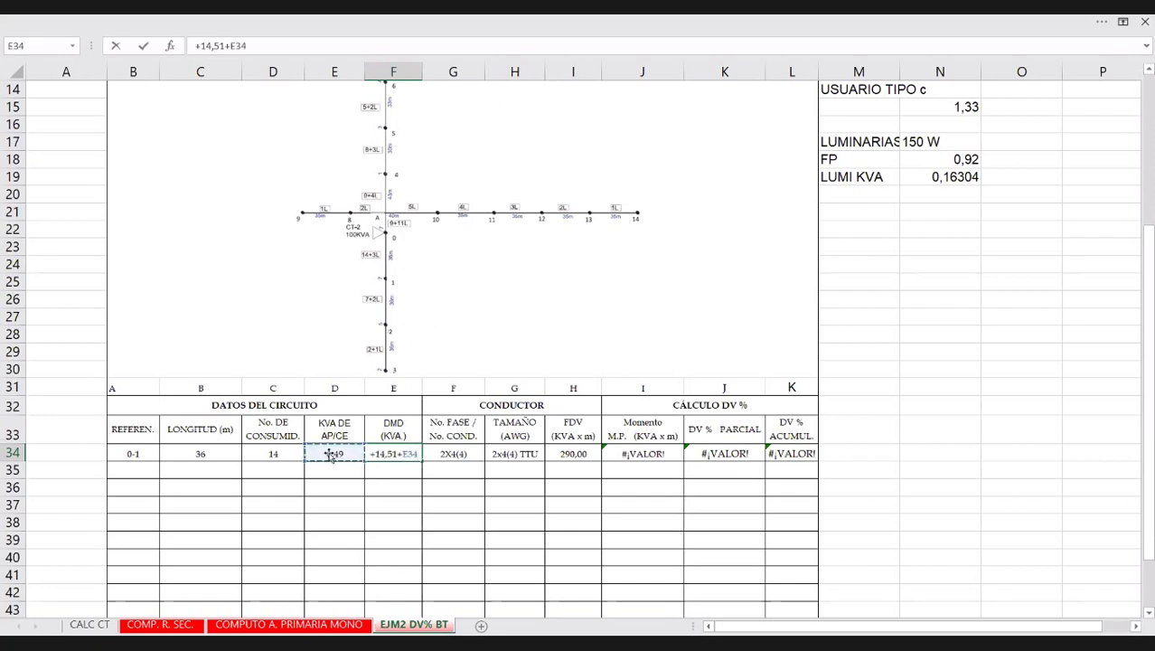
key(Return)
click(381, 452)
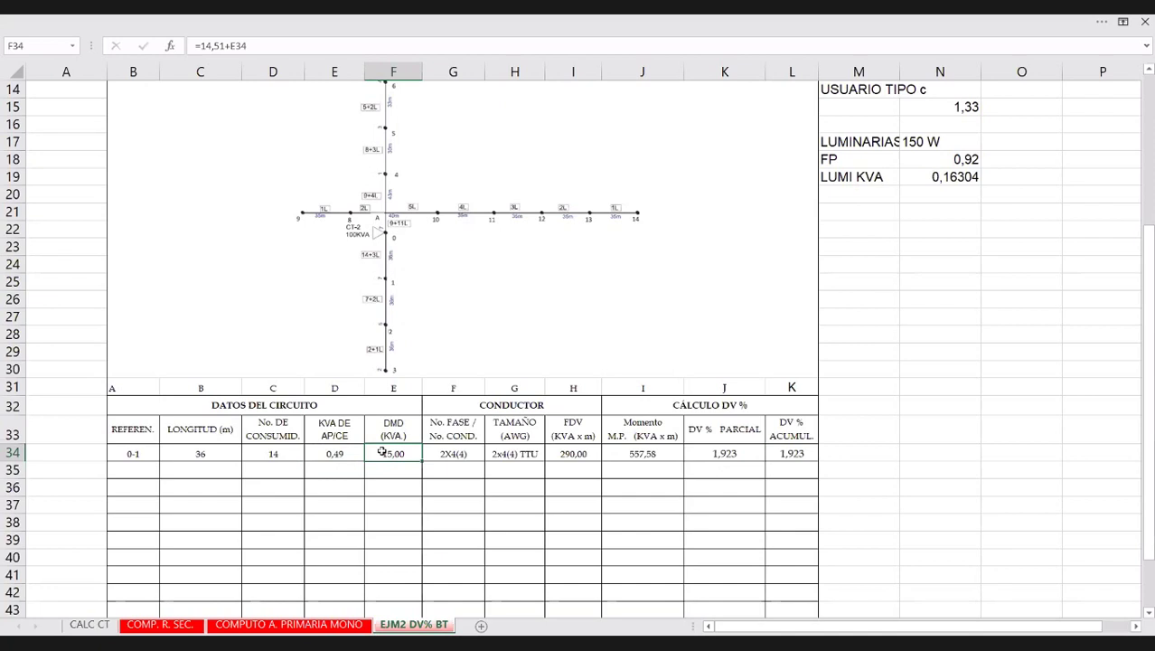
In the PDF's Anexo No. 4, find the 220-127 V FDV factor for ACSR 2(2) conductor with 3F-4C and select its value, 516.
click(448, 454)
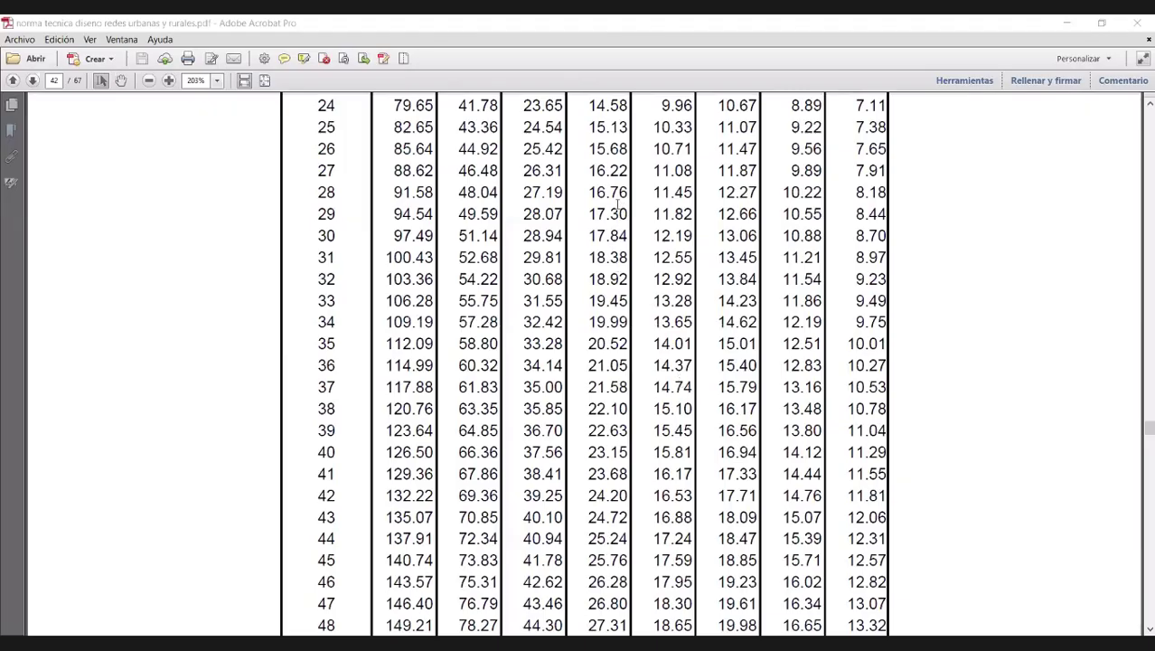
scroll(623, 210, down, 10)
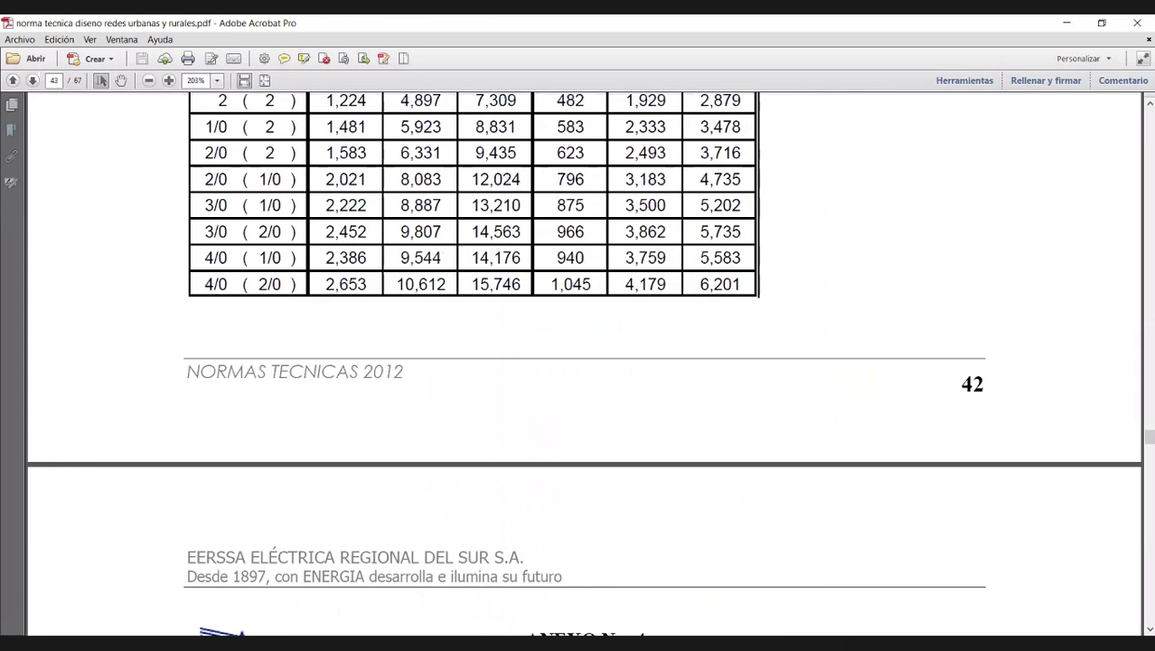
scroll(1150, 414, down, 5)
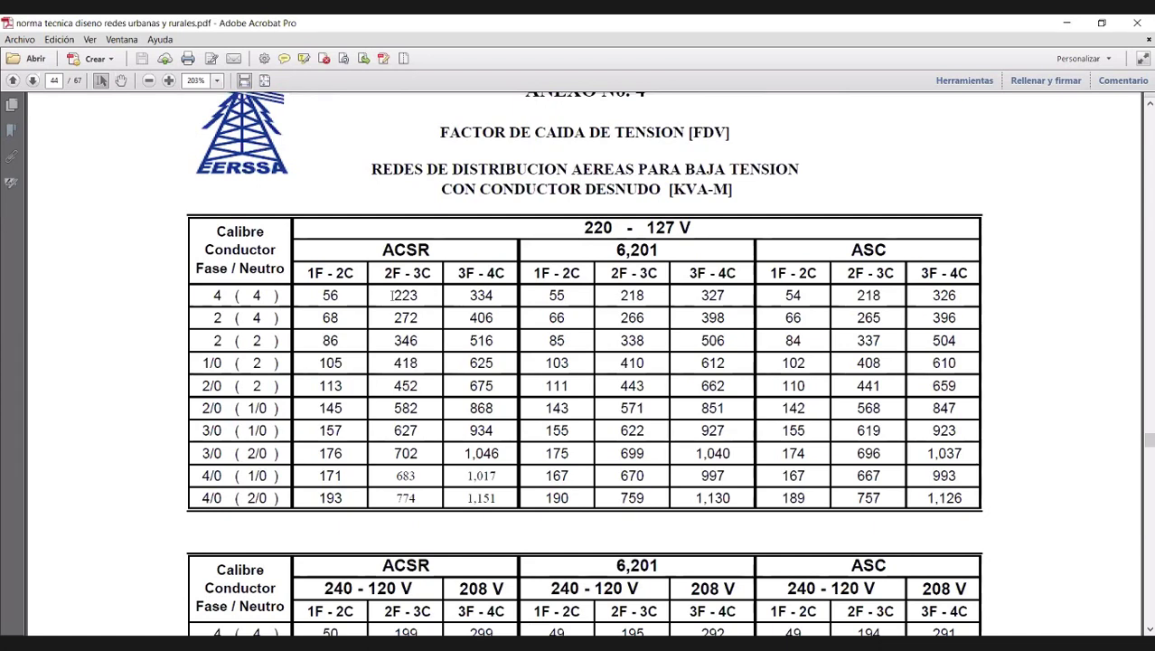
drag(391, 294, 416, 307)
click(465, 299)
drag(466, 300, 465, 341)
double_click(465, 341)
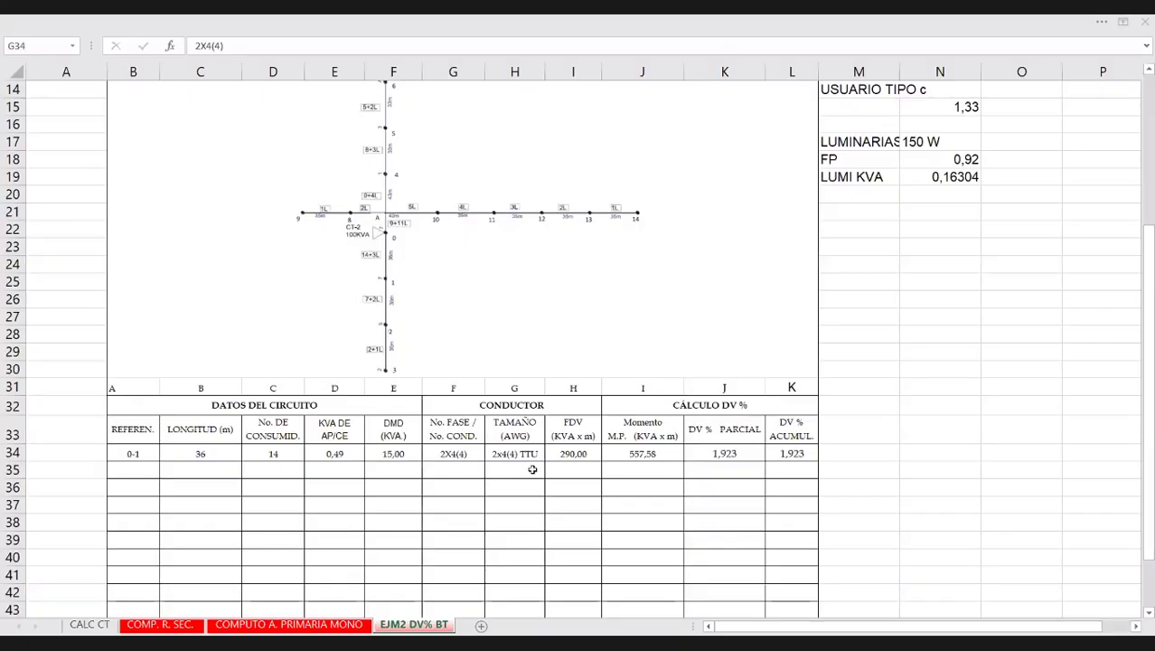
For section 0-1 in Excel, set the FDV in I34 to 516 and the phase/conductor entry in G34 to 3FC4.
double_click(440, 454)
drag(471, 453, 434, 454)
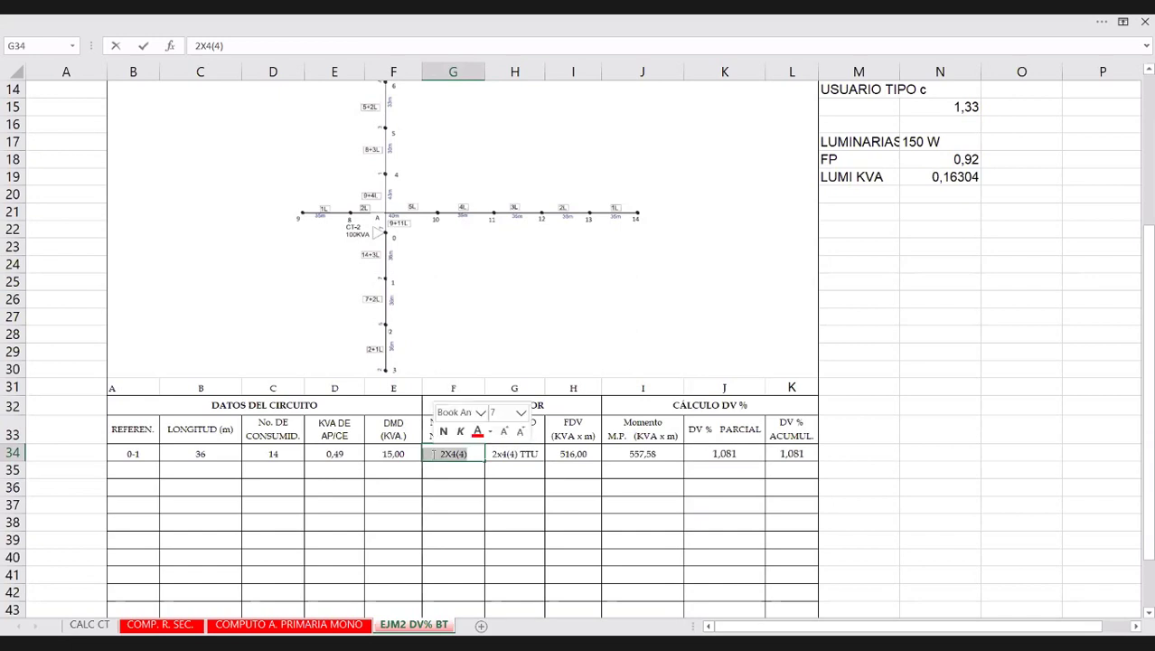
text(EFC4)
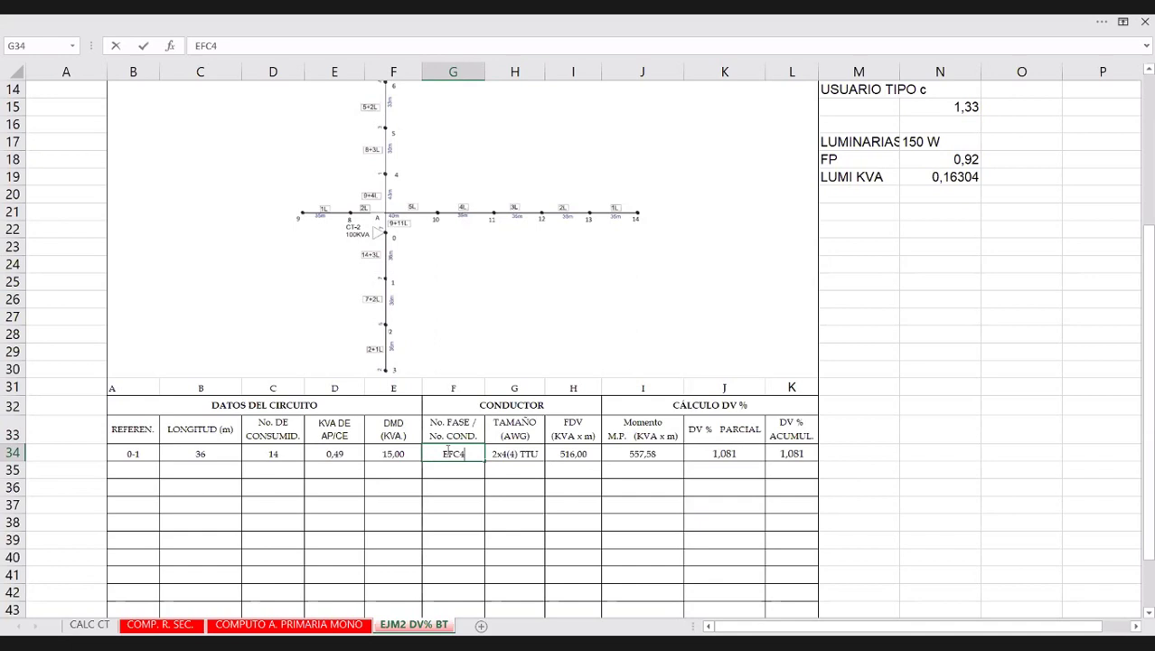
drag(449, 454, 540, 454)
text(3)
Change the conductor size of section 0-1 in H34 to 3x2(2) ACSR.
click(498, 459)
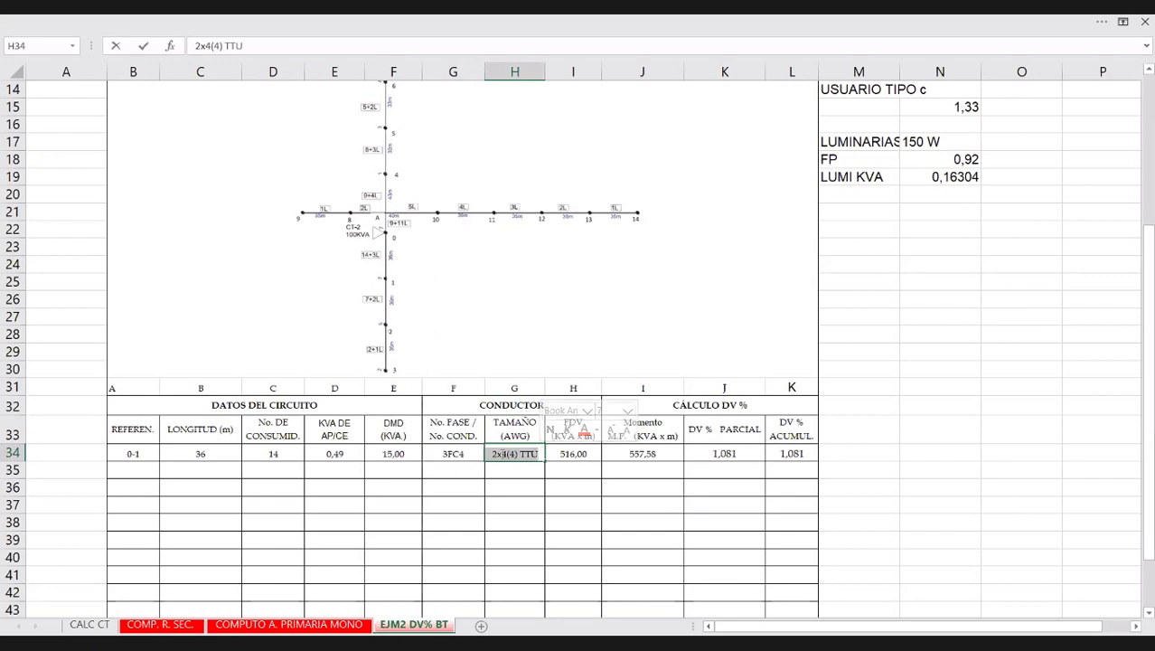
click(501, 454)
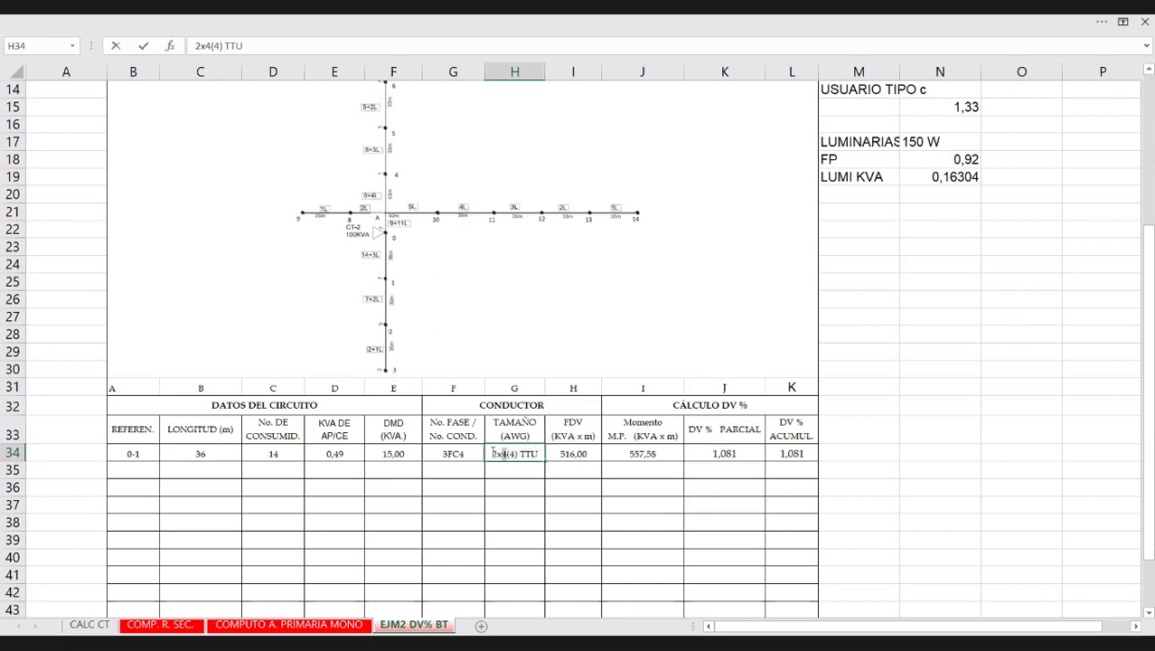
key(shift+Left)
text(3)
click(510, 454)
key(shift+Left)
text(2)
double_click(511, 454)
text(2)
double_click(530, 454)
text(ACSR)
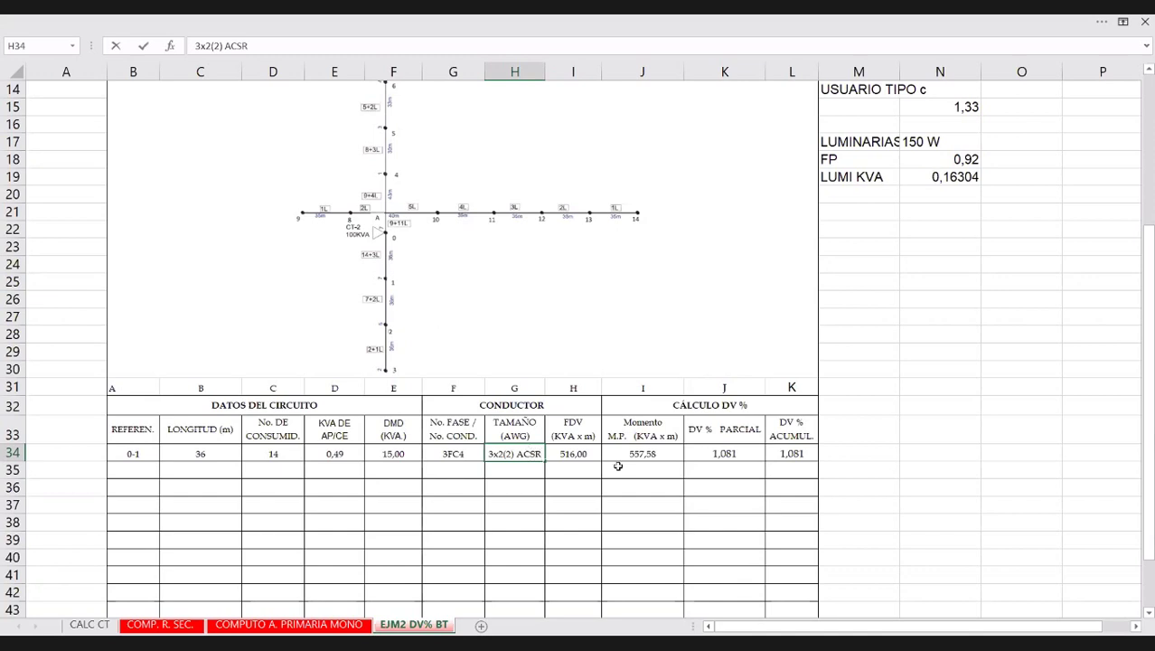
click(618, 467)
Re-enter the accumulated DV% of section 0-1 in L34 as =K34 and inspect the partial DV% formula in K34.
click(800, 458)
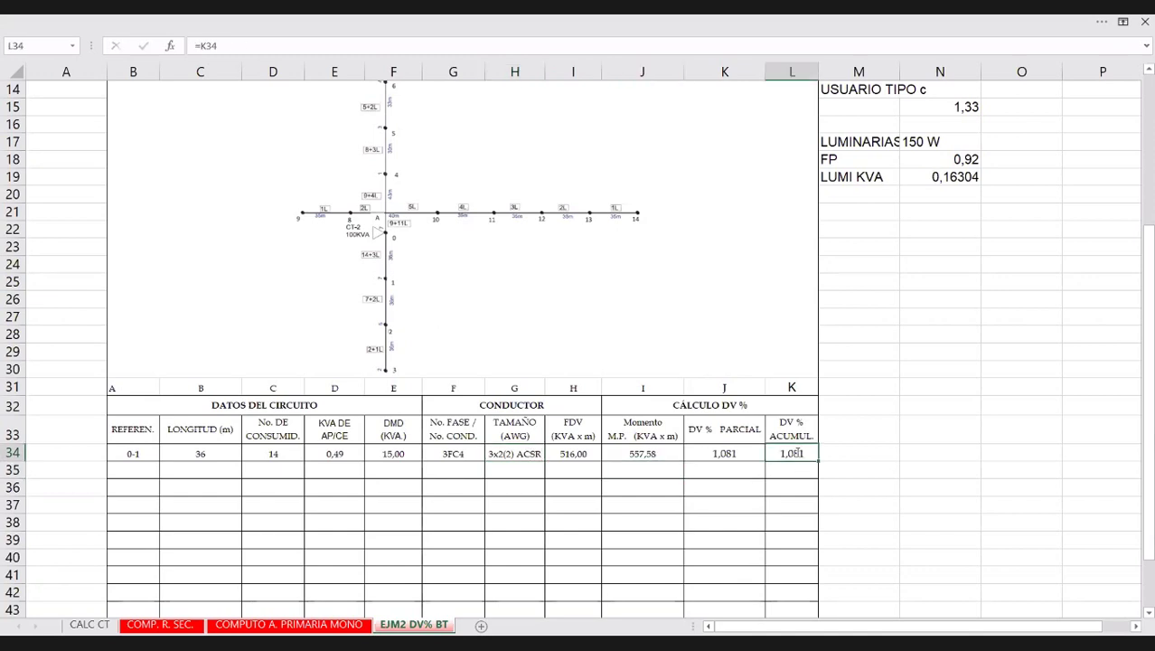
text(=)
click(725, 454)
key(Return)
click(725, 456)
double_click(726, 456)
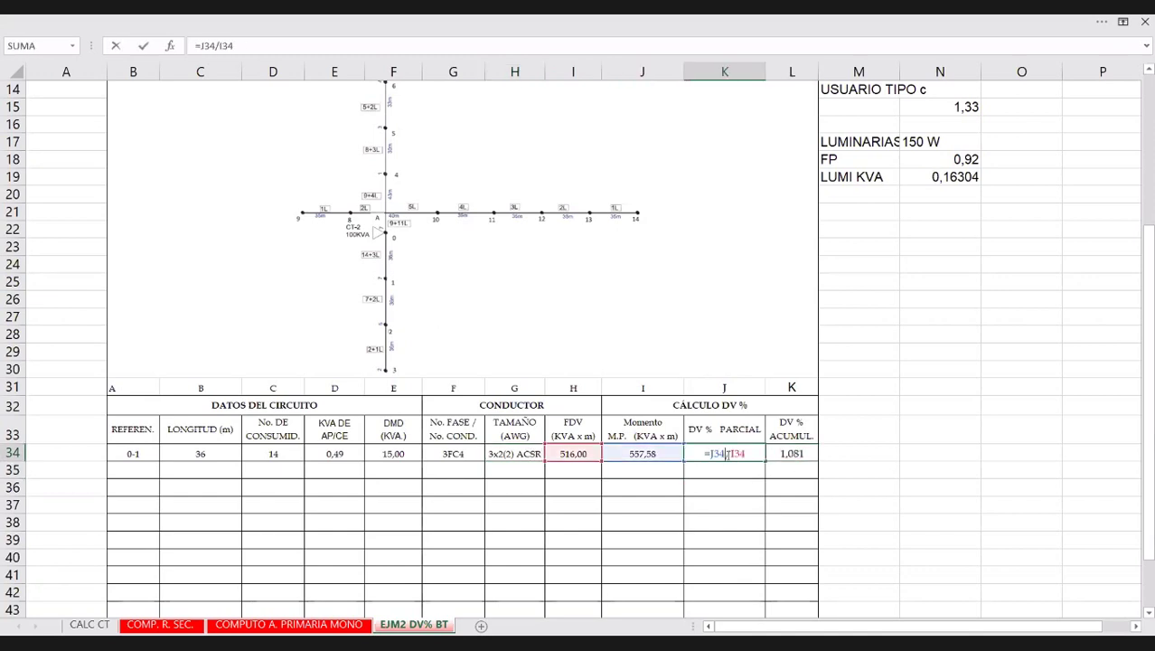
key(Escape)
click(787, 454)
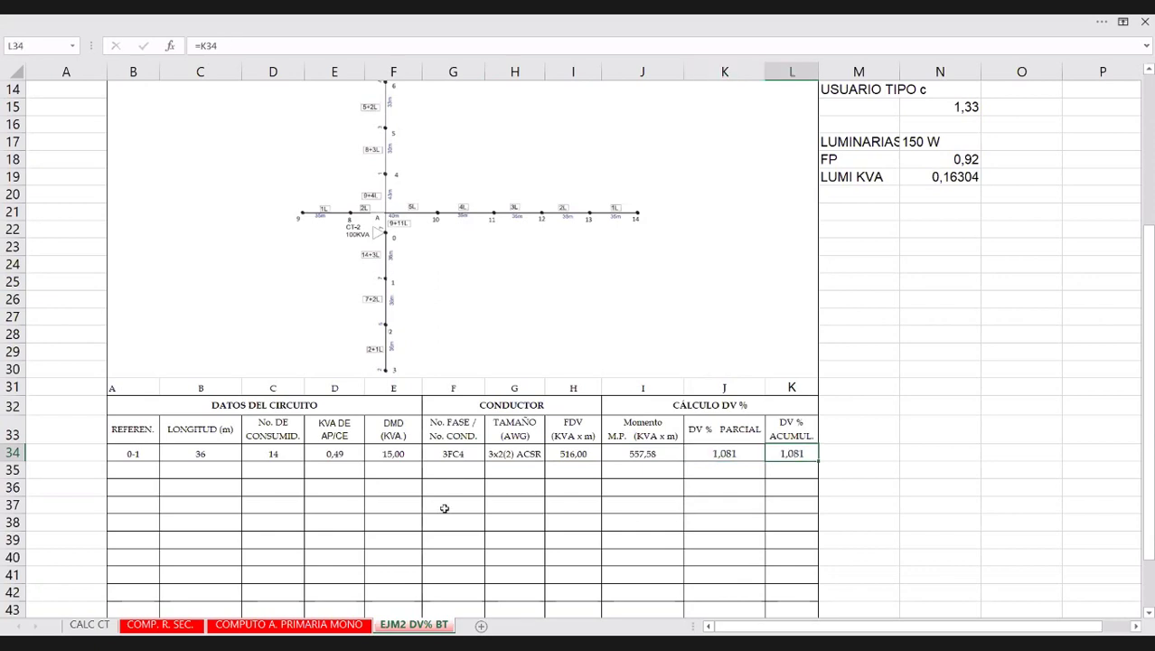
Start section 1-2 in row 35 with a length of 36 m and 7 consumers.
click(133, 470)
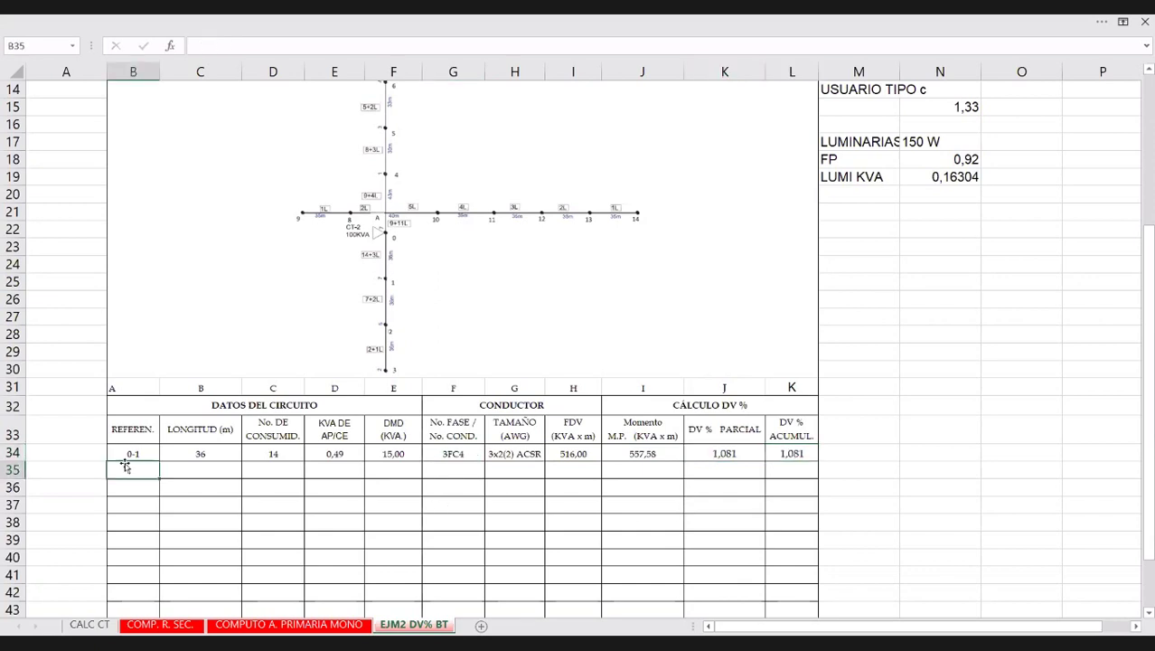
text(1-2)
click(164, 470)
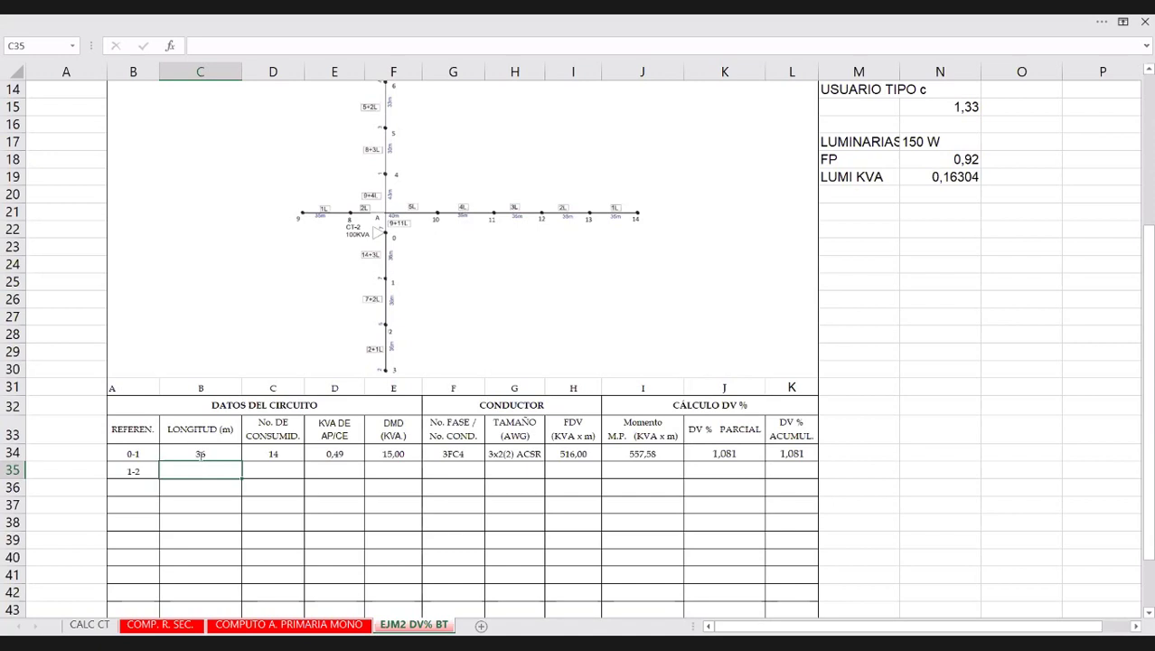
double_click(198, 459)
key(Return)
text(36)
click(301, 463)
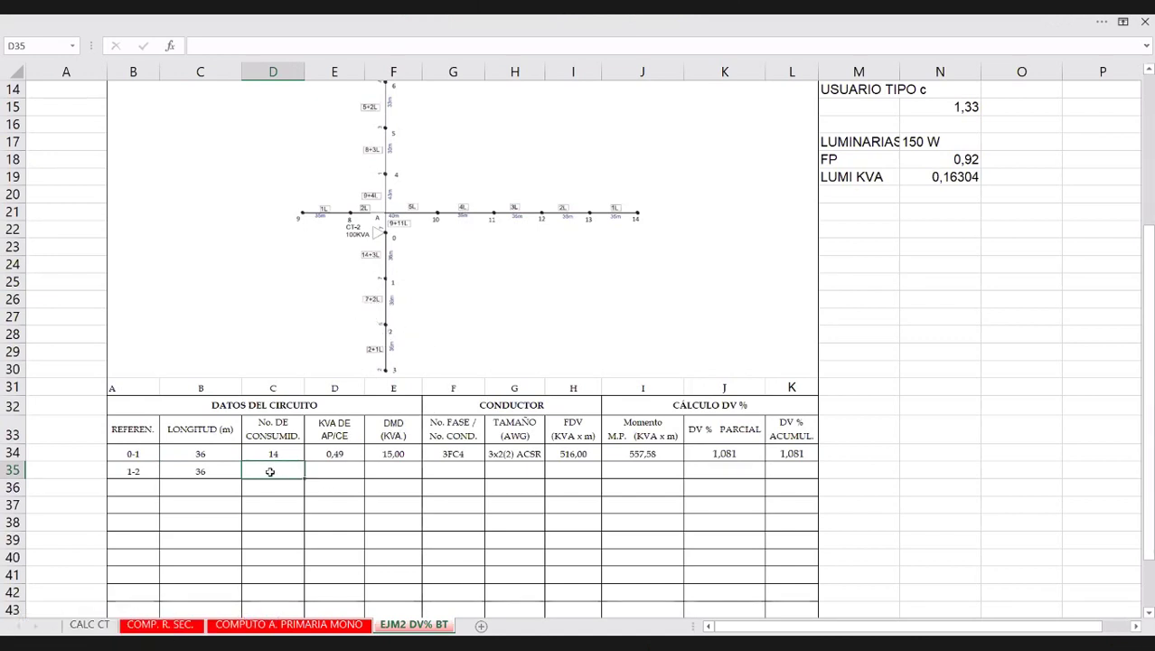
text(7)
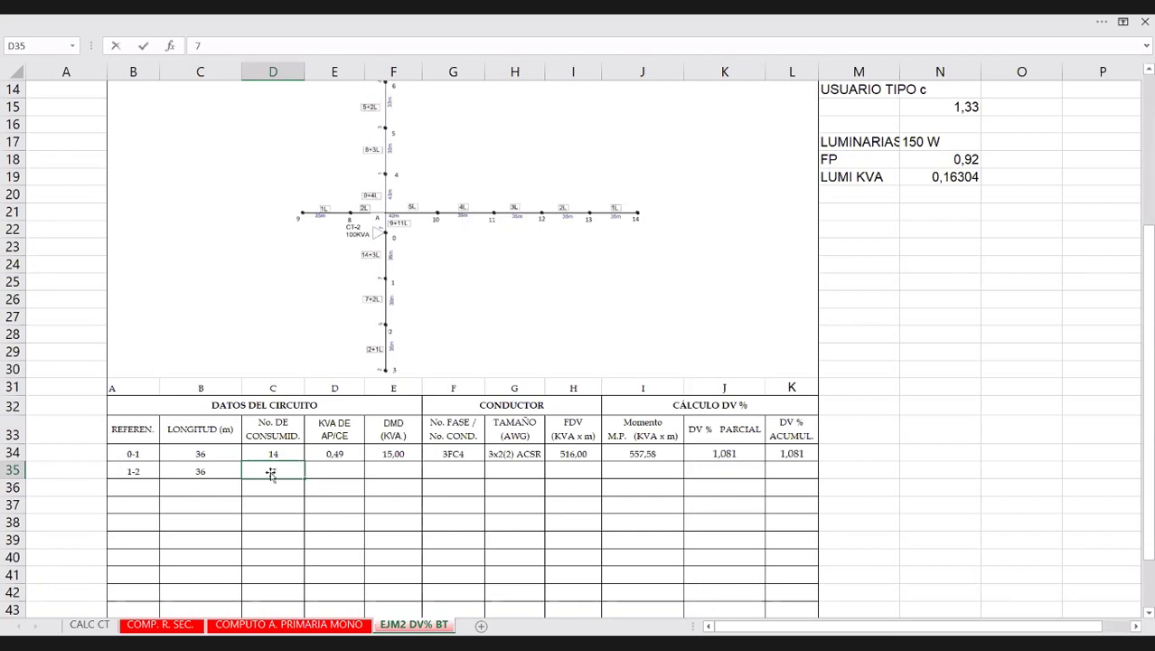
Calculate the lighting kVA of section 1-2 in E35 with the formula +N19*2.
click(334, 469)
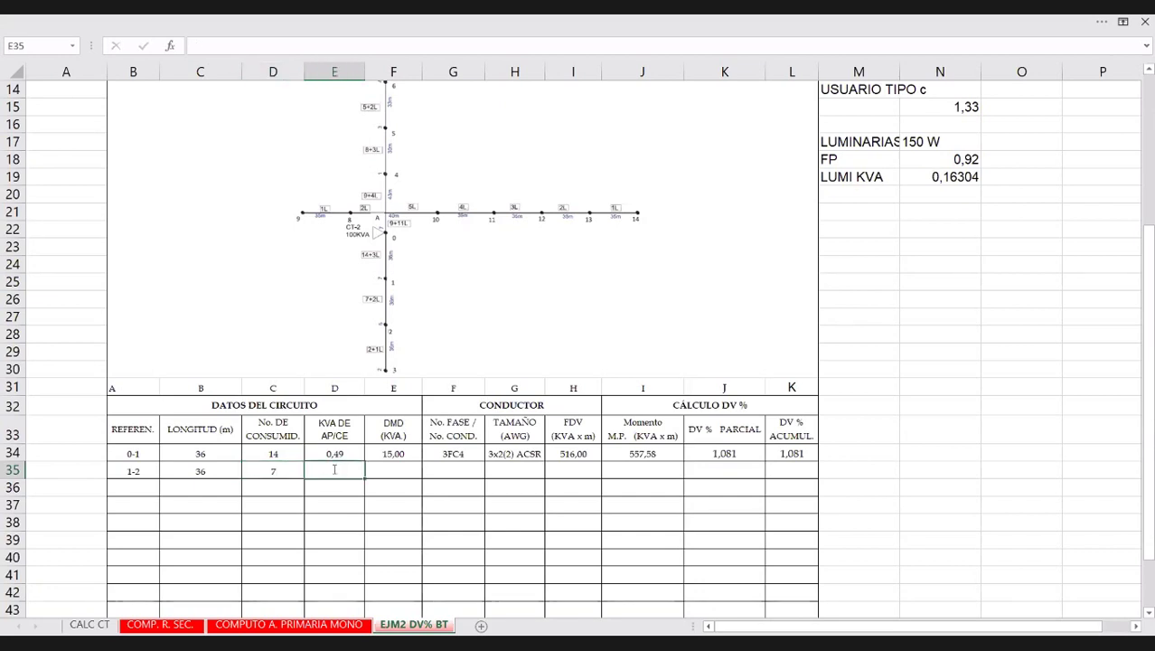
text(+)
click(955, 180)
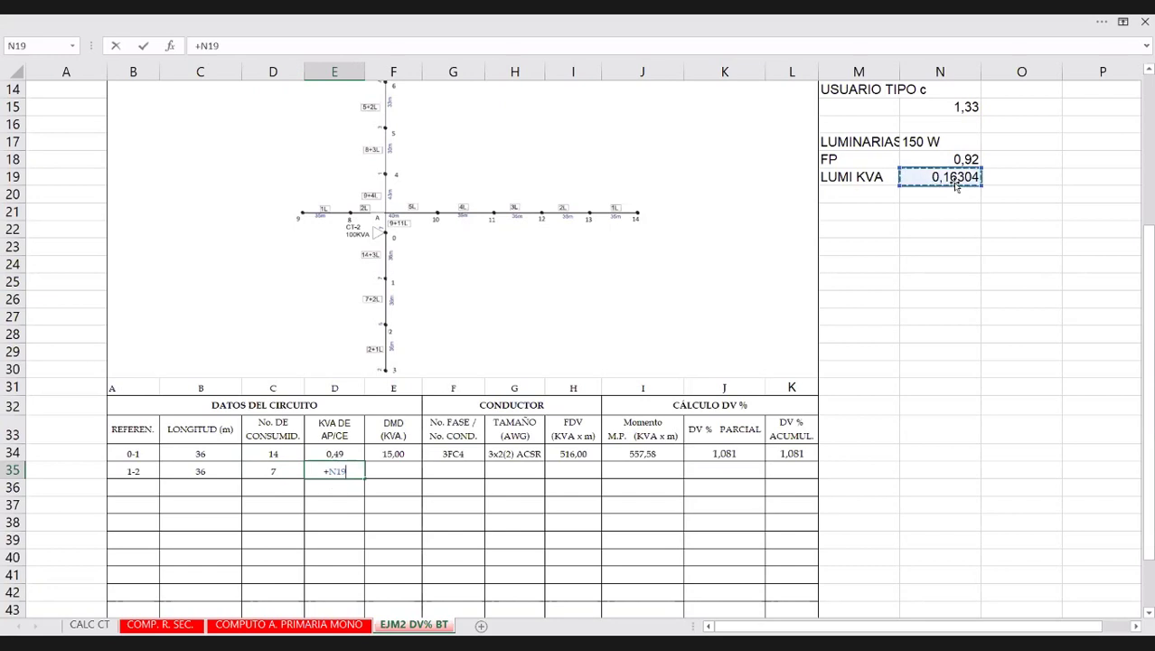
text(*2)
key(Return)
Calculate the DMD of section 1-2 in F35 with the formula +7,75+E35.
click(383, 467)
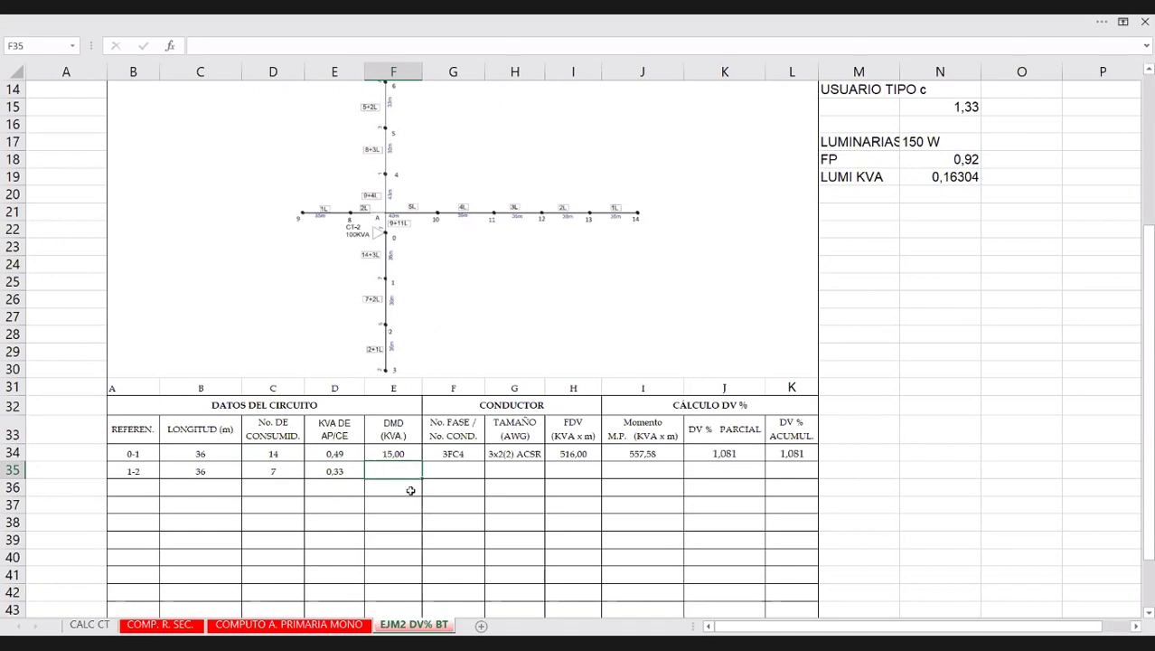
text(+7,75+)
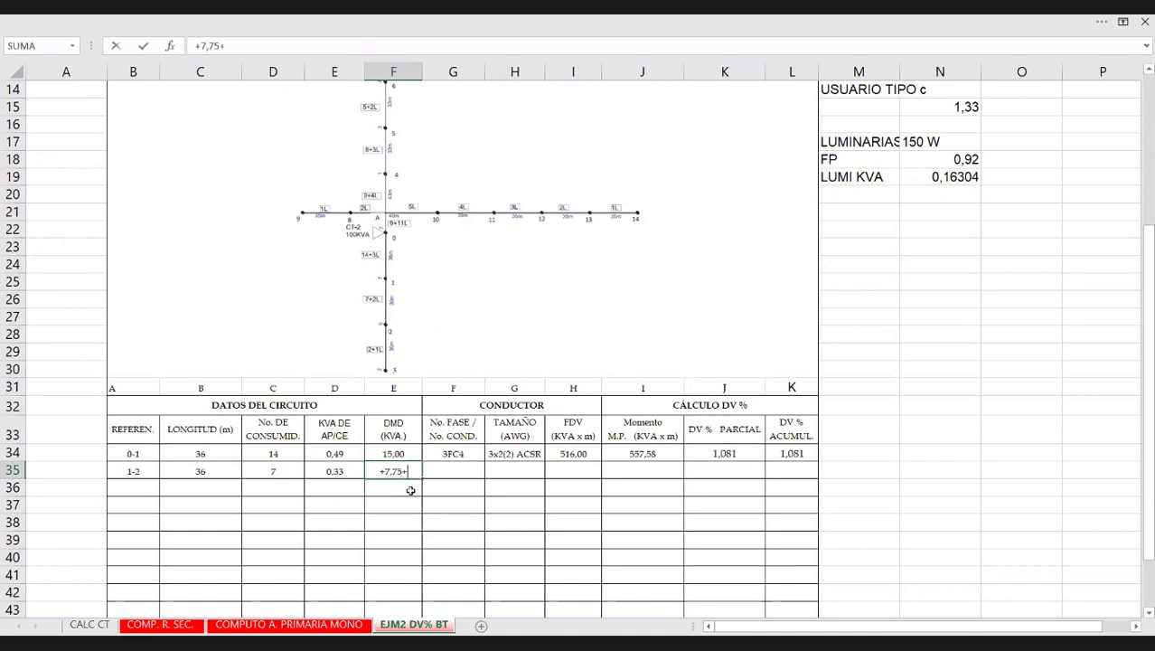
click(307, 470)
key(Return)
Enter 3FC4 as the phase and conductor arrangement of section 1-2 in G35.
click(442, 471)
text(3FC4)
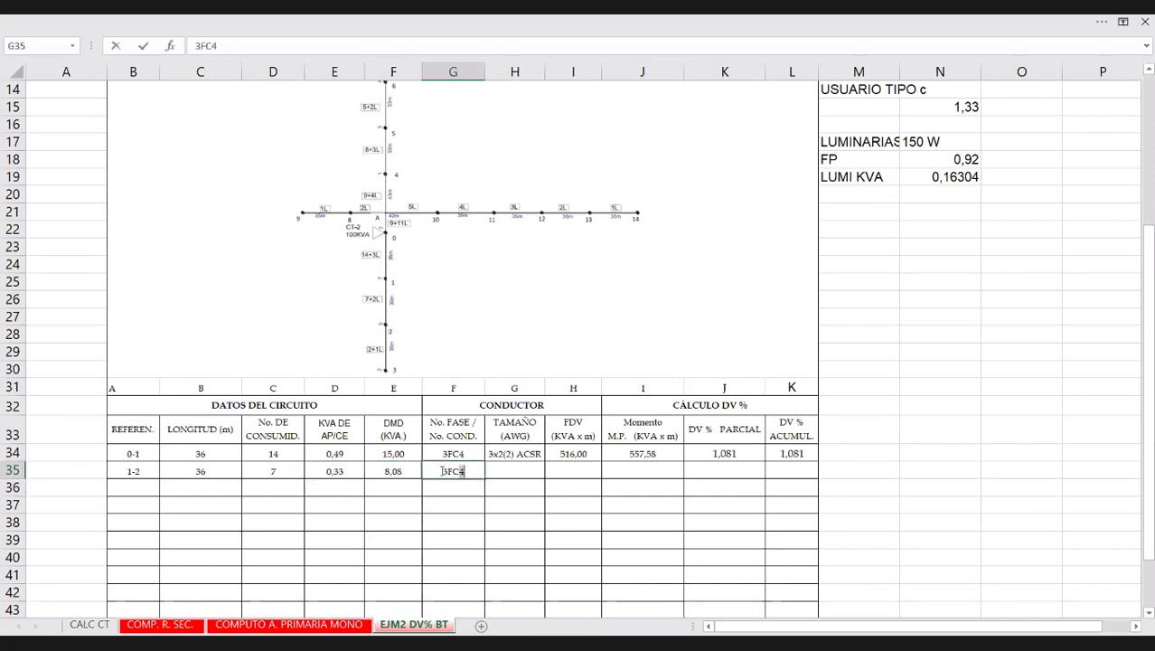
click(508, 456)
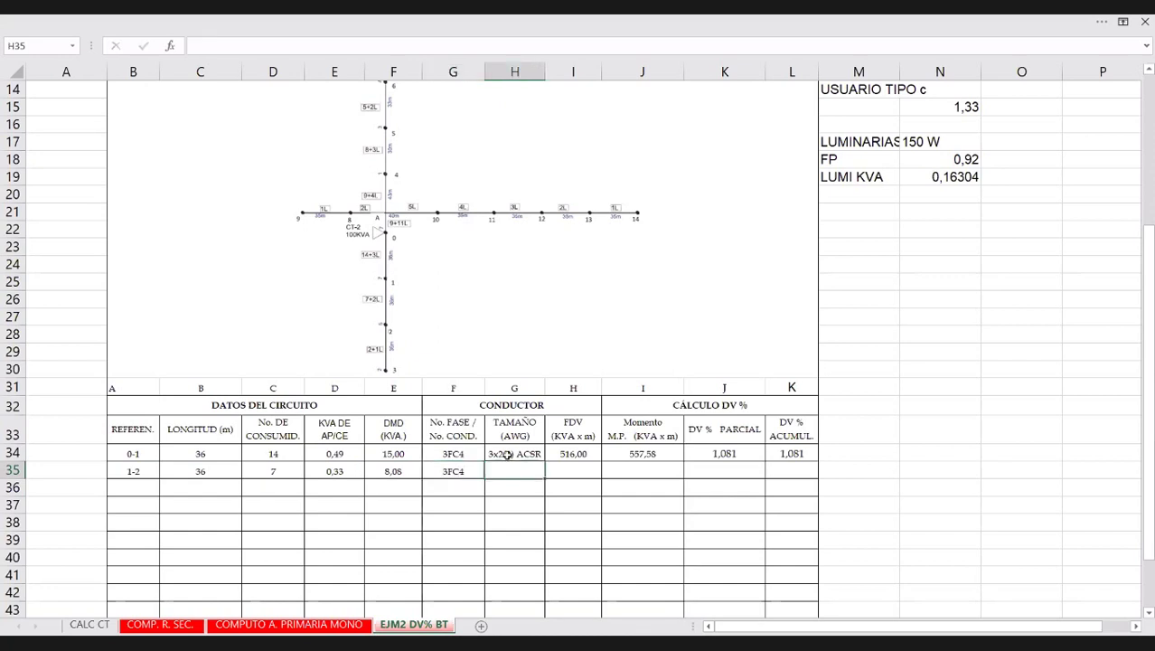
Copy the 3x2(2) ACSR conductor size, the FDV of 516 and the moment formula from section 0-1 to section 1-2 in row 35.
key(ctrl+c)
click(516, 470)
key(ctrl+v)
drag(571, 452, 629, 453)
key(ctrl+c)
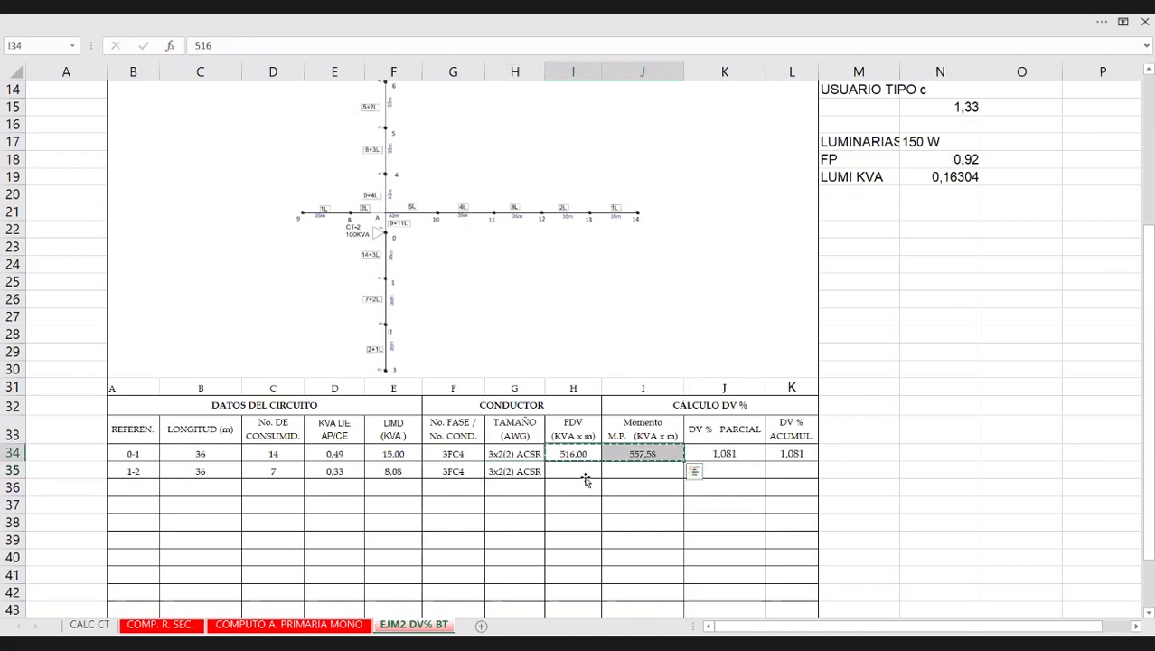
click(587, 477)
key(ctrl+v)
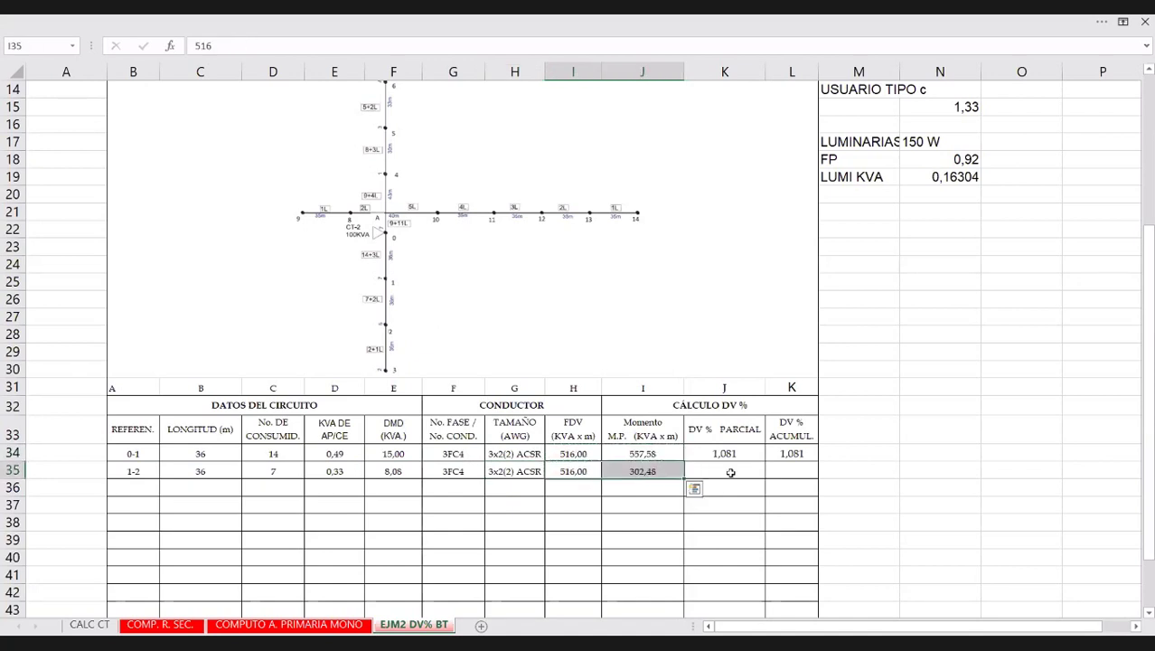
Review the lighting kVA formula of section 1-2 in E35.
click(730, 471)
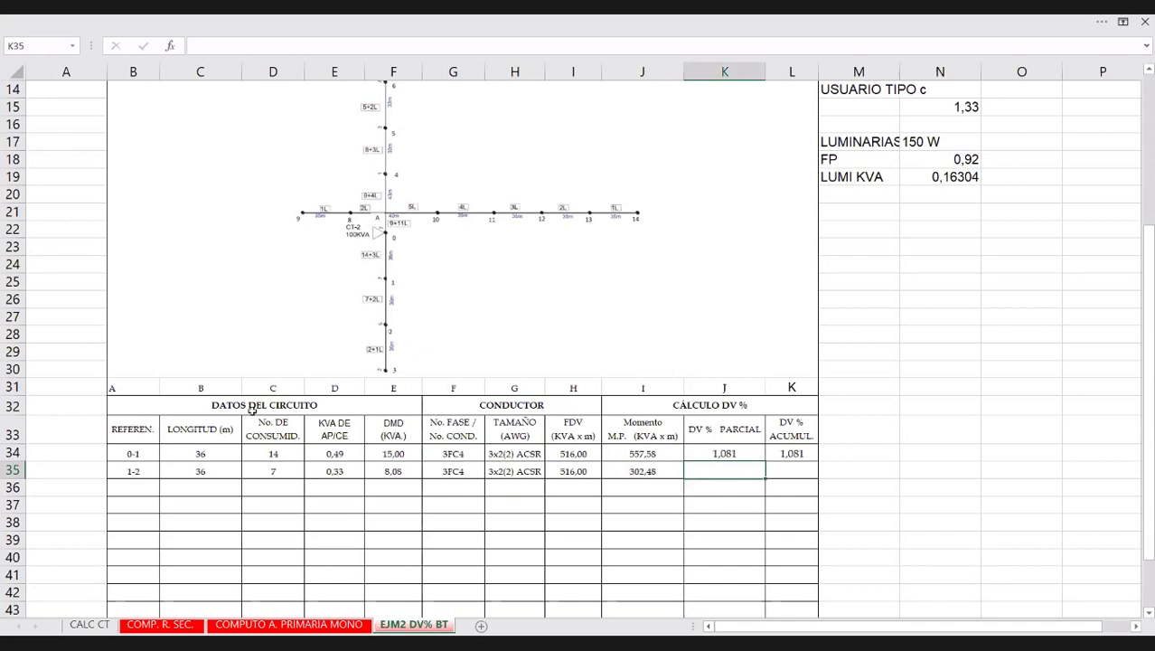
click(348, 473)
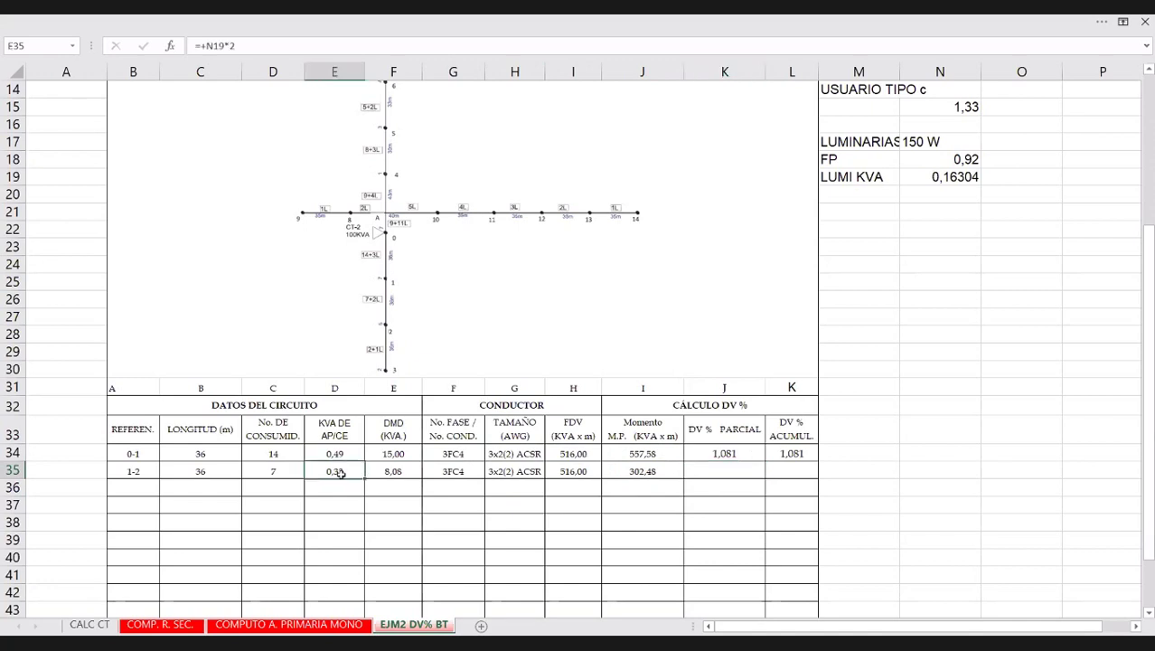
double_click(339, 473)
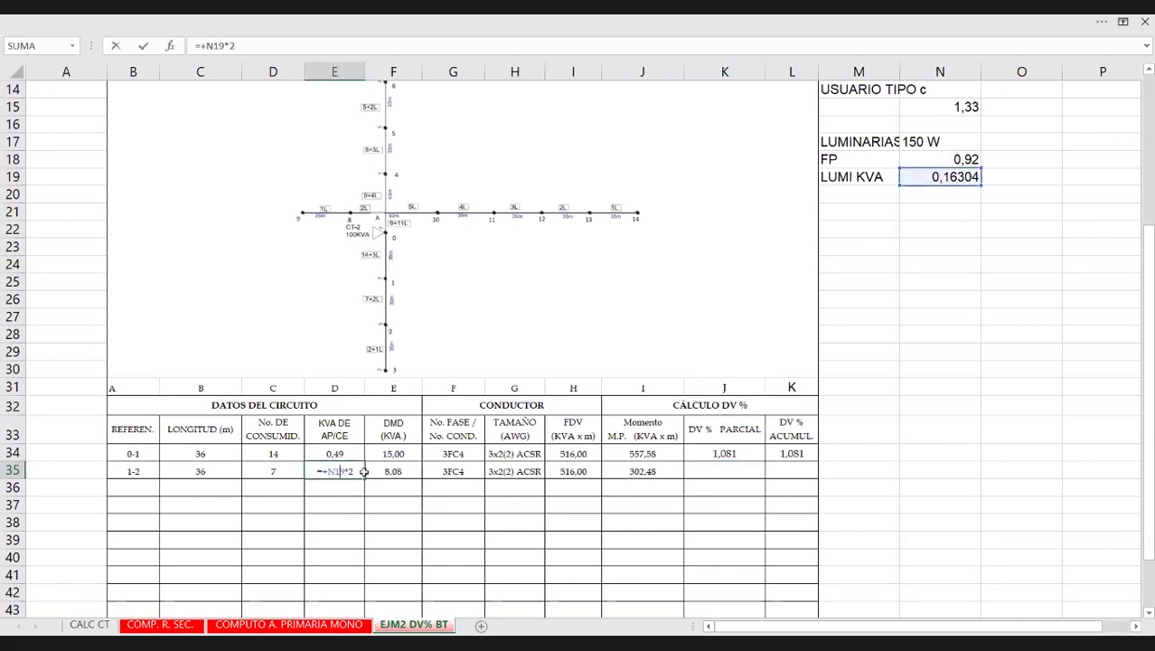
key(Escape)
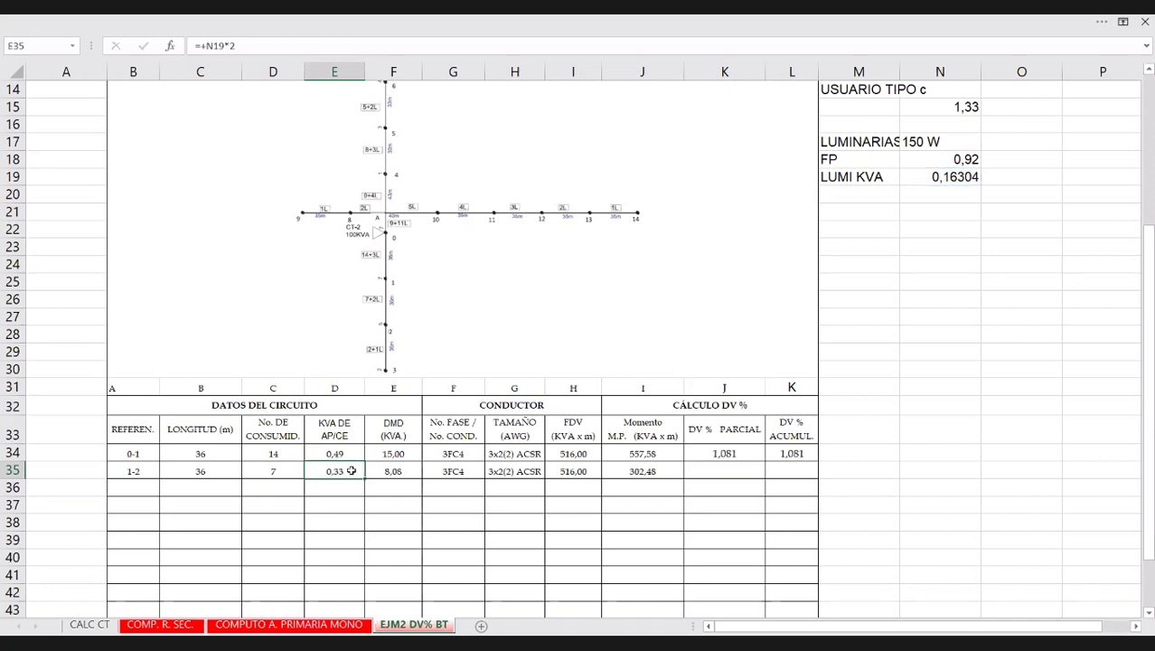
double_click(353, 472)
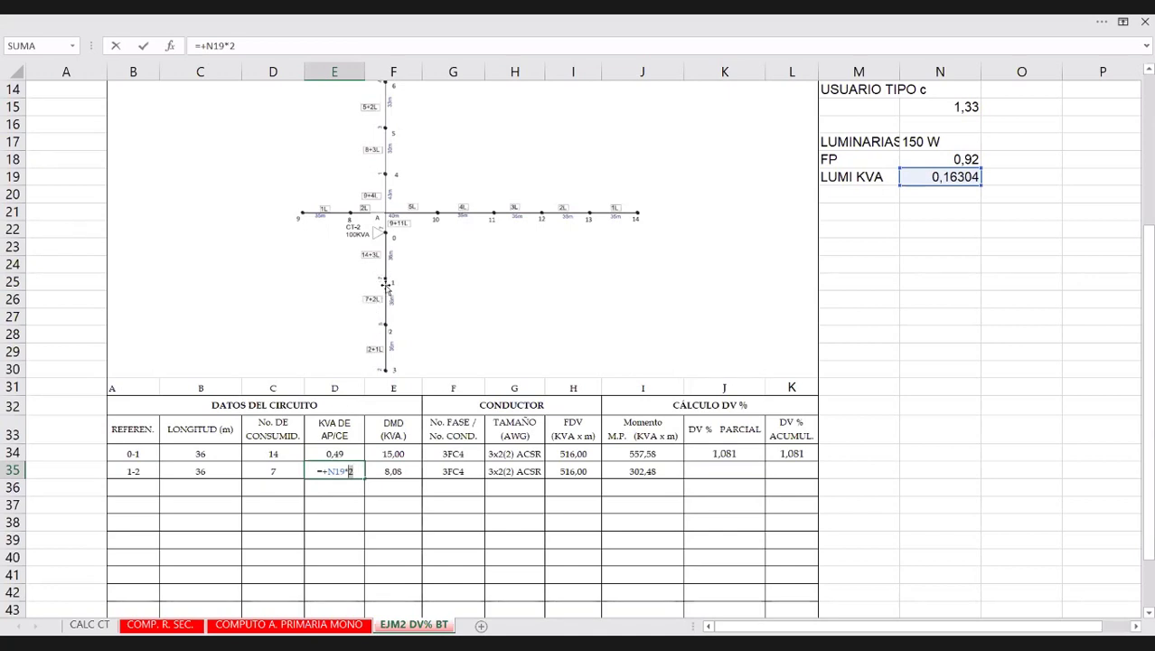
key(ctrl+Return)
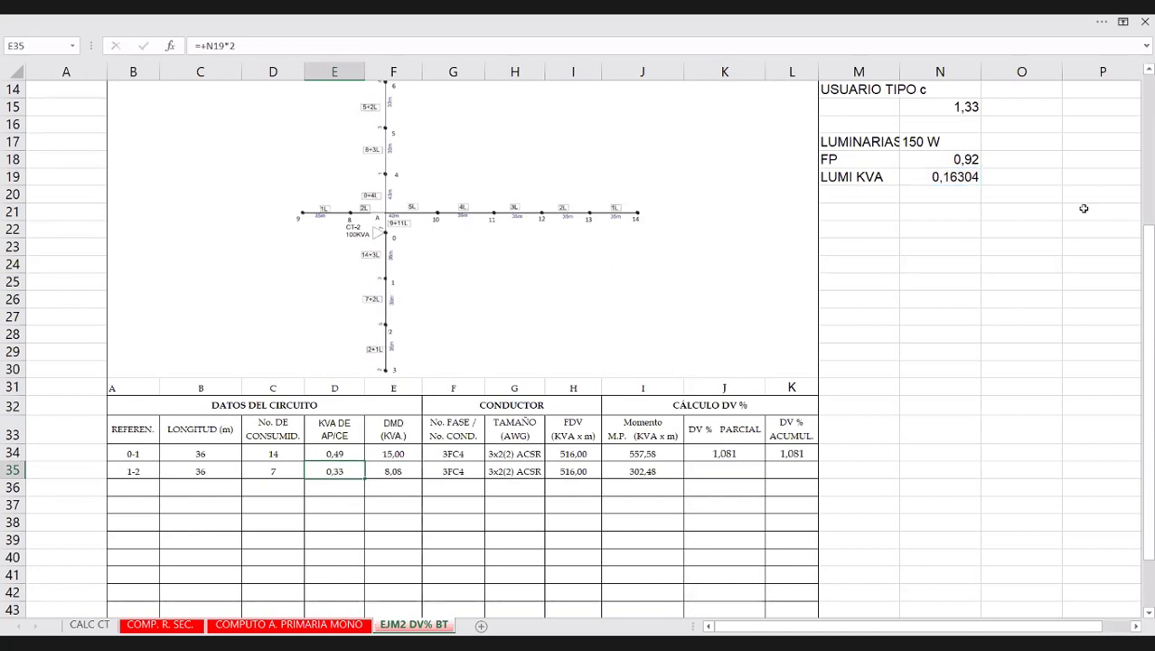
Label the luminaire kVA value in N19 with the unit KVA in O19.
click(935, 180)
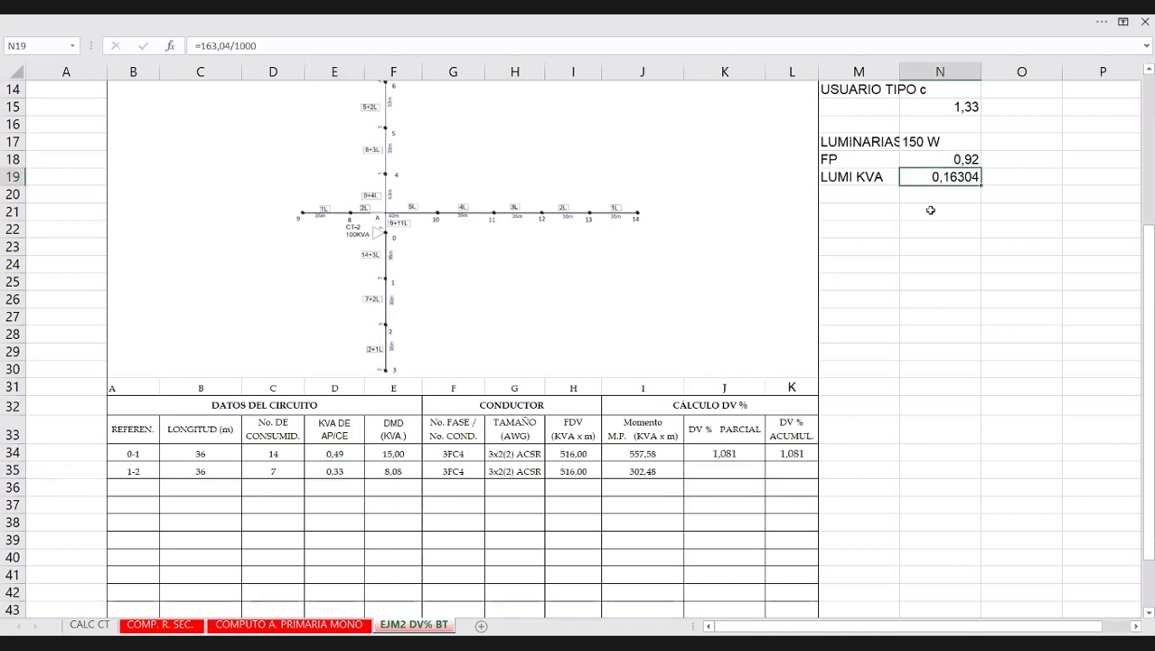
click(1018, 172)
text(KVA)
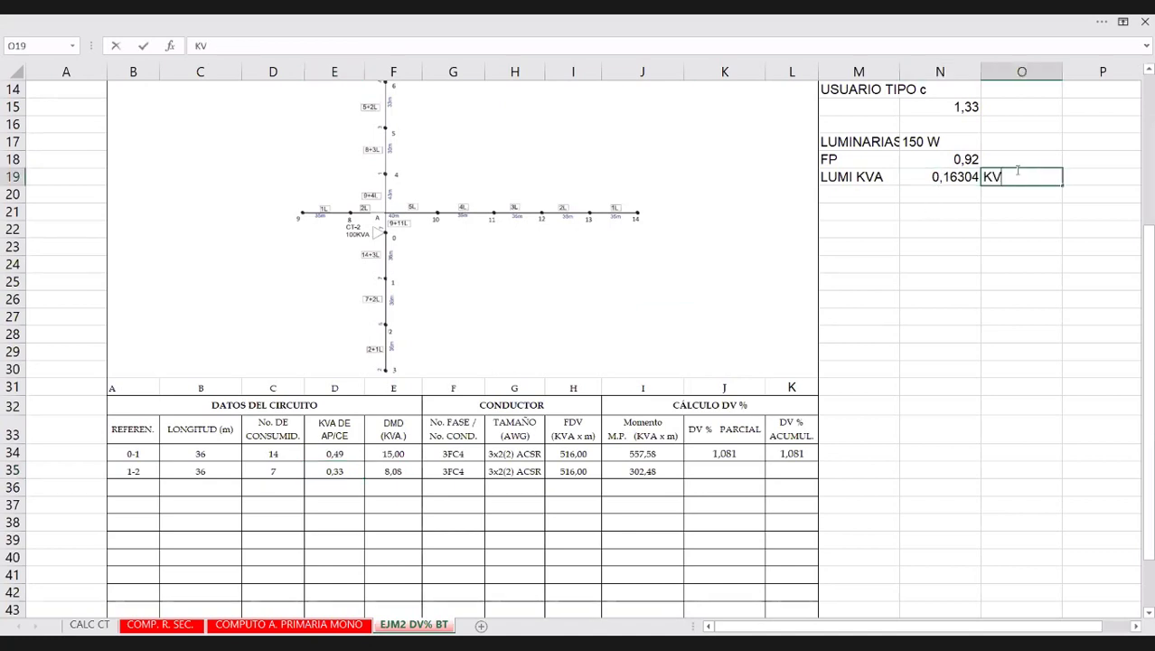
click(875, 282)
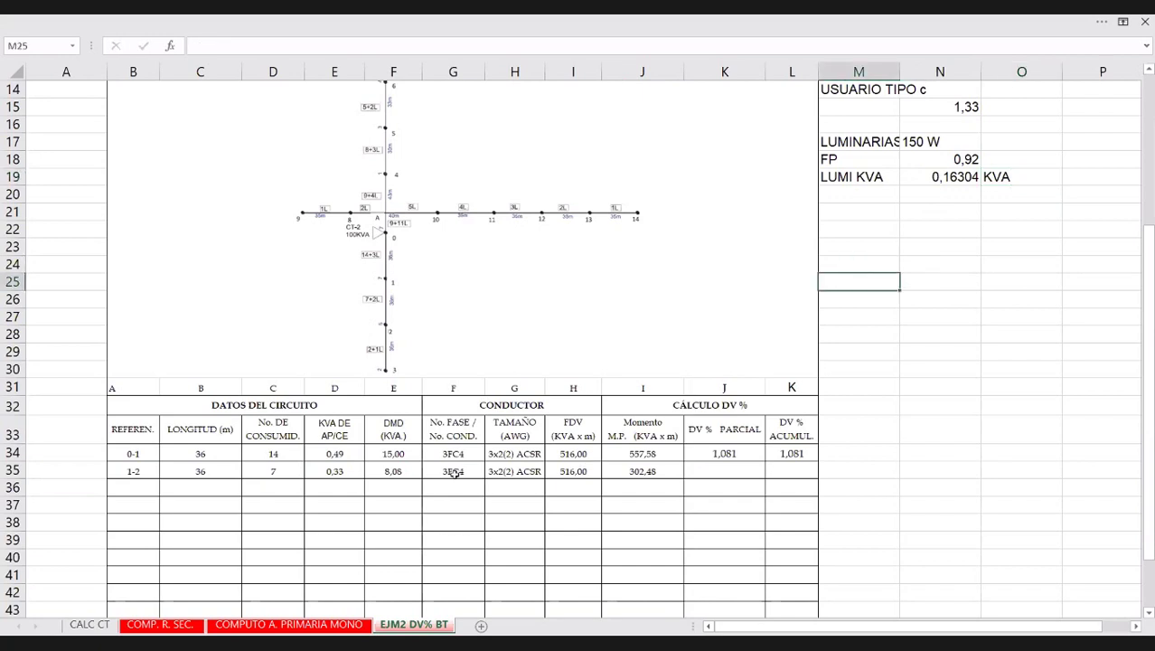
Check the lighting kVA and DMD formulas of section 1-2 in E35 and F35.
double_click(327, 472)
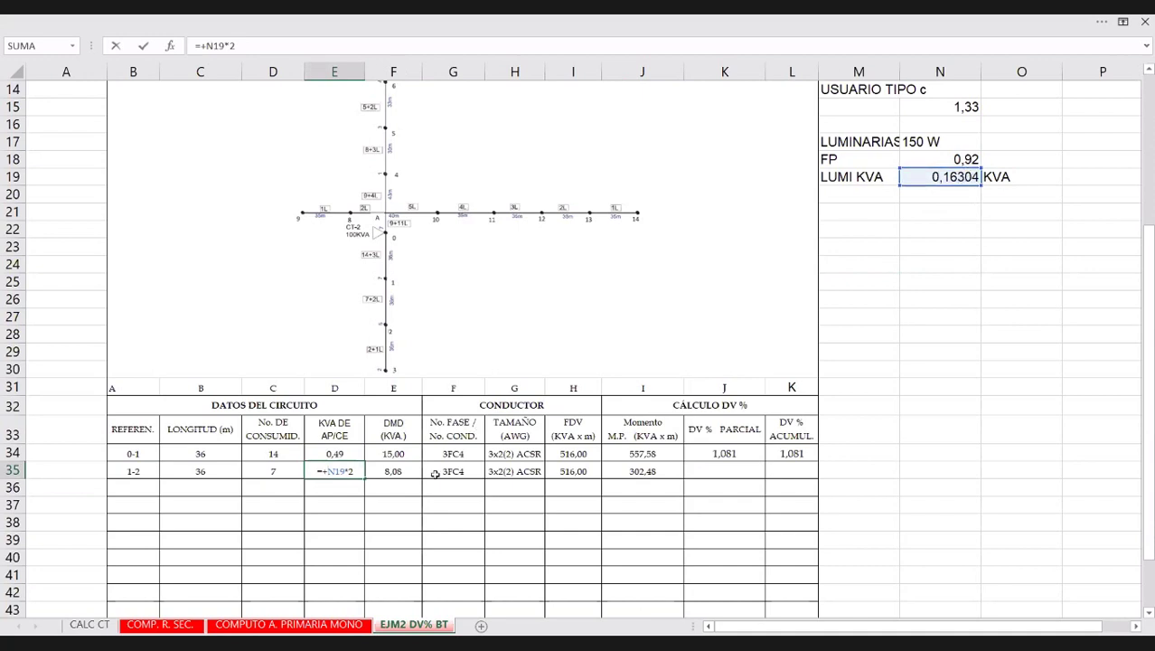
click(408, 470)
double_click(408, 470)
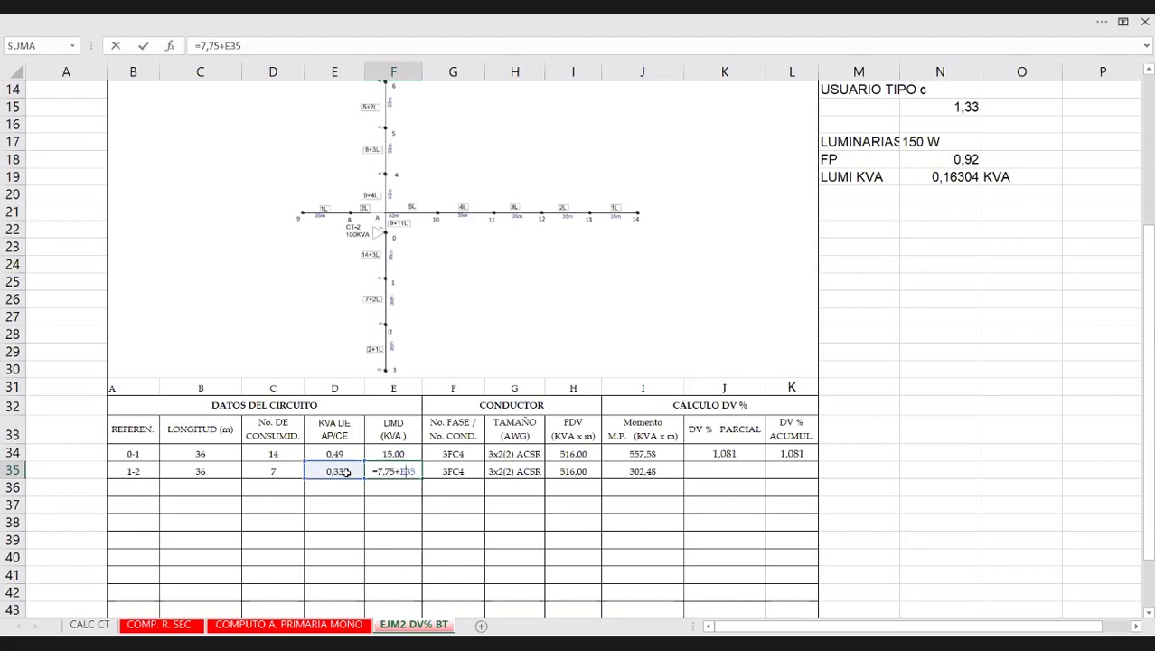
key(ctrl+Return)
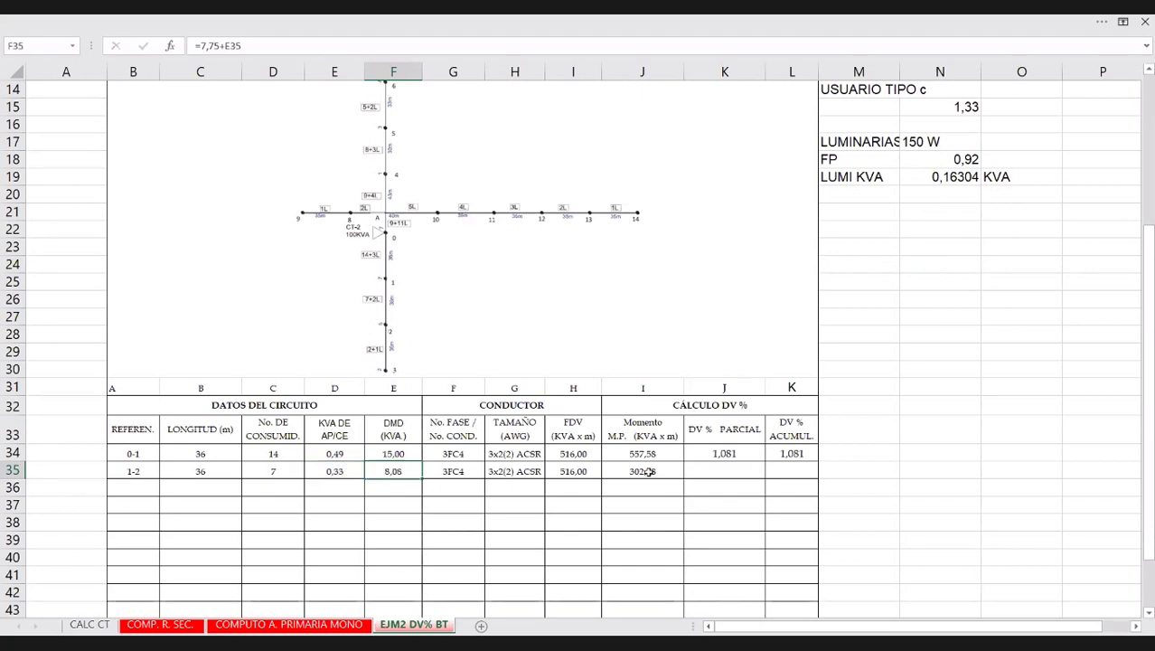
Copy the partial DV% formula from K34 to K35 for section 1-2 and check its cell references.
click(696, 469)
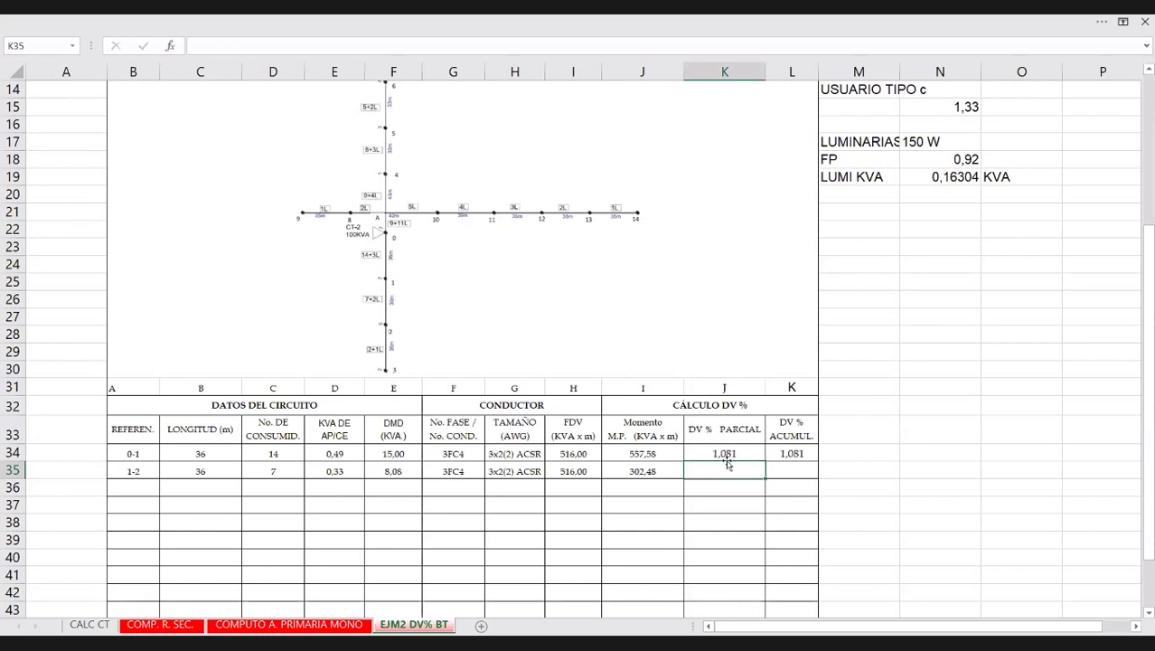
click(734, 457)
key(ctrl+c)
click(728, 470)
key(ctrl+v)
double_click(730, 471)
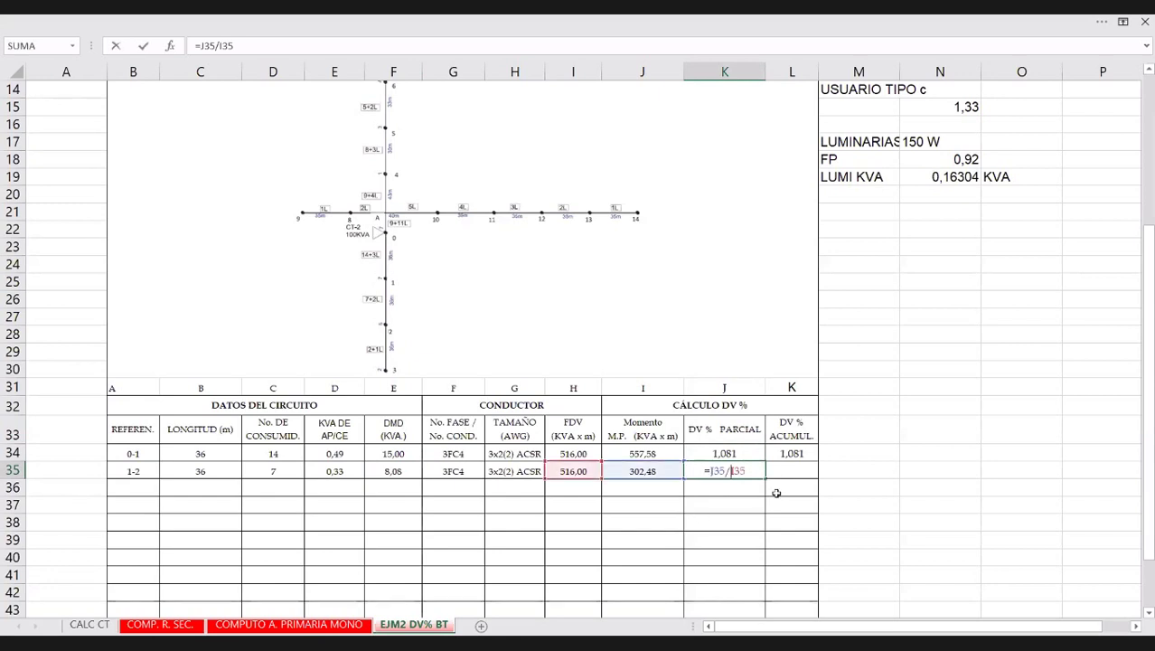
Calculate the accumulated DV% of section 1-2 in L35 with the formula +L34+K35.
click(800, 473)
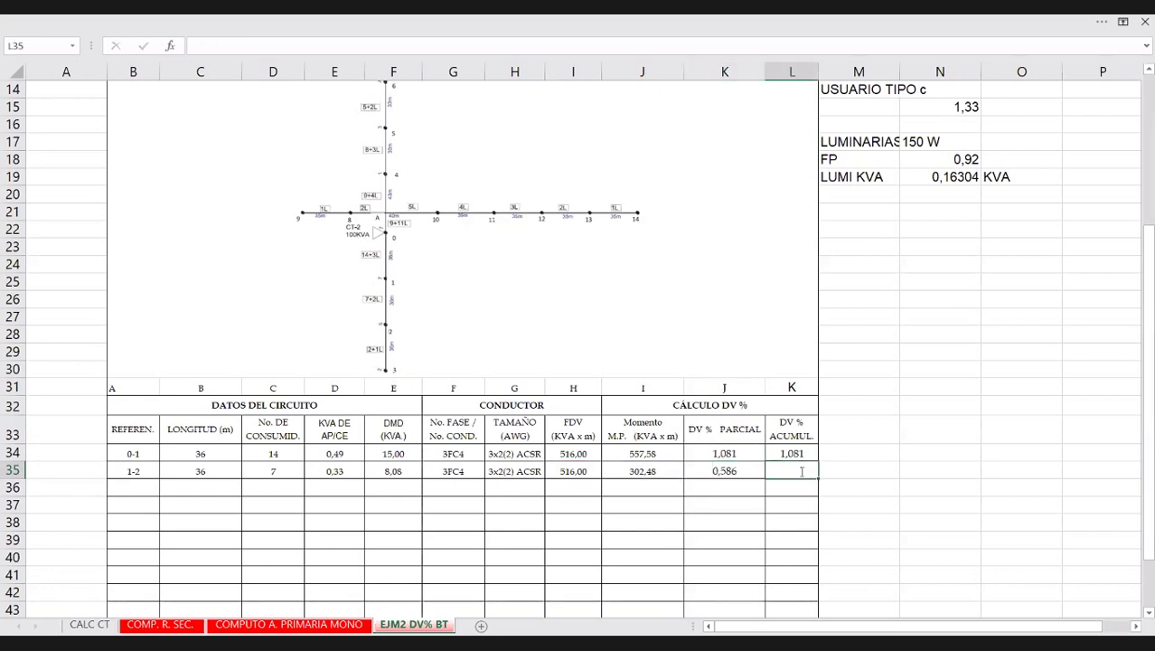
text(+)
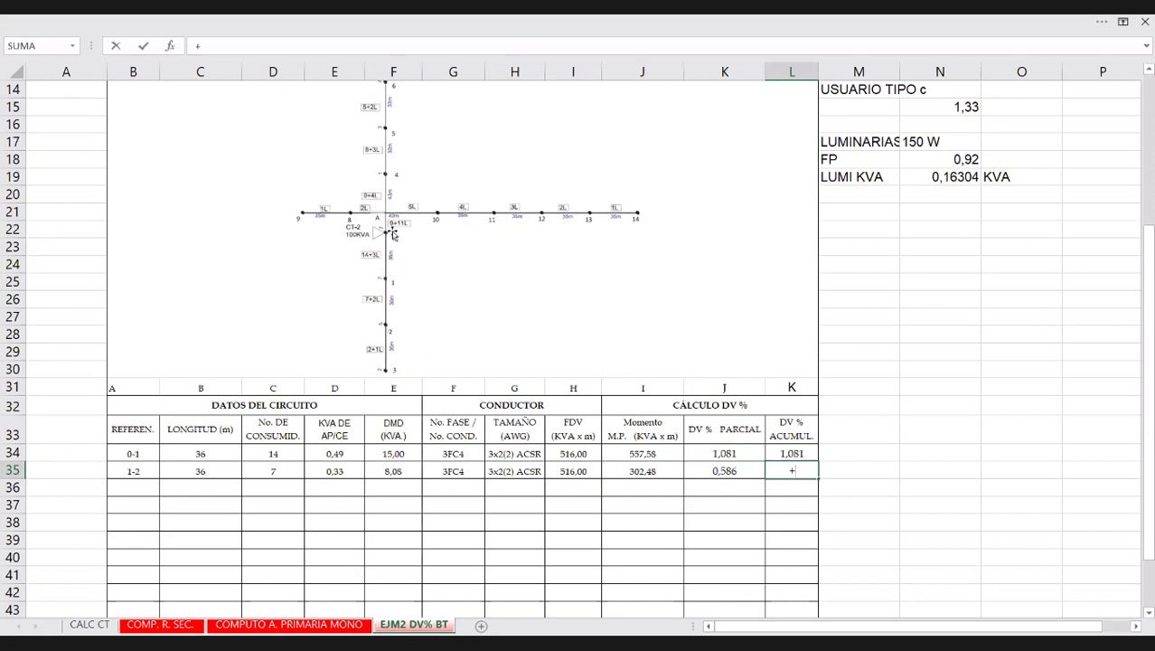
click(778, 451)
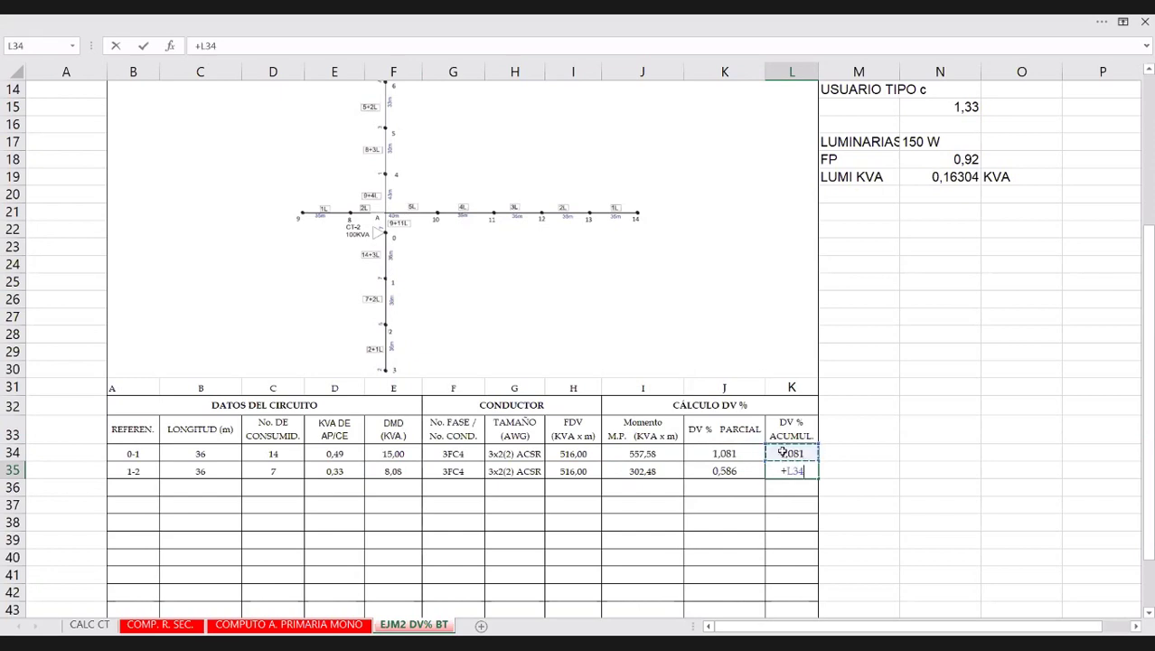
text(+)
click(750, 467)
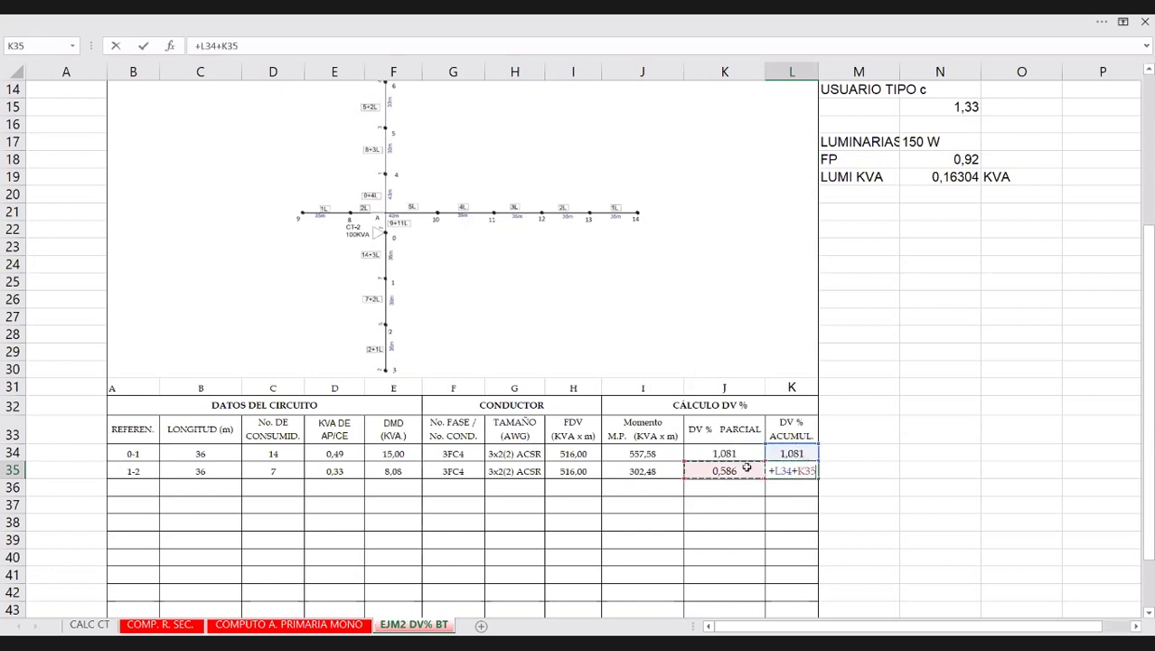
key(Return)
Start a voltage proportion beside the table with 220 in N34 and 100 in O34.
click(870, 451)
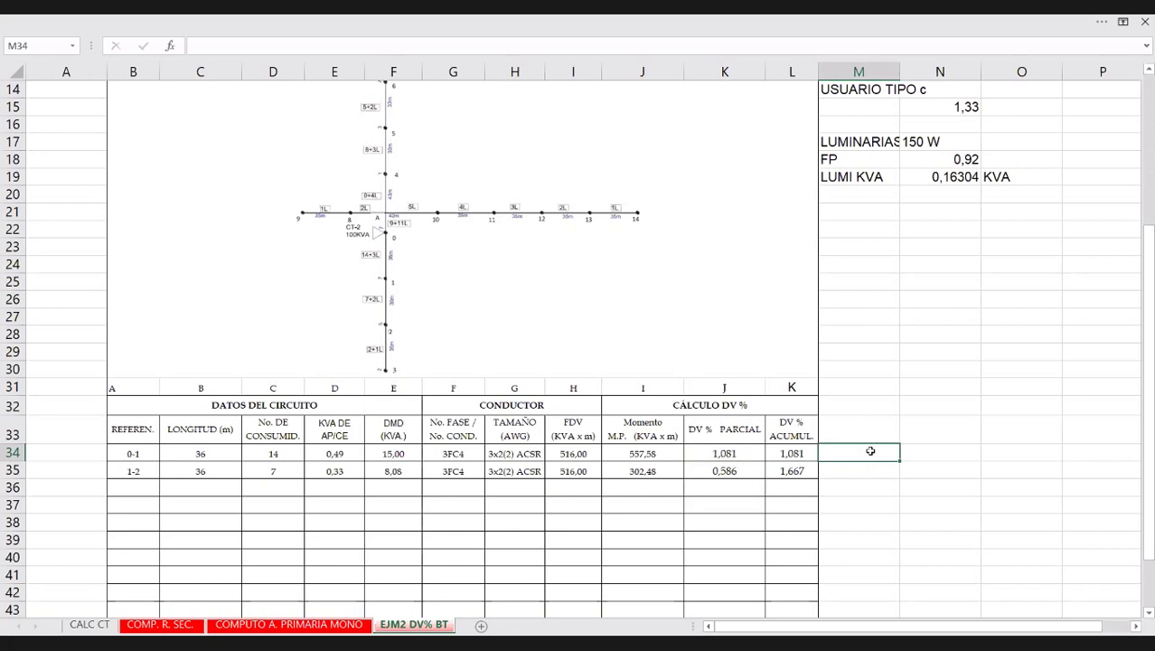
click(925, 459)
text(220)
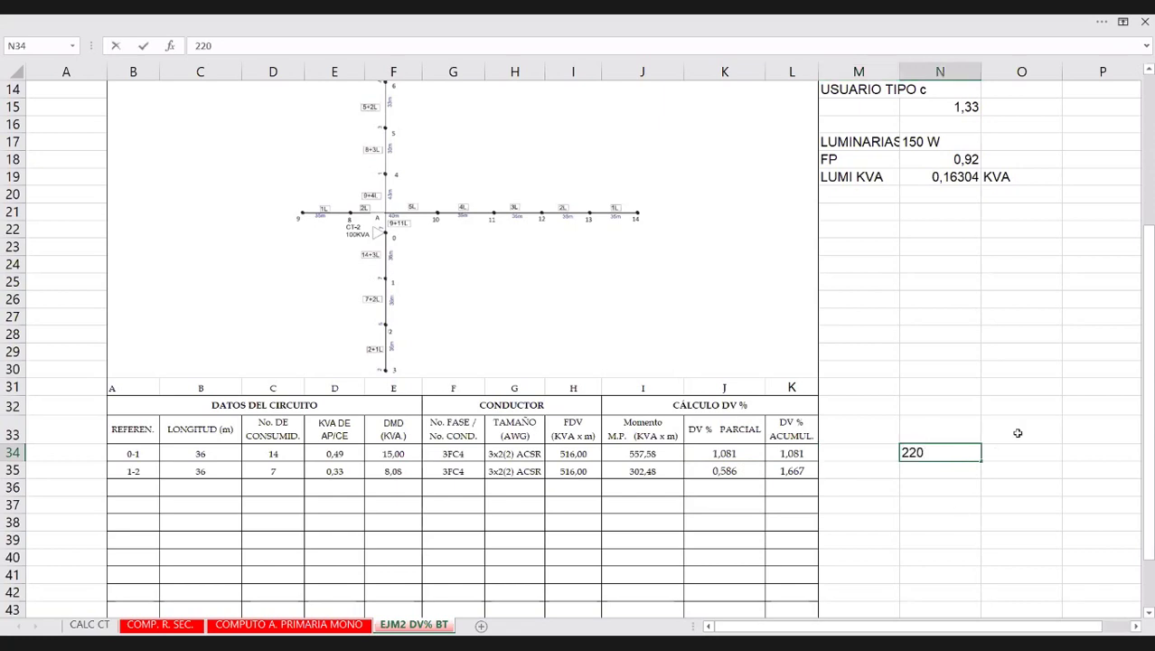
click(1010, 455)
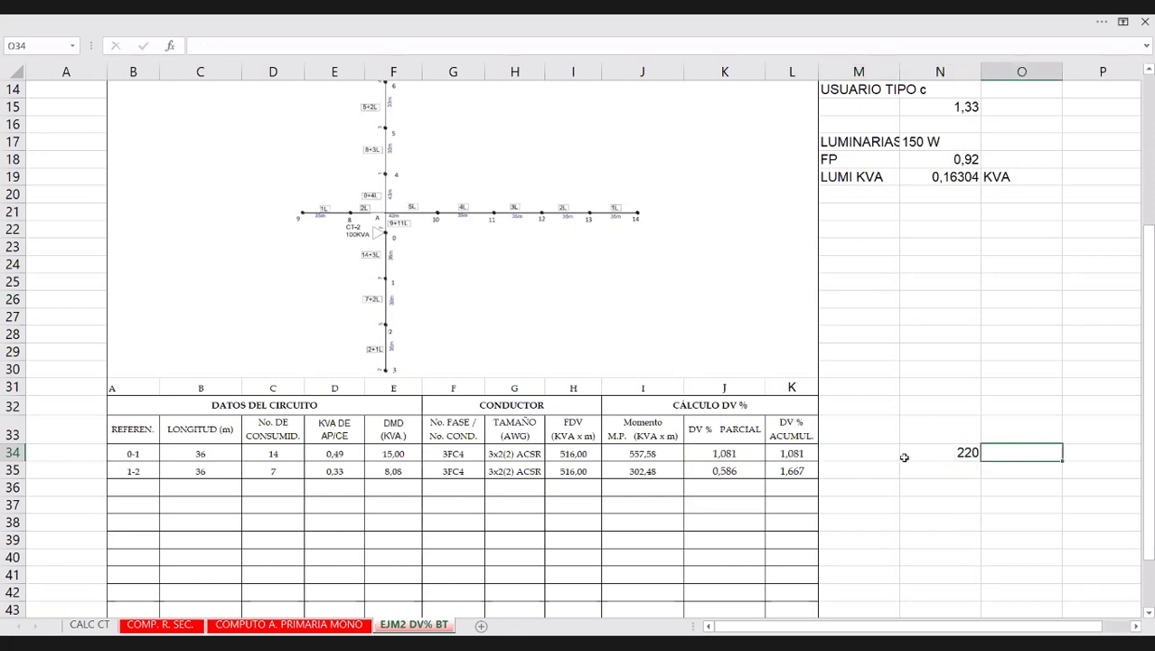
text(100)
Enter 1,081 in O35 as the accumulated DV% of section 0-1.
click(1005, 472)
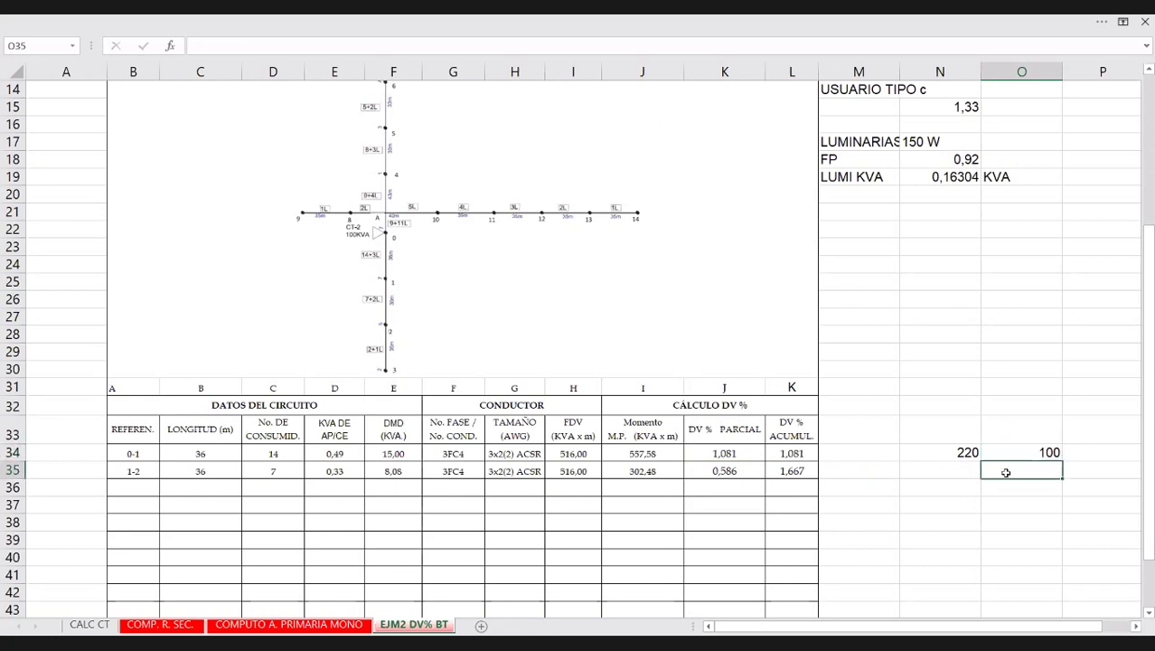
text(1,081)
click(956, 472)
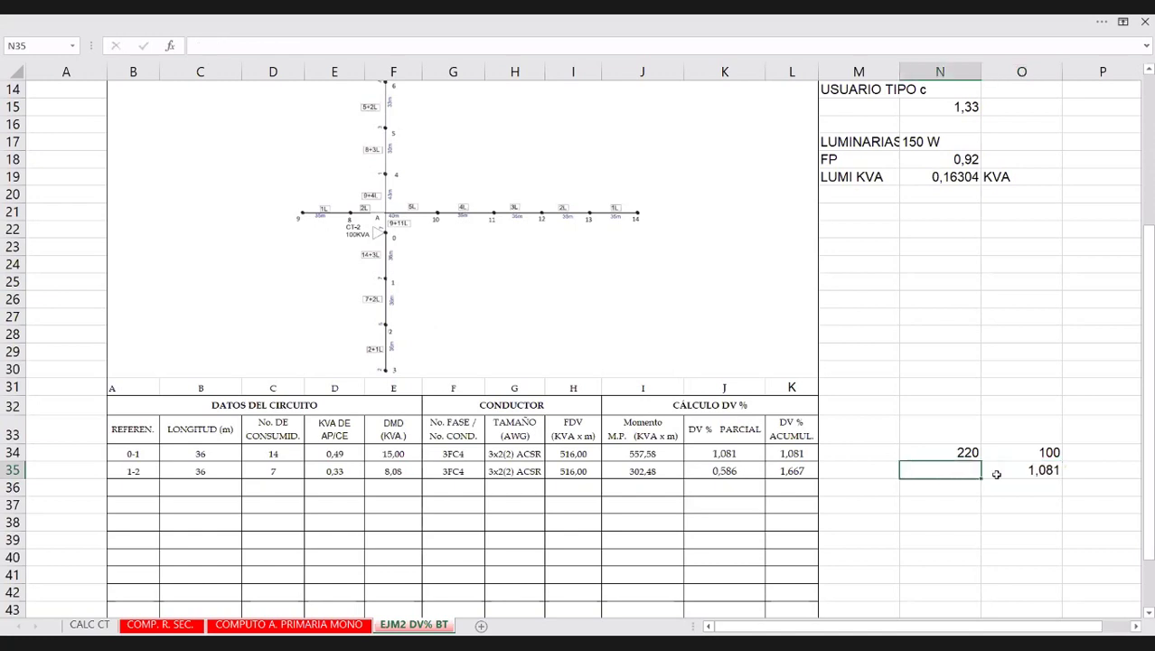
Replace the value in O35 with a link to the accumulated DV% of section 0-1, using the formula =L34.
click(1027, 472)
key(Delete)
text(=)
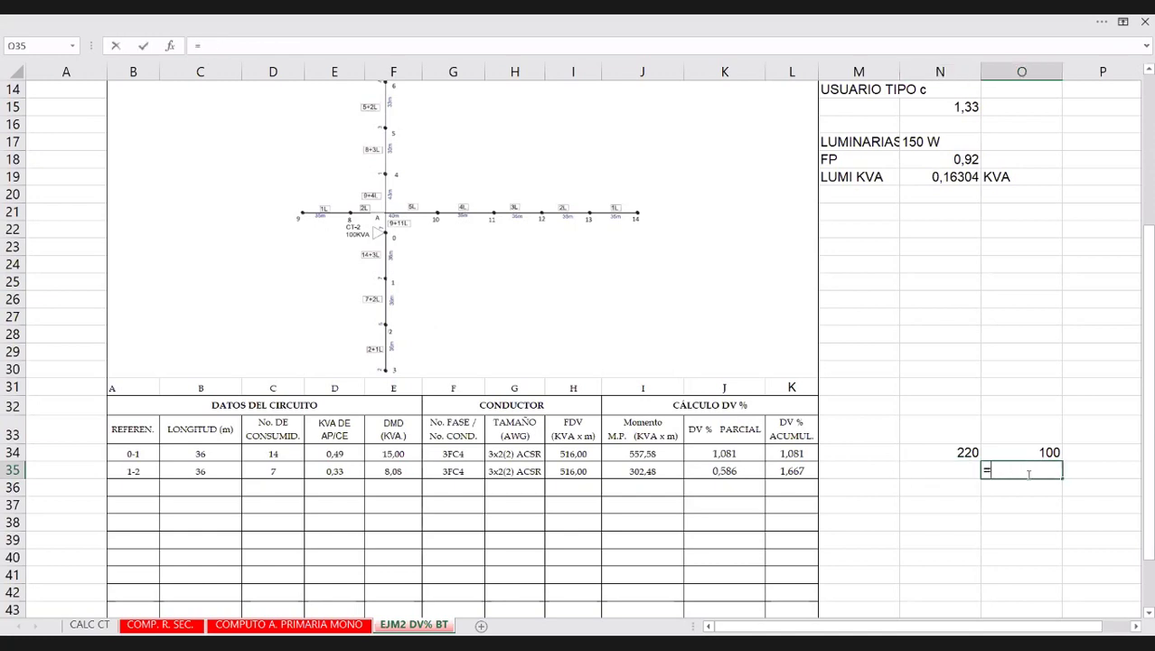
click(792, 453)
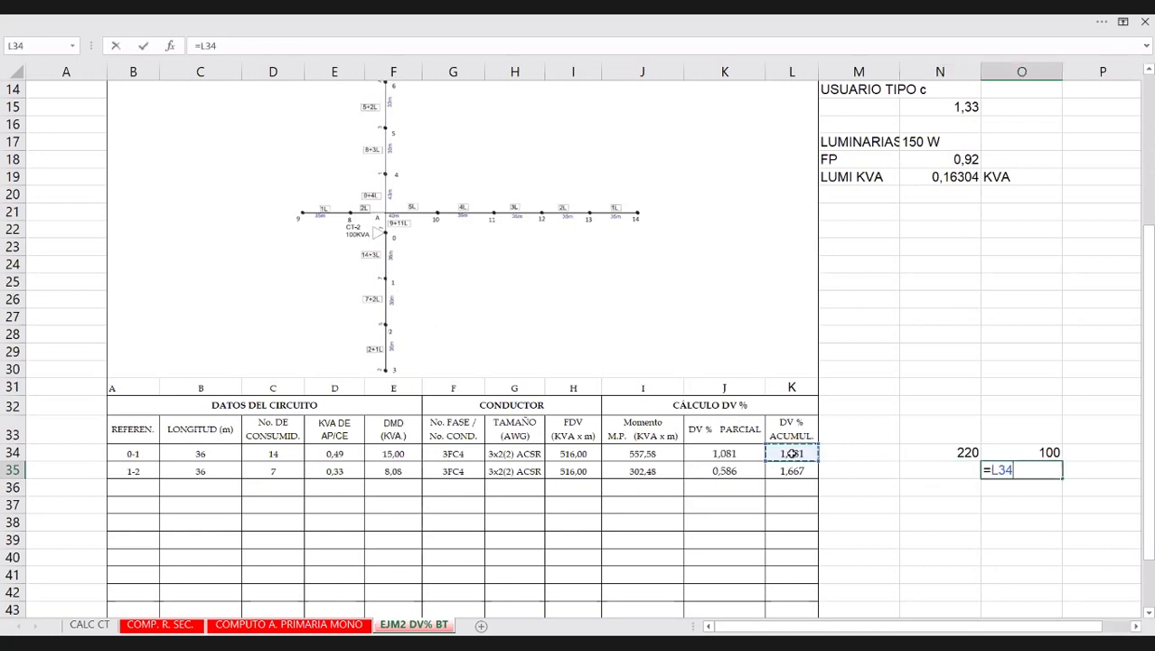
key(Return)
Enter the voltage drop formula =(O35*N34)*O34 in N35.
click(947, 467)
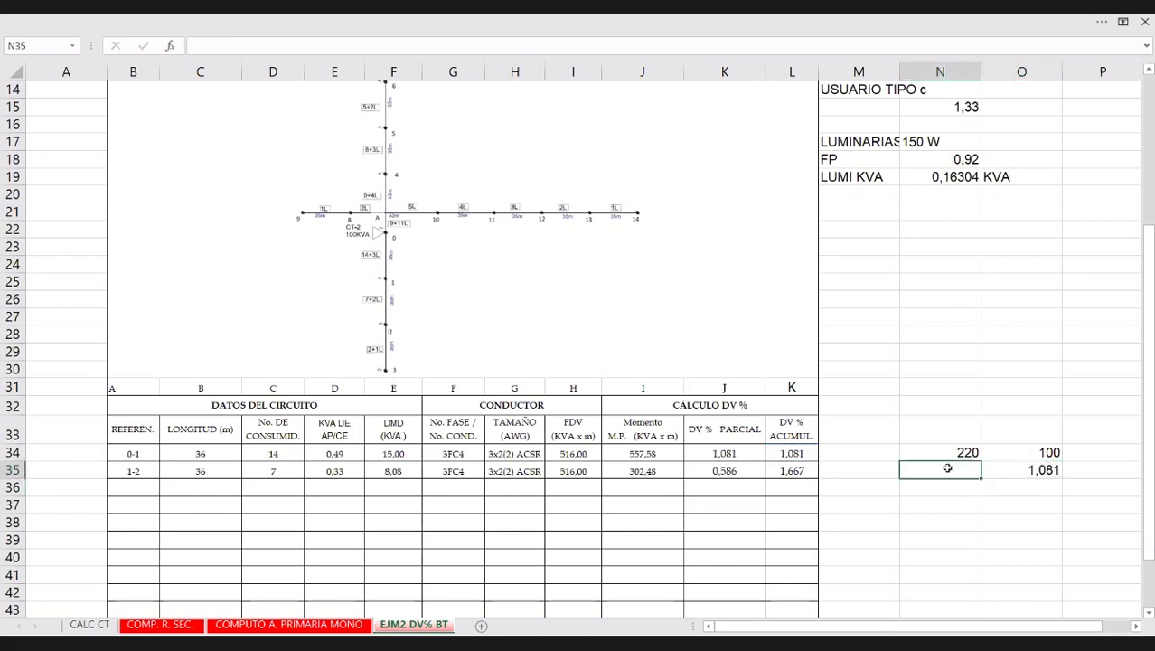
text(=)
click(1035, 470)
text(*)
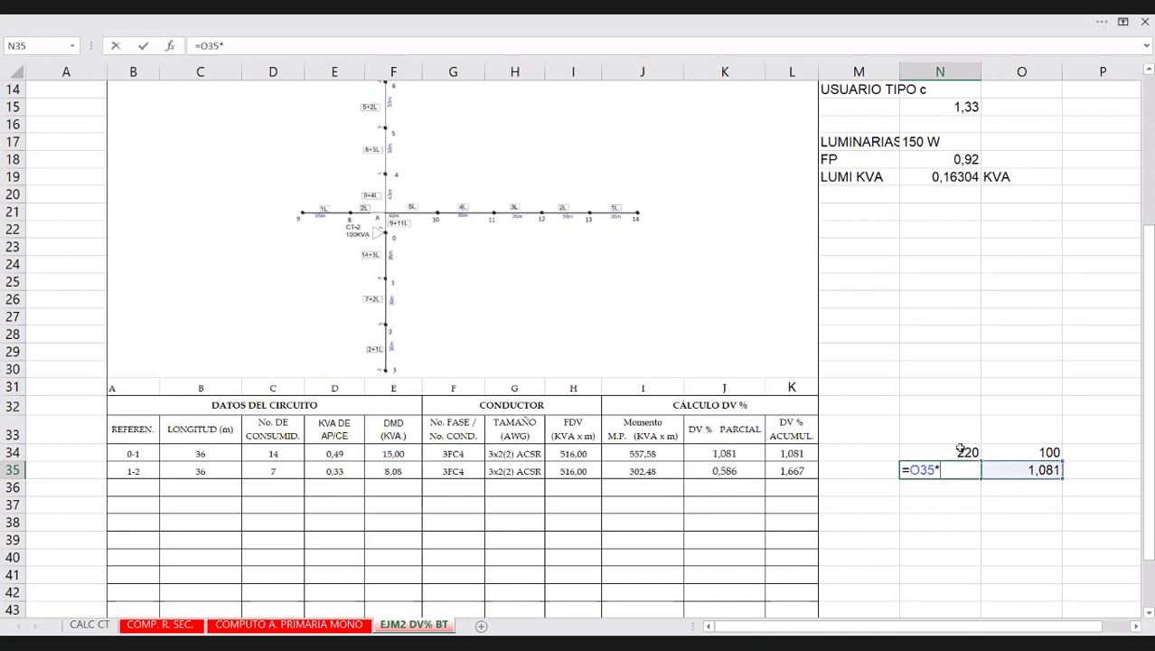
click(958, 451)
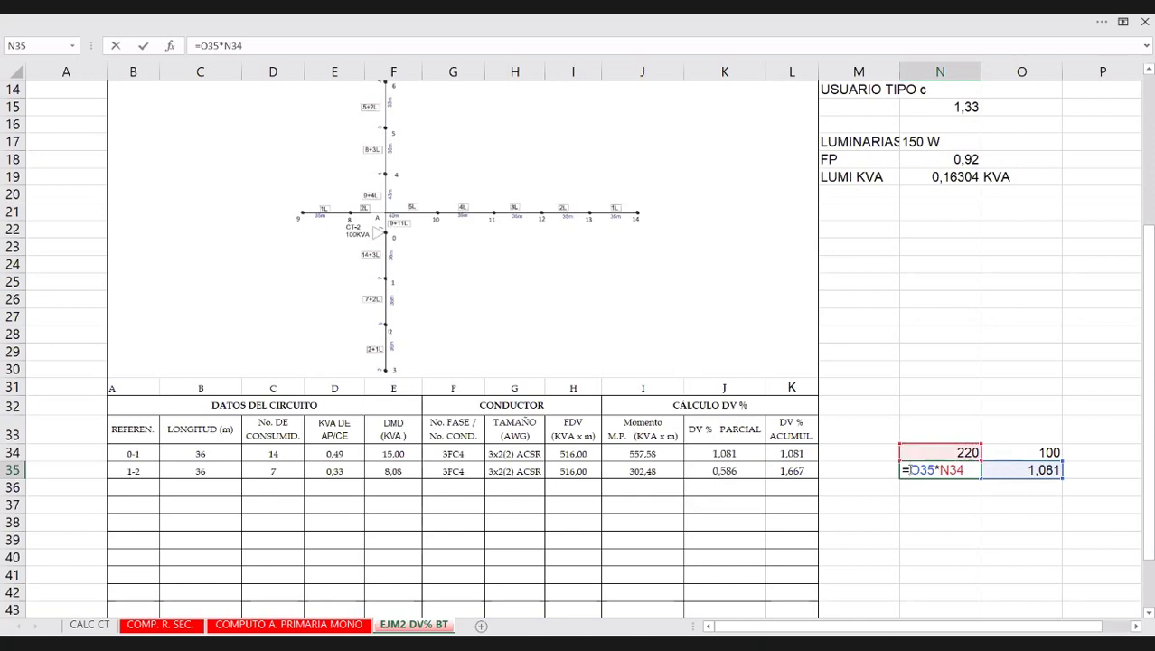
click(911, 470)
text(()
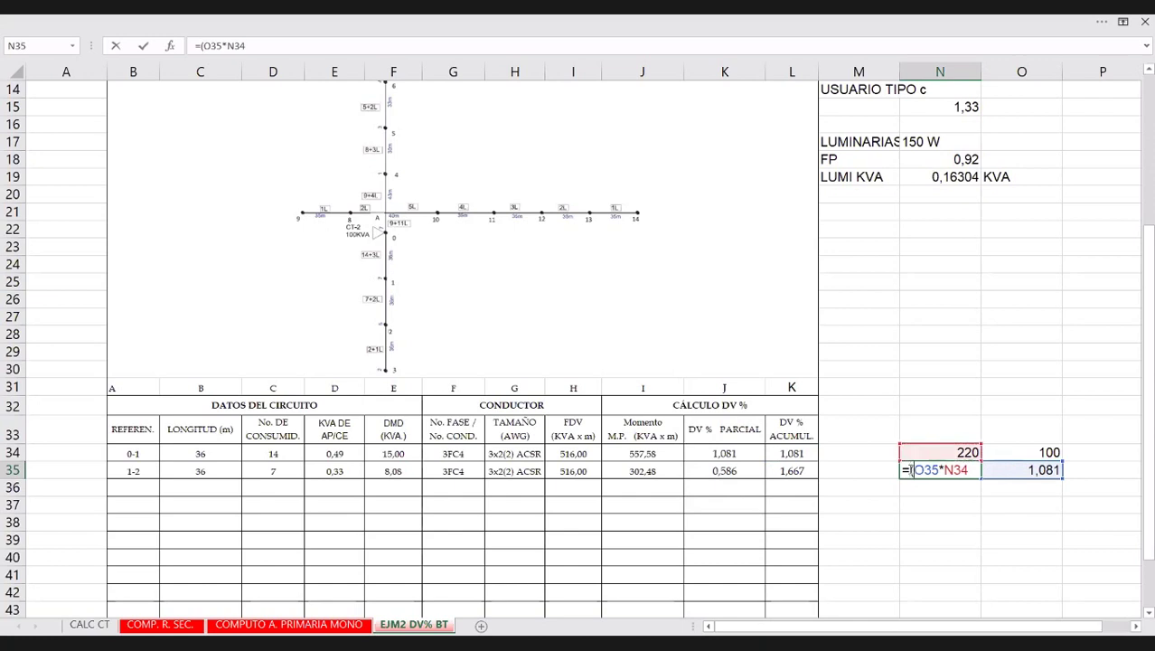
click(971, 470)
text()*)
click(1019, 454)
key(Return)
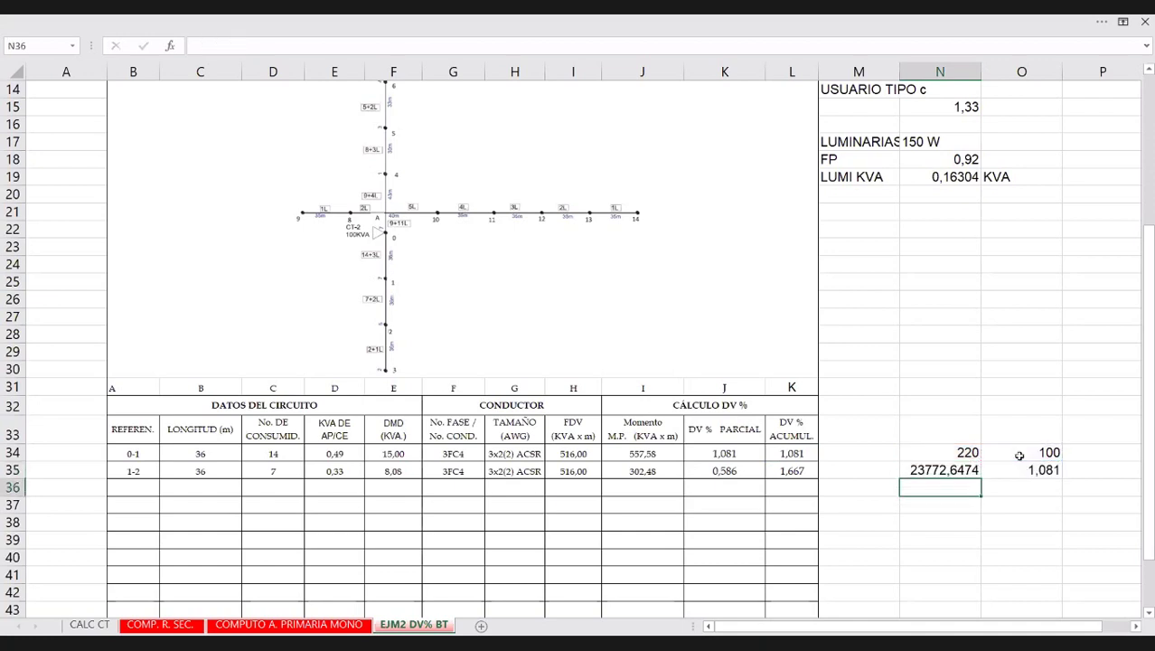
Correct the voltage drop formula in N35 to divide by O34, giving =(O35*N34)/O34.
click(943, 477)
double_click(944, 472)
click(976, 470)
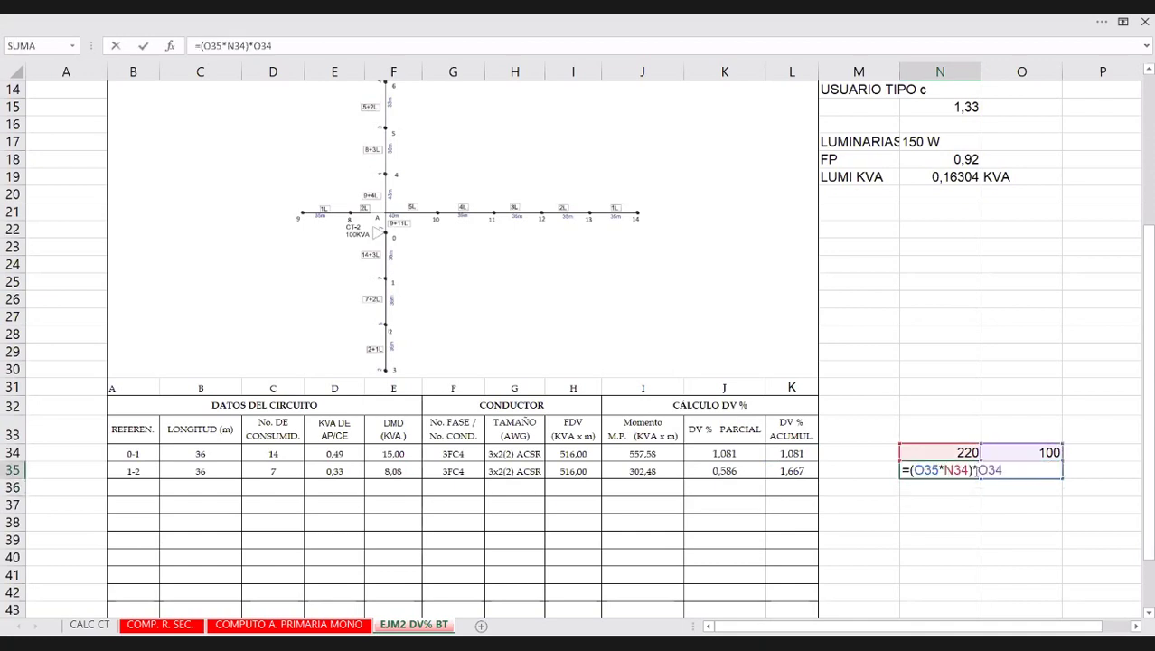
key(BackSpace)
text(/)
key(Return)
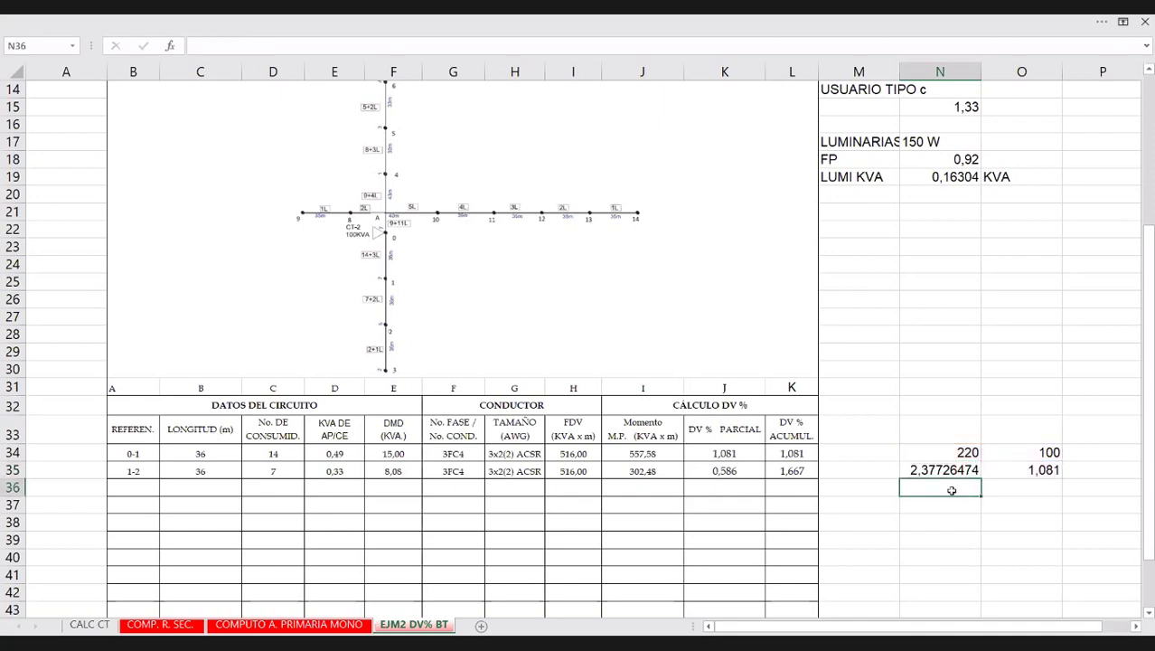
click(956, 470)
click(944, 499)
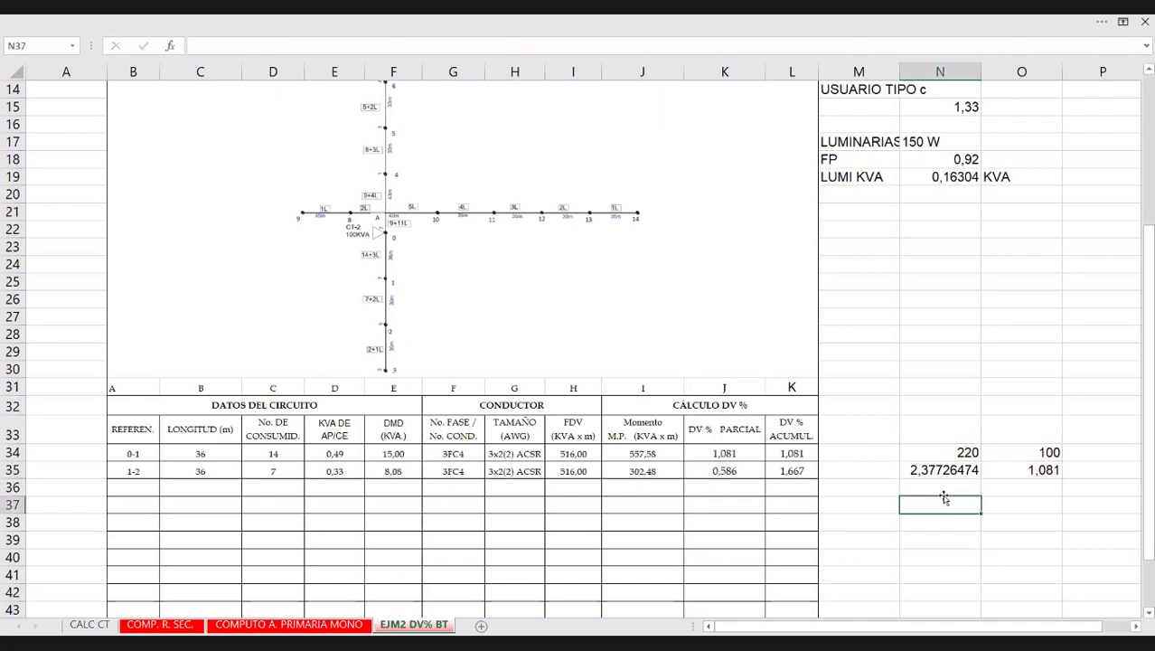
Calculate the remaining voltage in N37 by subtracting the voltage drop from 220, using the formula =N34-N35.
text(=)
click(943, 455)
text(-)
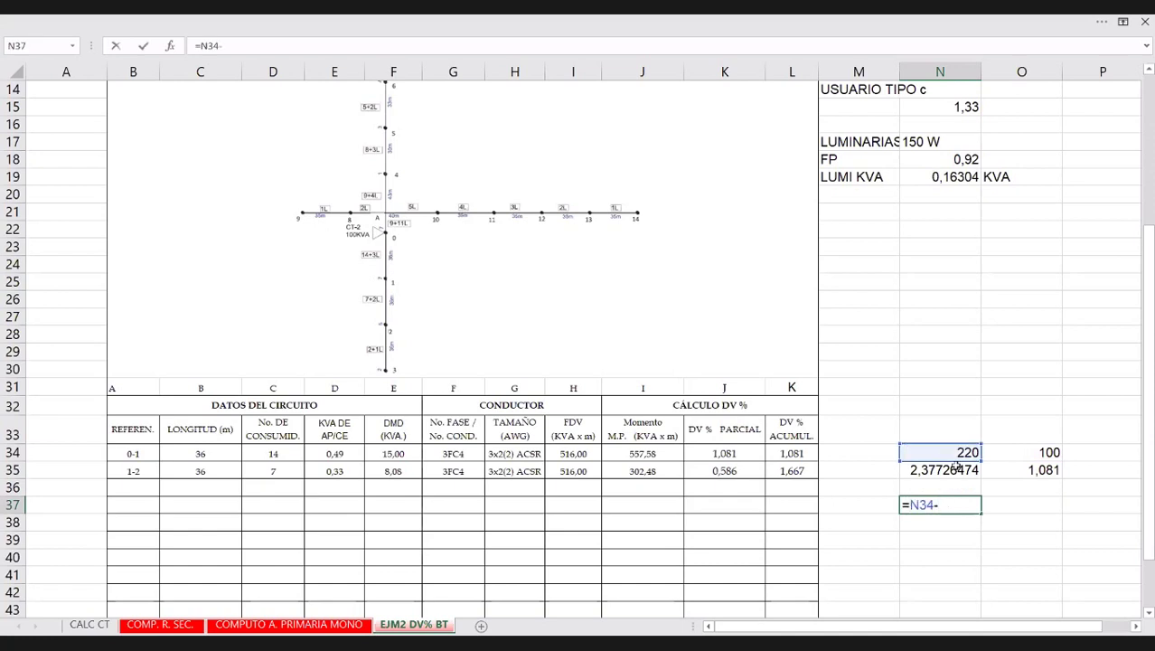
click(956, 468)
key(Return)
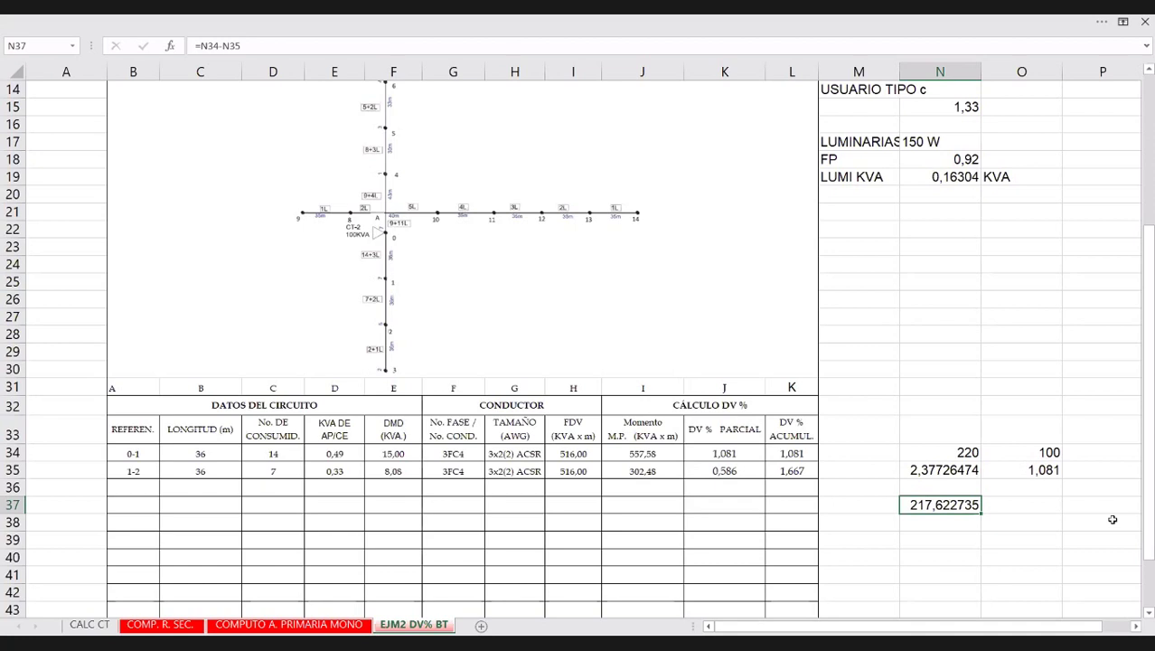
Relink O35 to the accumulated DV% of section 1-2, using the formula =L35.
click(1037, 471)
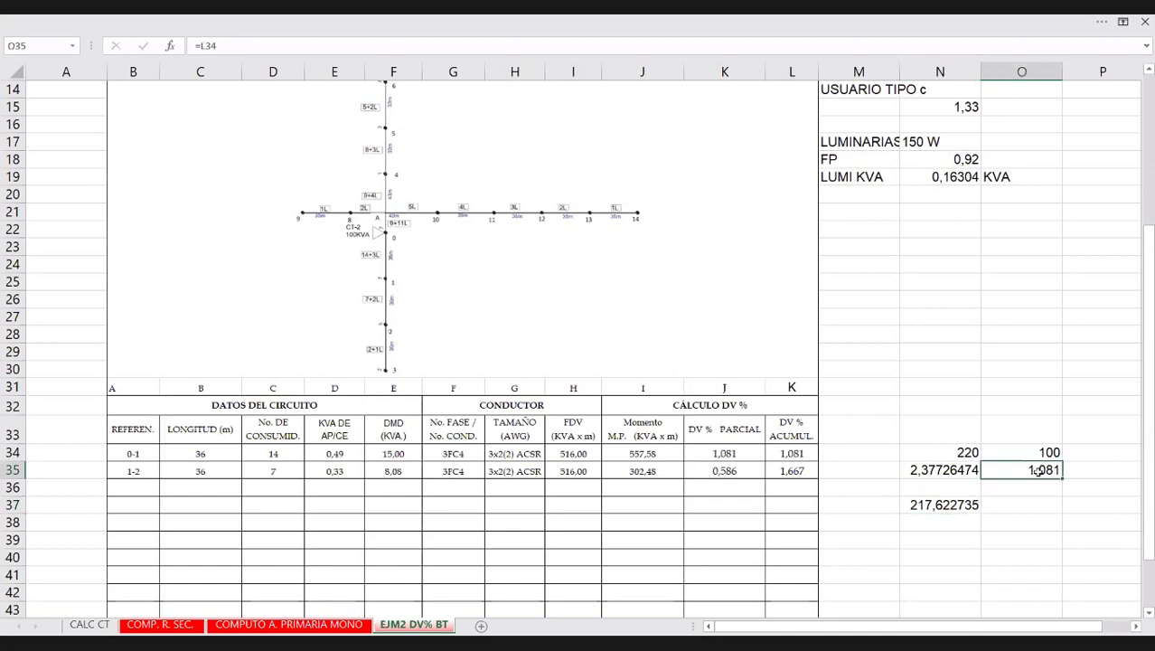
double_click(1037, 471)
key(BackSpace)
key(BackSpace)
key(BackSpace)
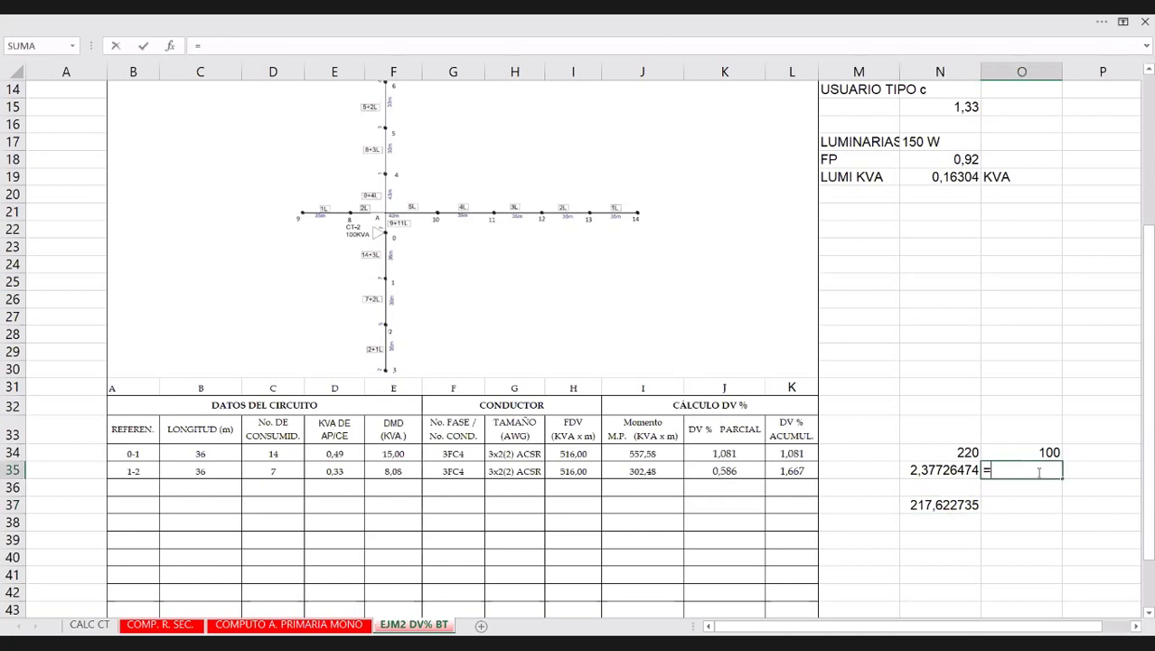
click(801, 471)
key(Return)
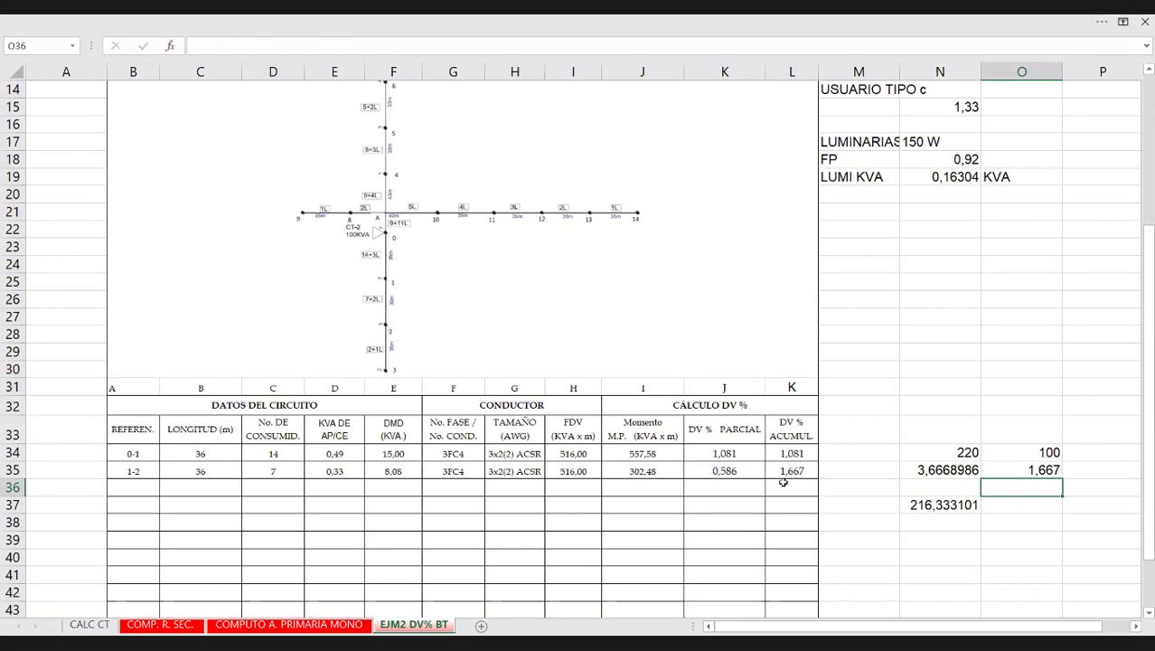
Start the section 2-3 row in row 36 with a length of 36 m and 2 consumers.
click(141, 490)
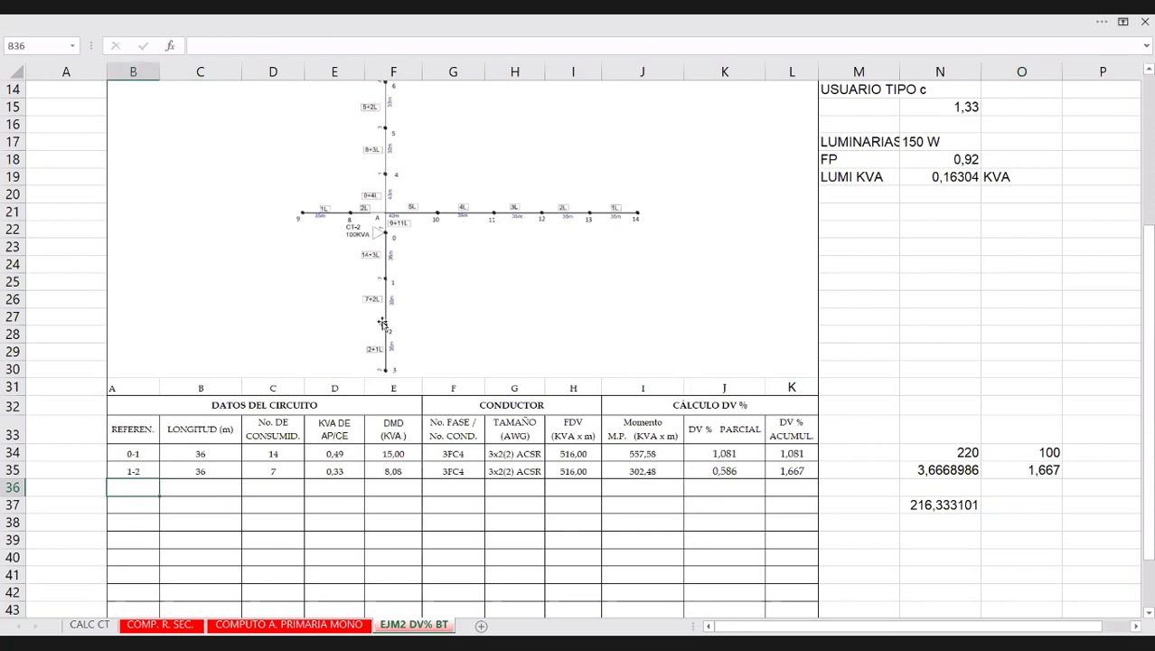
key(F2)
text(2-3)
click(203, 485)
text(36)
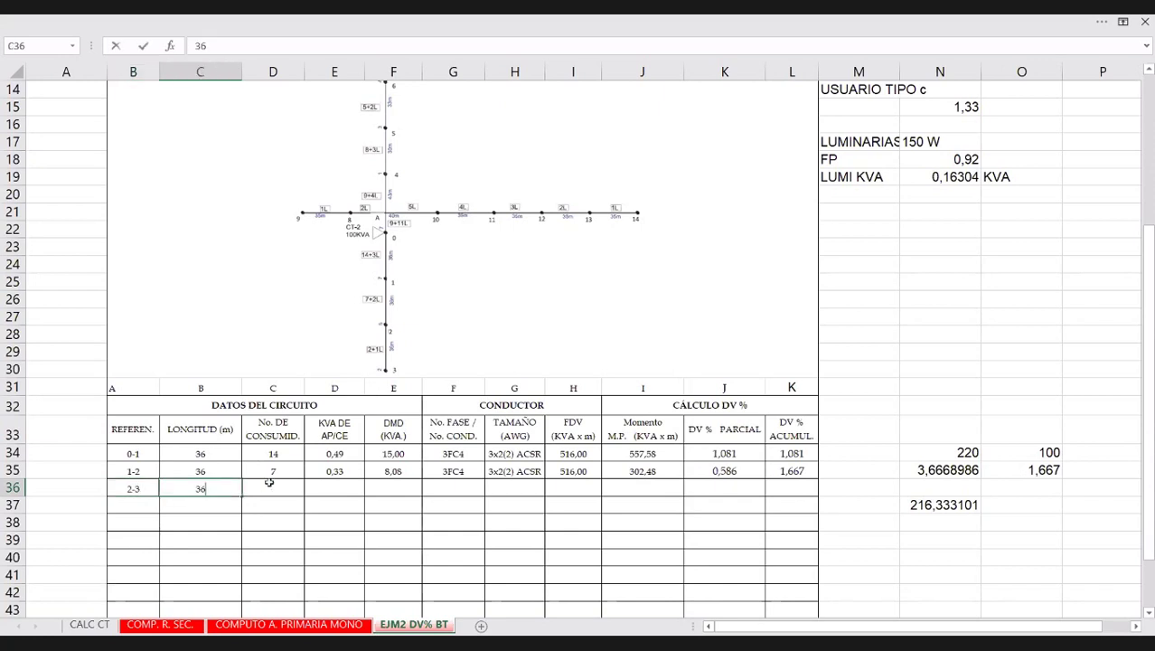
click(268, 482)
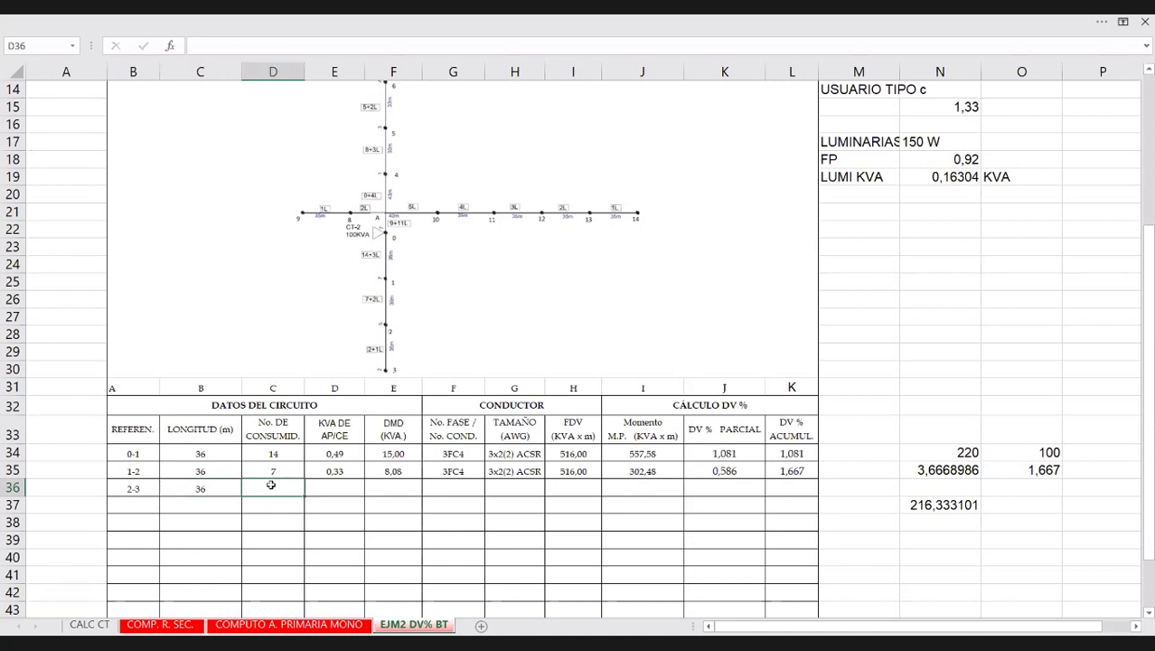
text(2)
Link the street lighting KVA of section 2-3 in E36 to the luminaire KVA, using the formula =N19.
key(Tab)
key(F2)
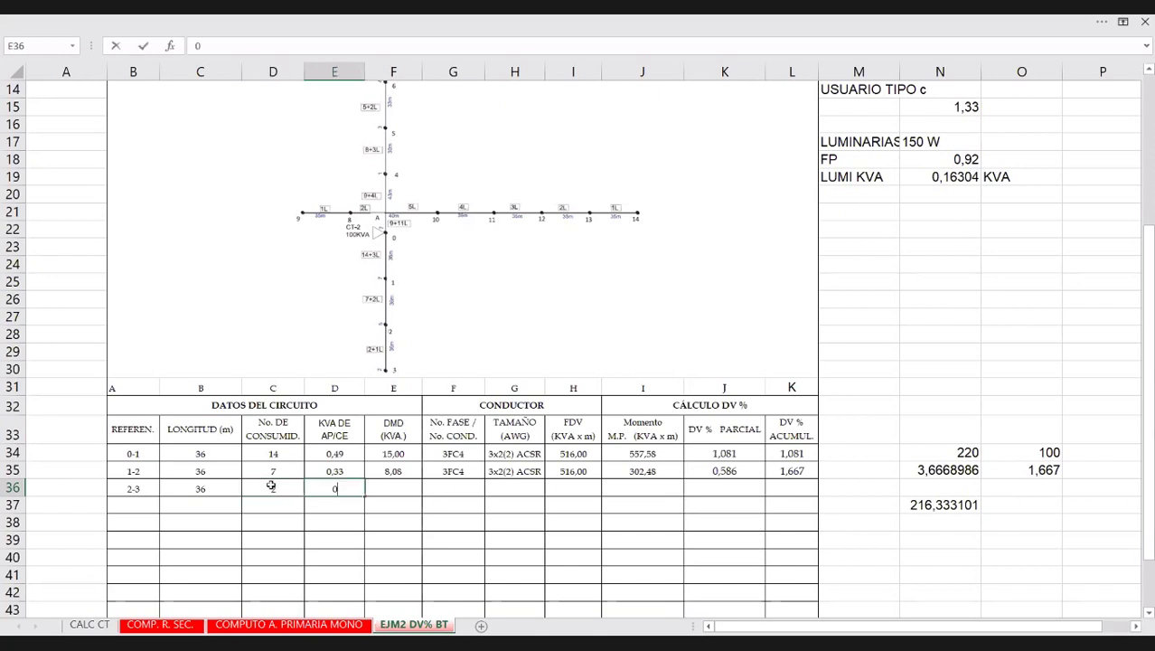
text(=)
click(970, 178)
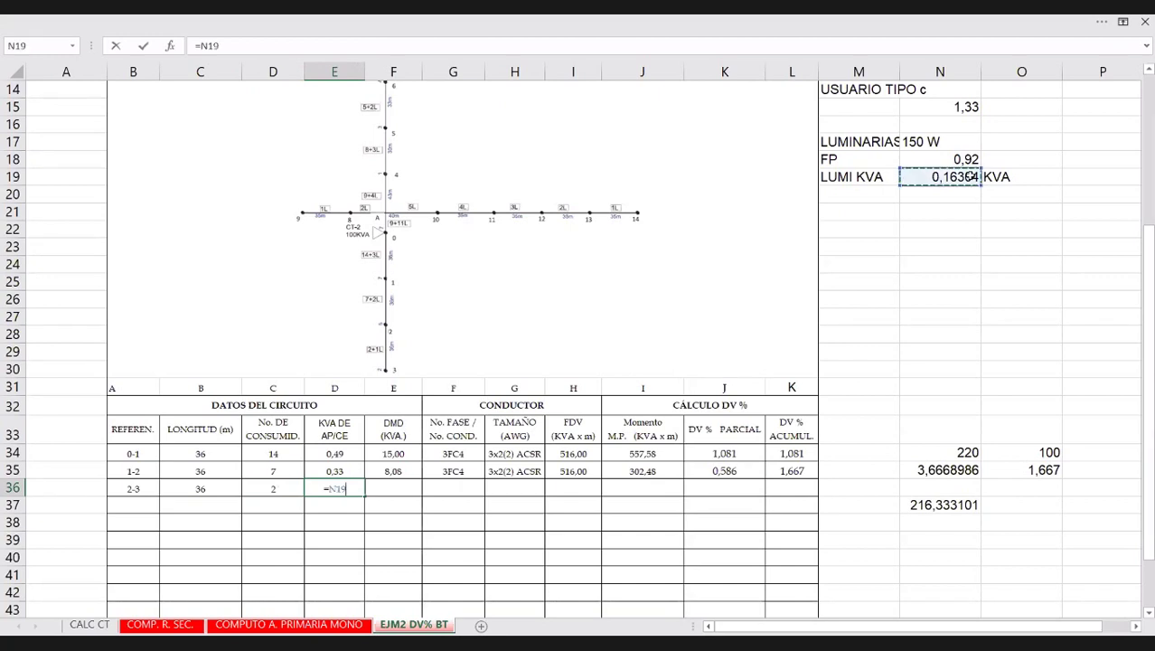
key(Return)
Enter the DMD of section 2-3 in F36 as the type C user demand times two, using the formula =+(N15*2).
click(398, 473)
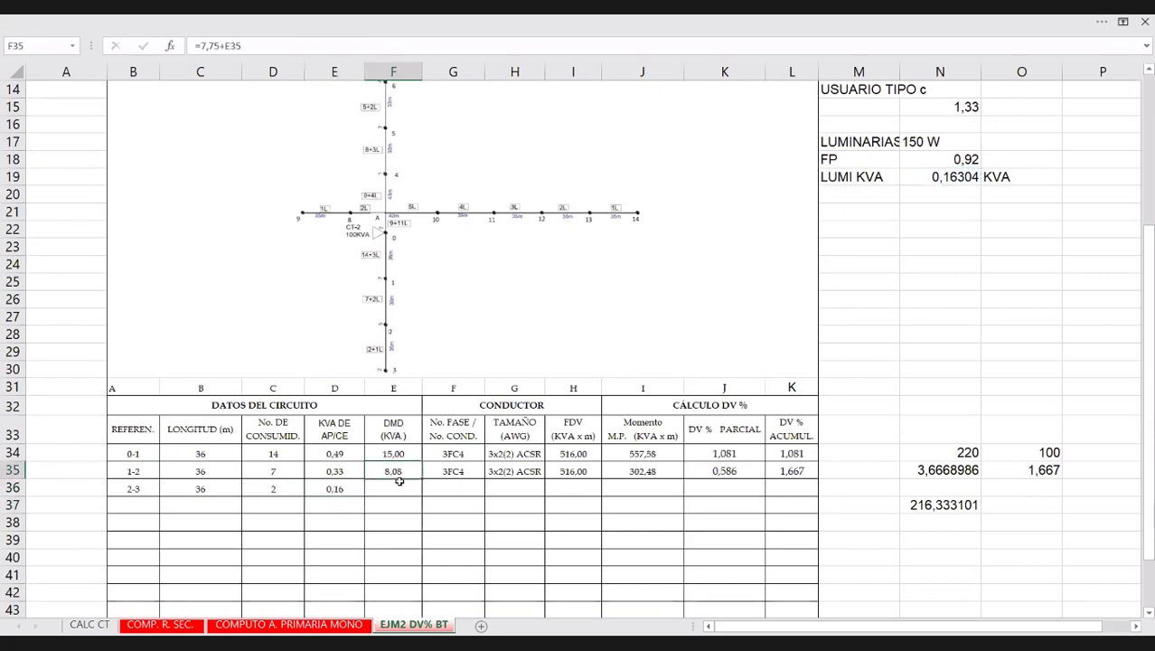
click(398, 483)
text(+)
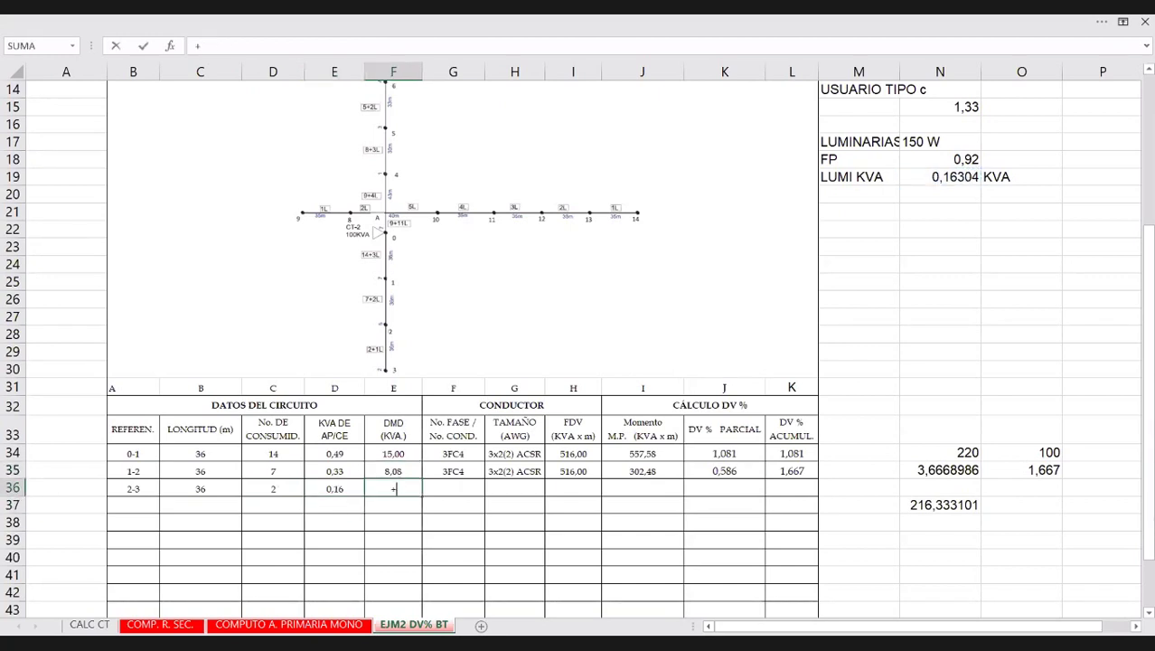
click(965, 108)
text(+)
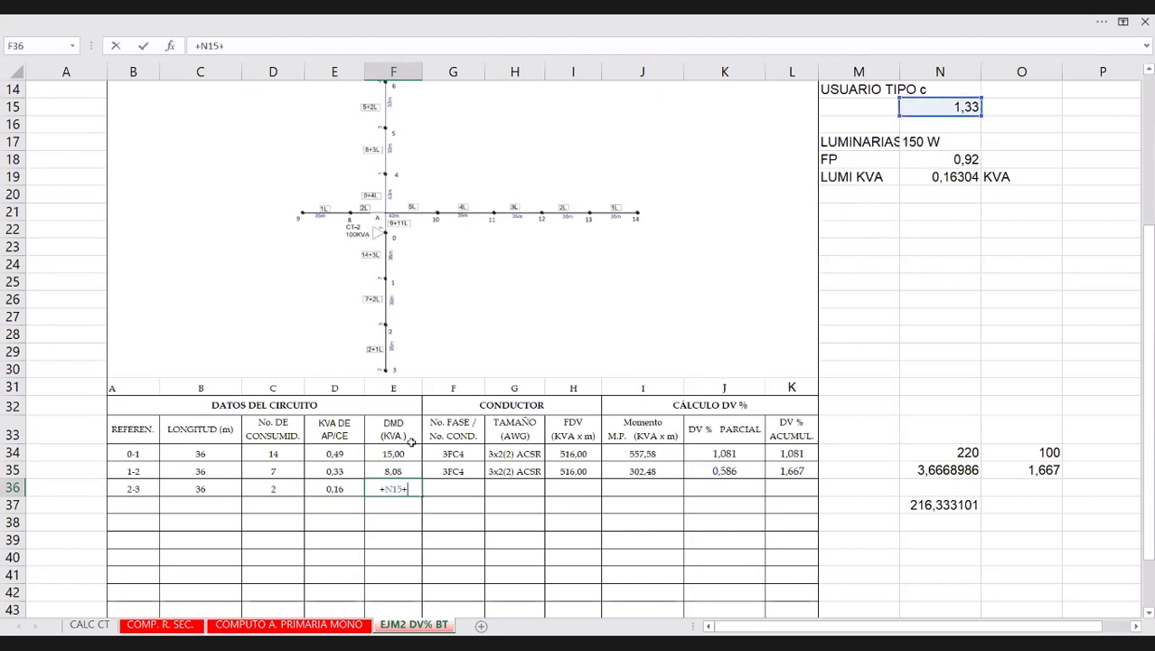
key(BackSpace)
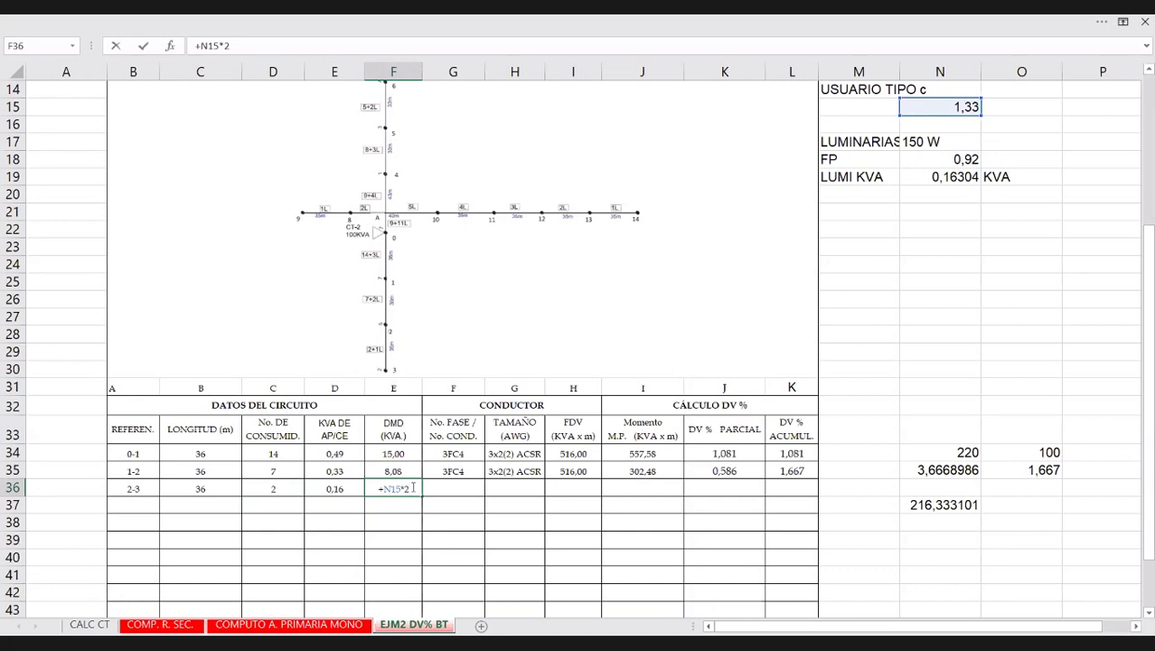
text())
click(380, 488)
text())
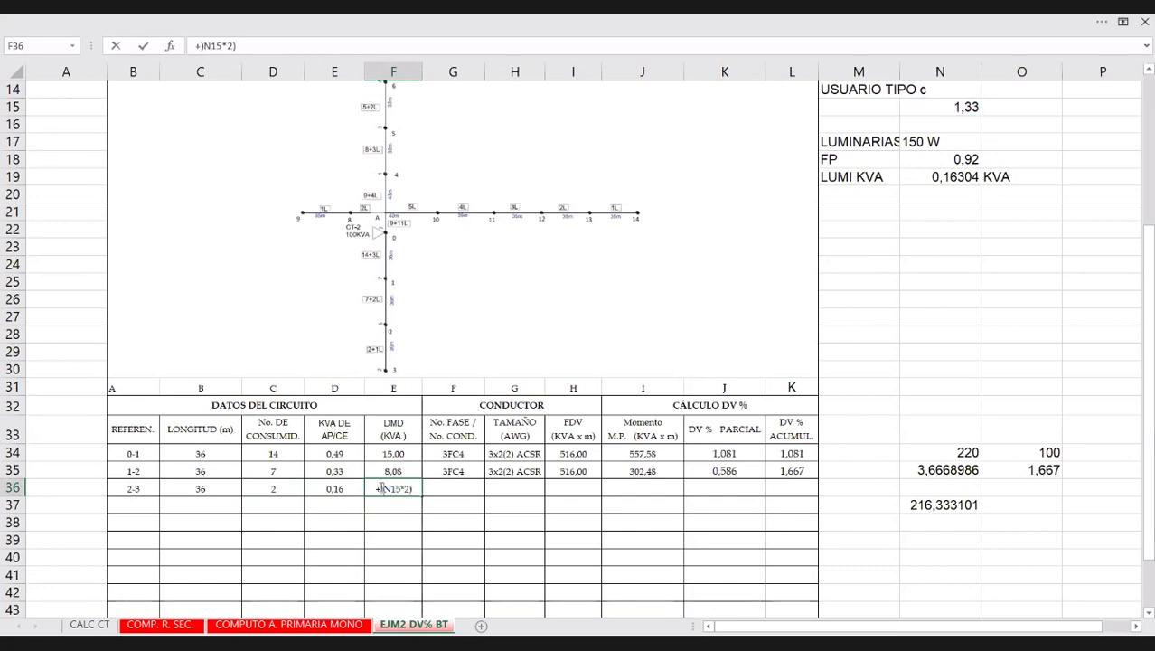
key(BackSpace)
text(()
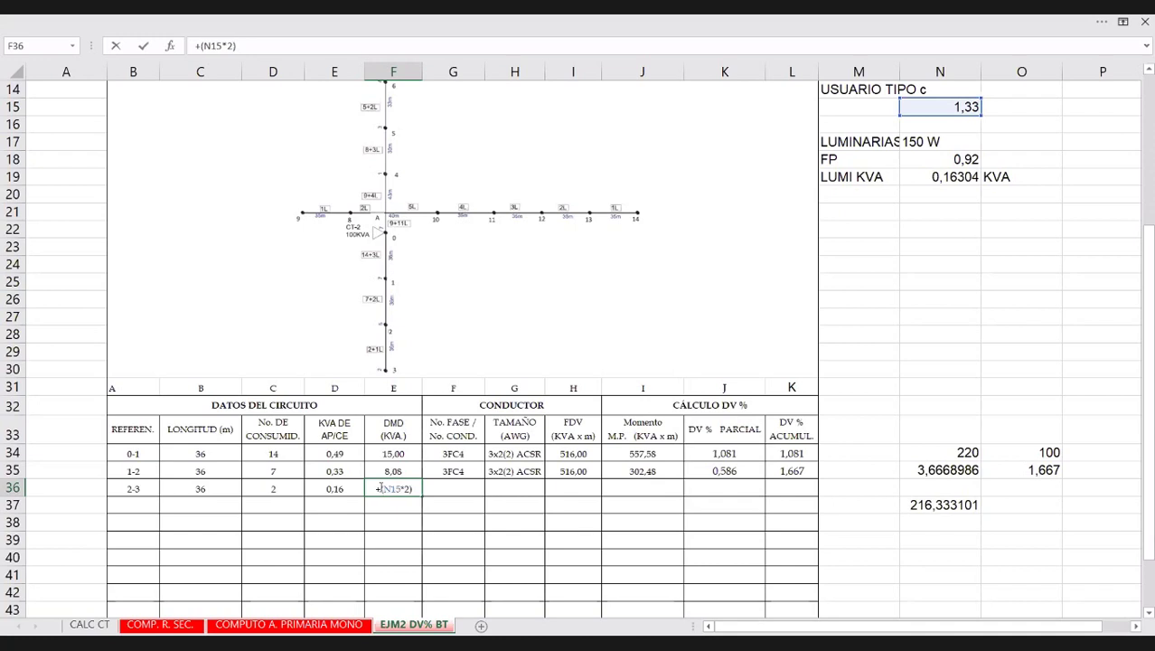
key(Return)
double_click(413, 489)
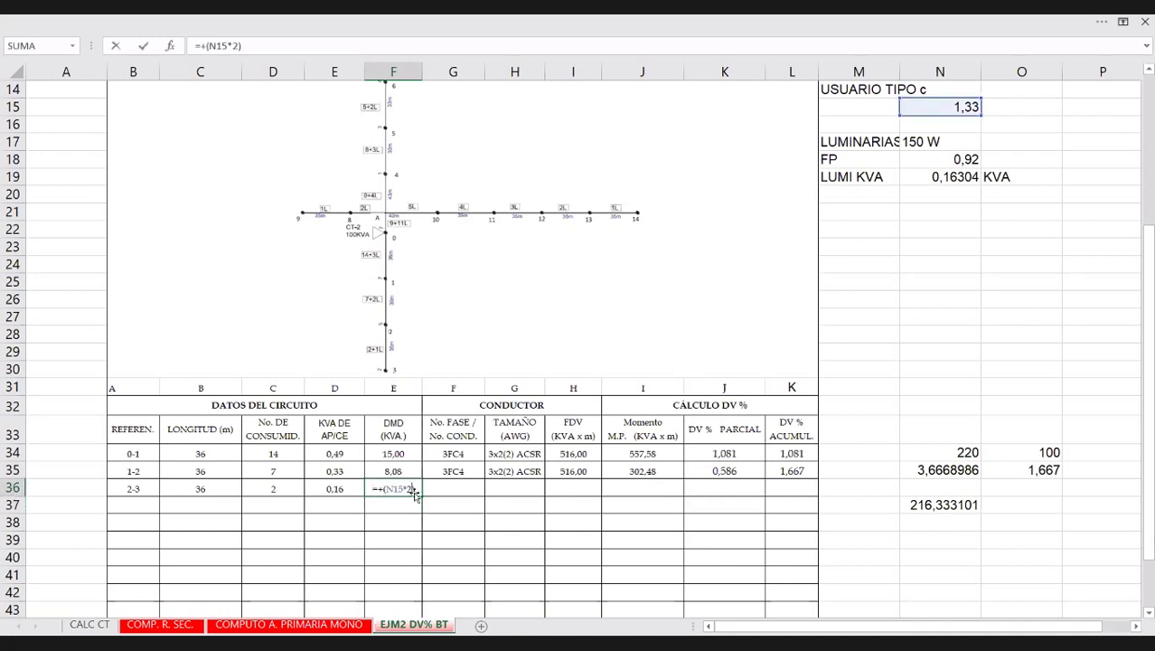
key(Return)
double_click(413, 489)
key(Escape)
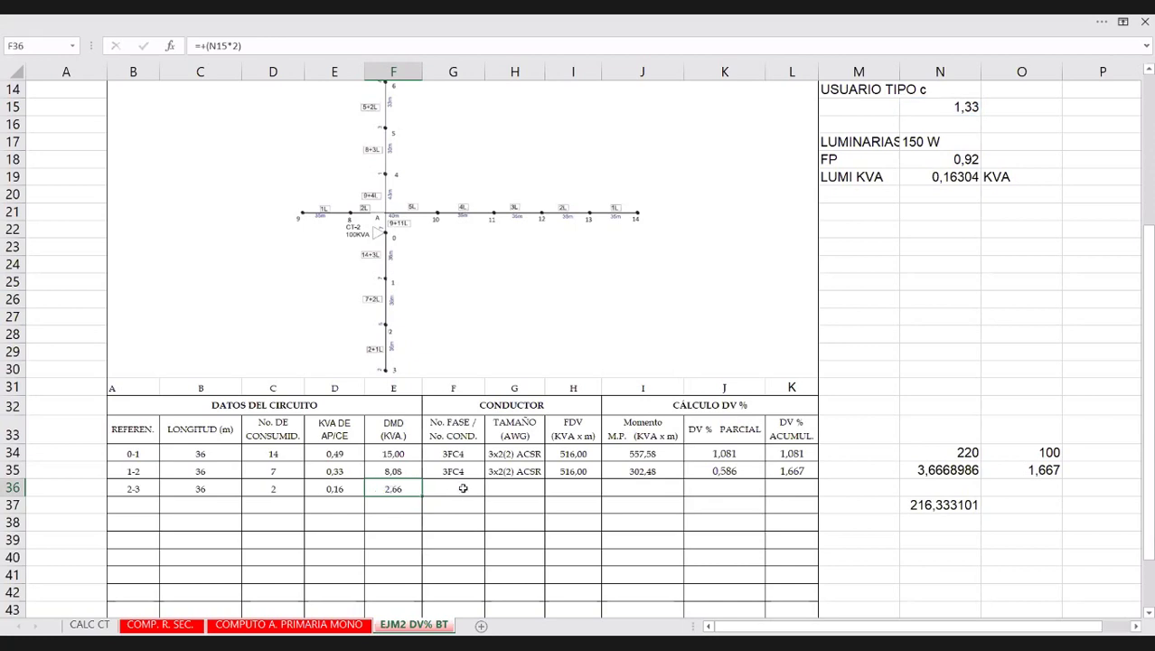
Replace the DMD formula of section 2-3 in F36 with 2,49 plus the lighting load, +2,49+E36.
text(2,49+)
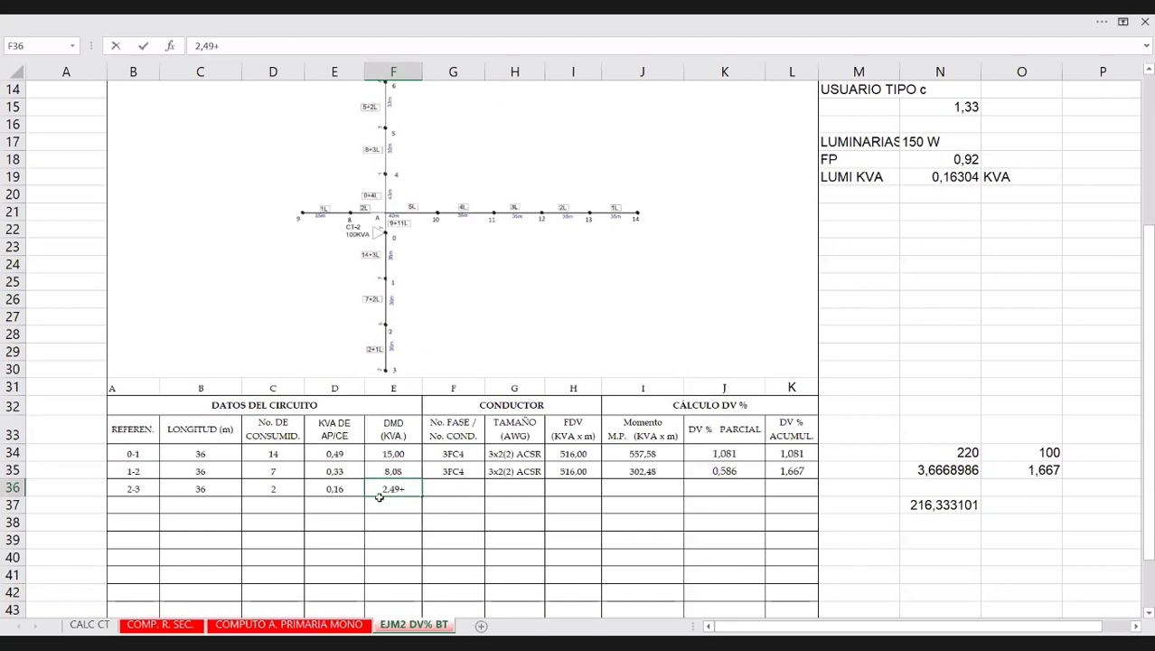
key(Home)
text(+)
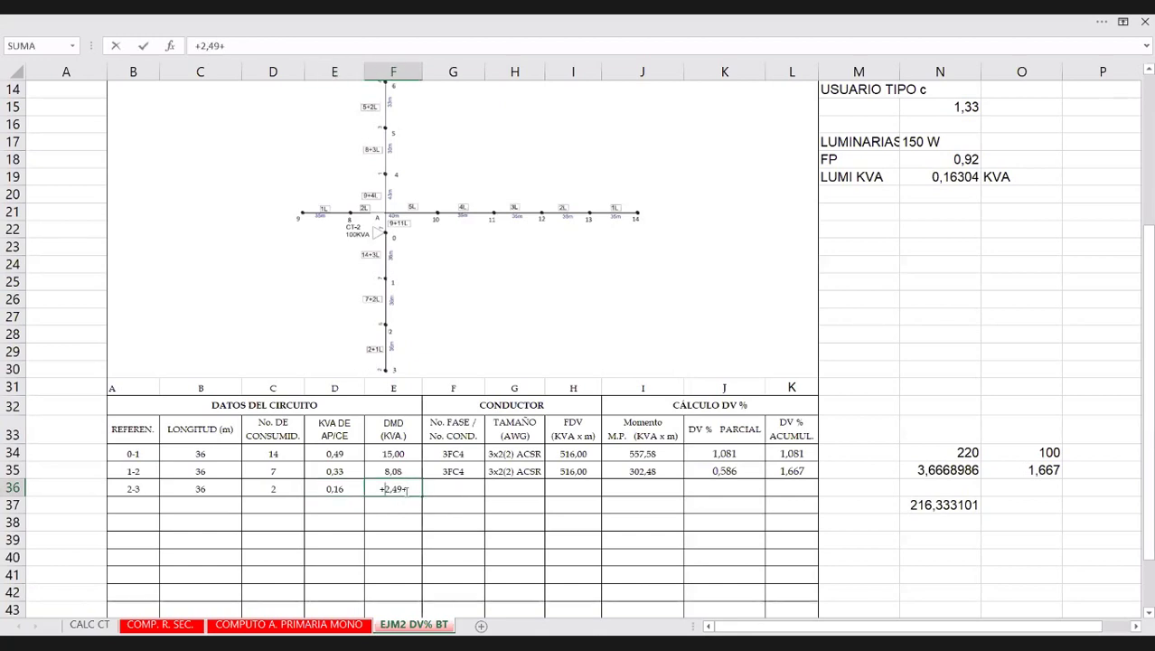
click(328, 488)
key(Return)
key(Up)
key(Right)
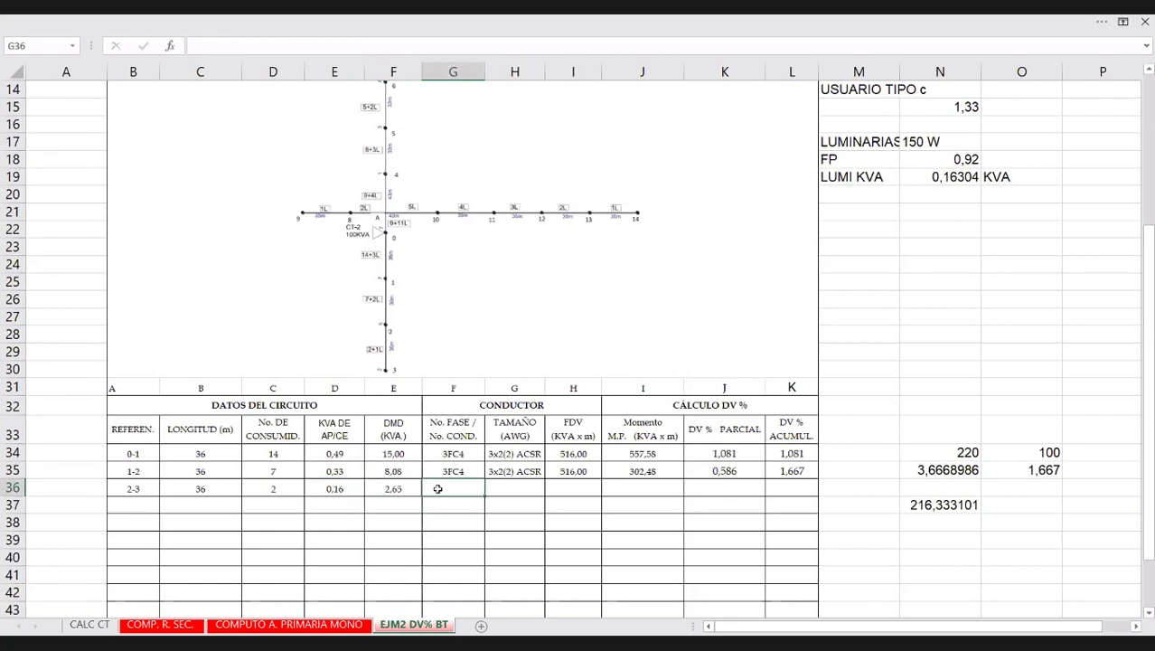
Copy the conductor data, moment and partial DV% cells G35:K35 of section 1-2 into the section 2-3 row.
drag(451, 471, 689, 472)
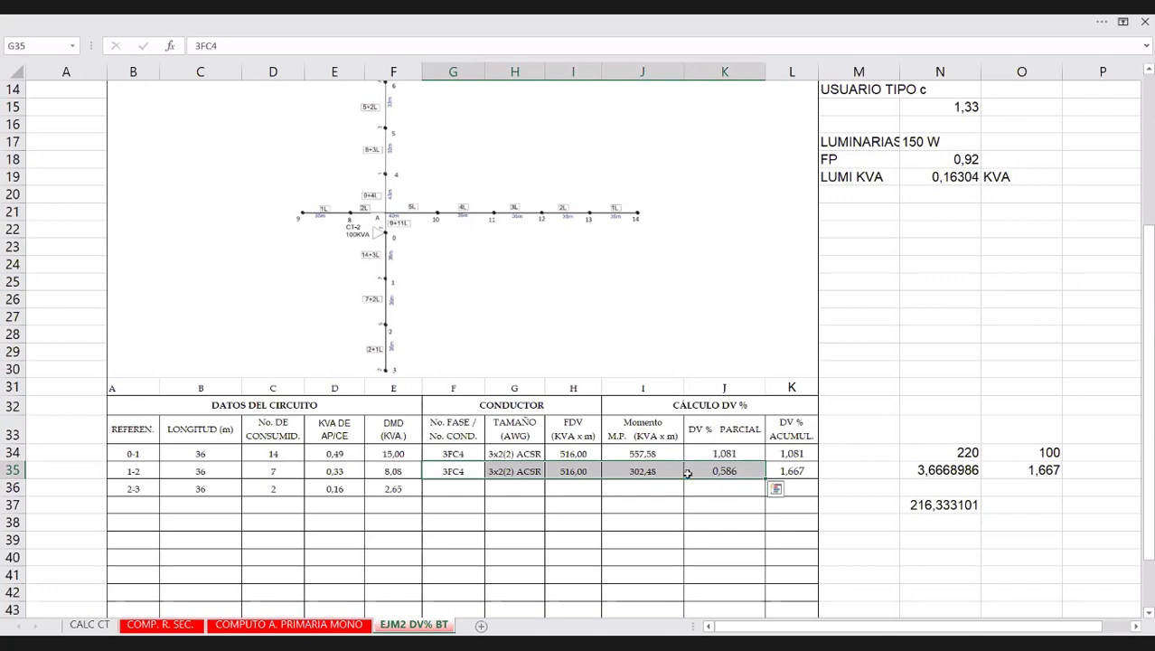
key(ctrl+c)
click(477, 489)
key(Return)
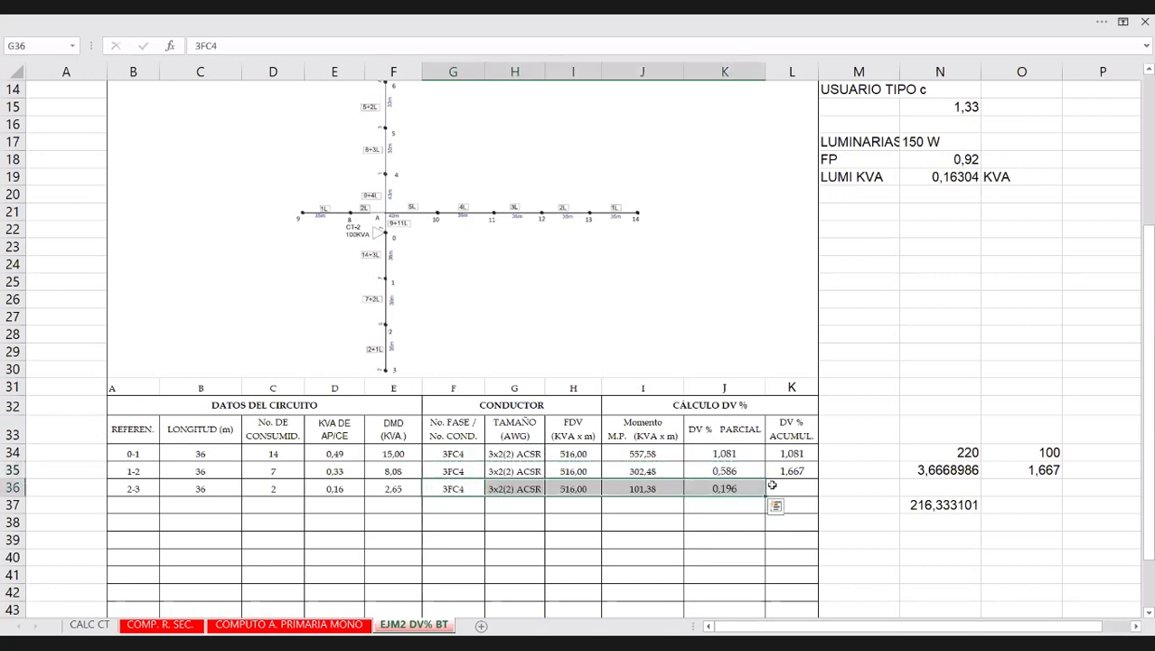
Calculate the accumulated DV% of section 2-3 in L36 with the formula =+L35+K36.
click(791, 490)
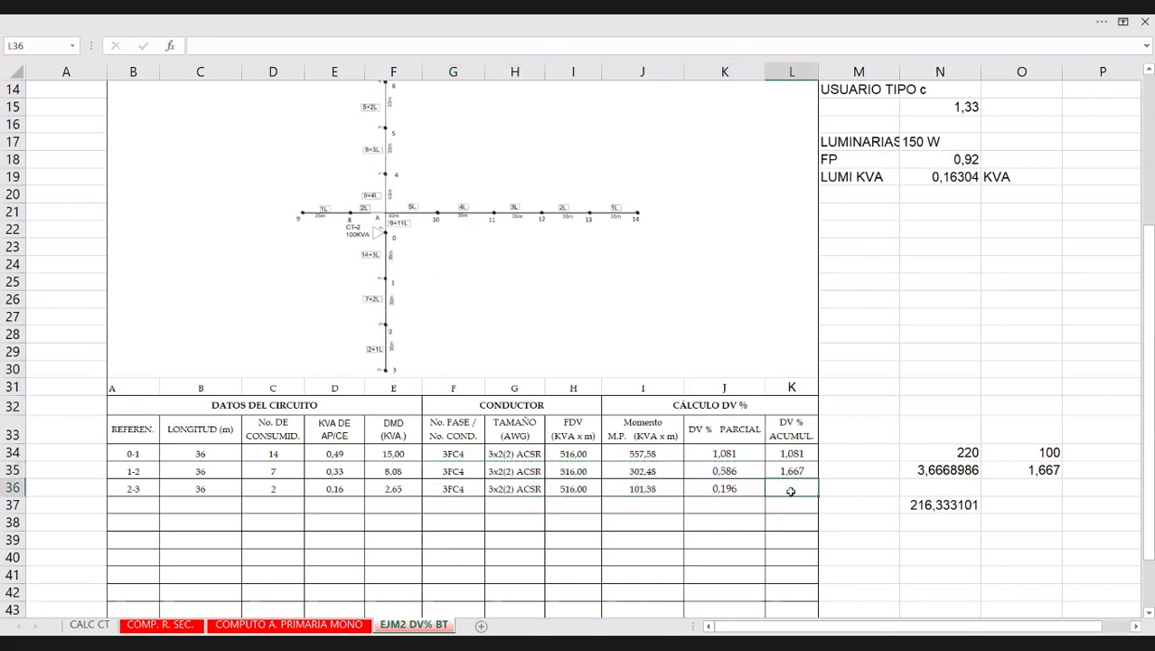
text(+)
click(785, 467)
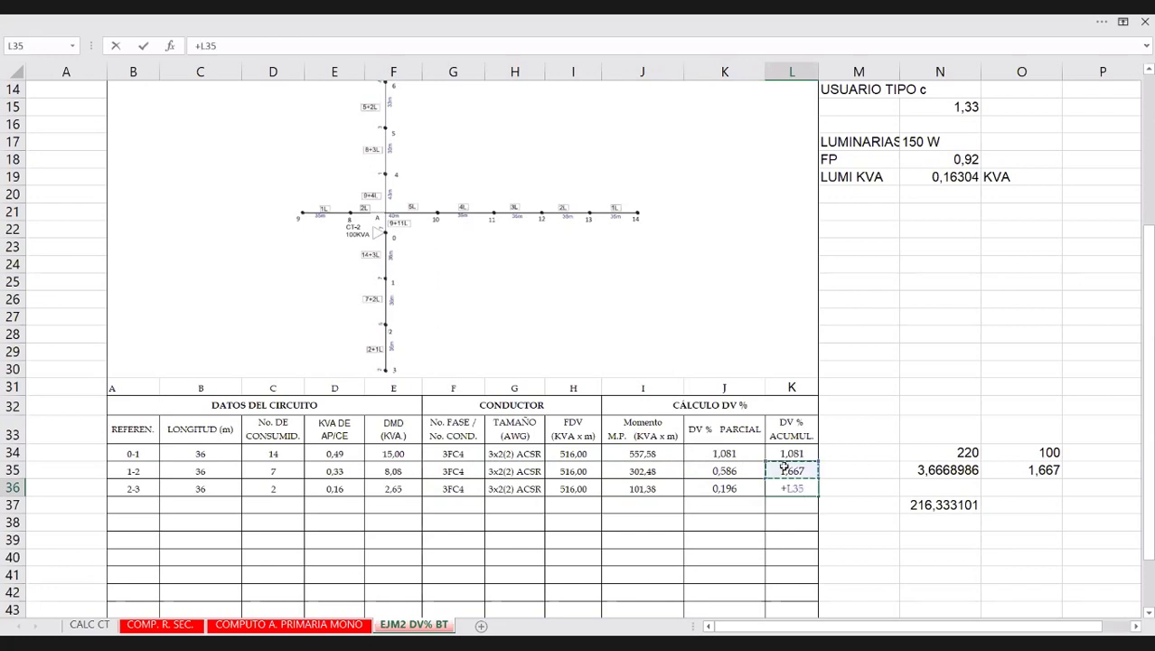
click(783, 488)
text(=)
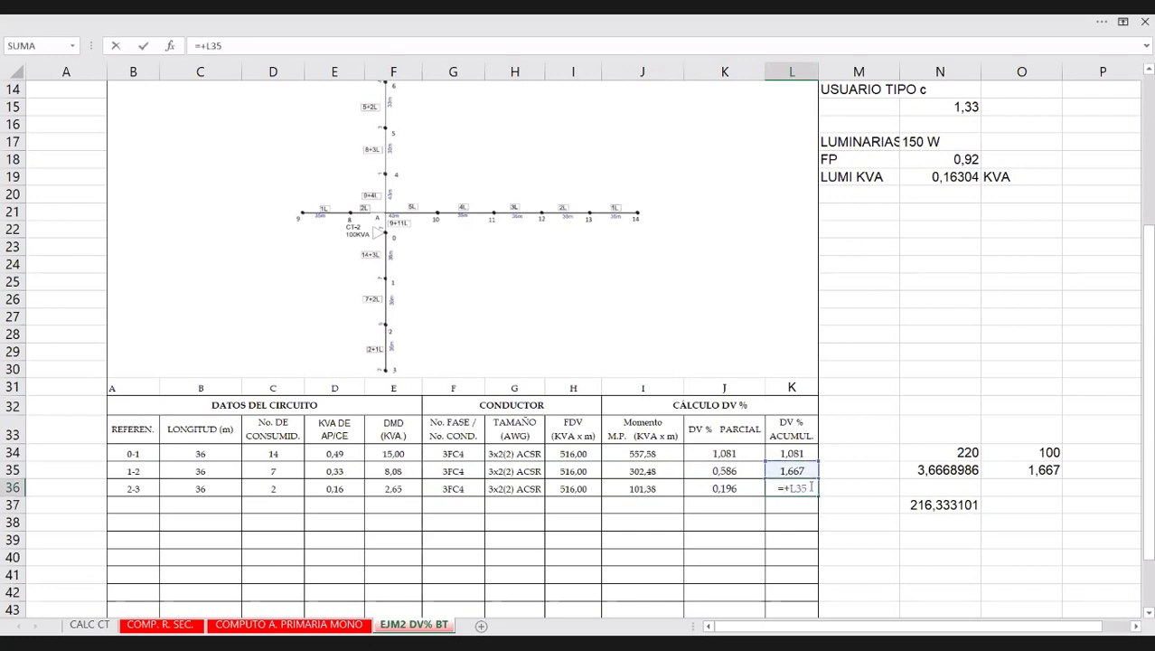
text(+)
click(722, 488)
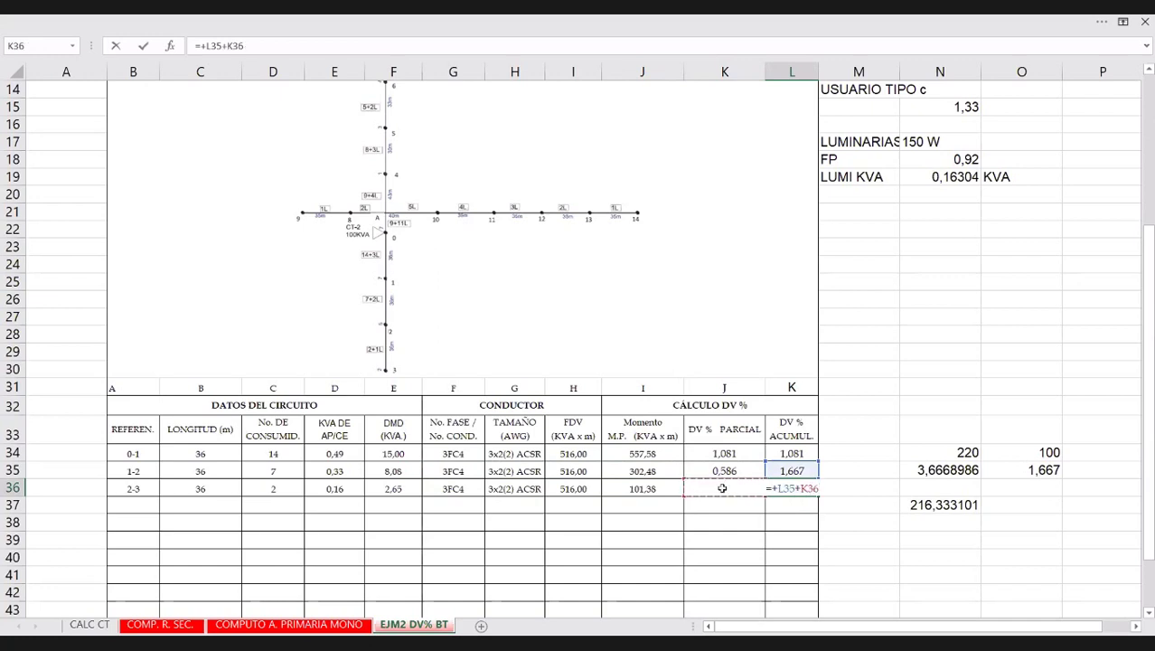
key(Return)
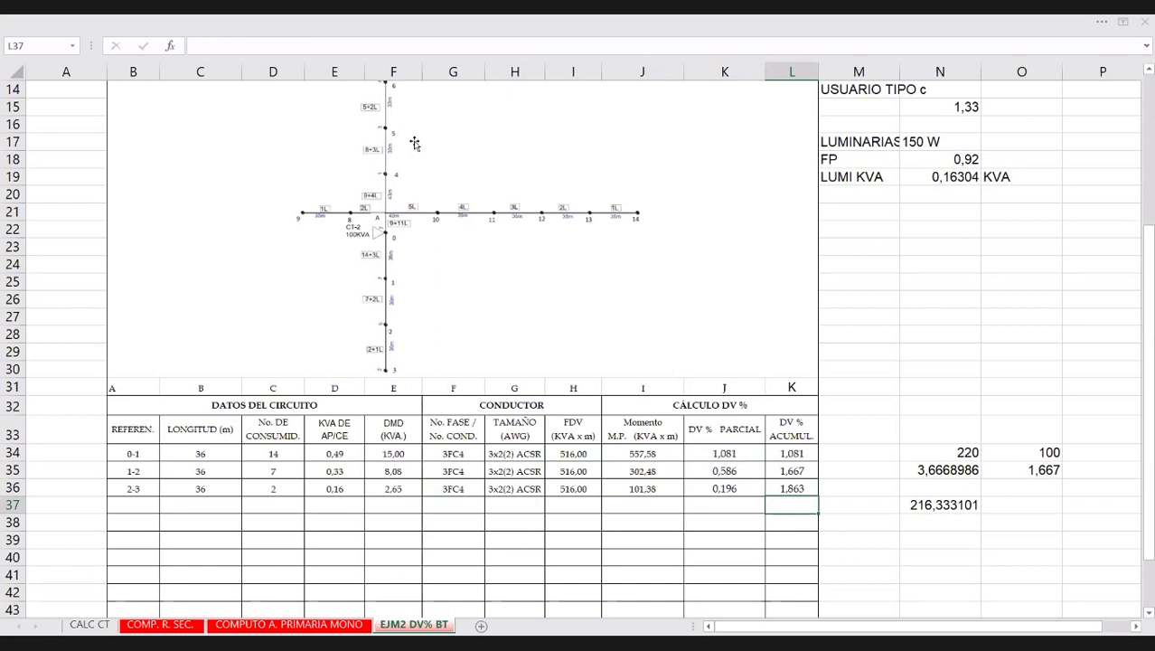
Trace the branch from node 0 to node 3 and the branch to node 9 on the circuit diagram, and clear the strokes.
click(395, 222)
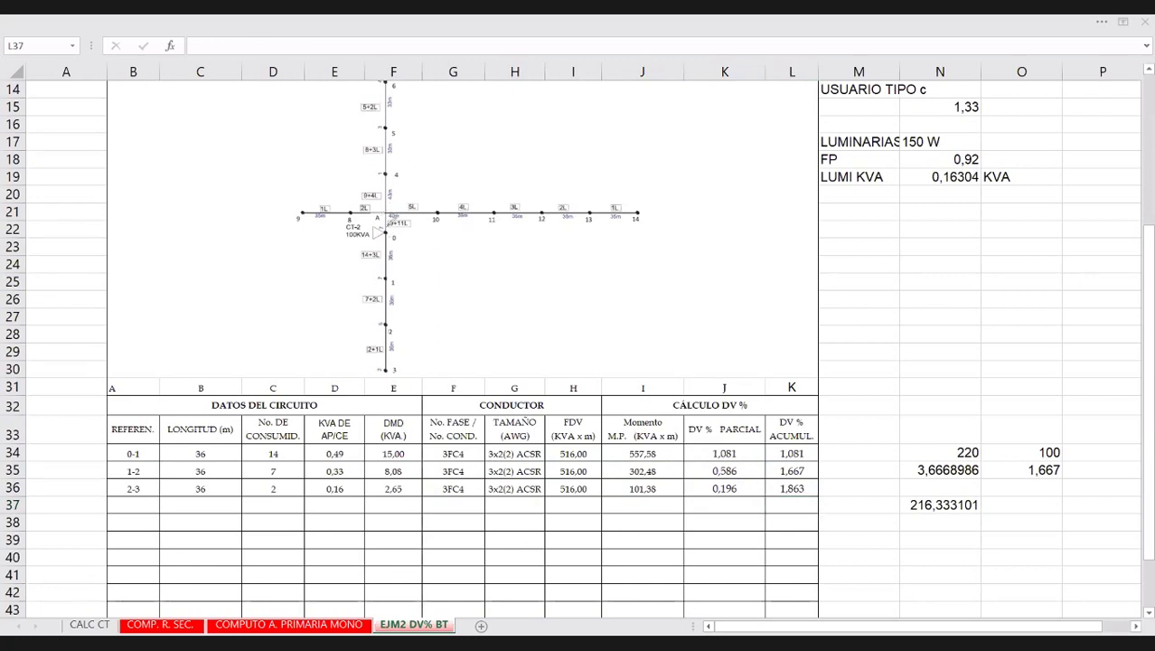
mouse_move(404, 230)
mouse_down()
mouse_move(402, 371)
mouse_move(408, 353)
mouse_up()
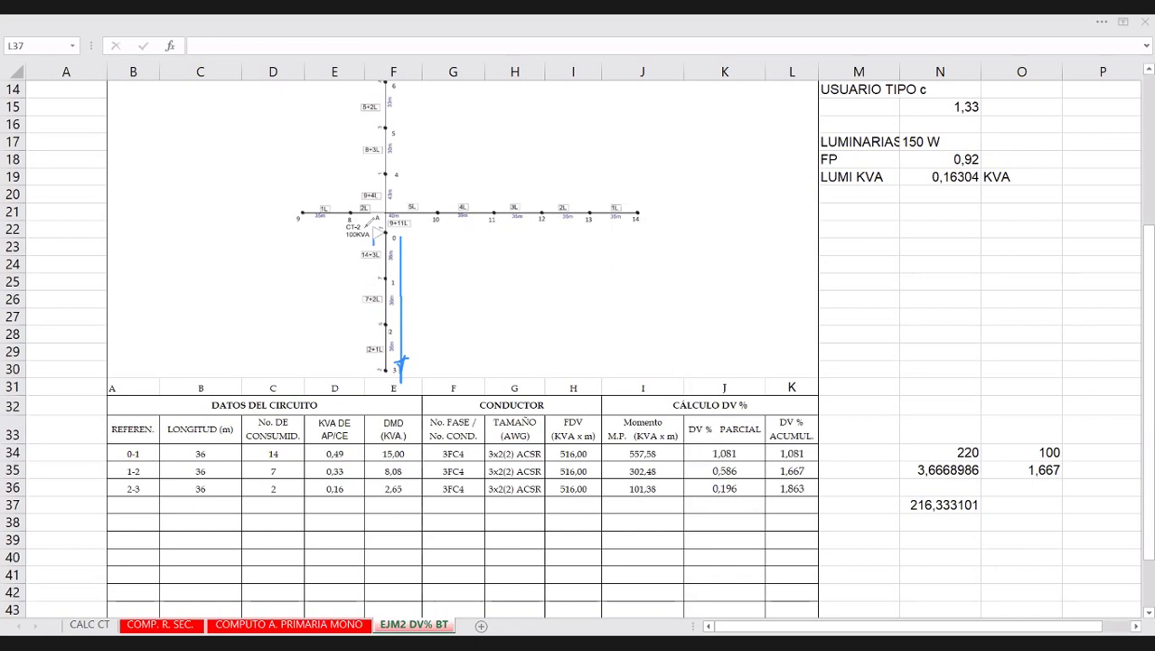
drag(372, 239, 356, 225)
drag(307, 222, 355, 226)
key(e)
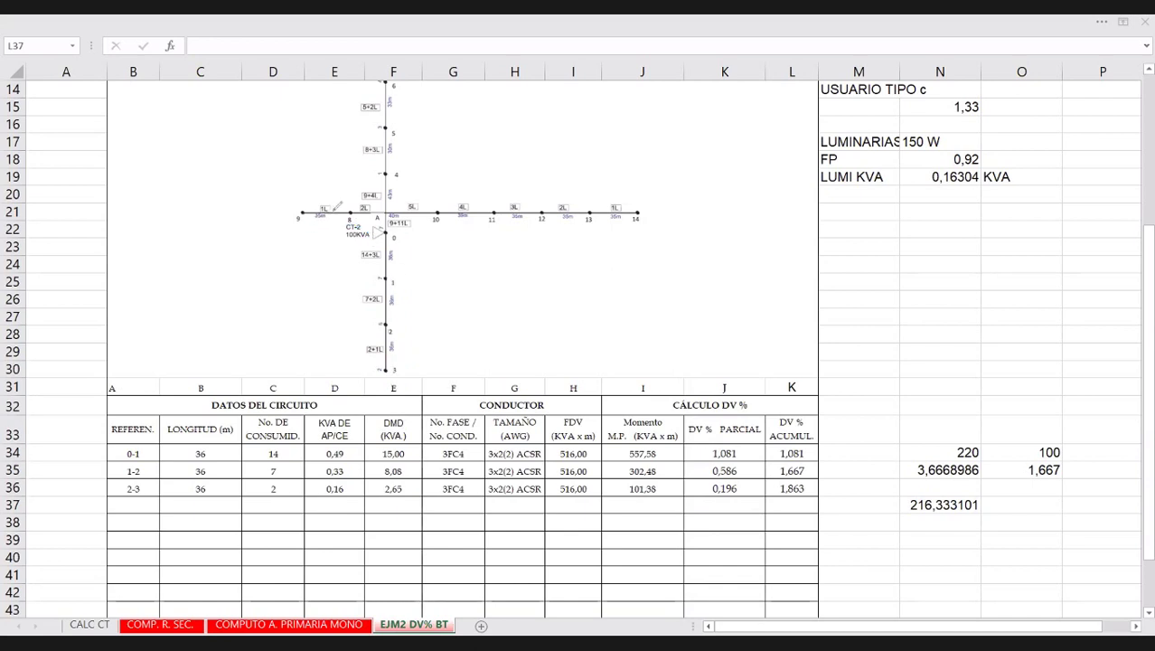
key(Escape)
Start the section 0-9 row in row 37 with a length of 35 m, leaving the number of consumers blank.
click(132, 505)
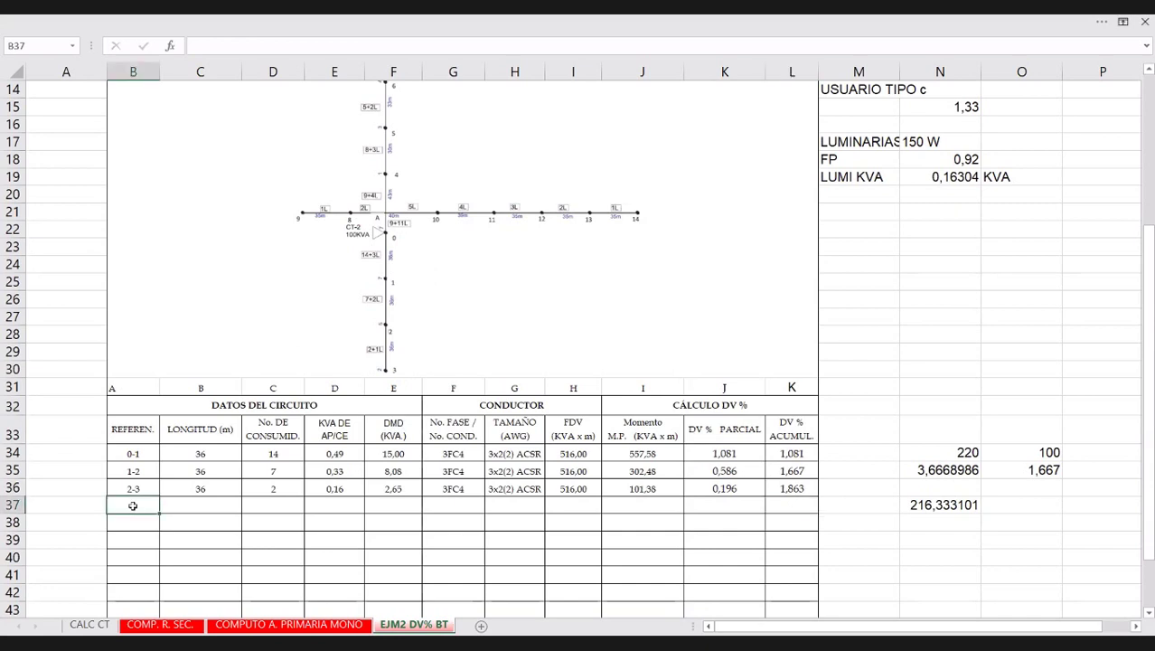
text(0-9)
click(185, 505)
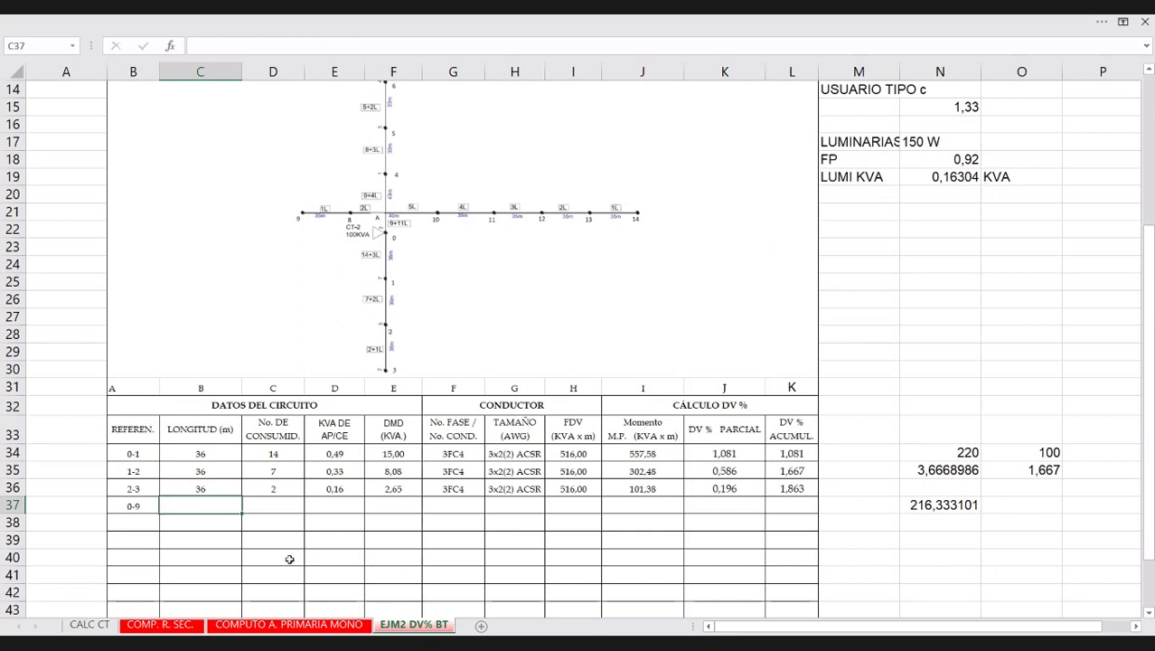
text(35)
click(270, 501)
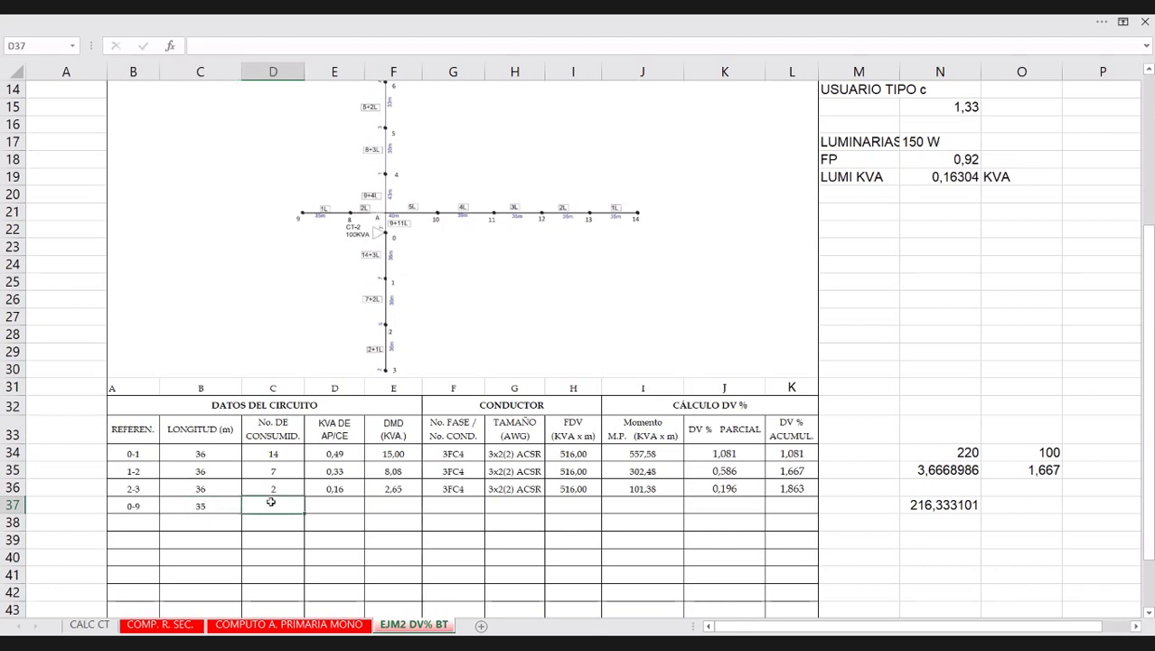
click(341, 507)
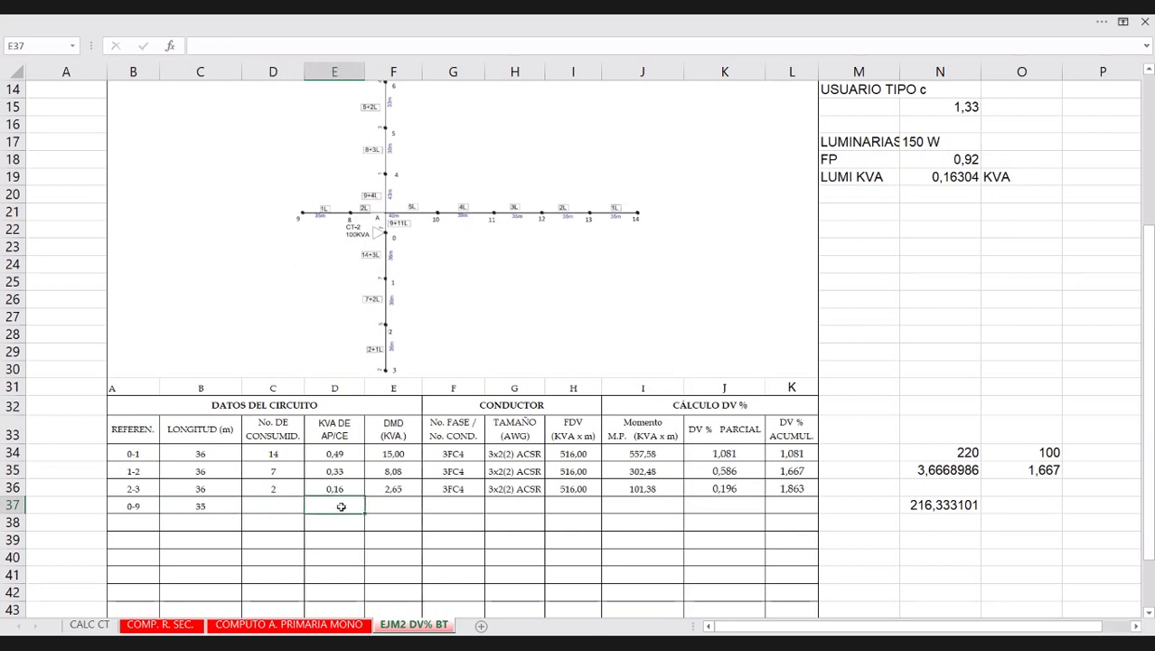
Correct the section reference in B37 to 0-8.
click(144, 506)
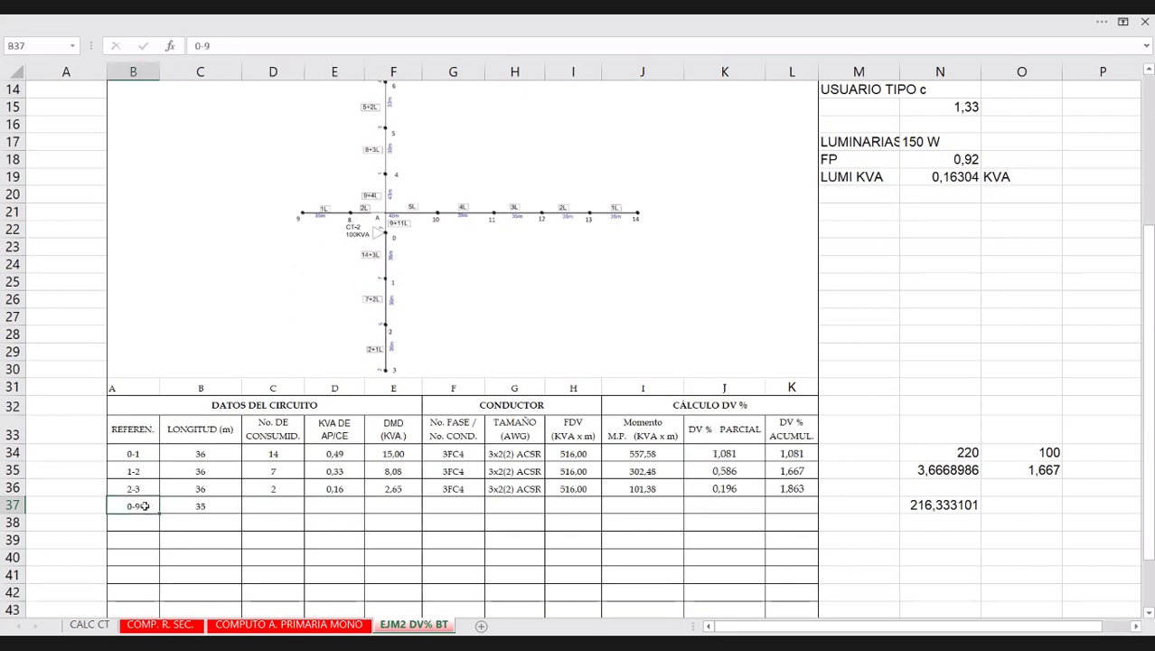
double_click(144, 506)
key(BackSpace)
text(8)
click(212, 520)
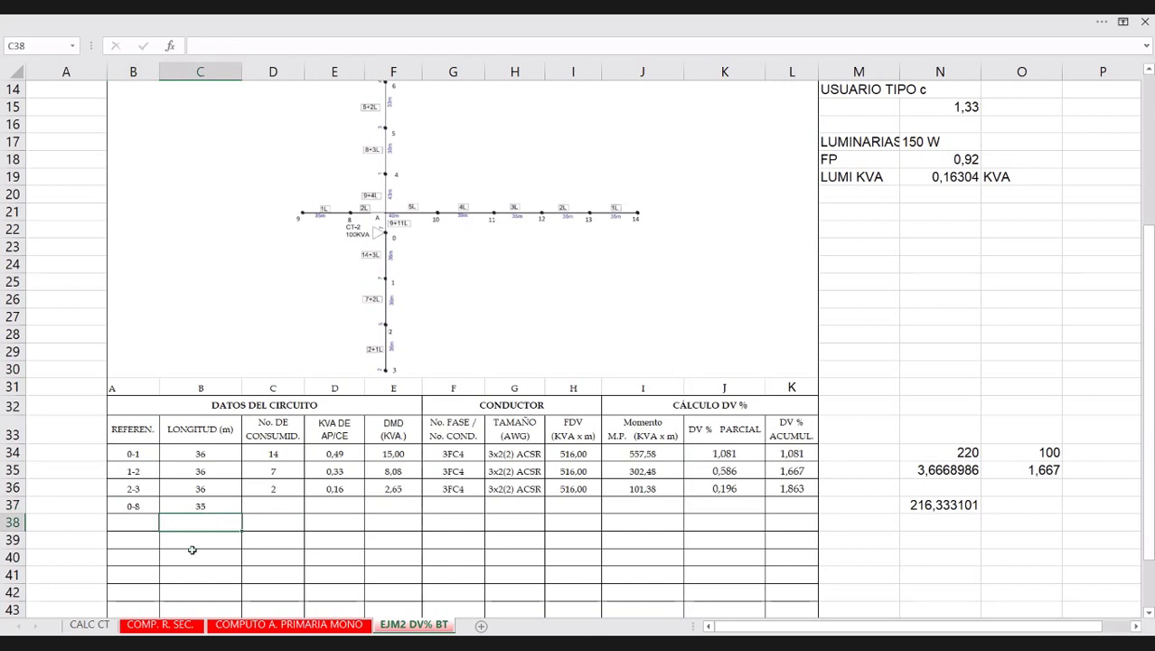
Calculate the lighting load of section 0-8 in E37 with =N19*2 and its DMD in F37 with =E37.
click(275, 506)
click(335, 507)
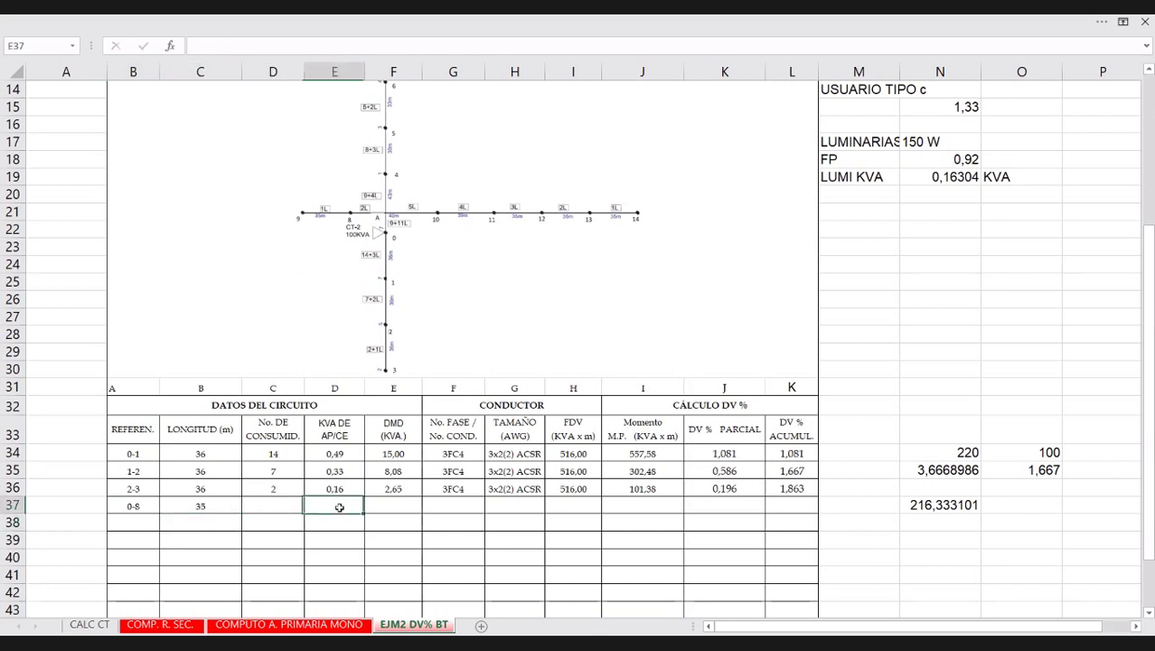
text(=)
click(942, 174)
text(*2)
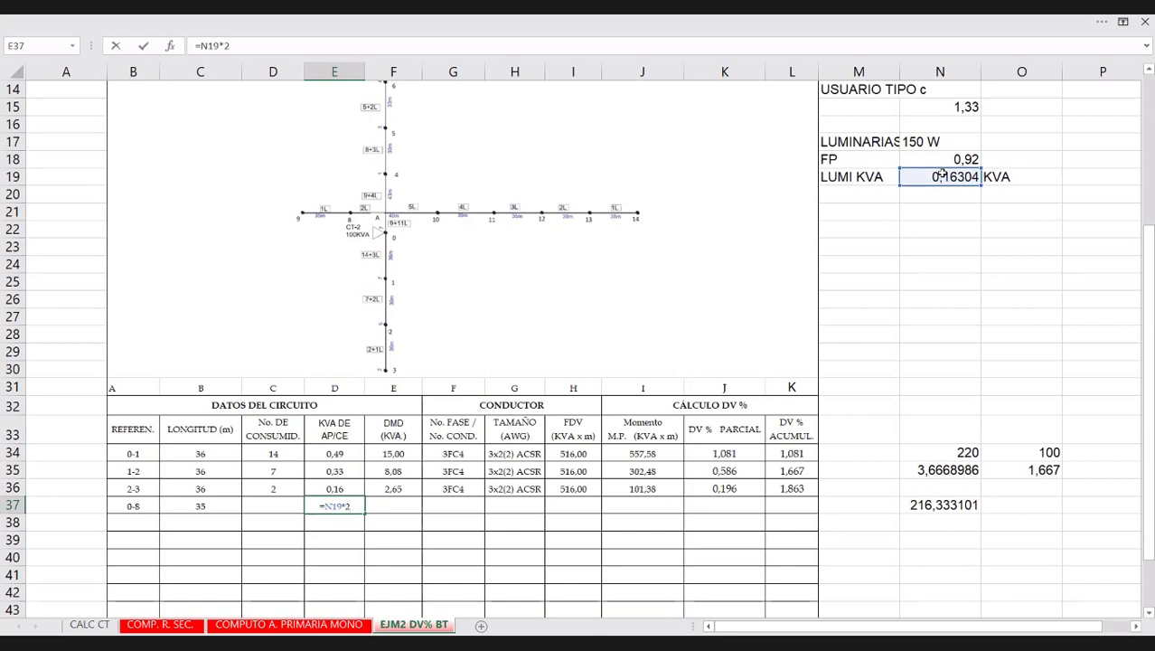
key(Return)
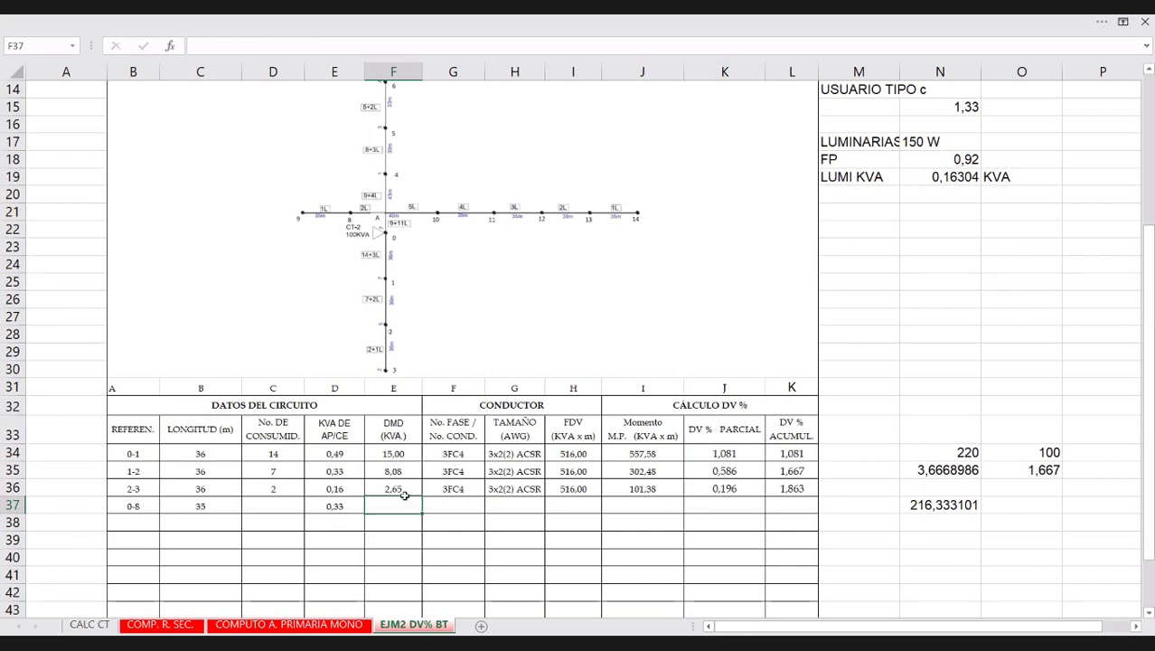
text(=)
click(324, 506)
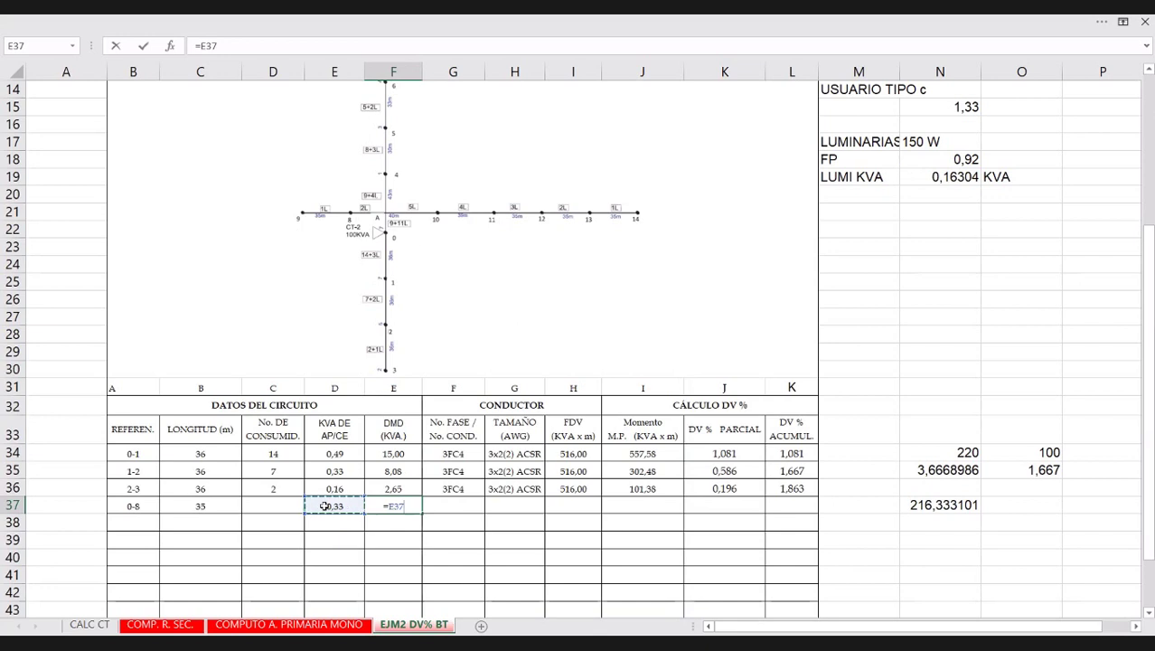
key(Return)
Copy the conductor data, moment and DV% cells G36:L36 into the section 0-8 row, and check the accumulated DV% formula in L37.
click(450, 488)
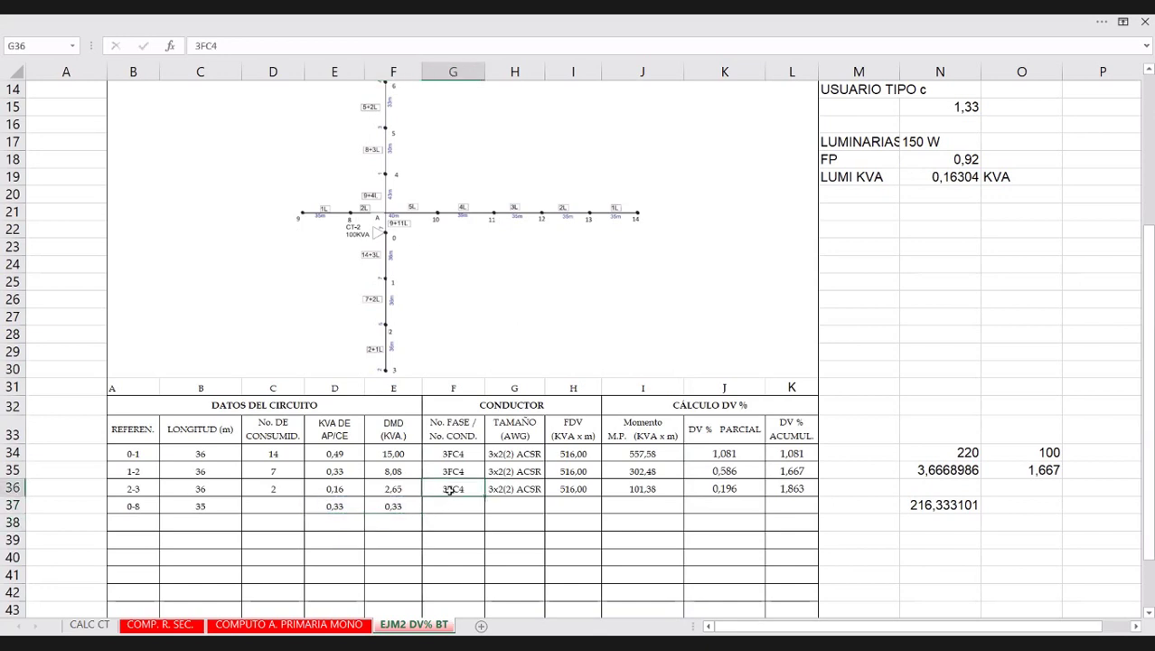
drag(450, 489, 645, 481)
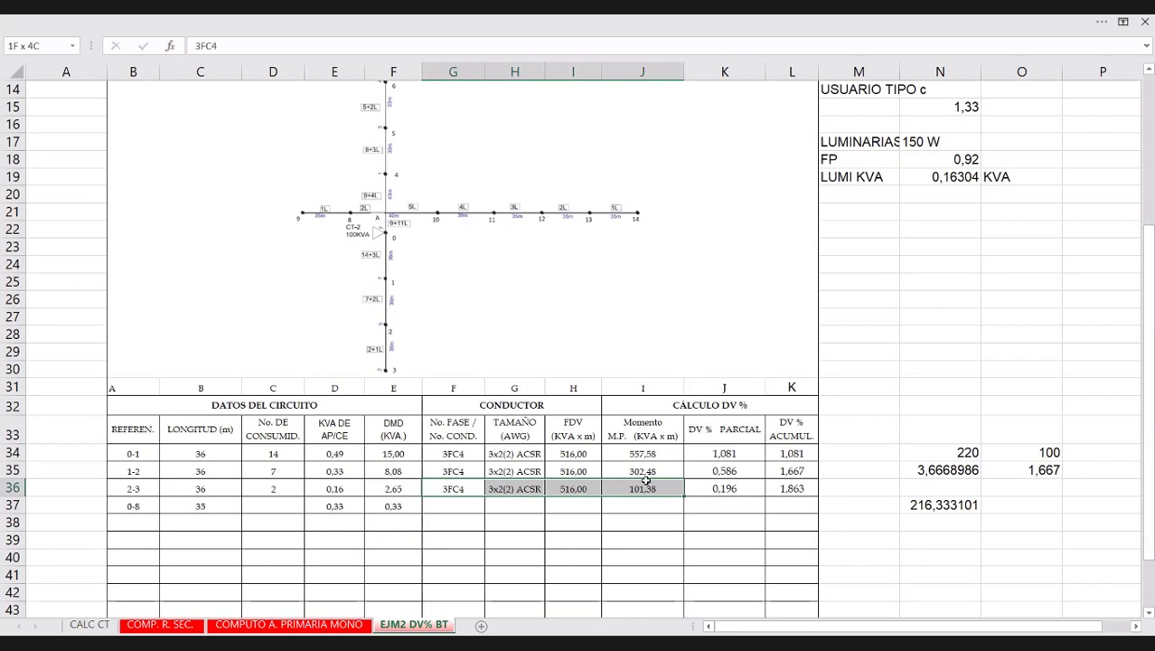
drag(645, 481, 778, 481)
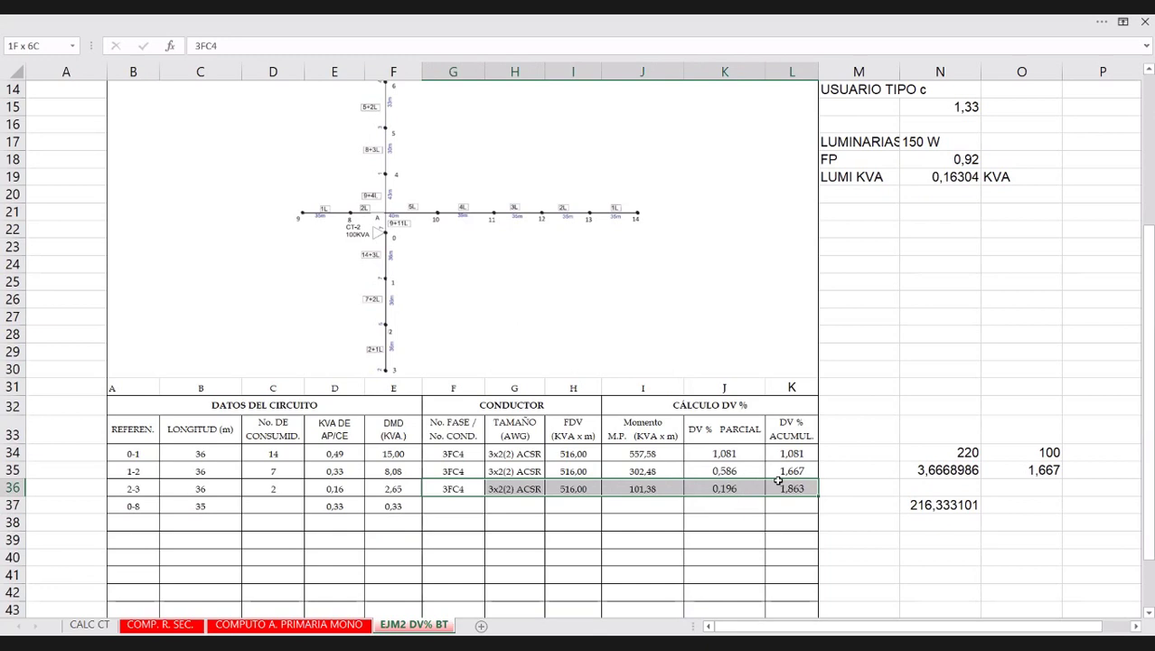
key(ctrl+c)
click(443, 507)
key(Return)
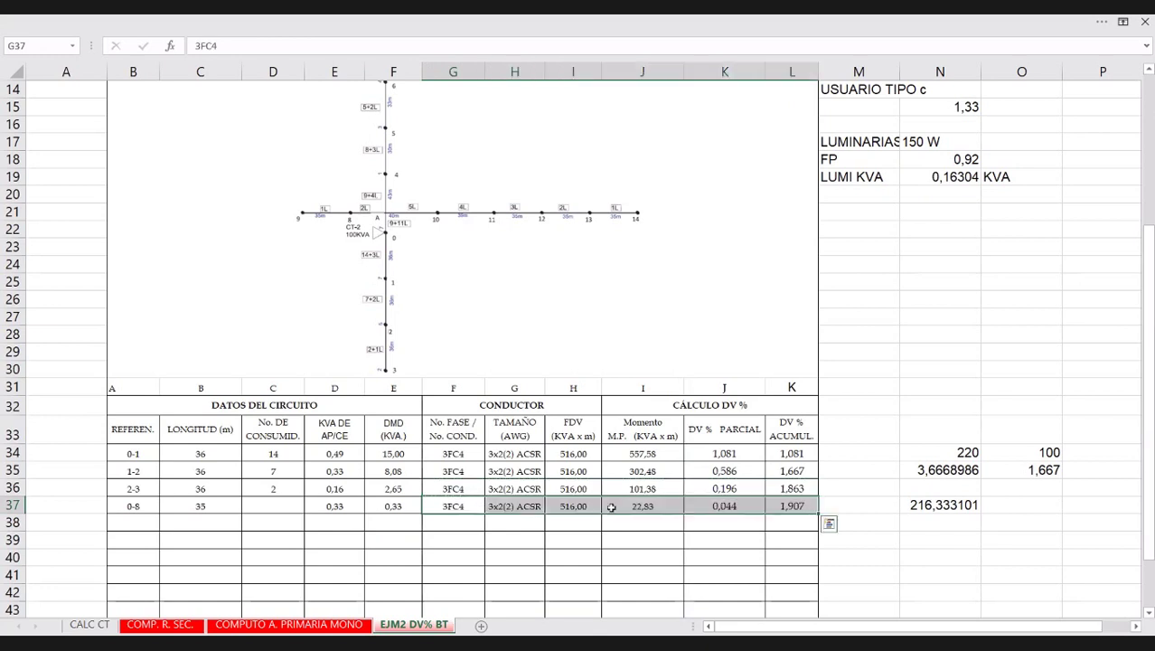
double_click(799, 505)
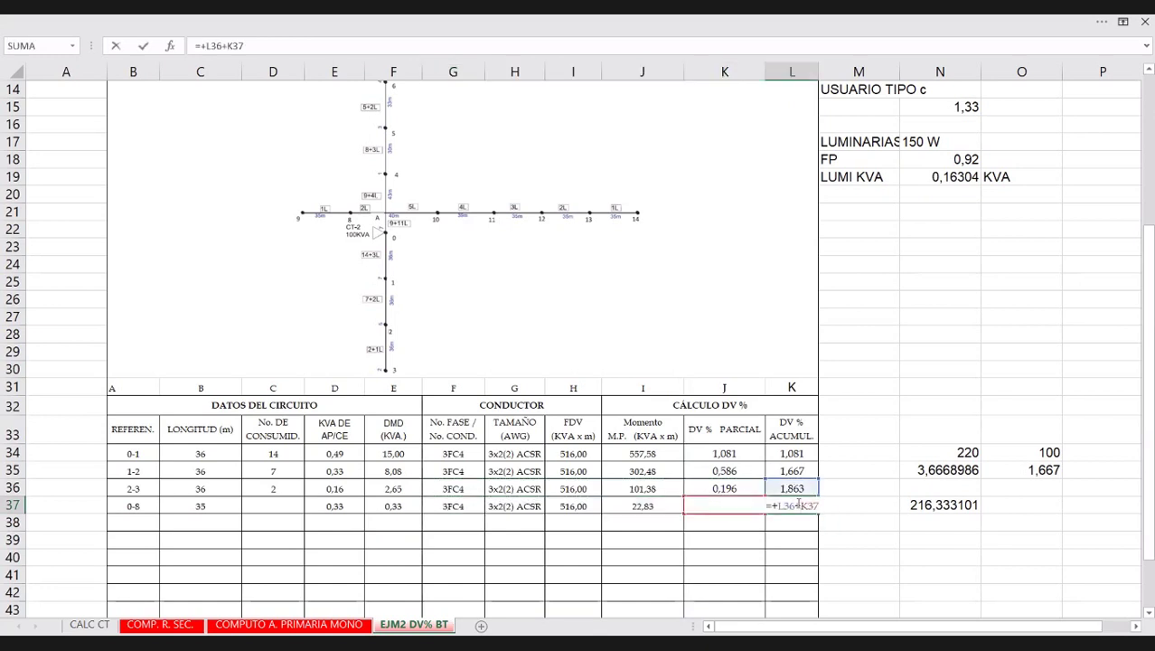
key(Escape)
Start the section 8-9 row in row 38 with a length of 35 m, leaving the number of consumers blank.
click(134, 516)
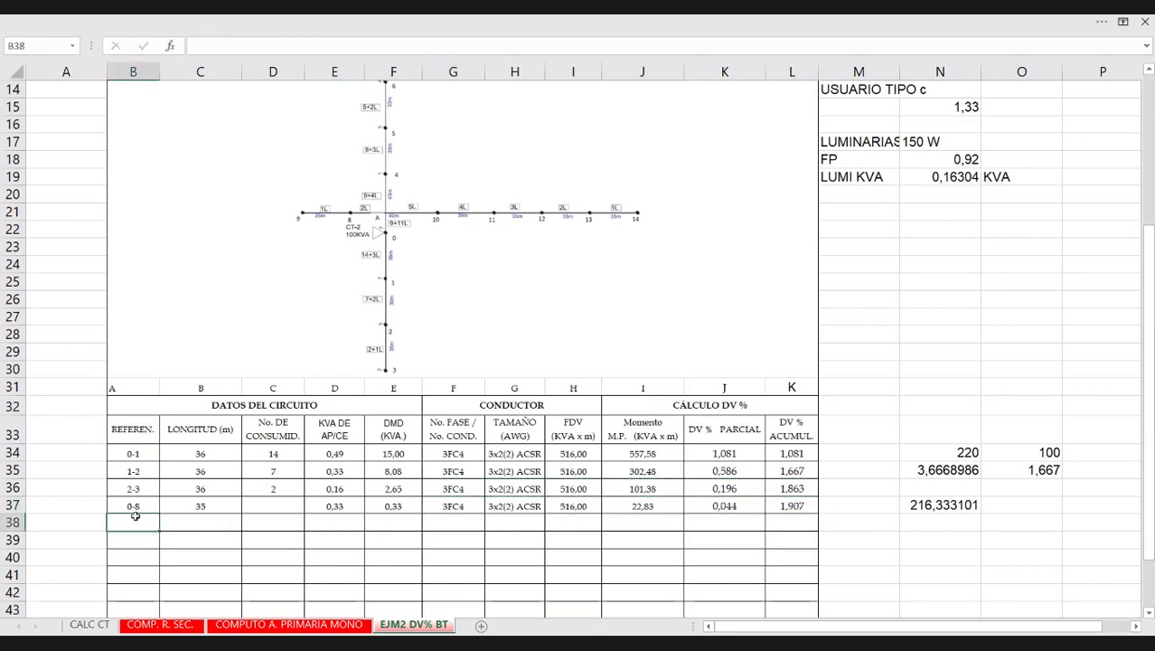
text(8-9)
key(Tab)
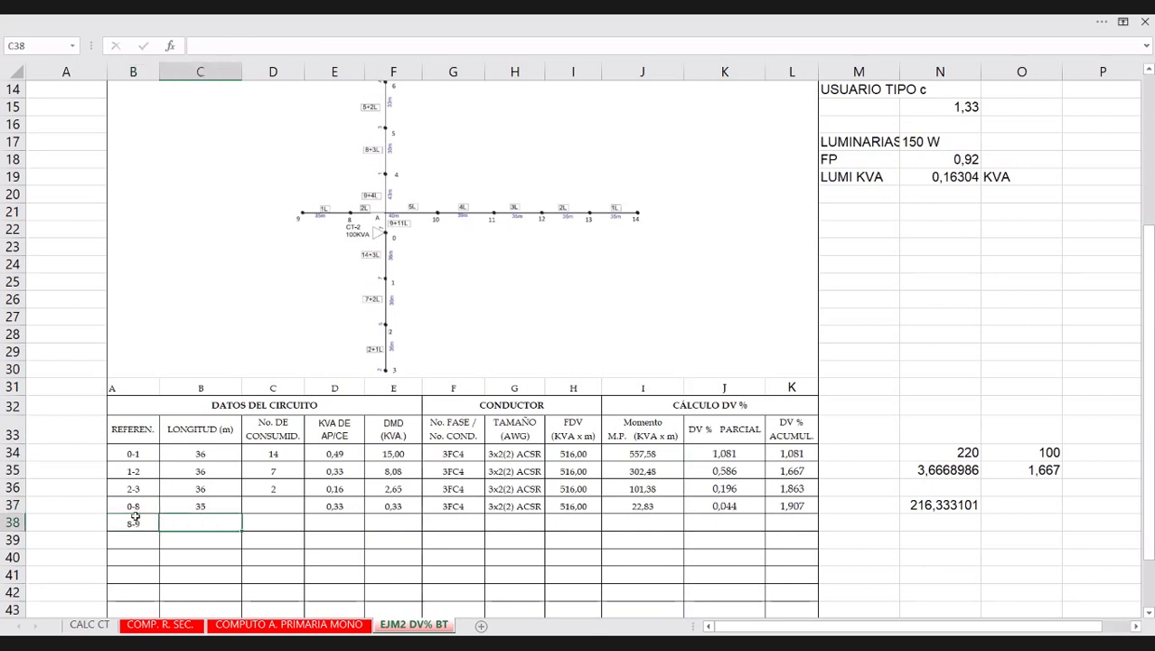
text(35)
key(Tab)
key(Tab)
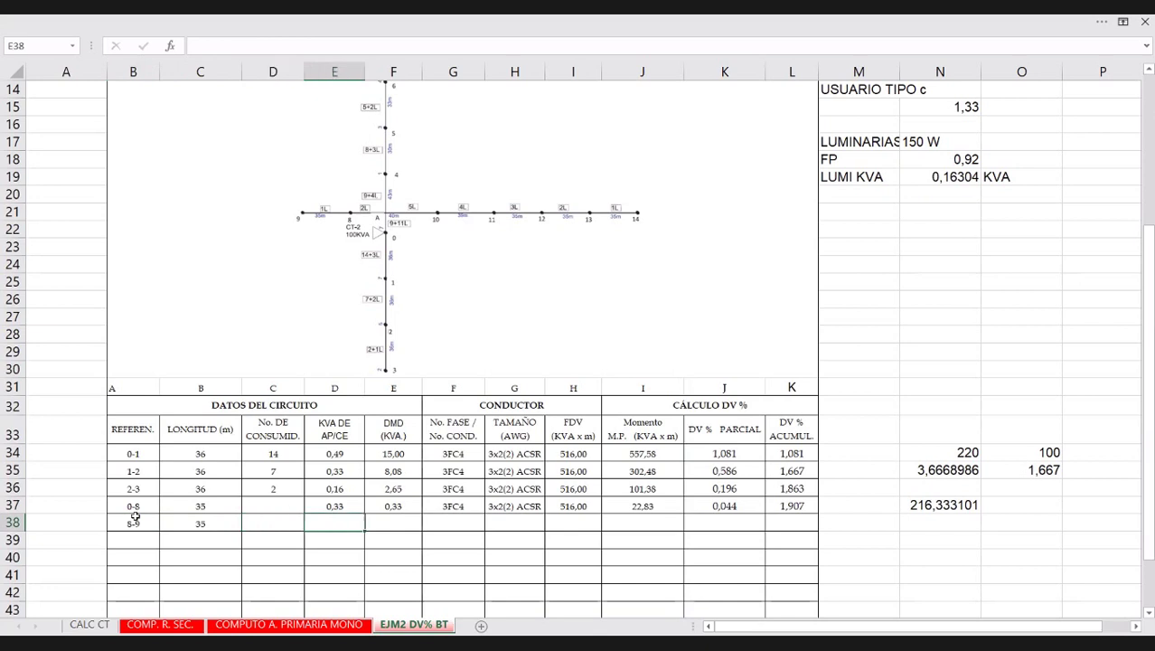
Enter the lighting load of section 8-9 in E38 as =N19 and its DMD in F38 as =E38.
text(=)
click(956, 177)
key(Return)
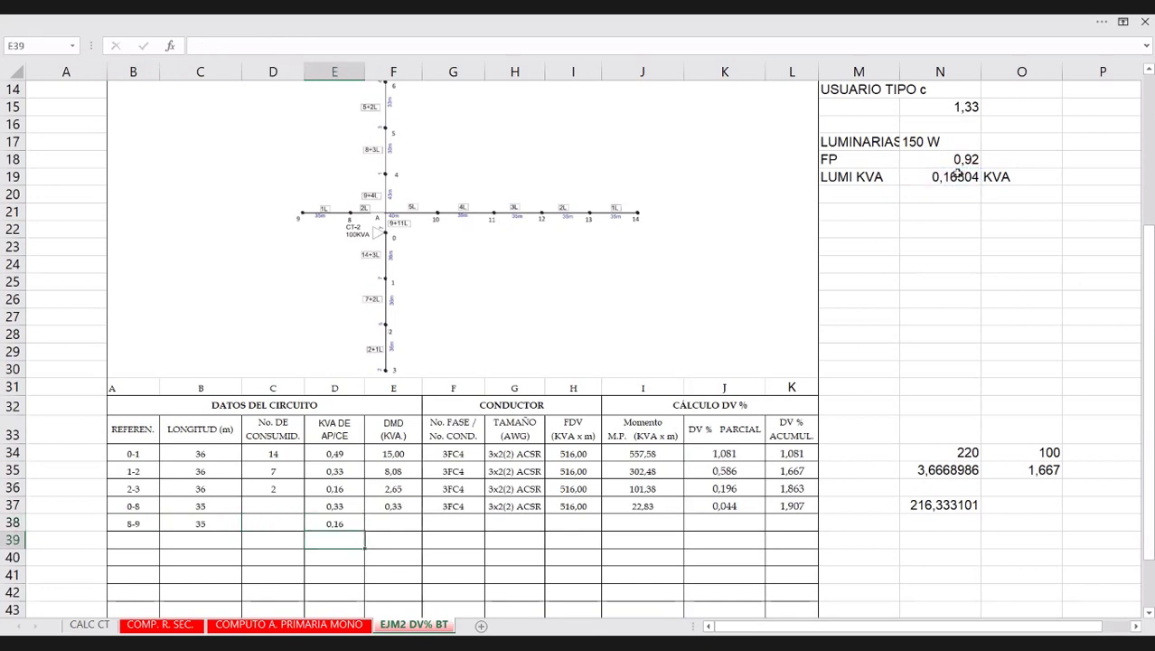
click(391, 512)
click(392, 521)
text(=)
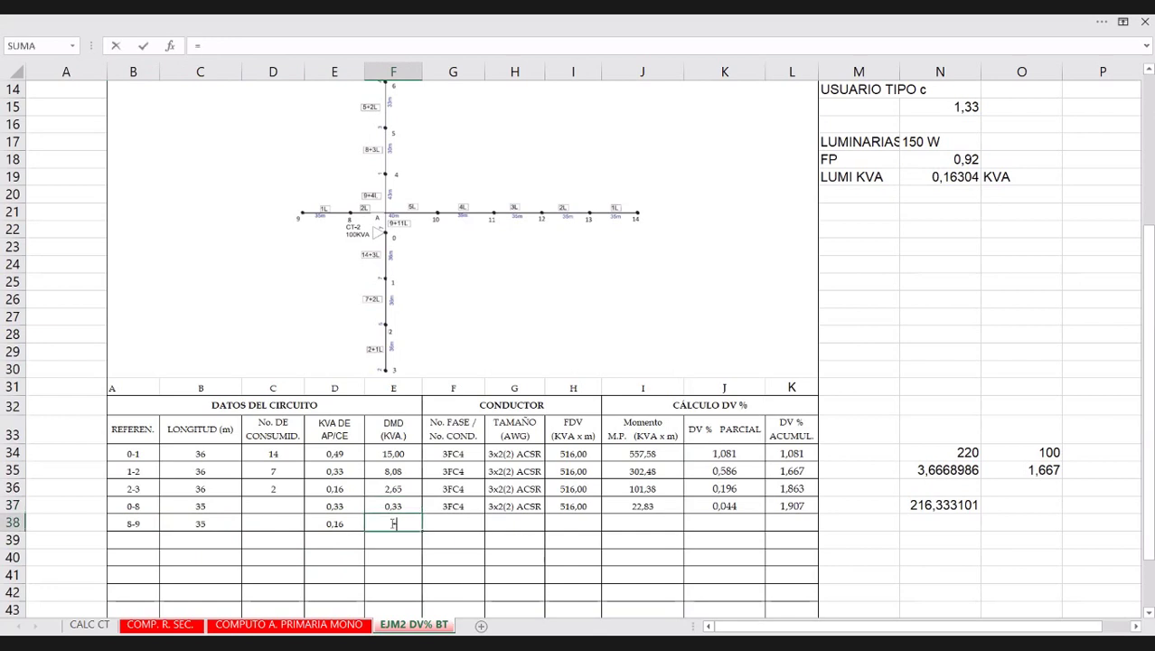
click(344, 526)
key(Return)
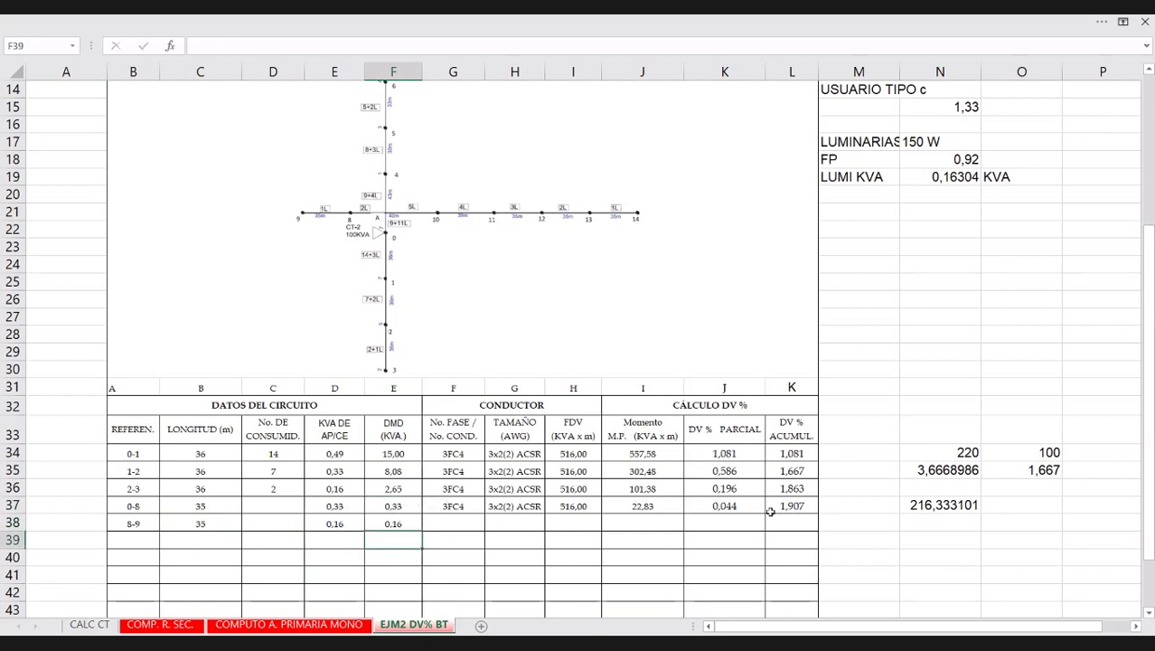
Copy the conductor data, moment and DV% cells G37:L37 of section 0-8 into the section 8-9 row.
click(466, 508)
key(ctrl+shift+Right)
key(ctrl+c)
click(428, 521)
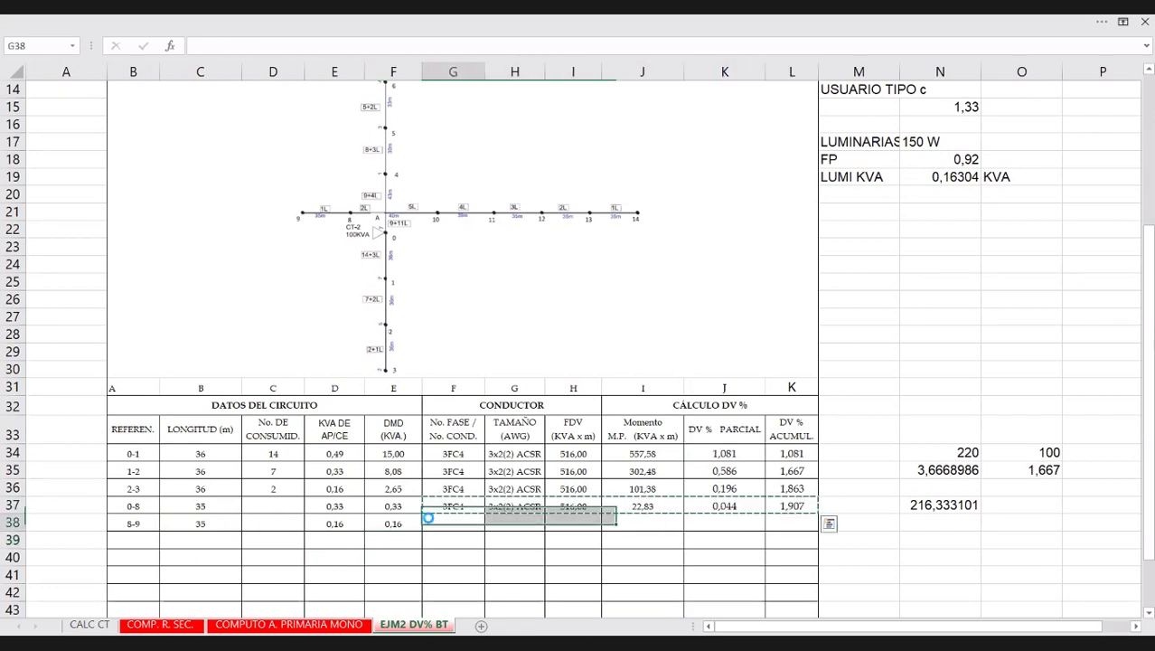
key(ctrl+v)
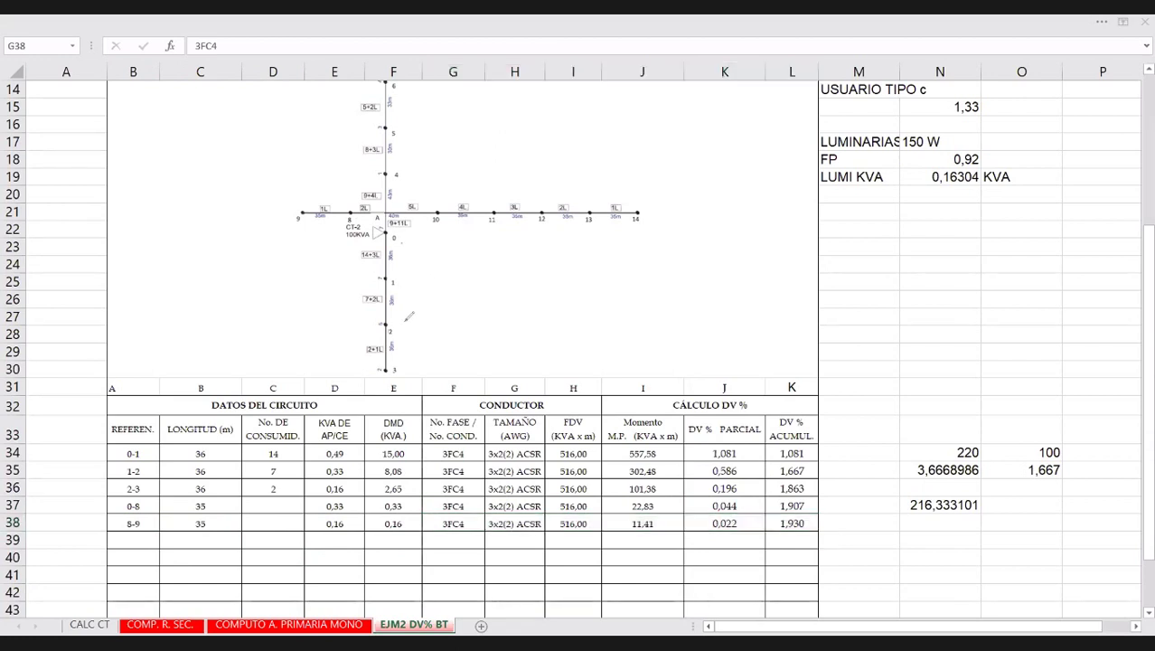
Trace the calculated branches from node 0 to node 3 and towards node 9 on the circuit diagram, and clear the strokes.
drag(402, 242, 405, 369)
drag(376, 227, 316, 218)
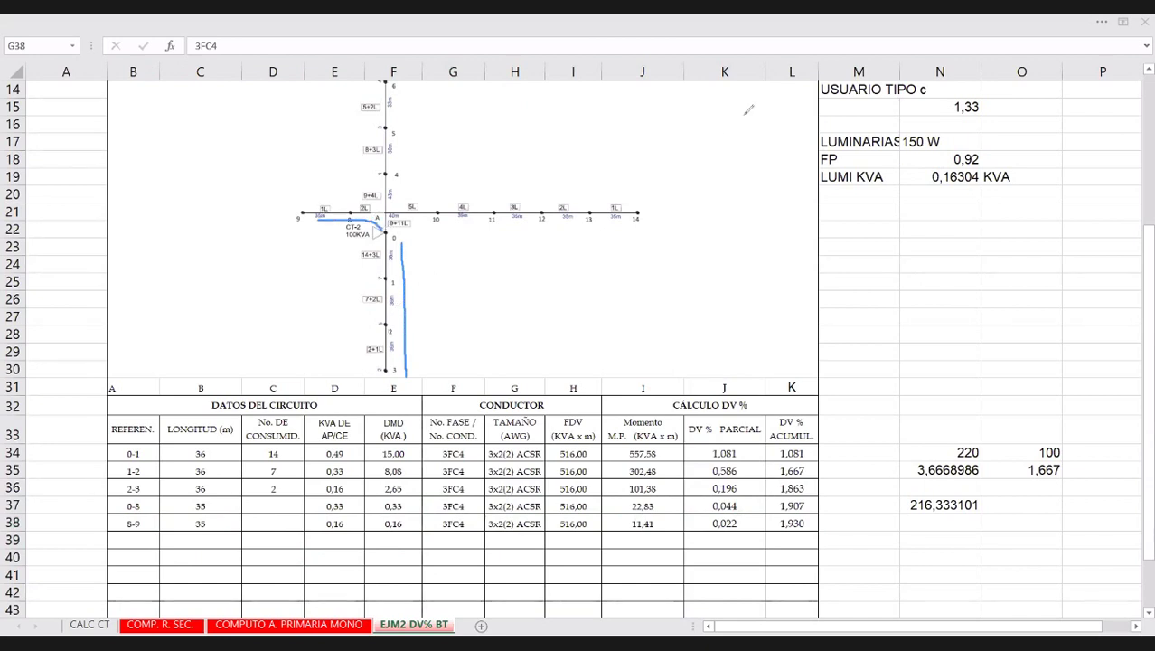
key(Escape)
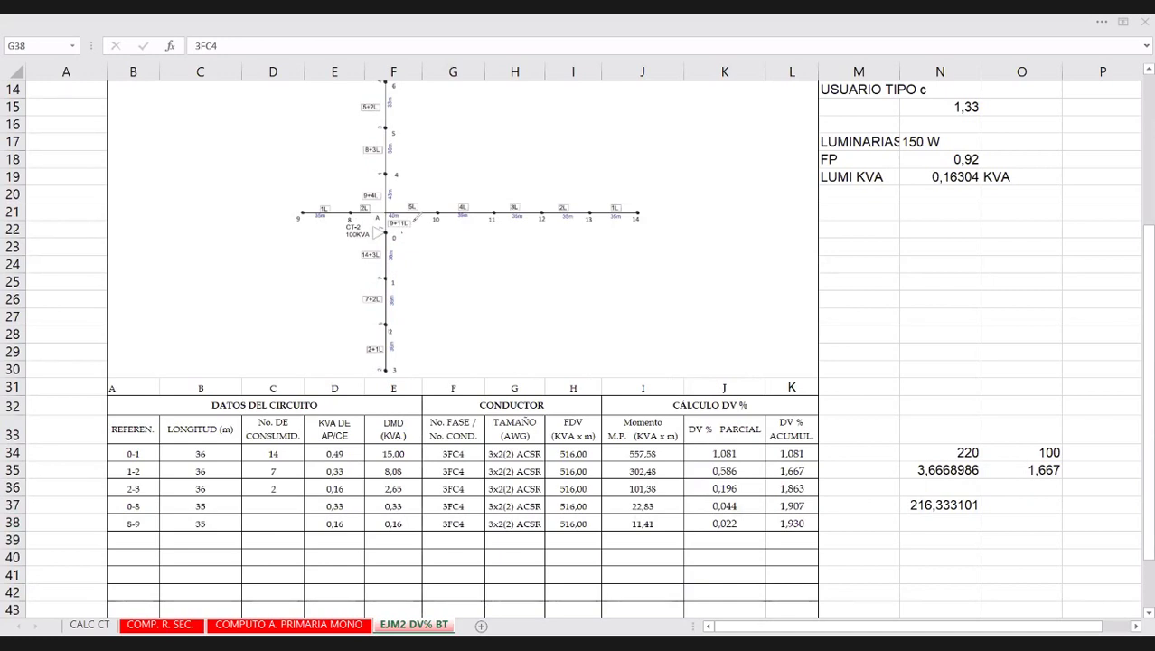
Trace the branch from node 0 to node 14 on the circuit diagram, replacing the first stroke with one drawn lower.
drag(405, 230, 637, 223)
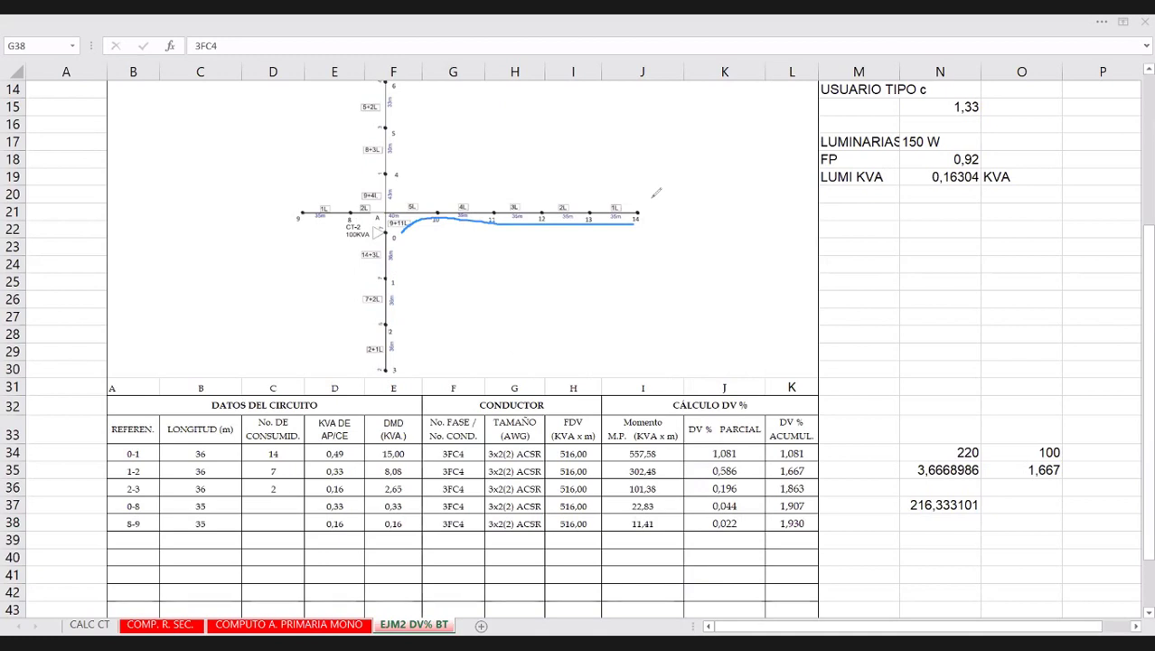
key(ctrl+z)
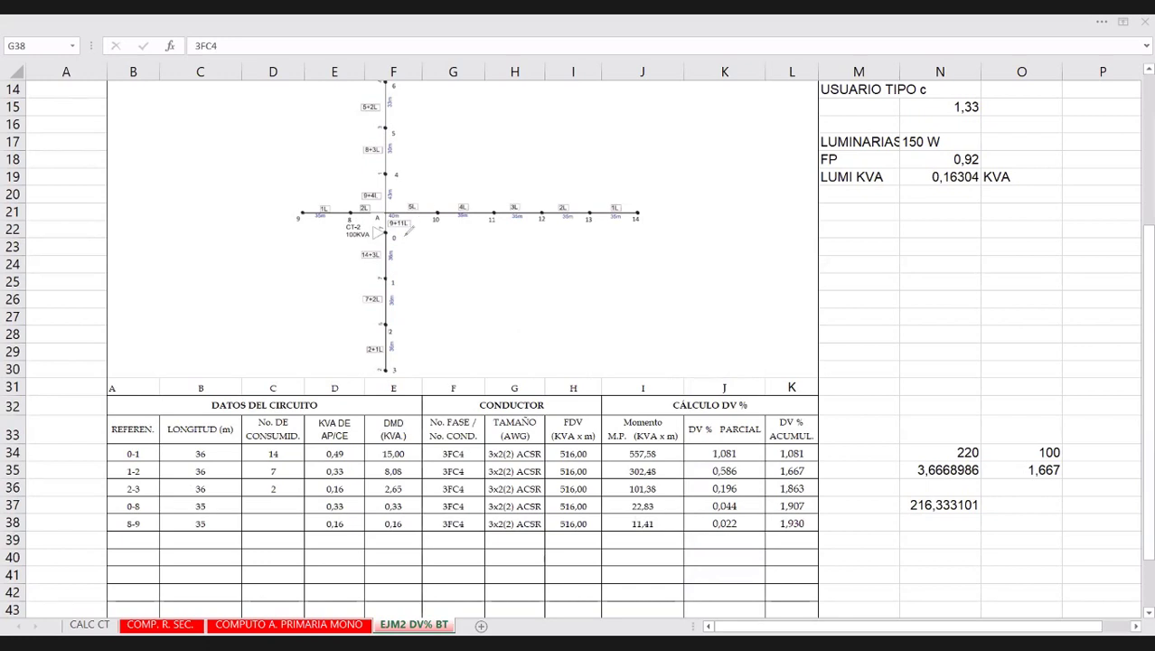
mouse_move(405, 236)
mouse_down()
mouse_move(442, 226)
mouse_move(636, 233)
mouse_up()
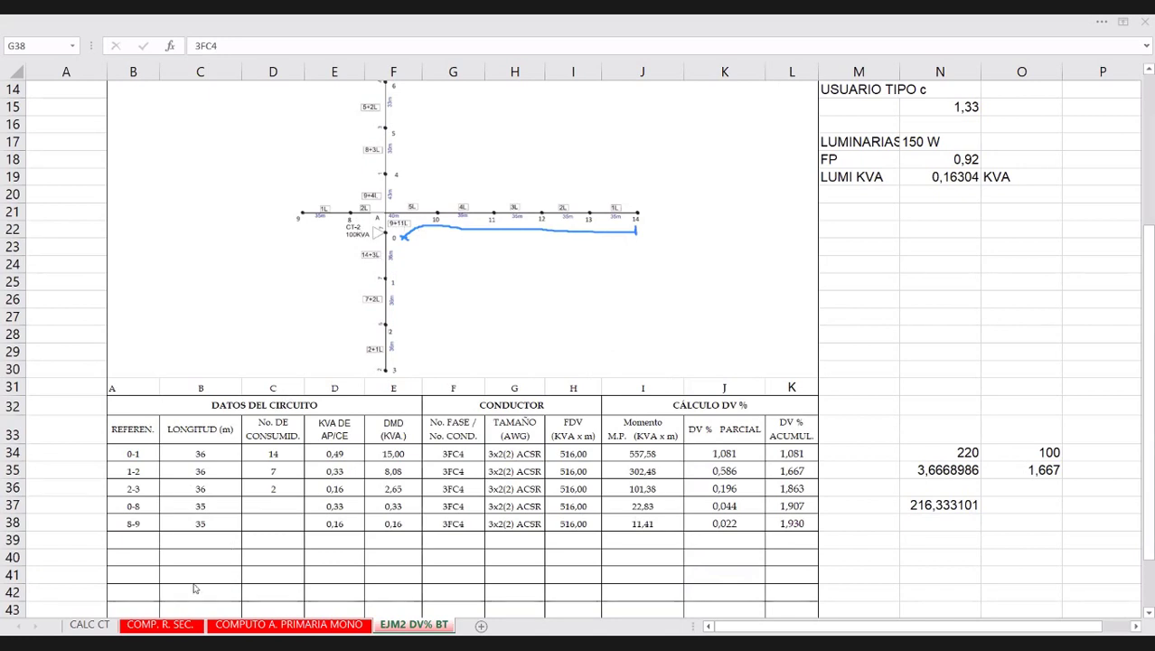
key(ctrl+shift+Right)
Start the section 0-10 row in row 39 with a length of 40 m and 9 consumers.
click(136, 539)
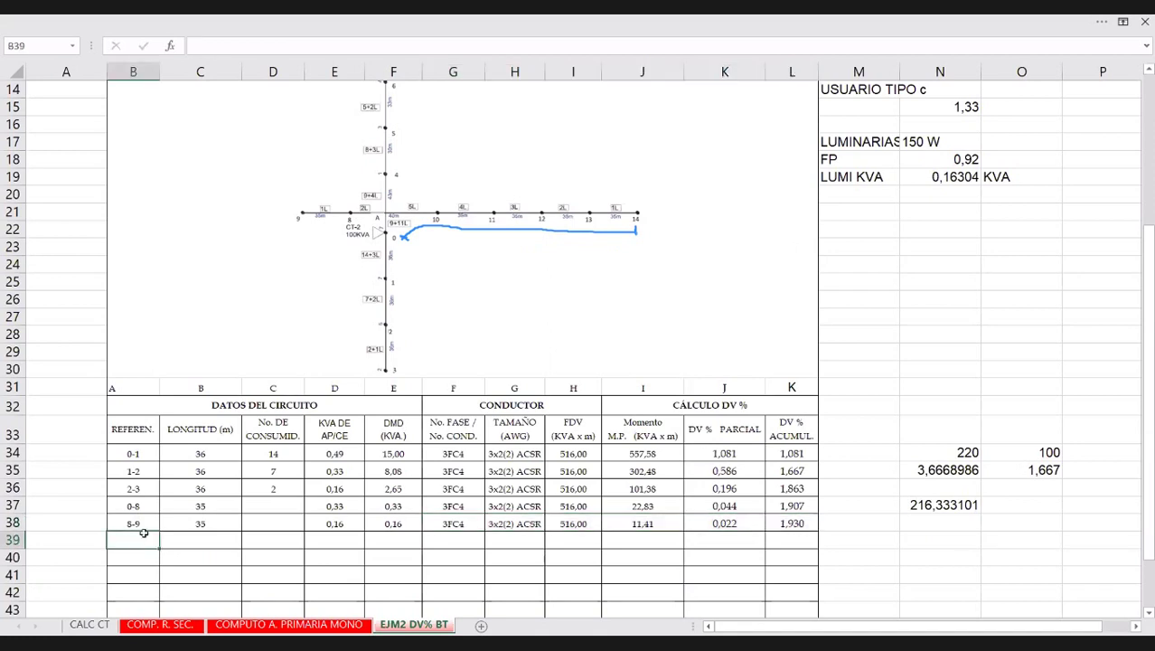
text(0-10)
key(Tab)
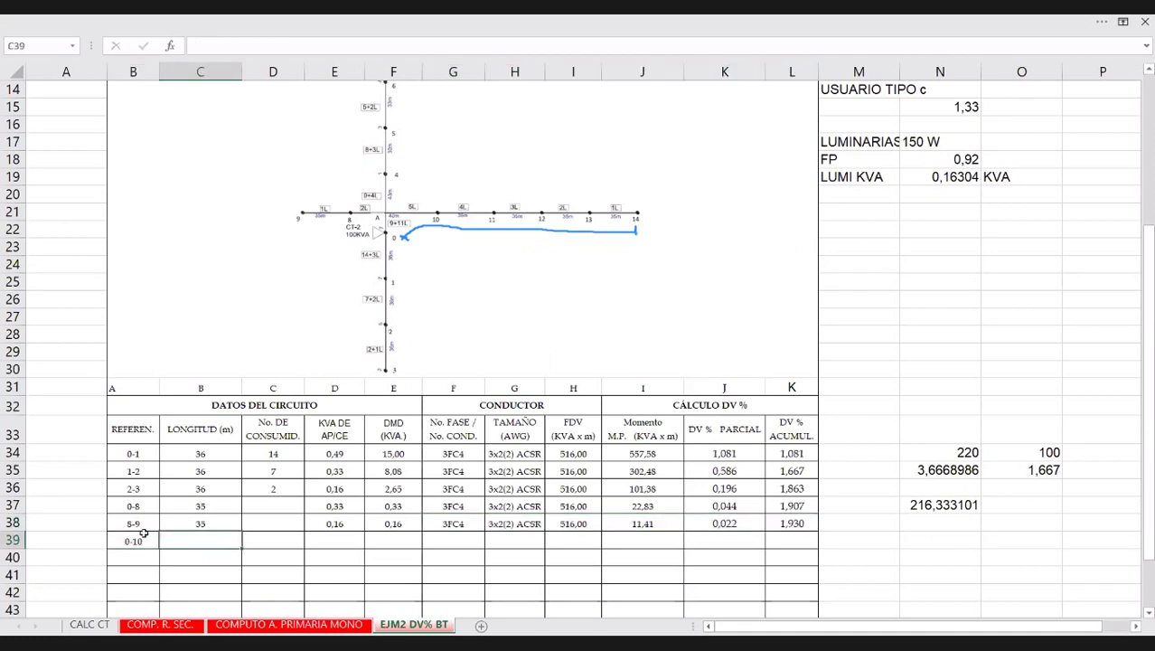
text(40)
key(Tab)
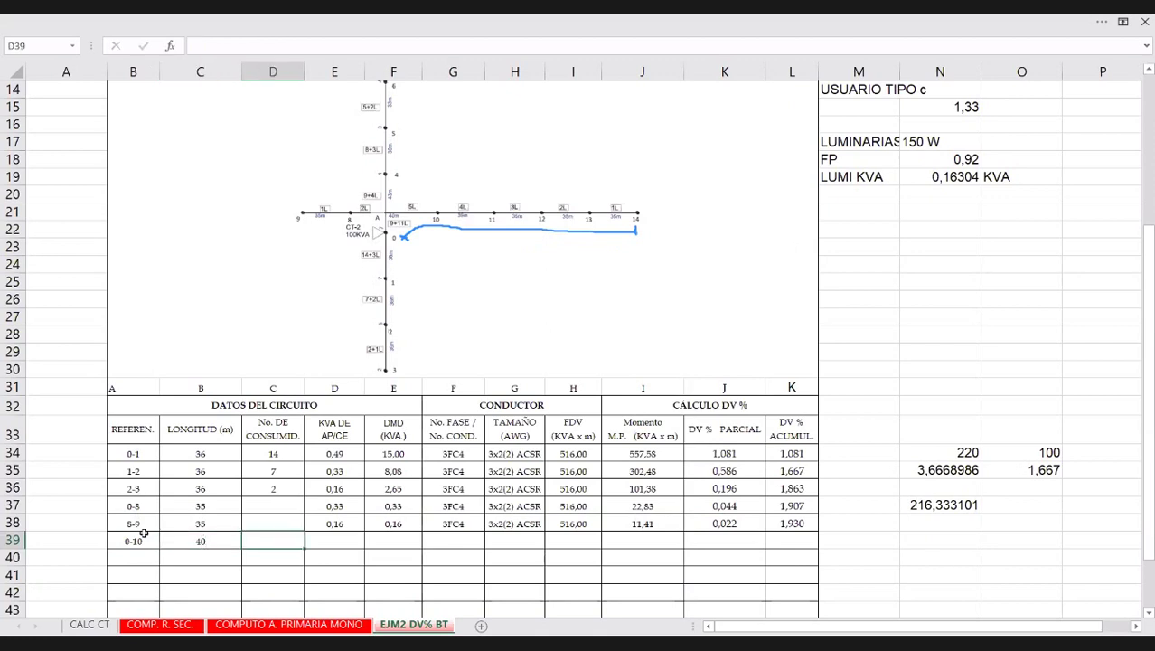
text(9)
key(Tab)
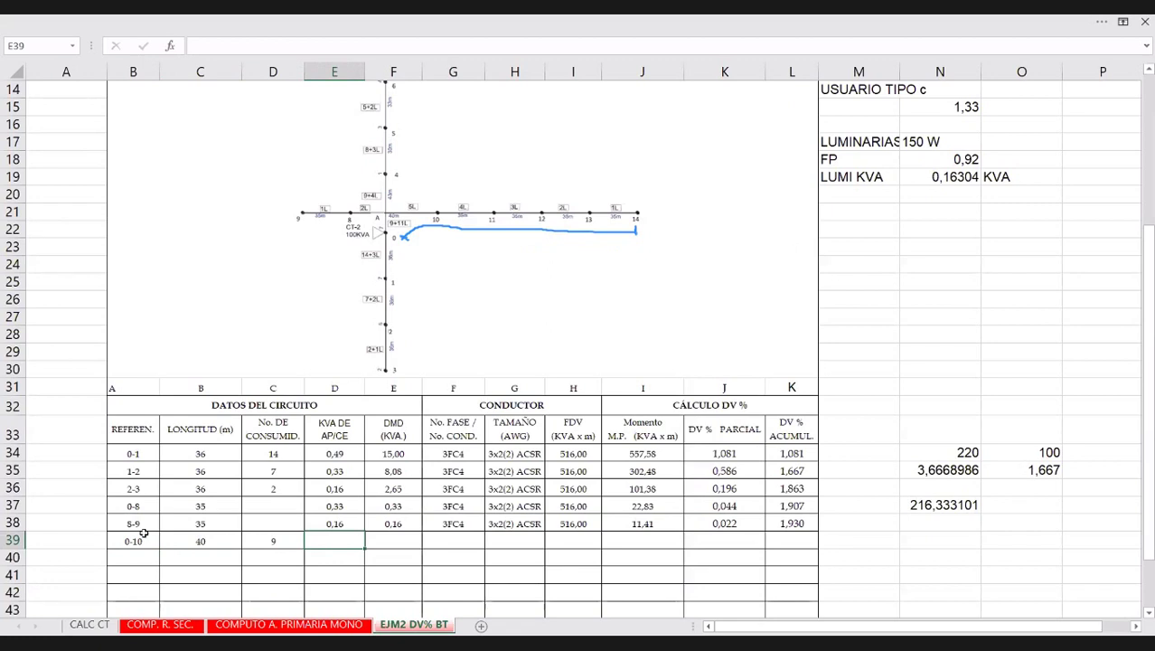
Calculate the lighting load of section 0-10 in E39 with =N19*11 and its DMD in F39 with +9,73+E39.
text(=)
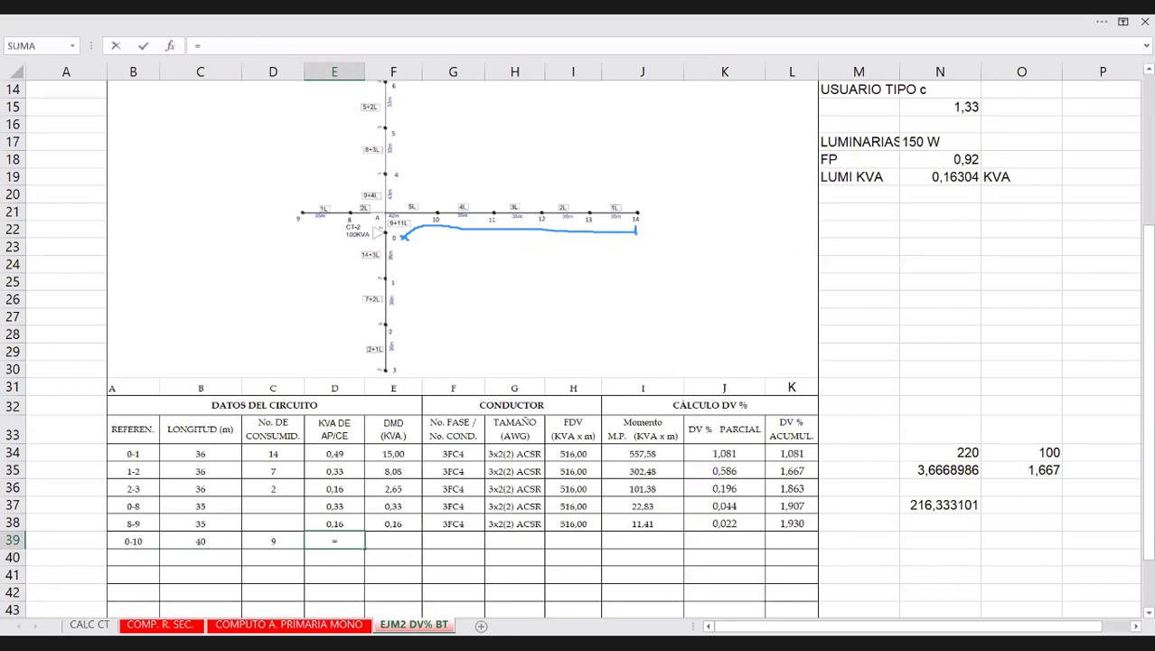
click(951, 177)
text(*11)
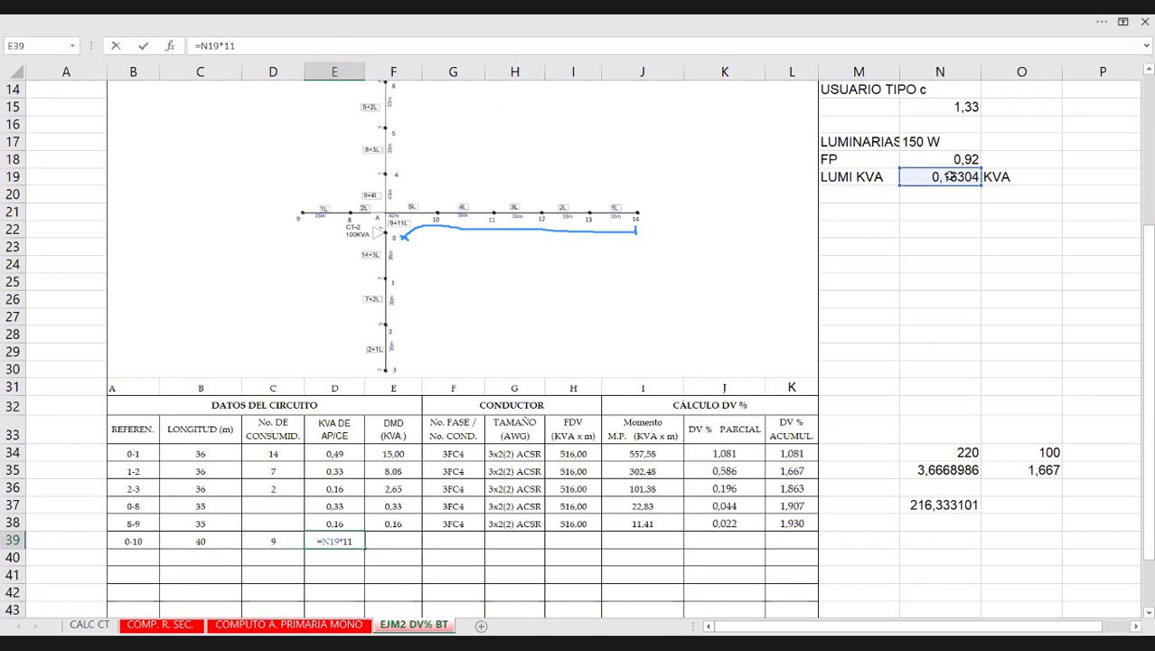
key(Tab)
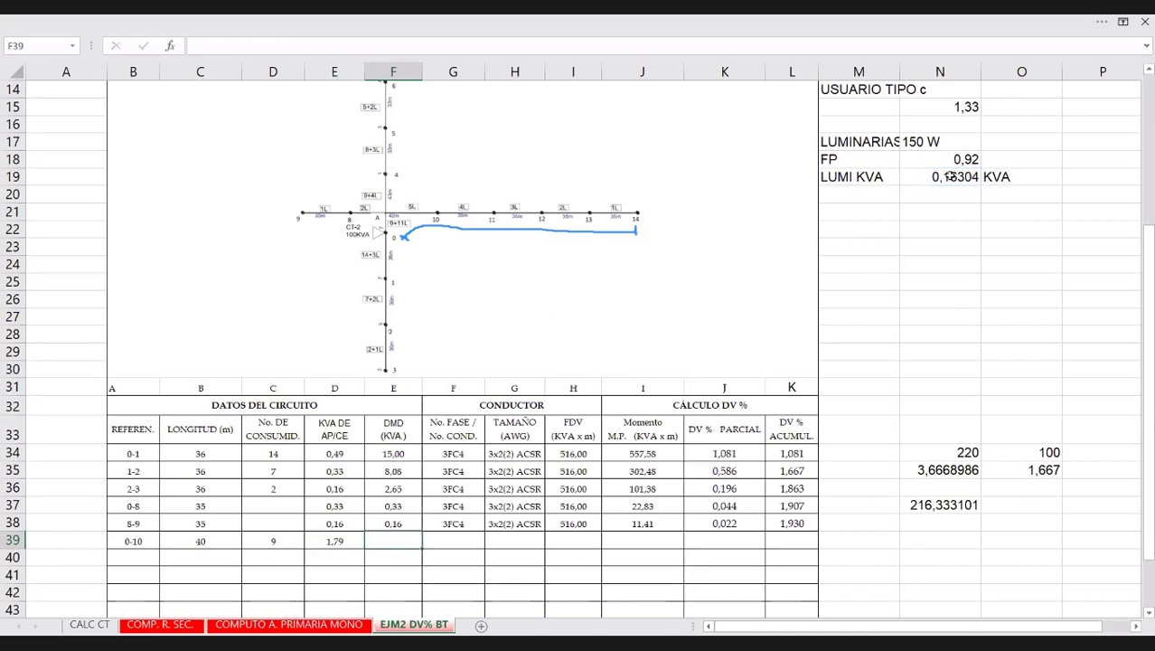
text(+)
text(9,73+)
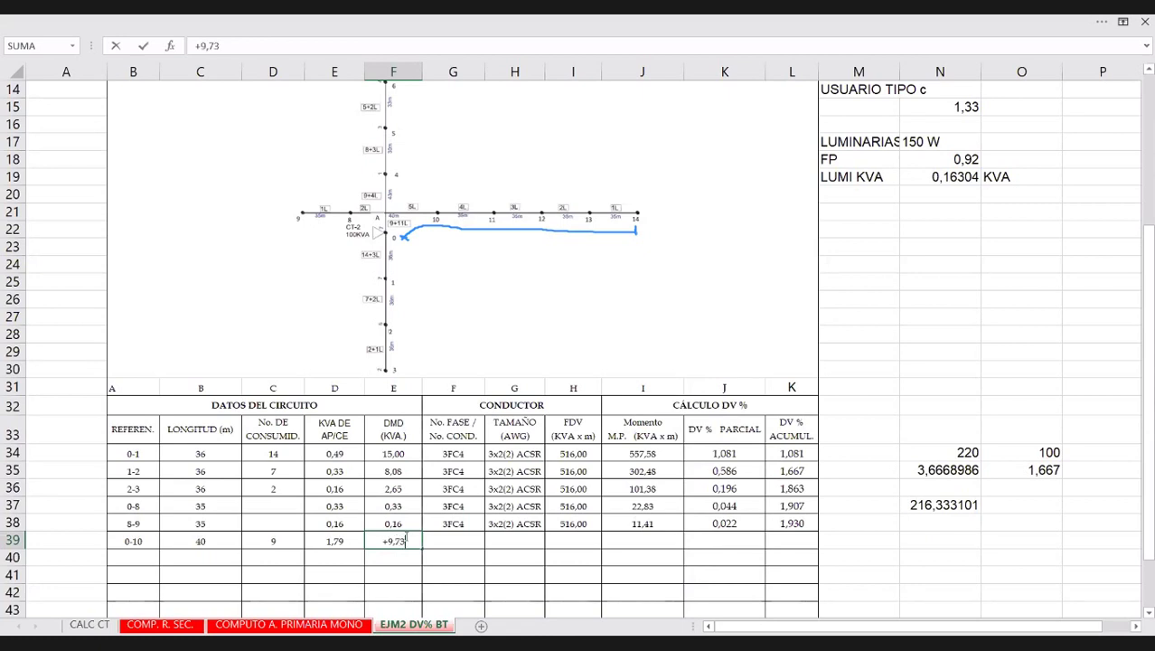
click(339, 541)
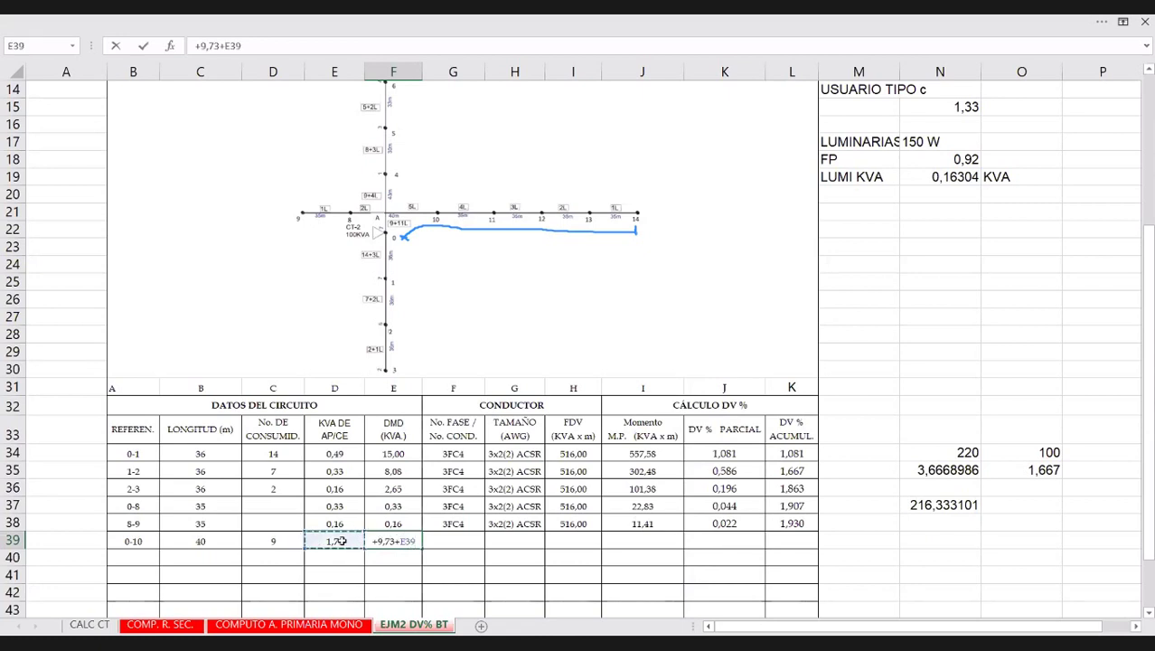
key(Return)
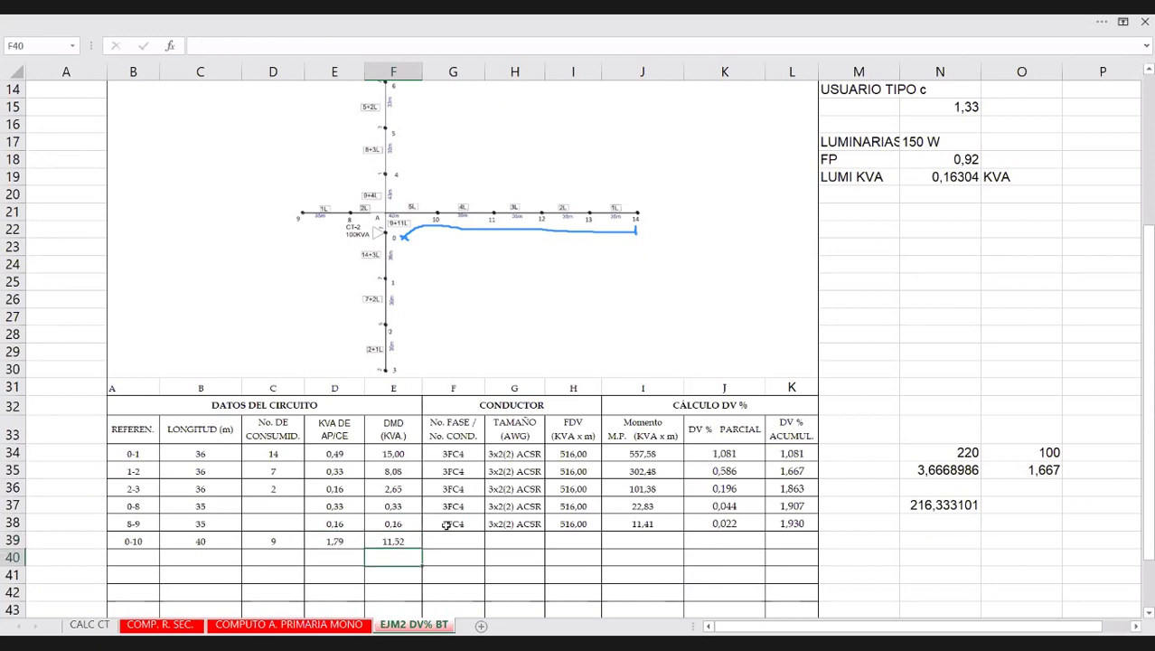
Copy the conductor and DV% cells G38:L38 of section 8-9 into row 39 for section 0-10.
click(478, 523)
drag(479, 523, 794, 523)
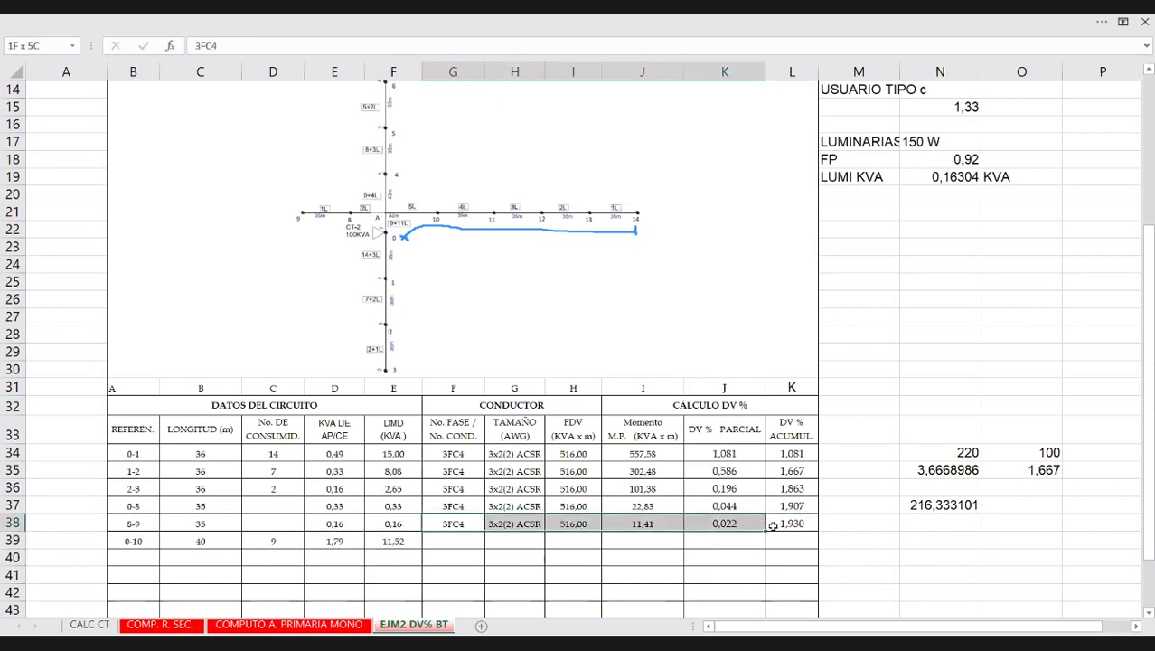
key(ctrl+c)
click(442, 541)
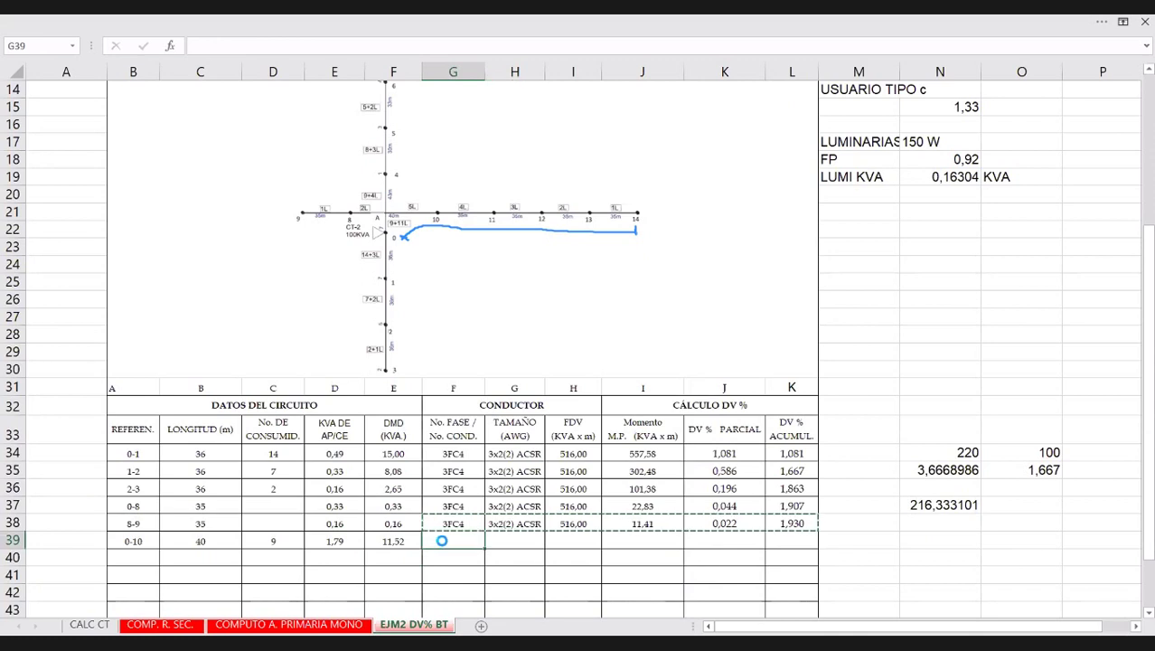
key(ctrl+v)
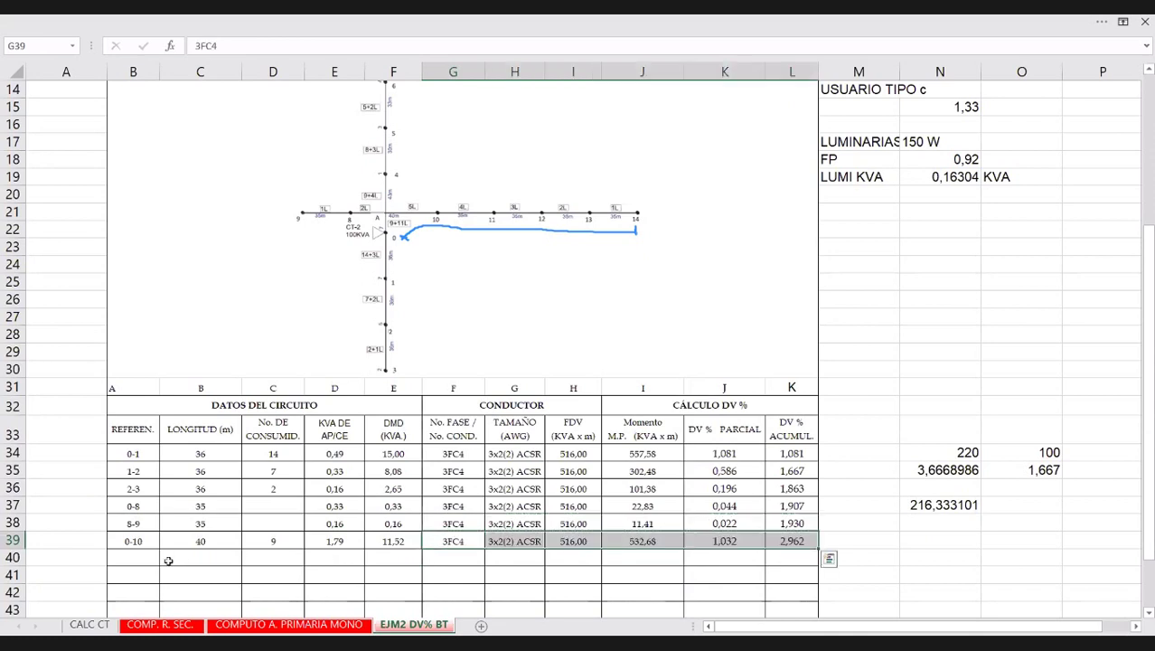
Start the section 10-11 row in row 40 with a length of 39 m.
click(135, 558)
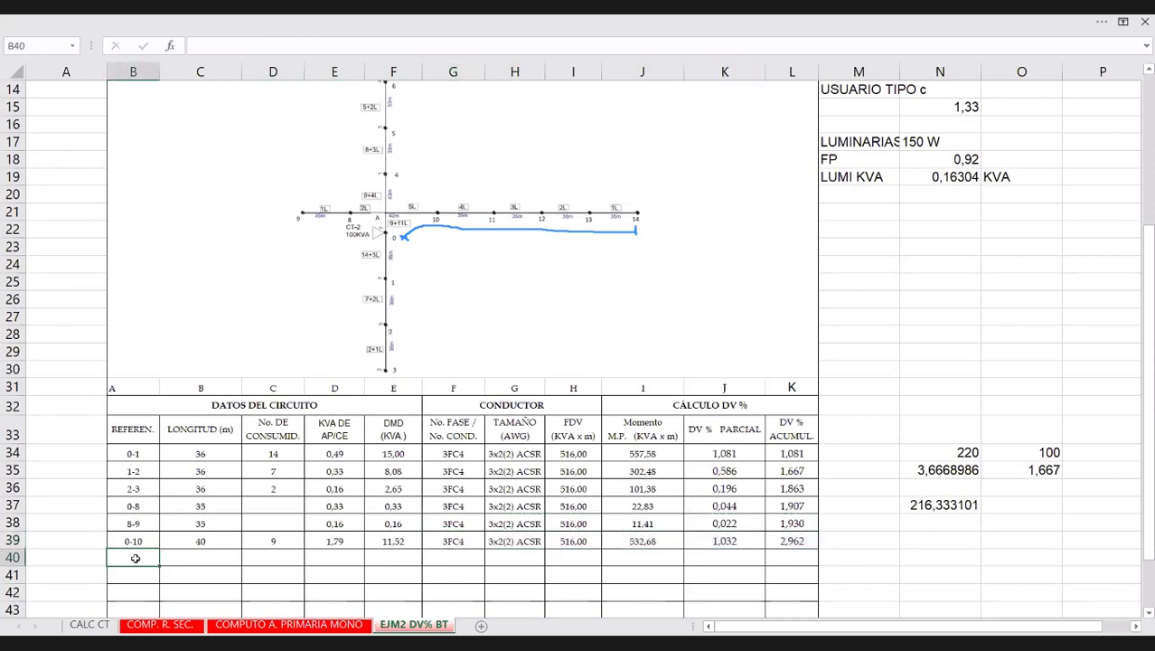
text(10-11)
click(202, 558)
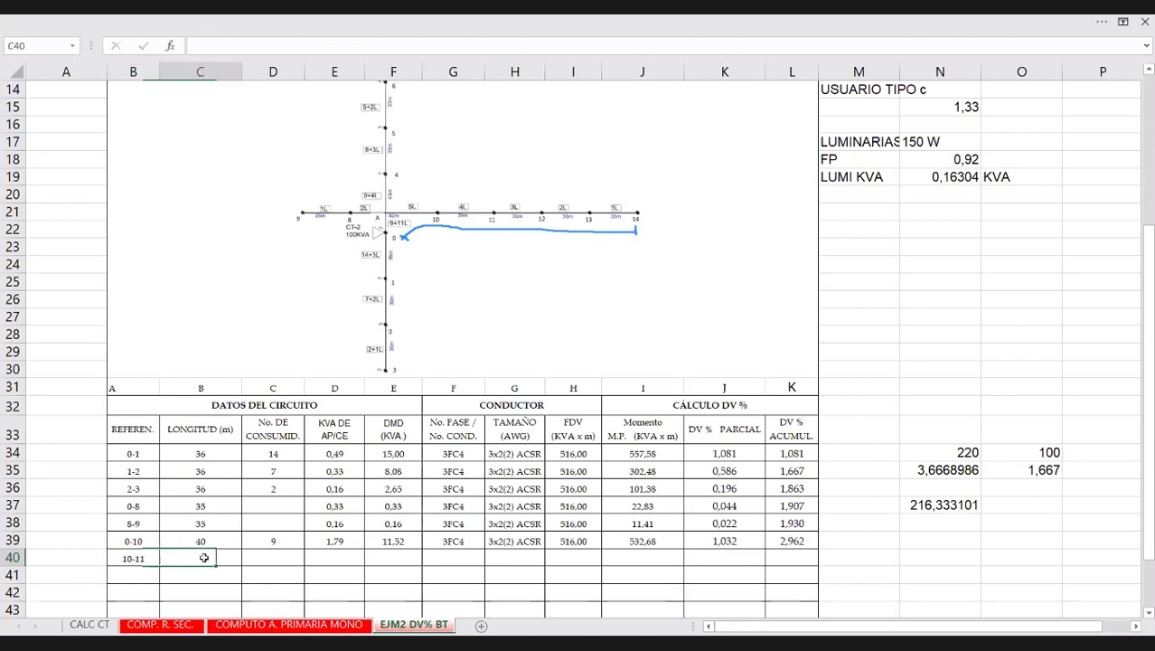
text(39)
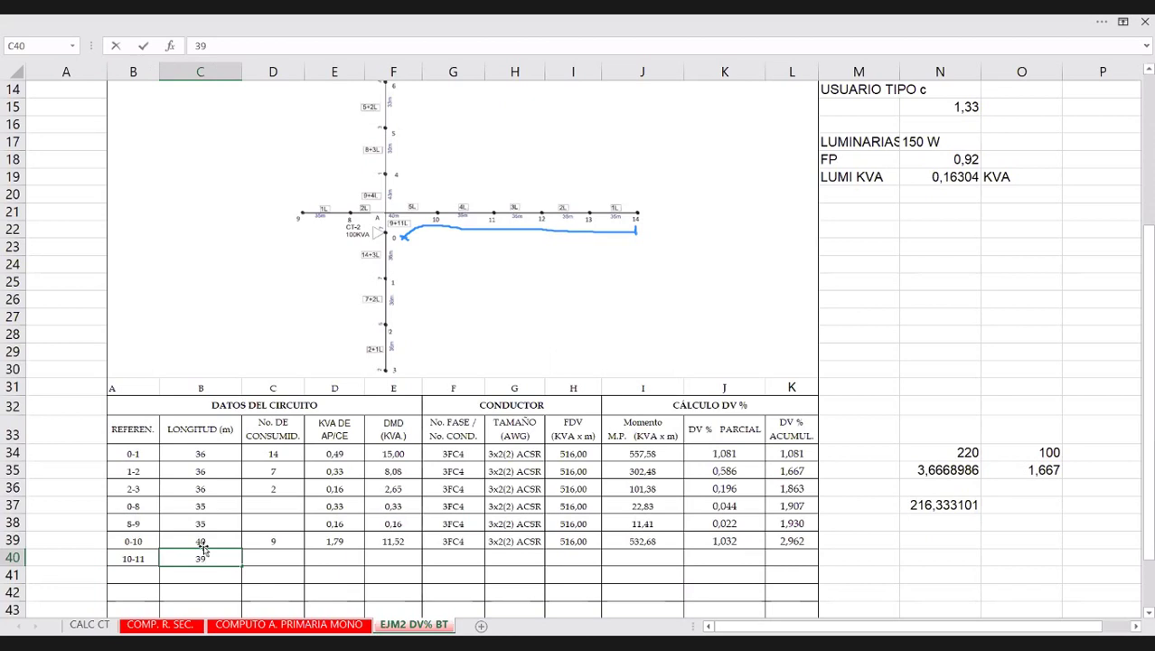
key(Tab)
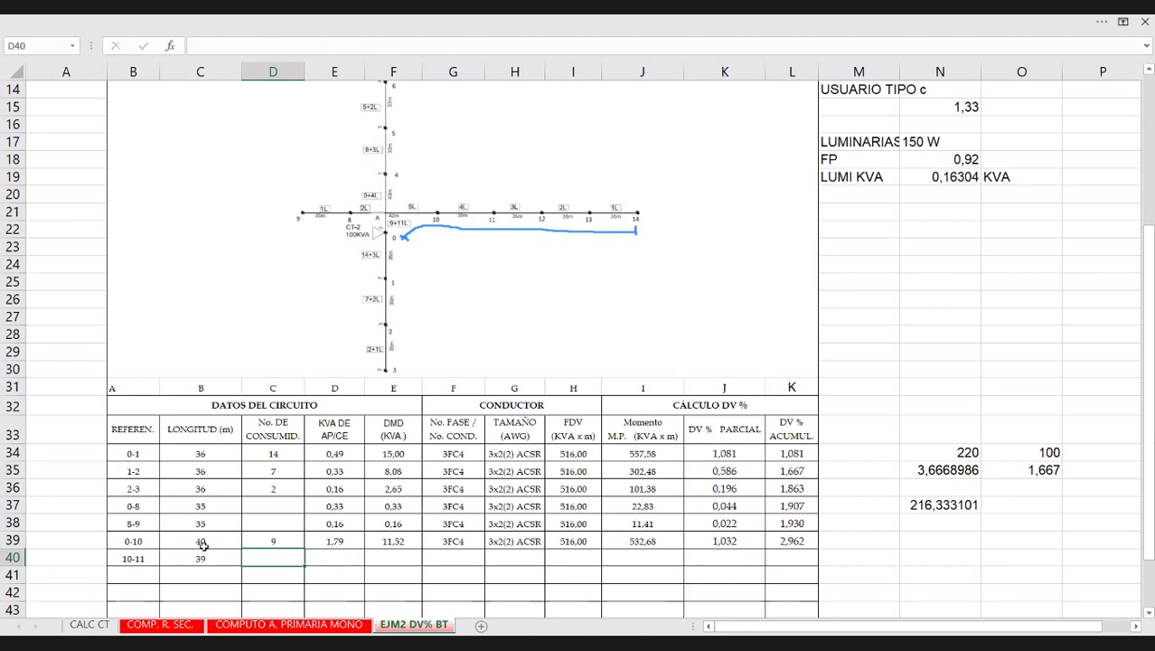
Calculate the lighting load of section 10-11 in E40 with +N19*4 and link its DMD in F40 to E40.
key(Right)
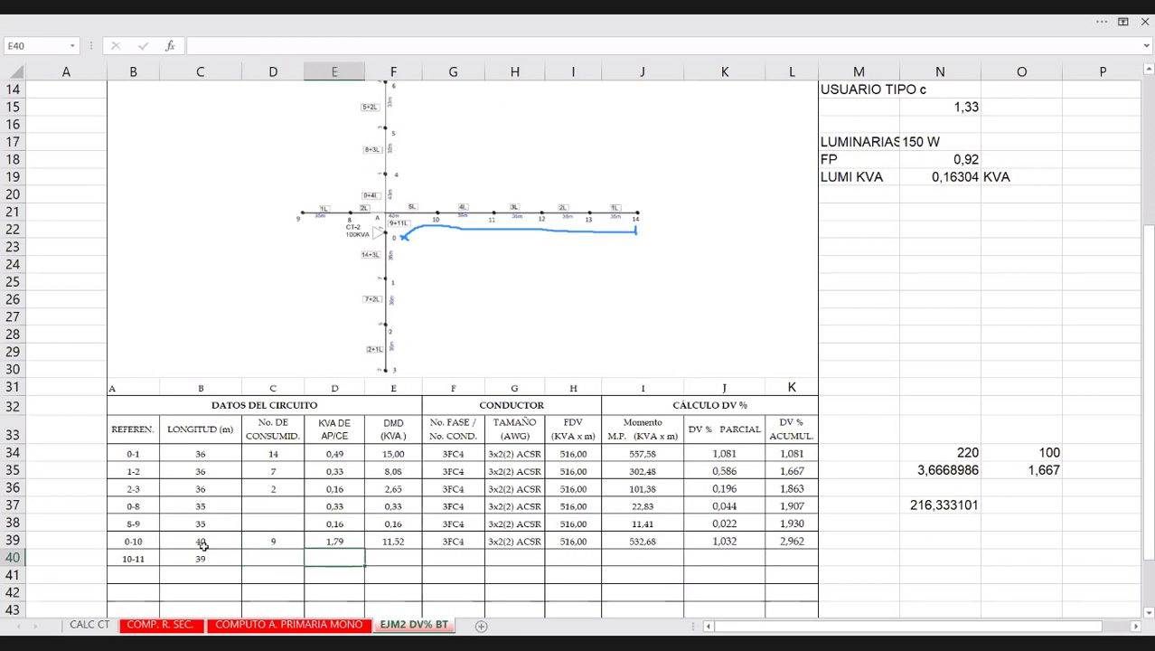
text(+)
click(930, 171)
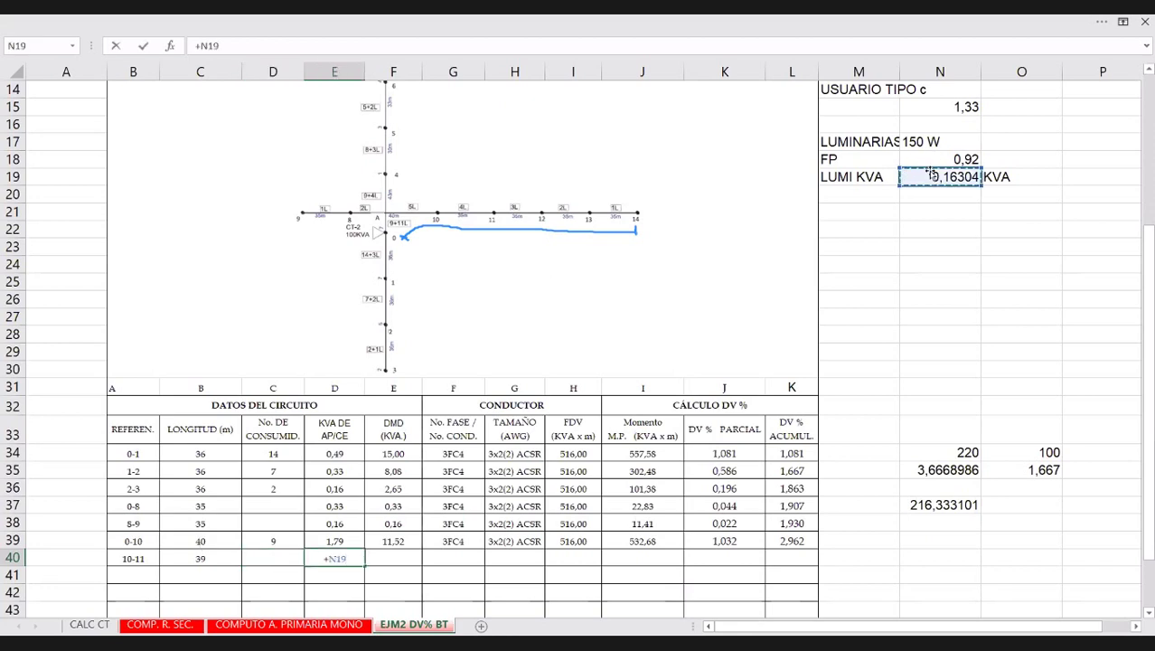
text(*4)
key(Return)
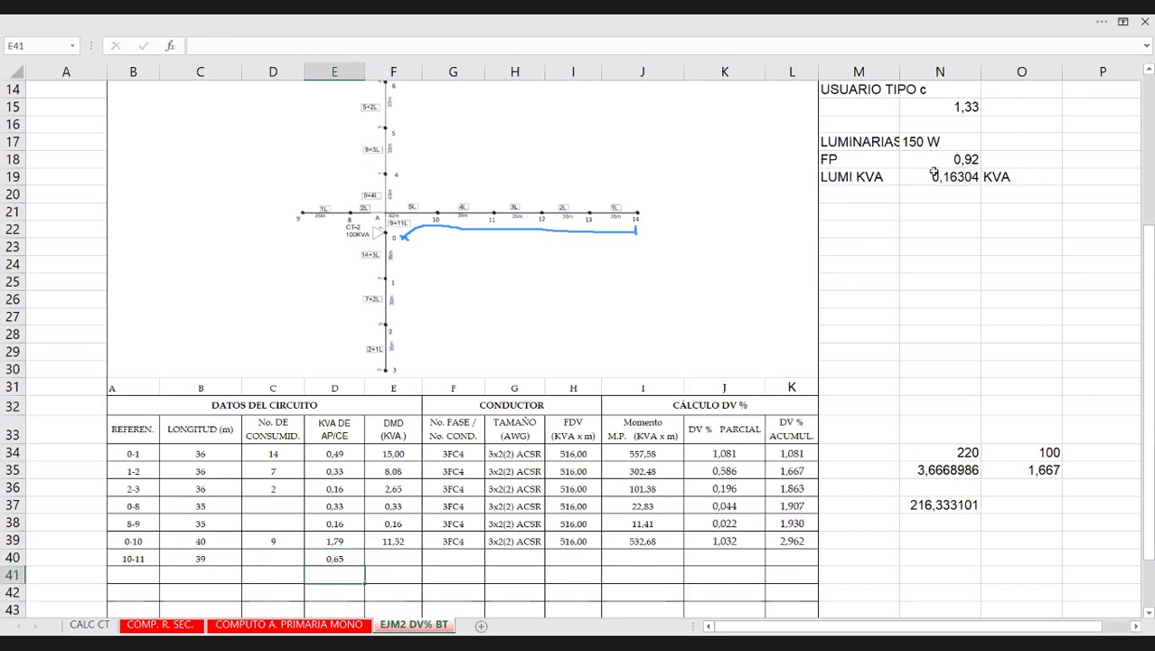
click(406, 557)
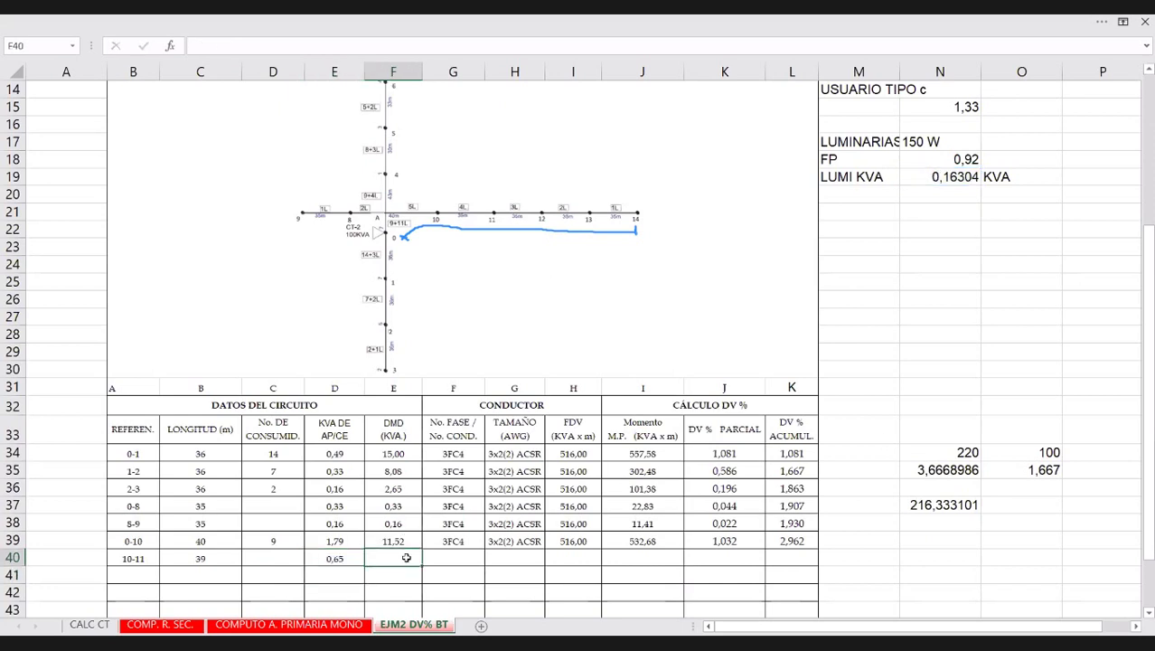
text(+)
click(346, 559)
key(Return)
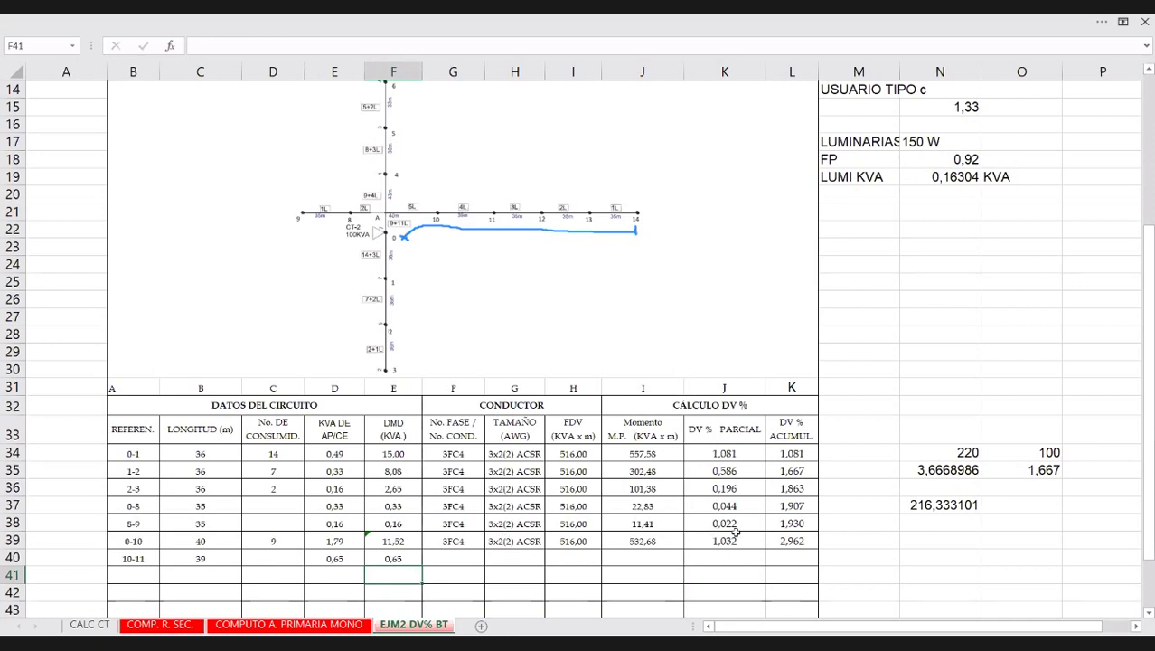
Copy the conductor and DV% cells G39:L39 into row 40 and check the accumulated DV% formula in L40.
drag(452, 540, 768, 540)
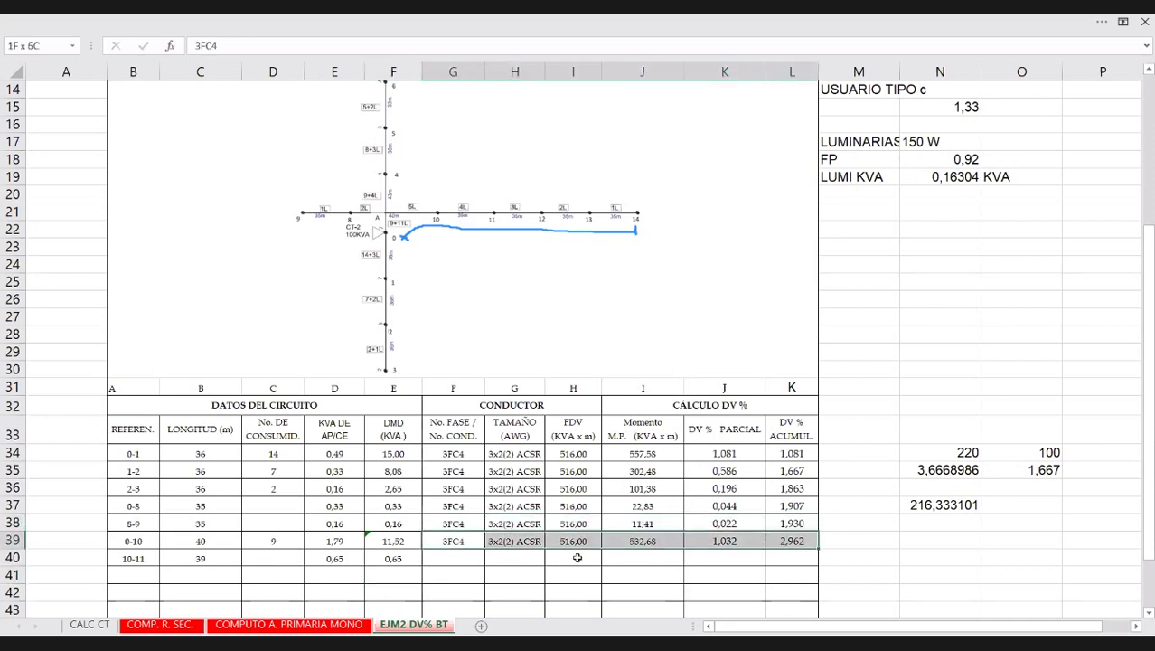
key(ctrl+c)
click(430, 555)
key(ctrl+v)
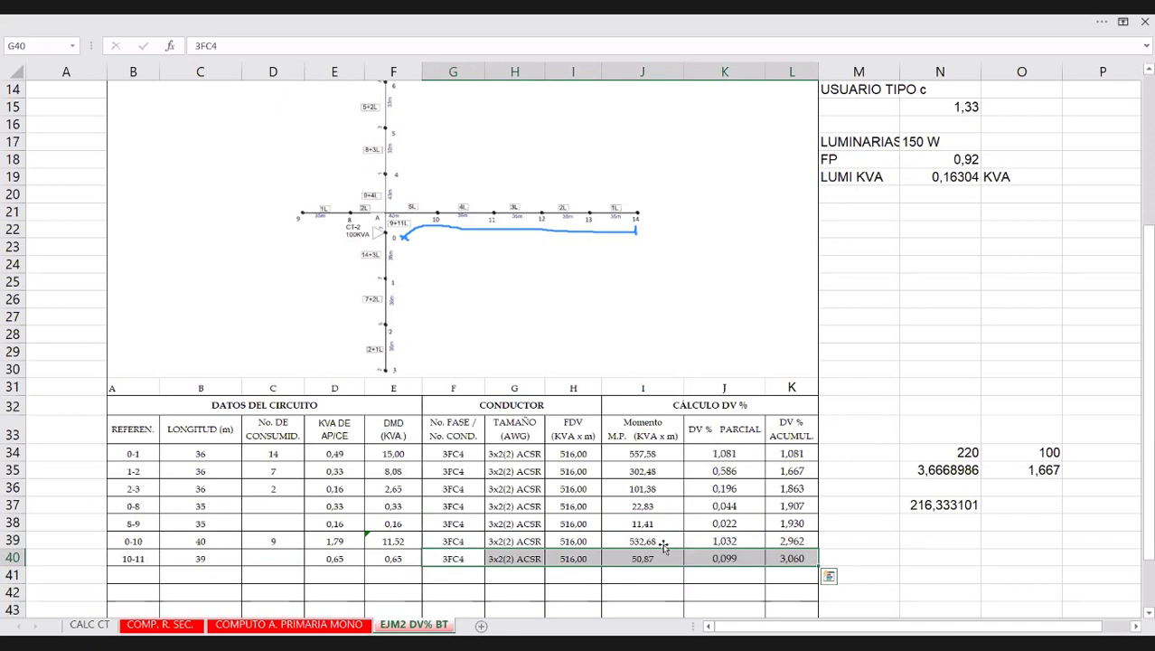
click(794, 558)
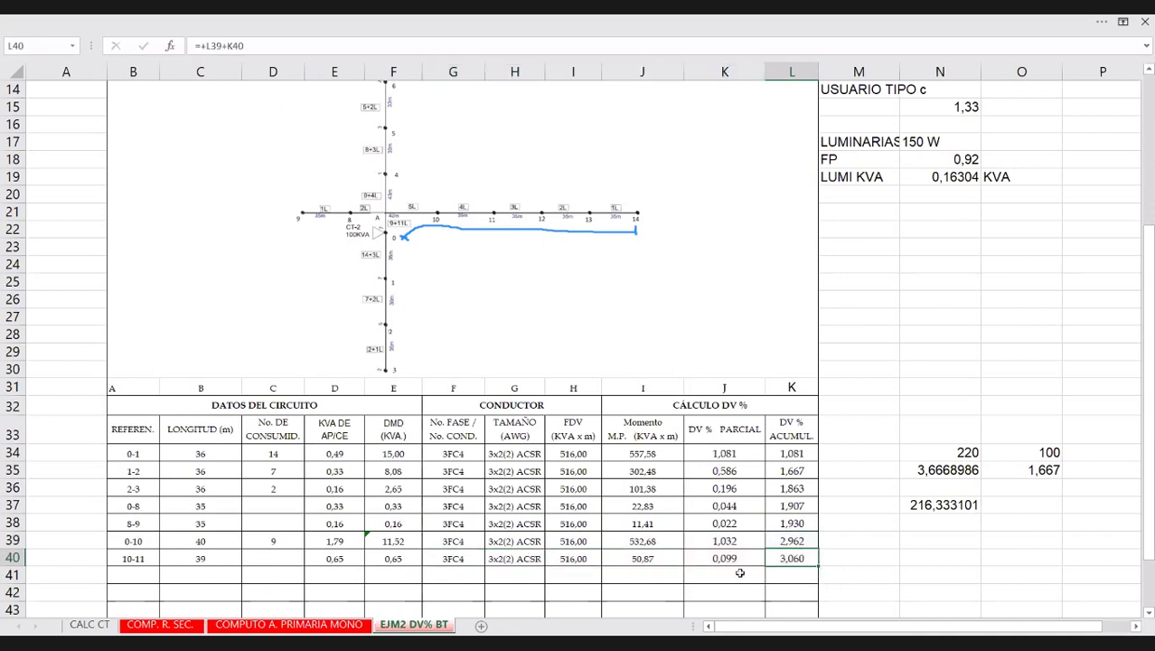
Start the section 11-12 row in row 41 with a length of 35 m.
scroll(136, 525, down, 1)
click(136, 524)
text(11-12)
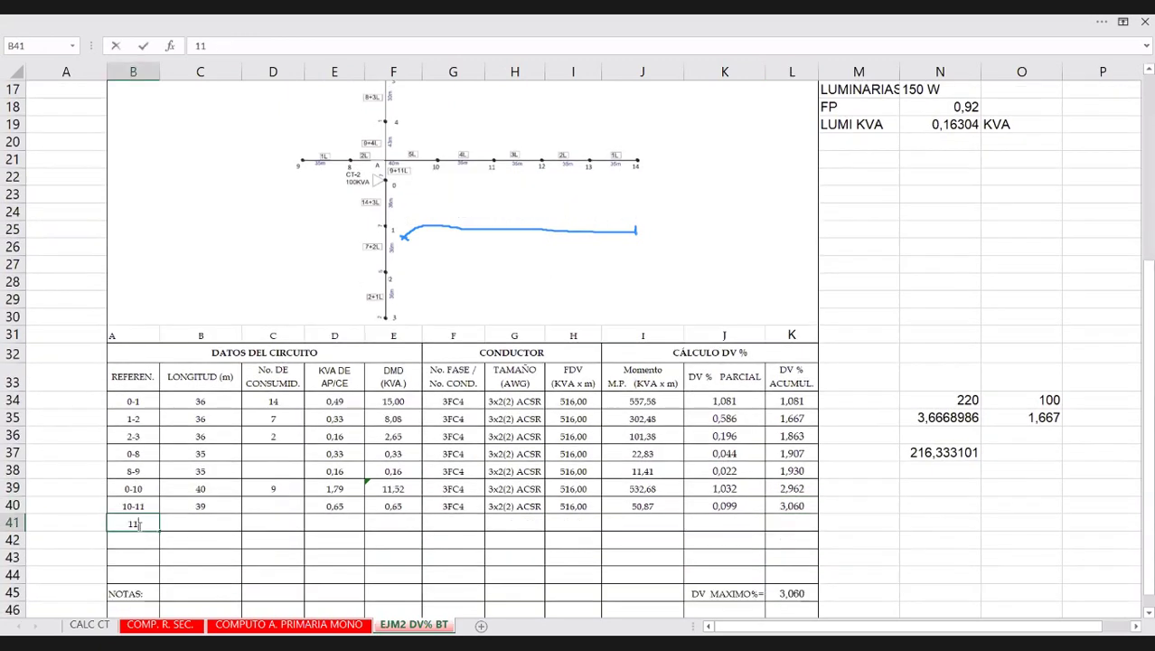
click(206, 520)
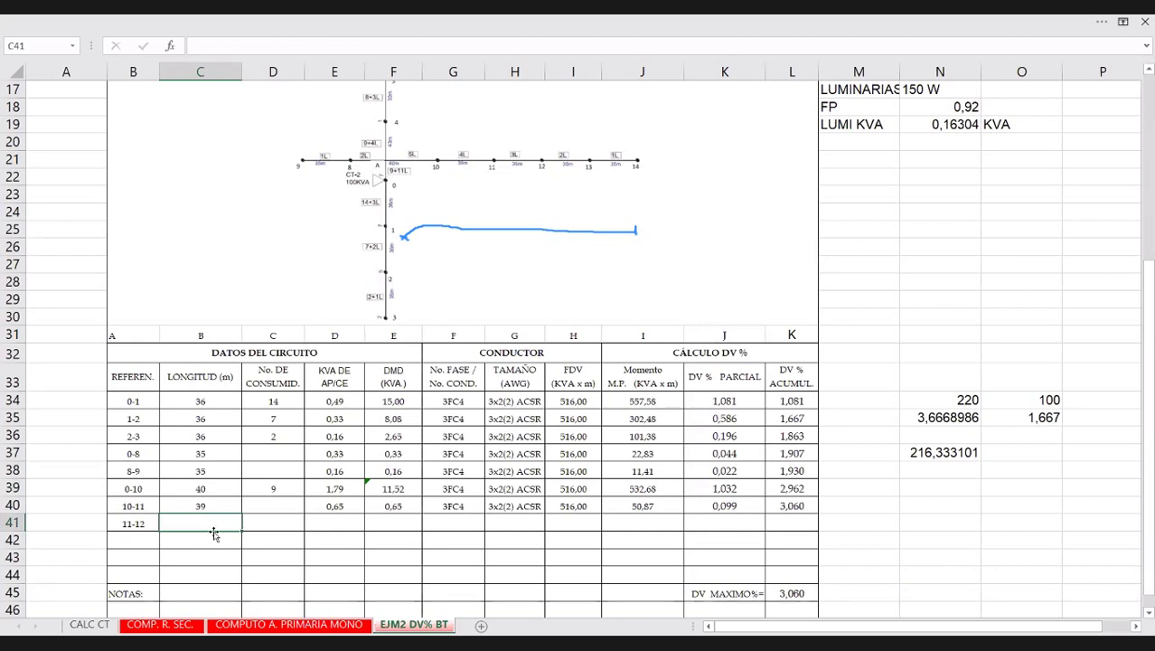
click(328, 525)
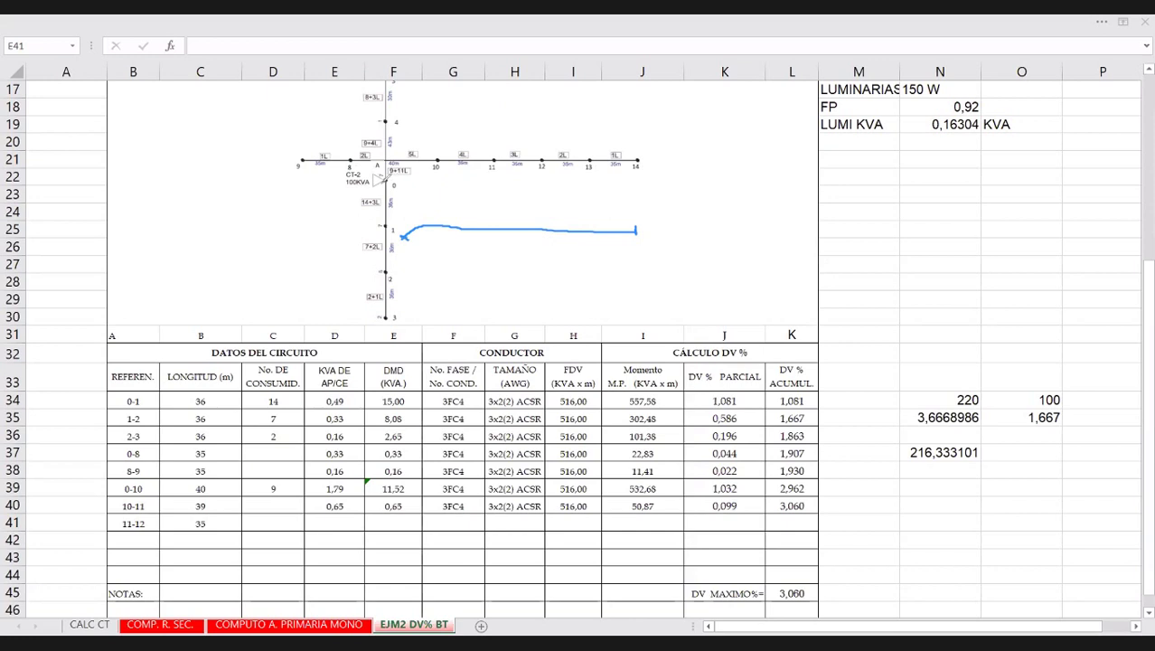
Mark nodes 10, 11, 12, 13 and 14 on the circuit diagram with red dots.
mouse_move(378, 187)
mouse_down()
mouse_move(365, 170)
mouse_move(379, 192)
mouse_up()
drag(377, 189, 376, 181)
click(440, 183)
click(498, 181)
click(545, 183)
click(591, 181)
click(639, 185)
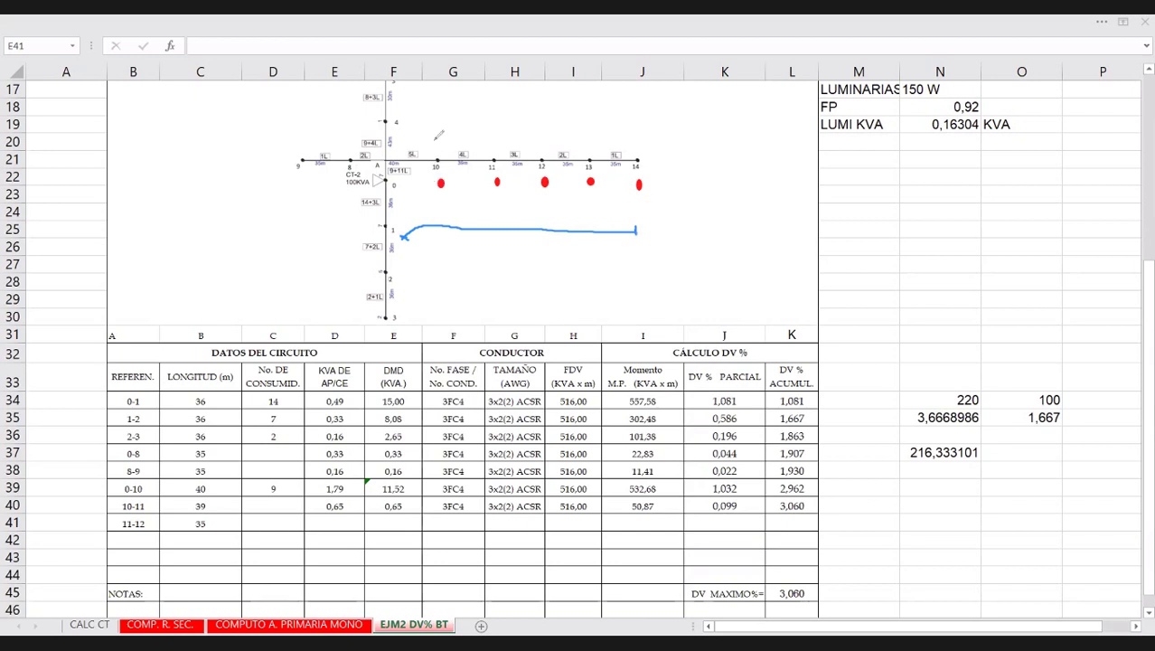
Sketch red strokes fanning upward from node 10 on the circuit diagram, and undo them.
mouse_move(442, 115)
mouse_down()
mouse_move(456, 138)
mouse_move(490, 125)
mouse_up()
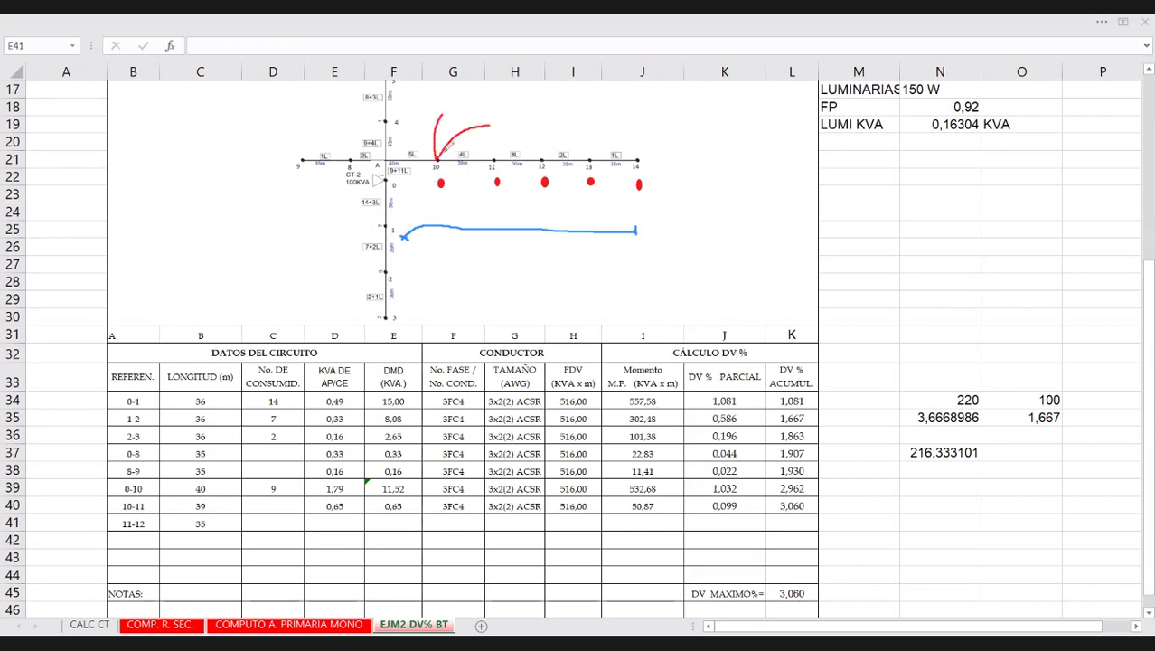
drag(438, 155, 488, 117)
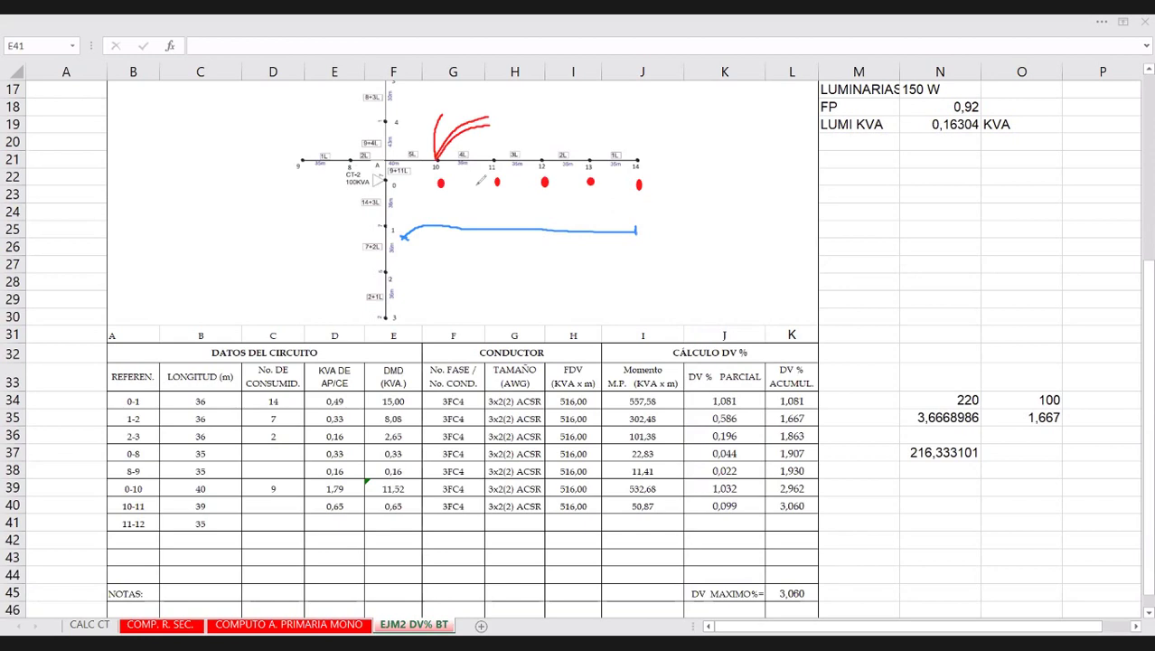
key(ctrl+z)
key(ctrl+z)
key(ctrl+z)
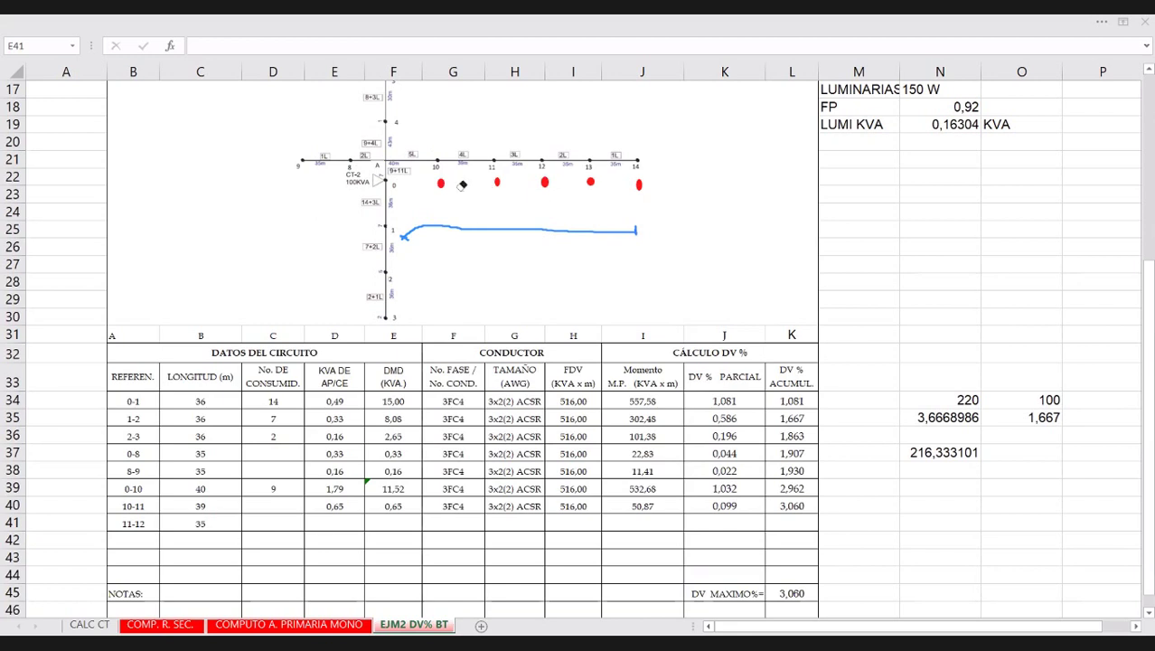
Erase the red dots at nodes 10 to 14 and clear the blue branch stroke from the circuit diagram.
click(496, 181)
click(440, 183)
click(544, 182)
click(592, 182)
click(639, 183)
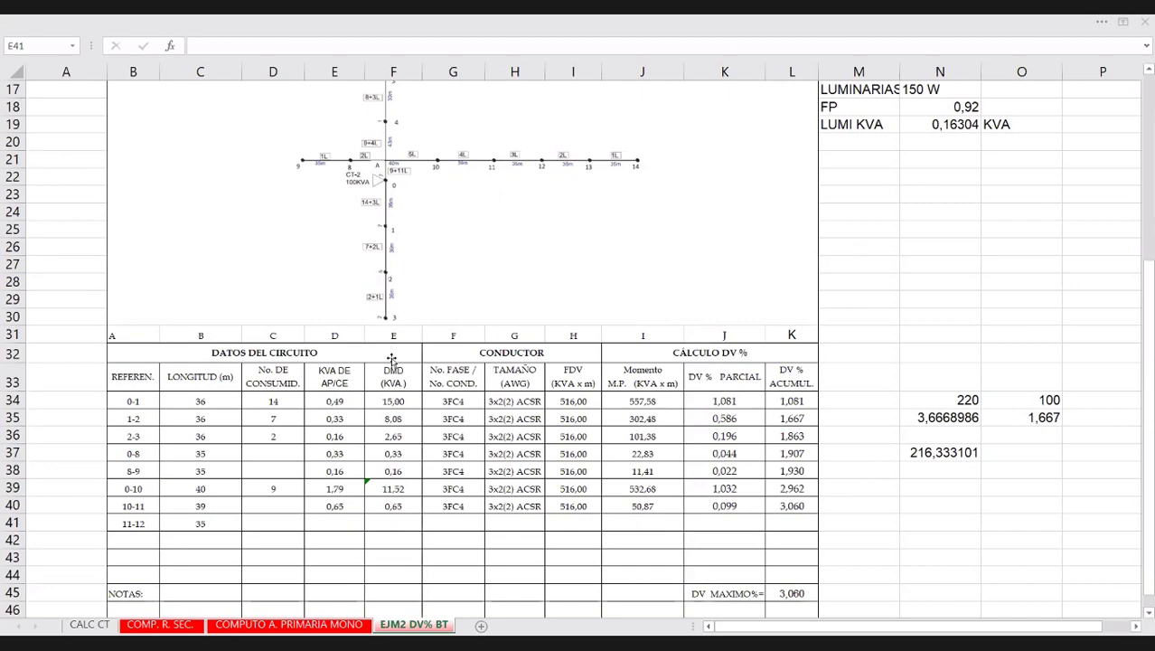
Mark node A in red, draw arrows towards nodes 10 and 5, add lines beside branch 0-3 and across node 0, and clear the annotations.
scroll(390, 354, up, 3)
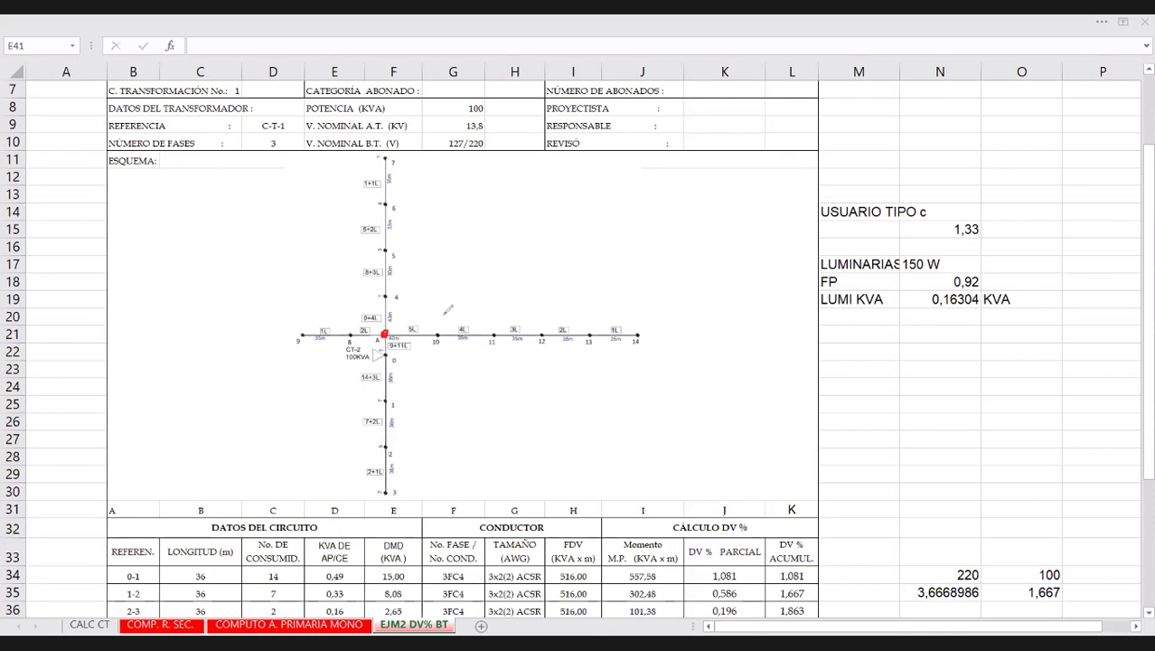
drag(412, 318, 447, 313)
mouse_move(357, 304)
mouse_down()
mouse_move(357, 272)
mouse_move(363, 289)
mouse_up()
drag(410, 366, 410, 496)
drag(520, 358, 385, 359)
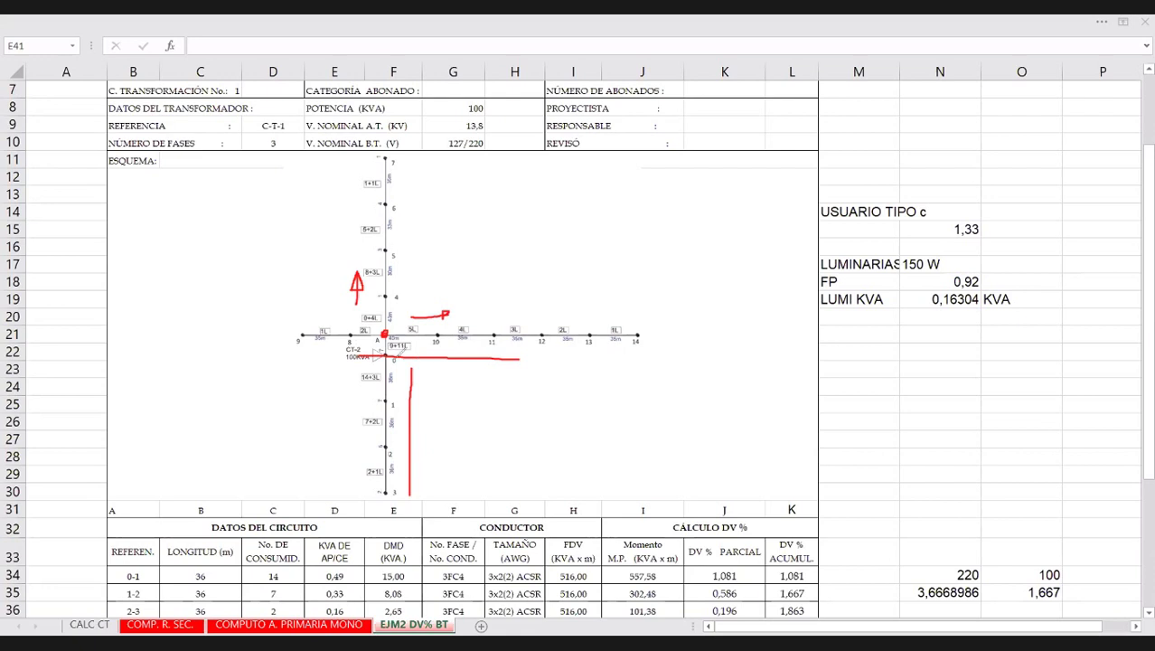
key(Escape)
scroll(420, 394, down, 1)
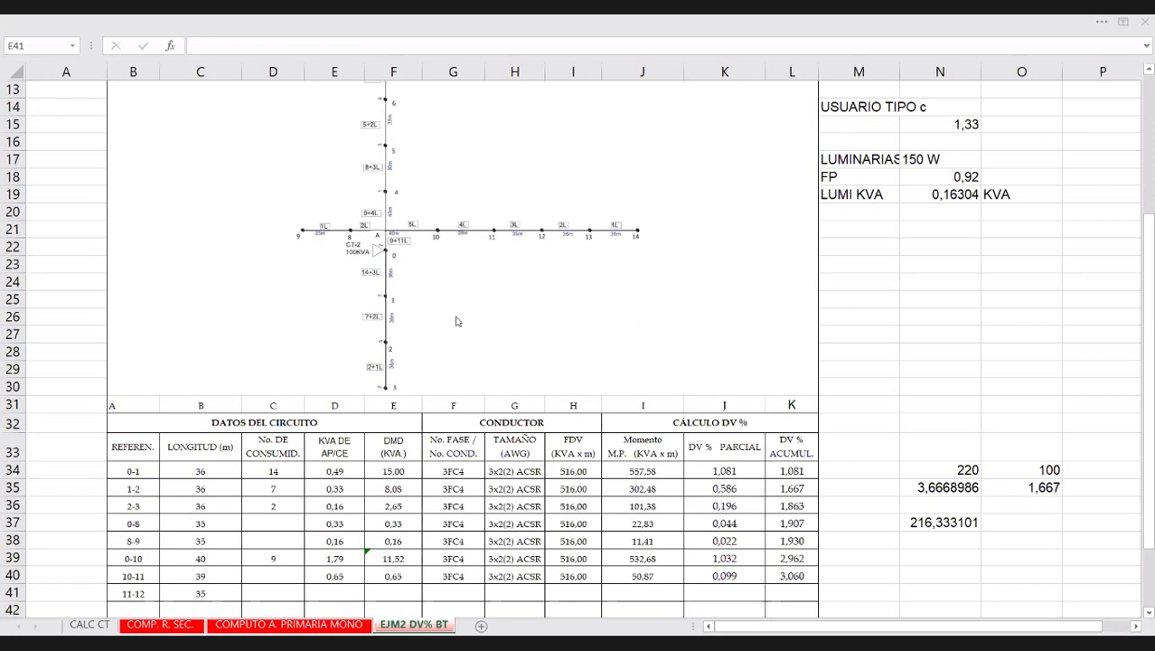
click(201, 560)
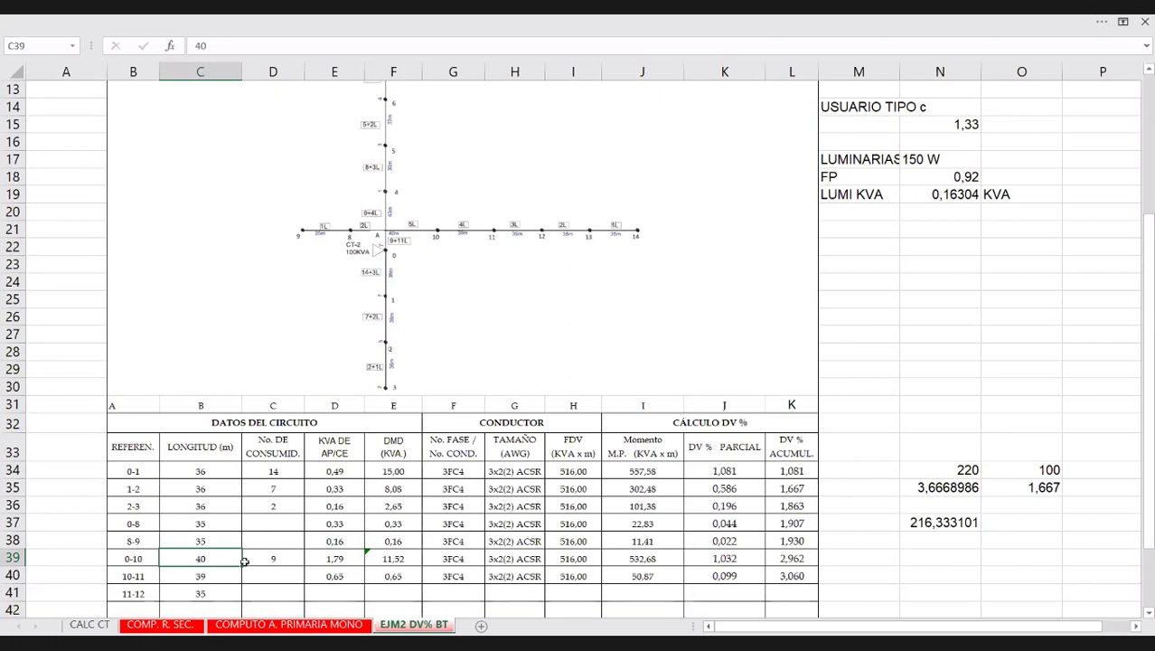
key(Right)
key(Right)
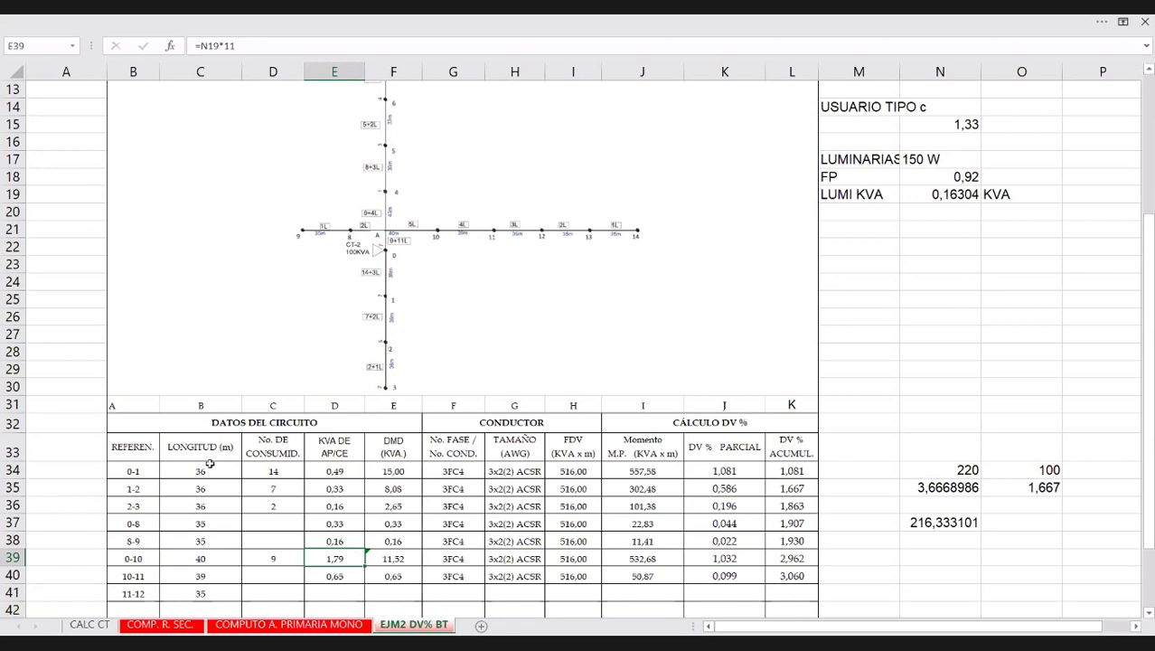
Start the section 12-13 row in row 42 with a length of 35 m.
scroll(209, 475, down, 1)
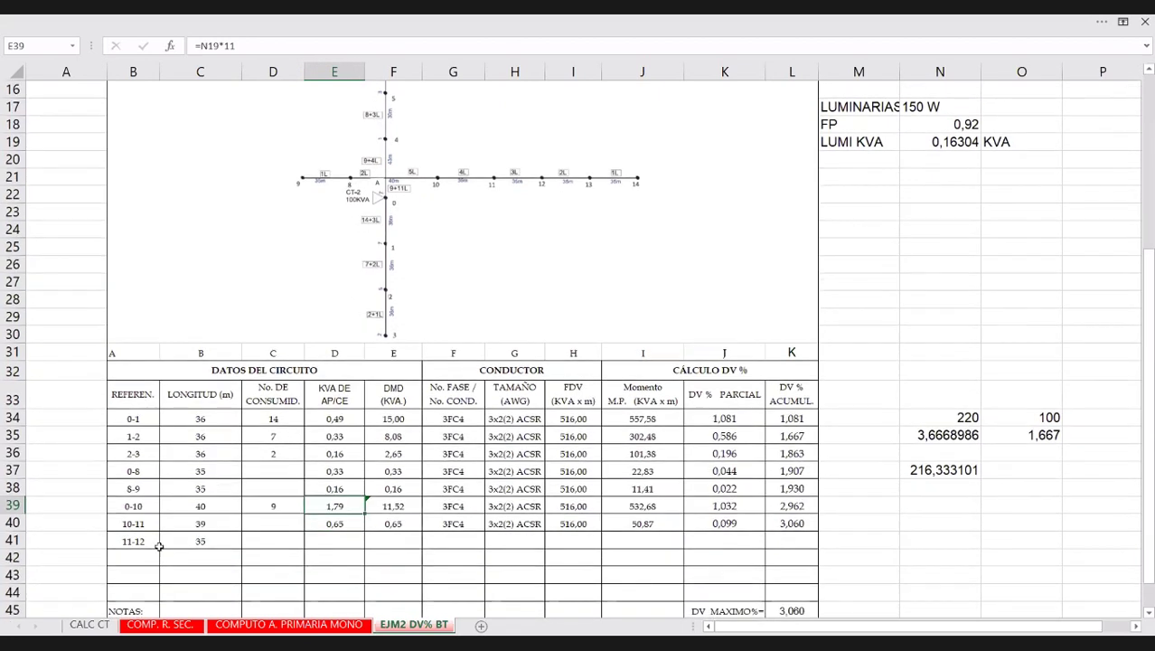
click(125, 559)
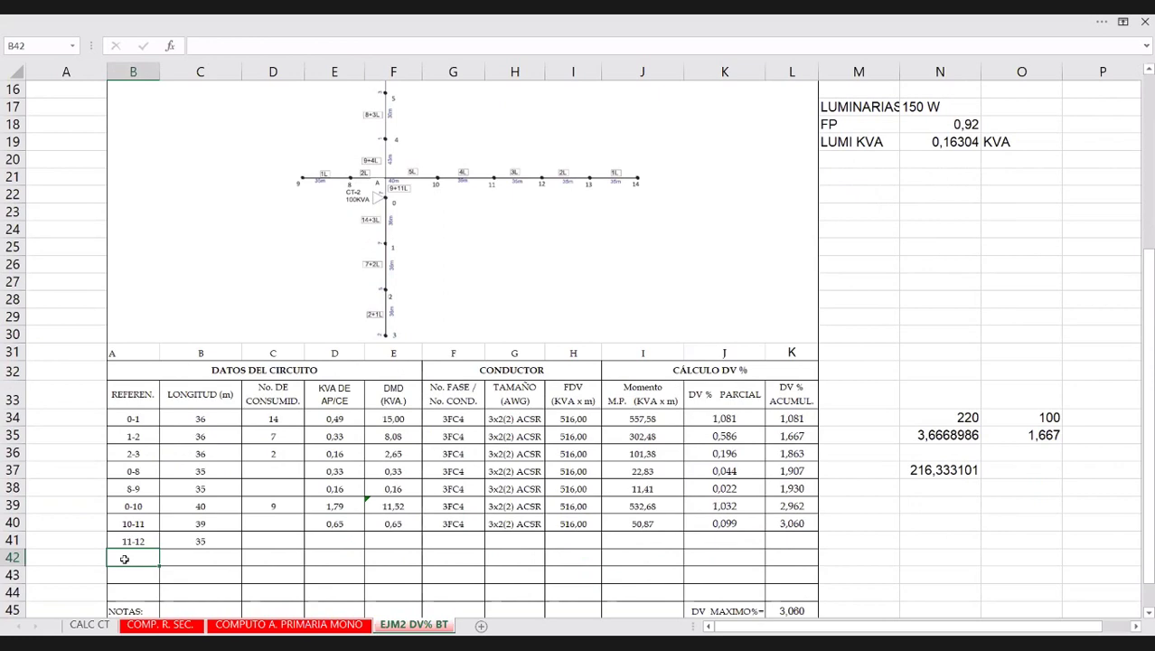
text(12-13)
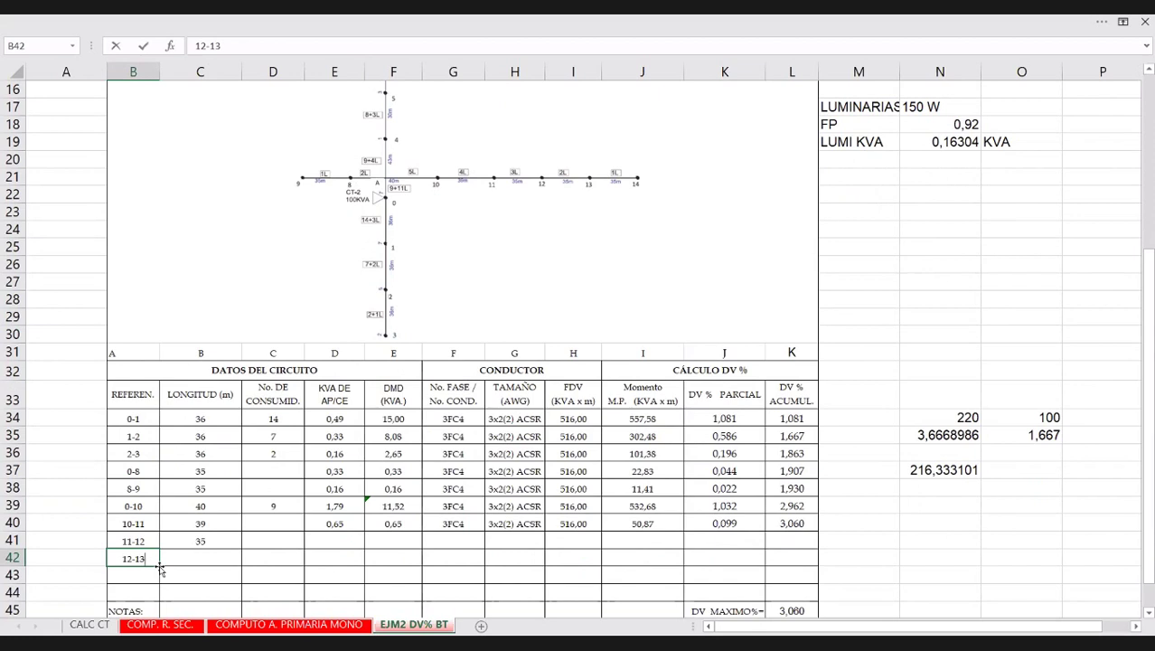
key(Tab)
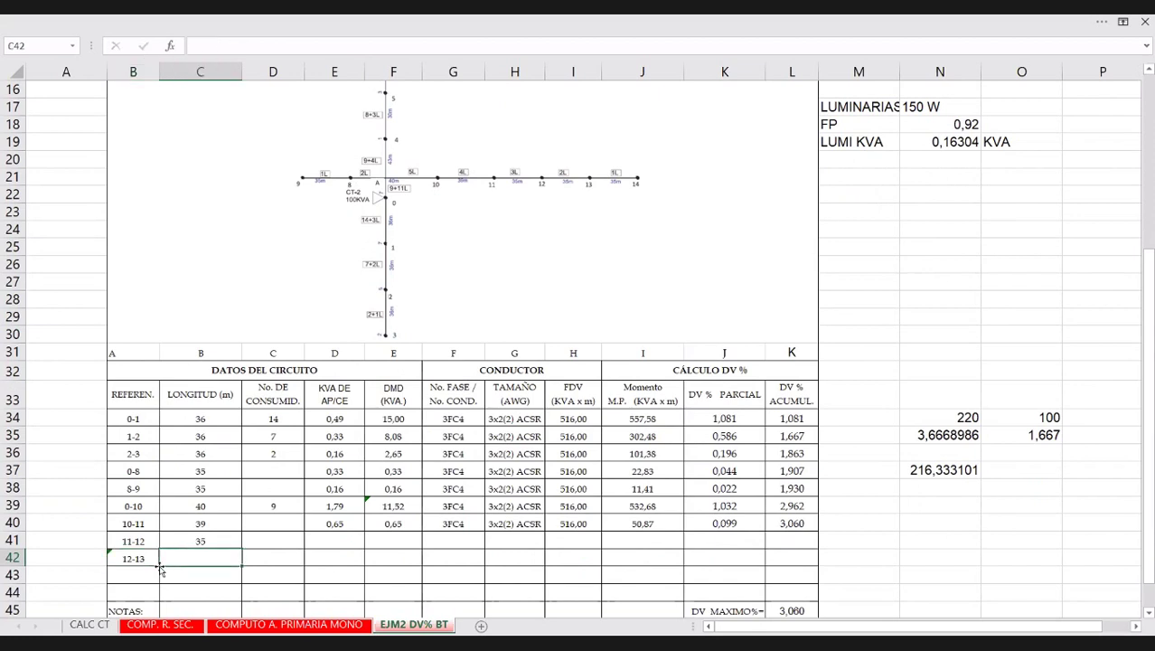
text(35)
click(309, 561)
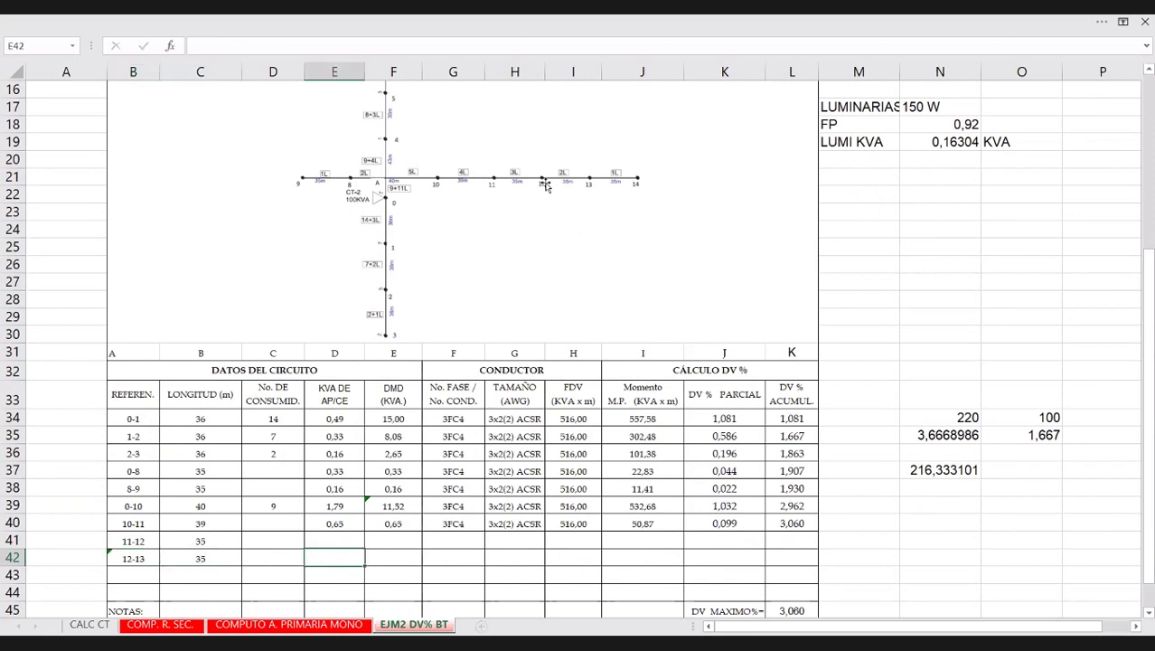
Calculate section 11-12's KVA AP/CE from the luminaire KVA in N19 for three luminaires, and set its DMD equal to that value.
click(348, 540)
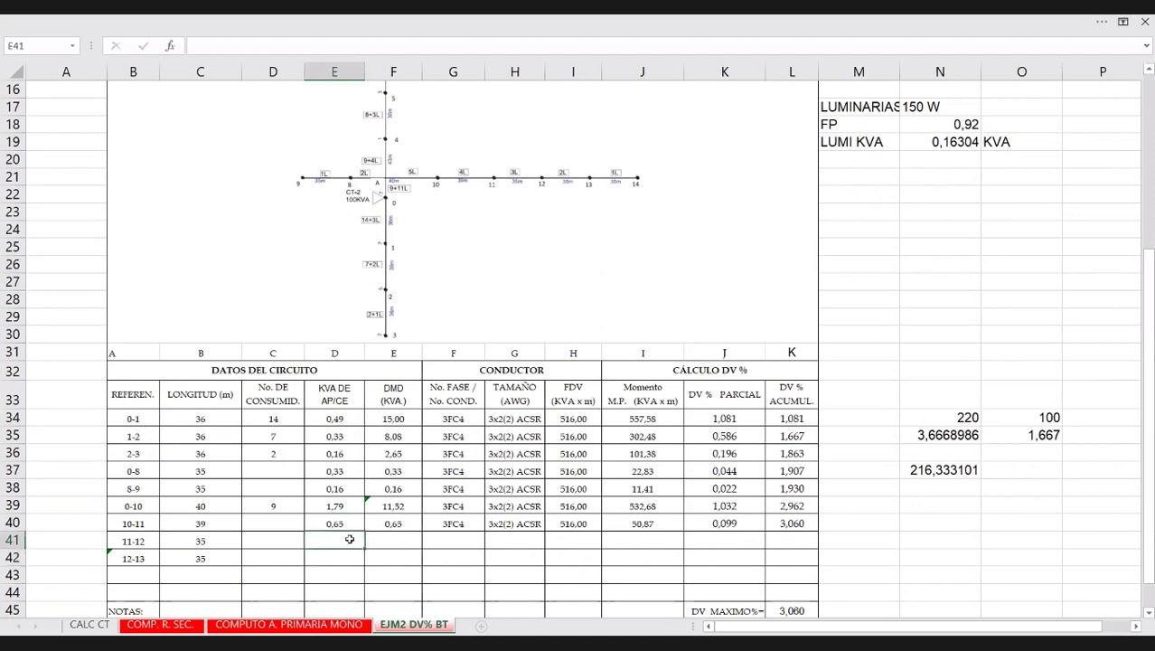
text(=)
click(954, 142)
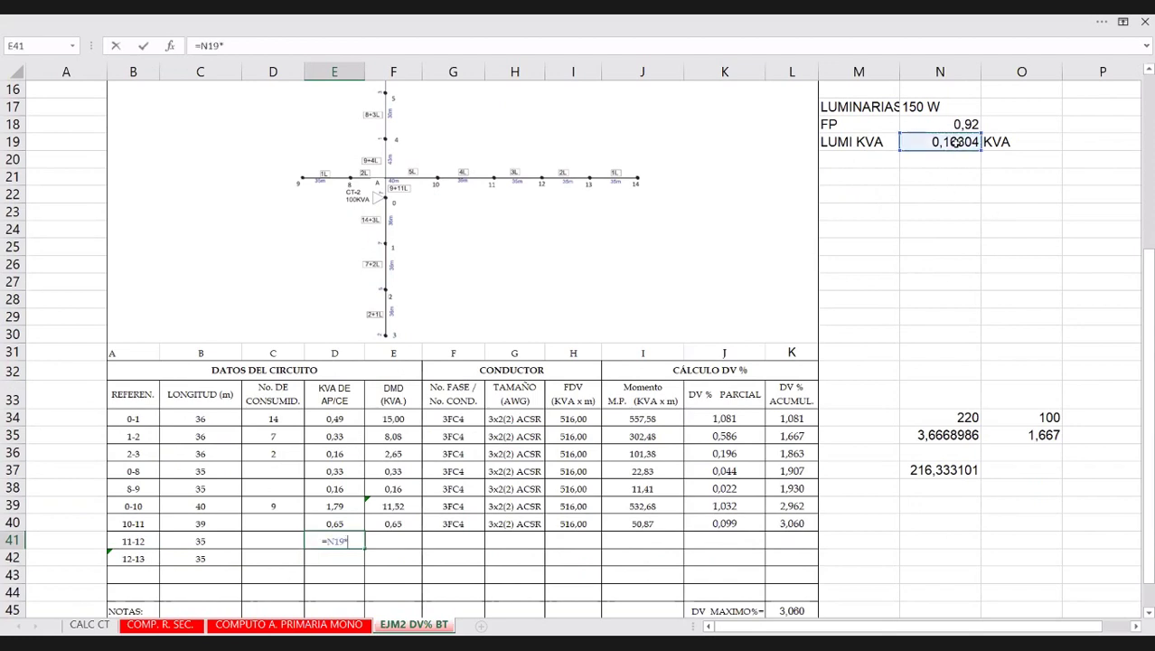
key(Return)
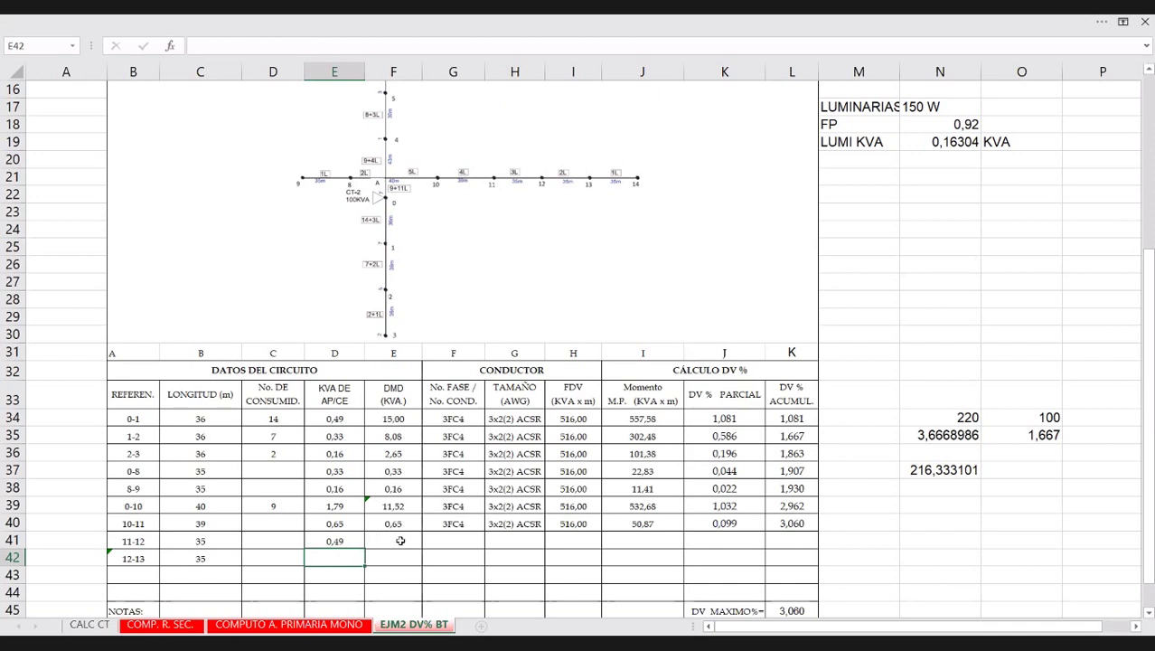
click(395, 540)
text(=)
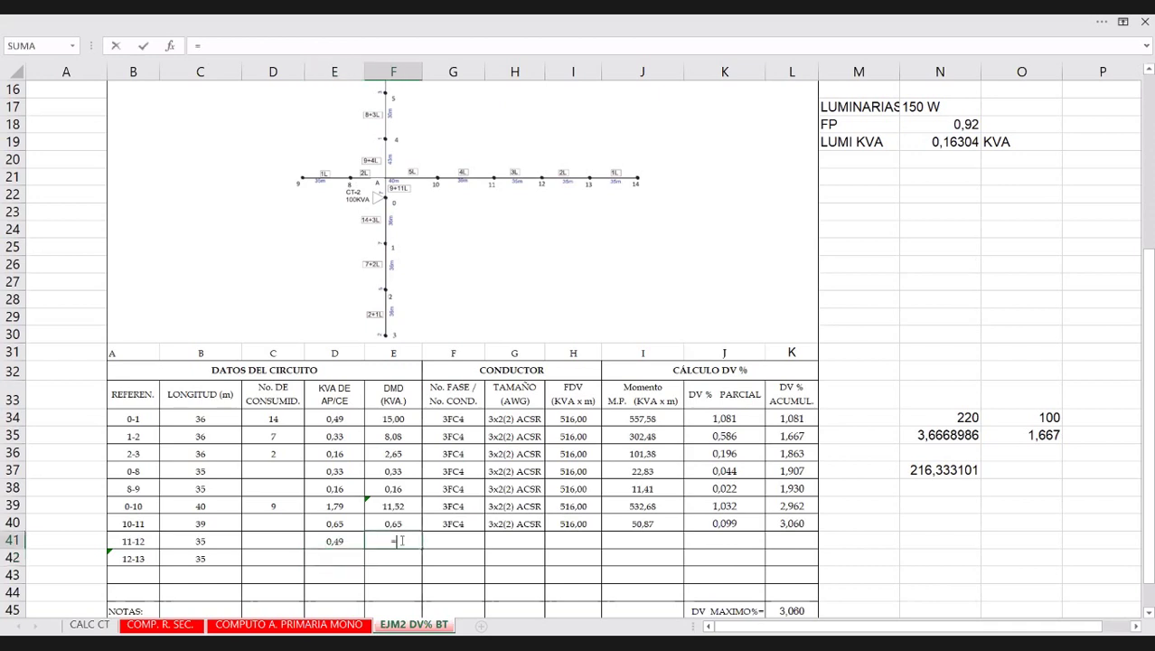
click(347, 542)
key(Return)
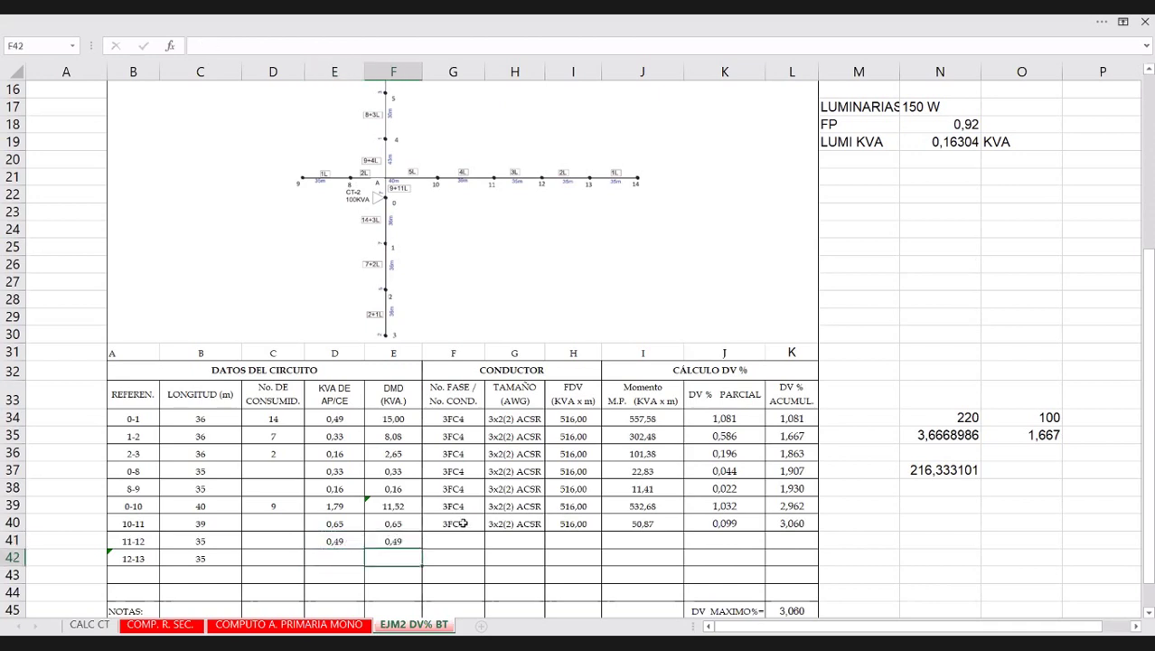
Copy the conductor data and DV% calculations from the 10-11 row into the 11-12 row.
drag(456, 525, 749, 527)
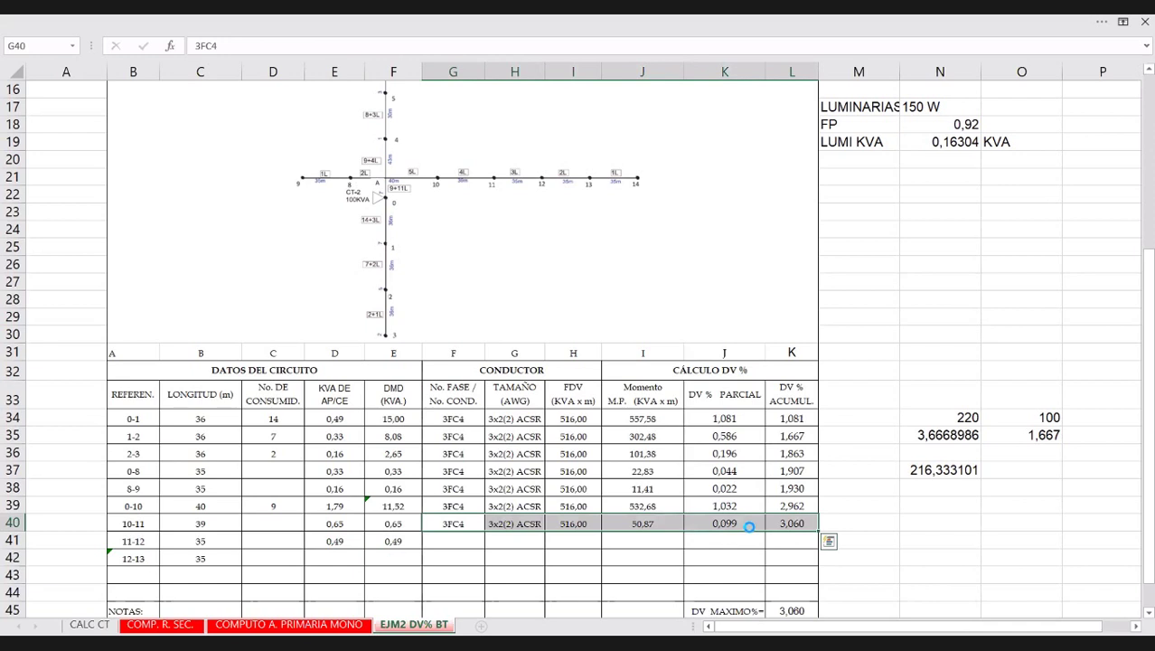
key(ctrl+c)
click(427, 541)
key(ctrl+v)
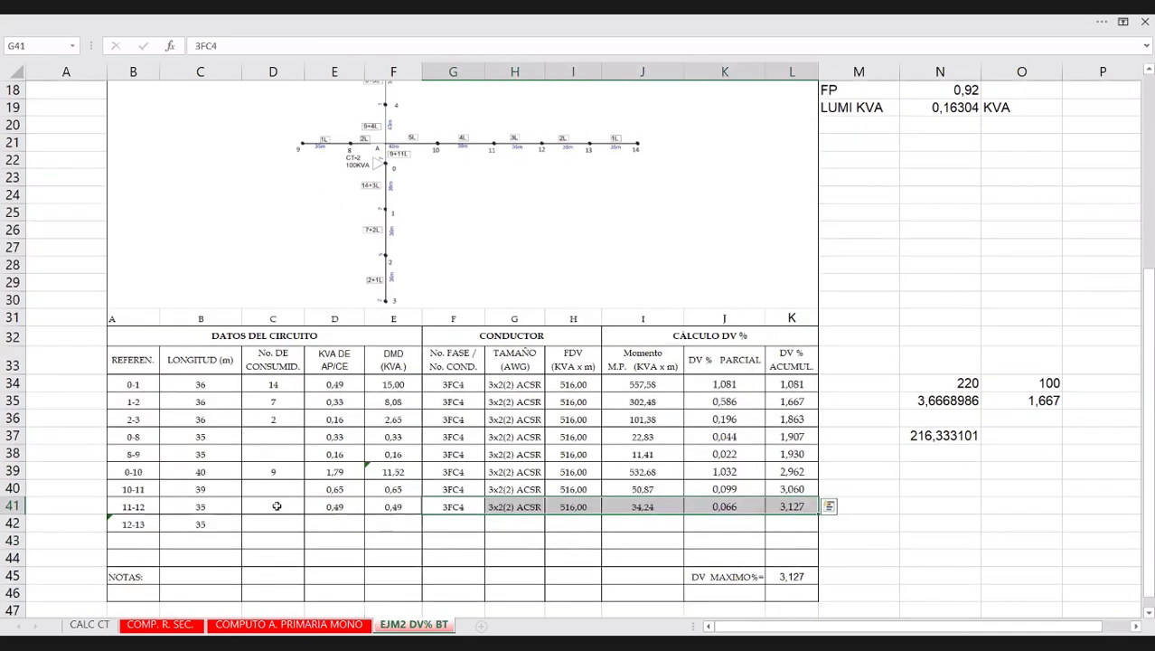
Calculate section 12-13's KVA AP/CE from the luminaire KVA for two luminaires, and set its DMD equal to that value.
scroll(311, 524, down, 1)
scroll(334, 512, down, 1)
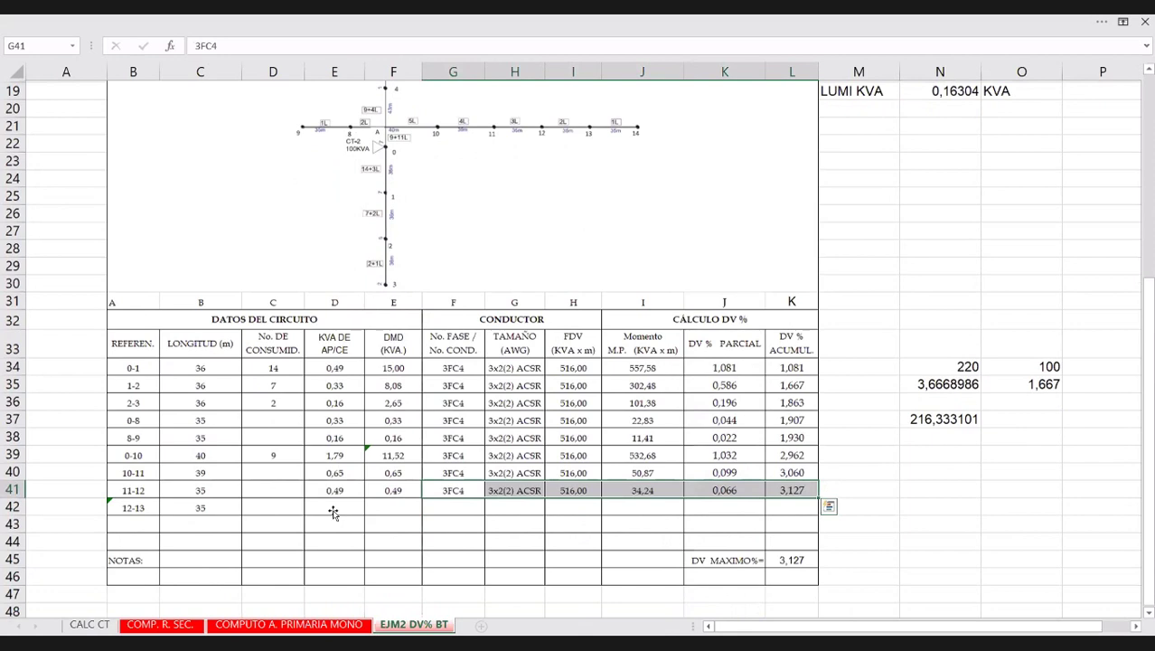
click(333, 512)
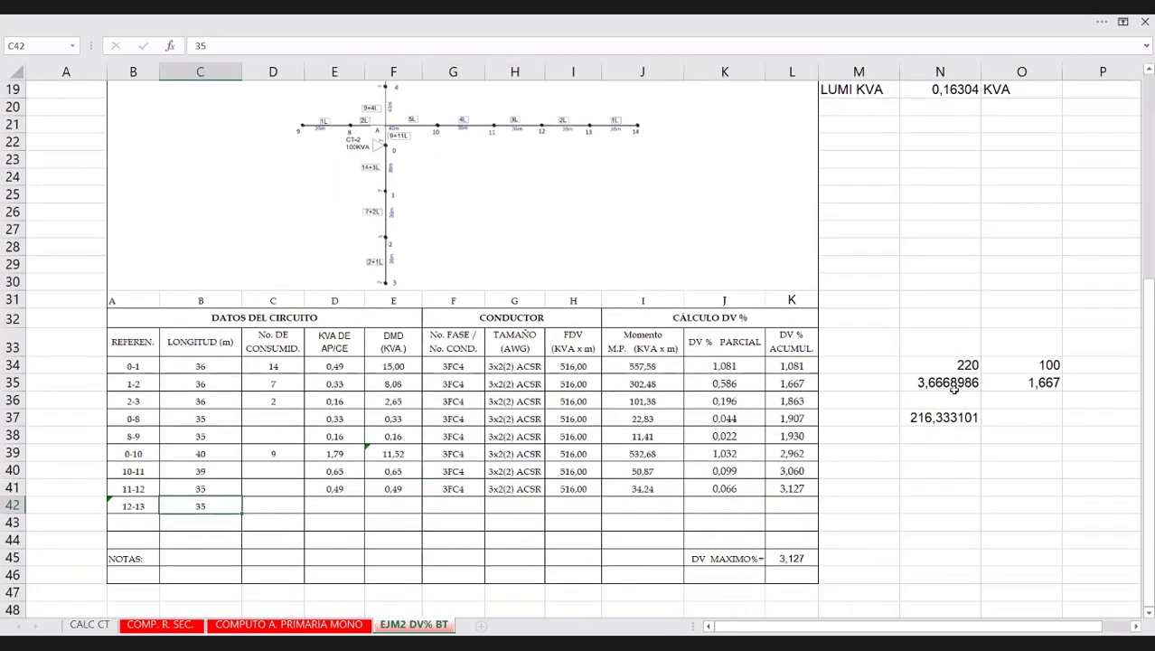
text(+)
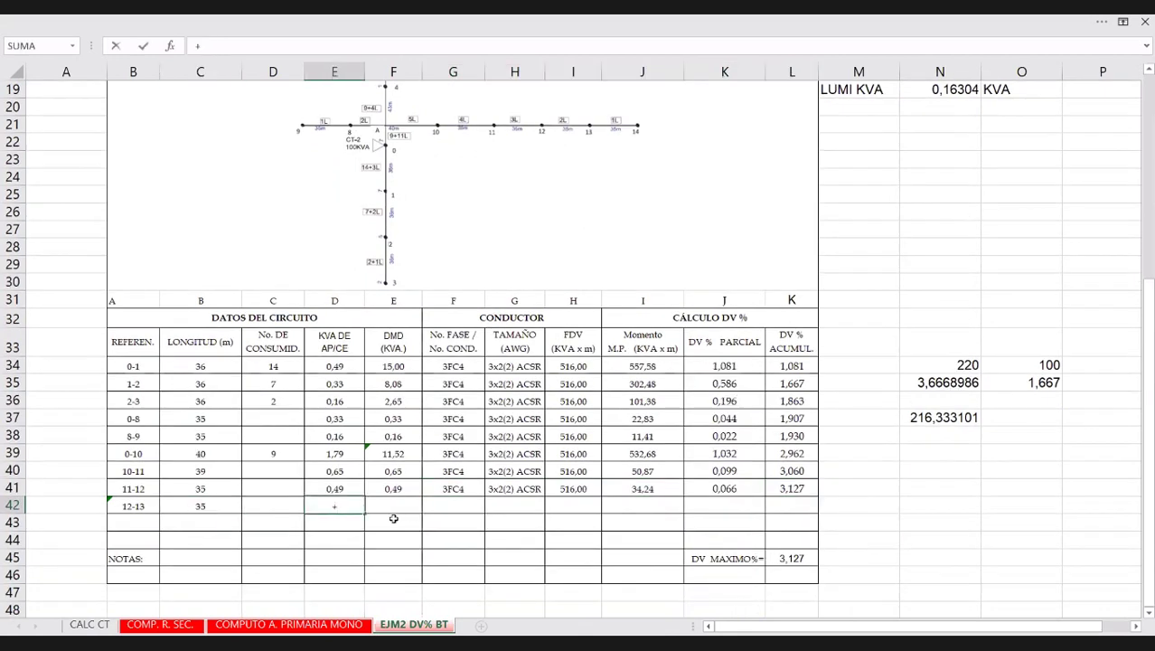
scroll(393, 518, up, 1)
key(Return)
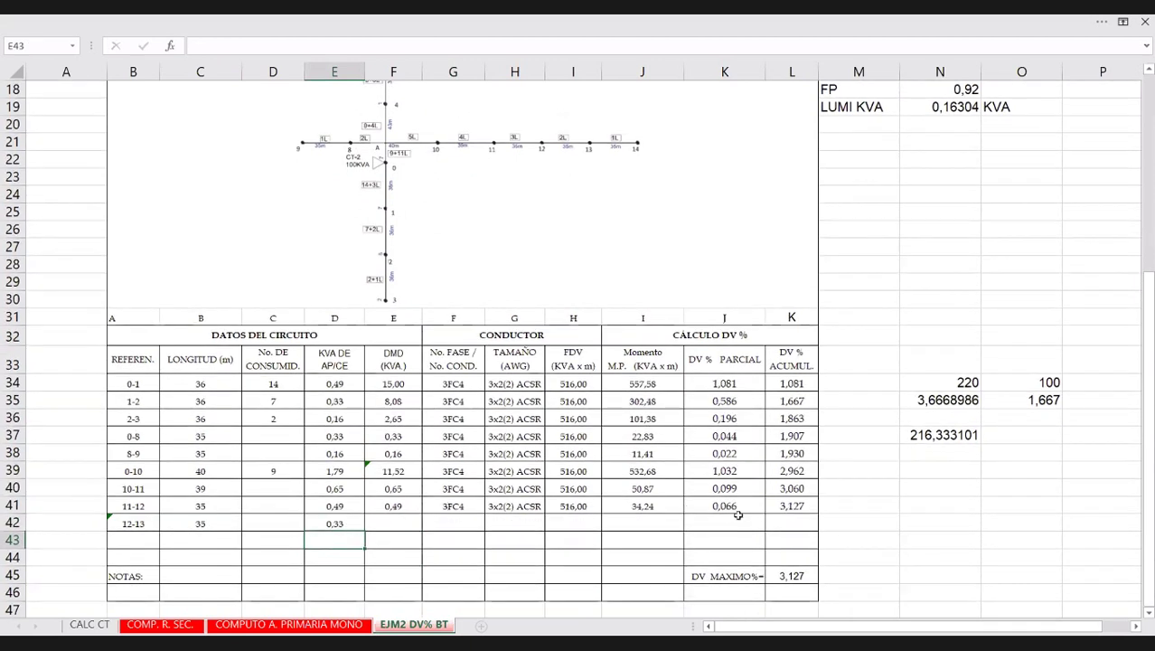
key(Right)
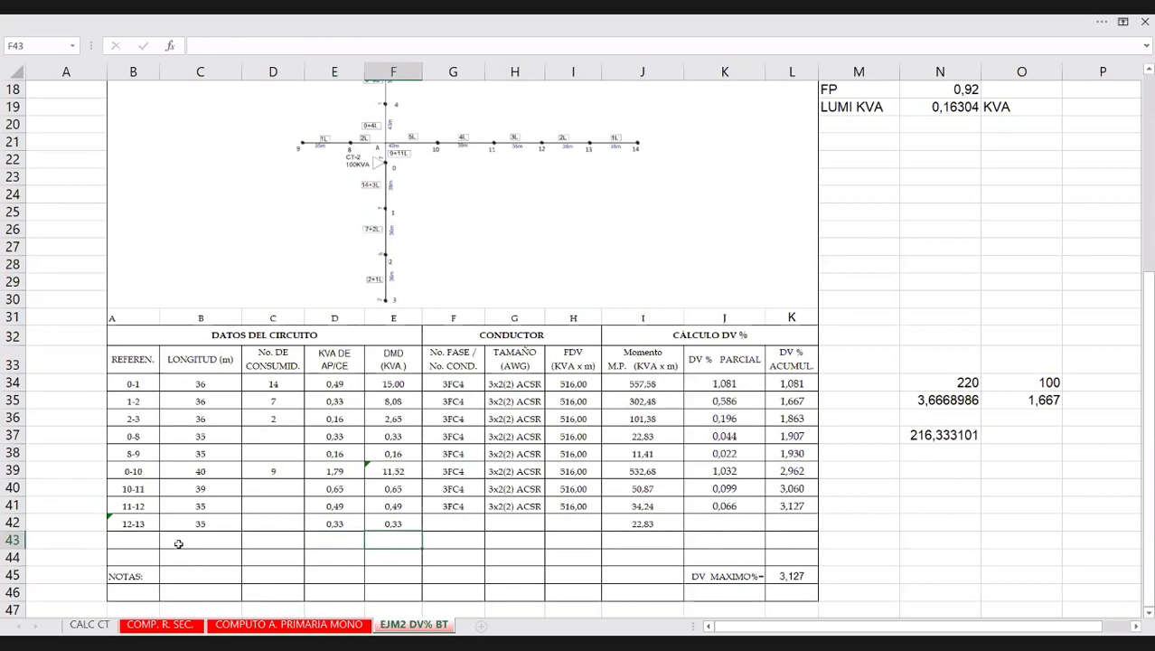
Copy the conductor data and DV% calculations from the 11-12 row into the 12-13 row.
key(Up)
key(Up)
key(Right)
key(ctrl+shift+Right)
key(ctrl+c)
key(Down)
key(Return)
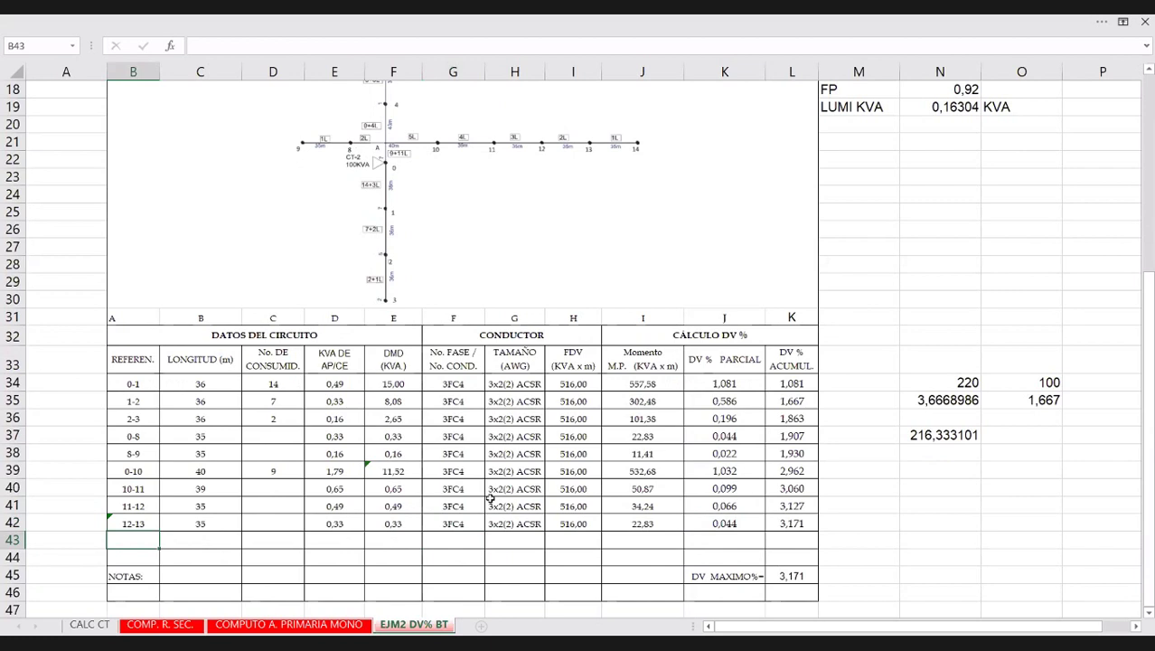
Start the section 13-14 row in row 43 with a length of 35 m and KVA AP/CE linked to N19.
text(13-14)
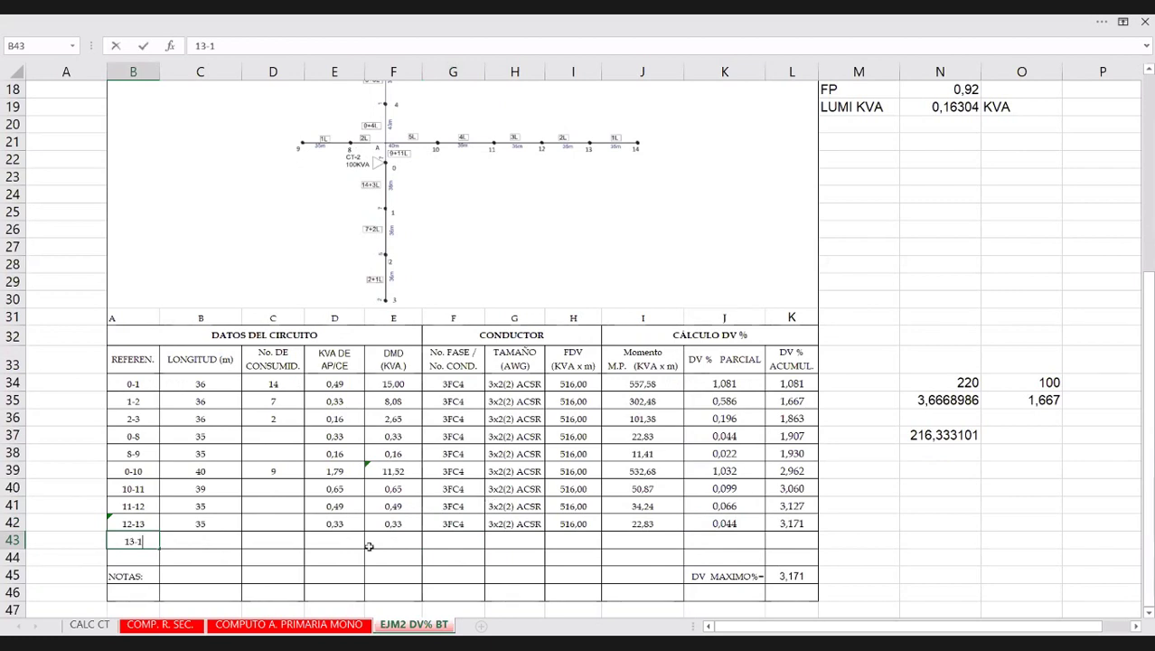
click(212, 541)
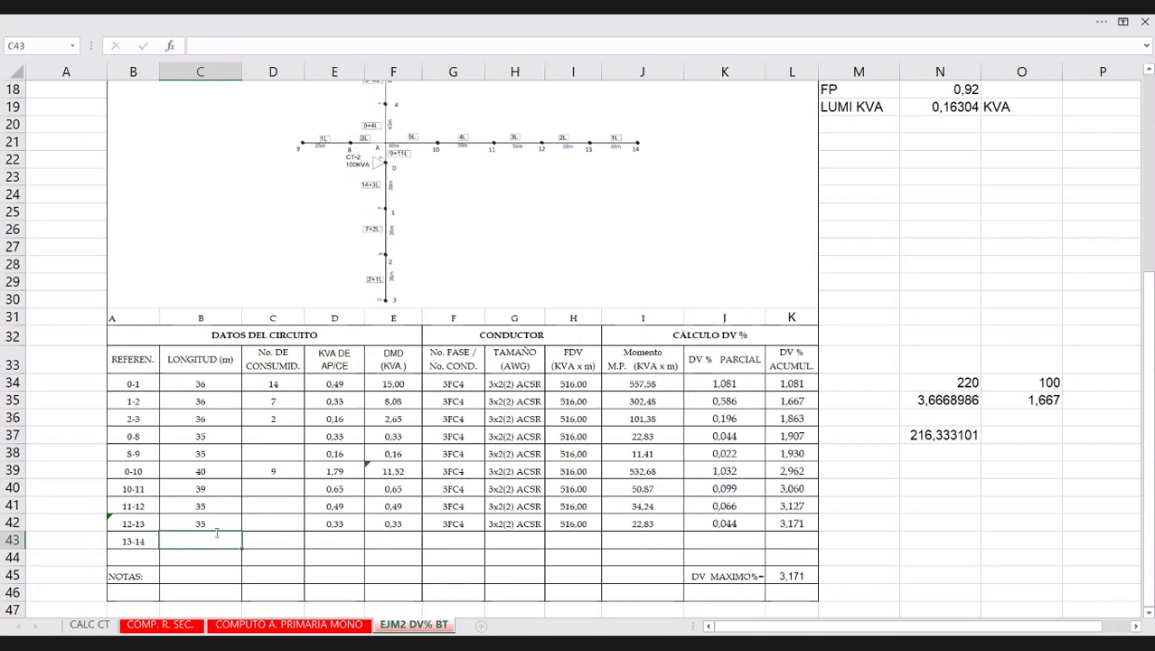
text(35)
key(Tab)
click(331, 544)
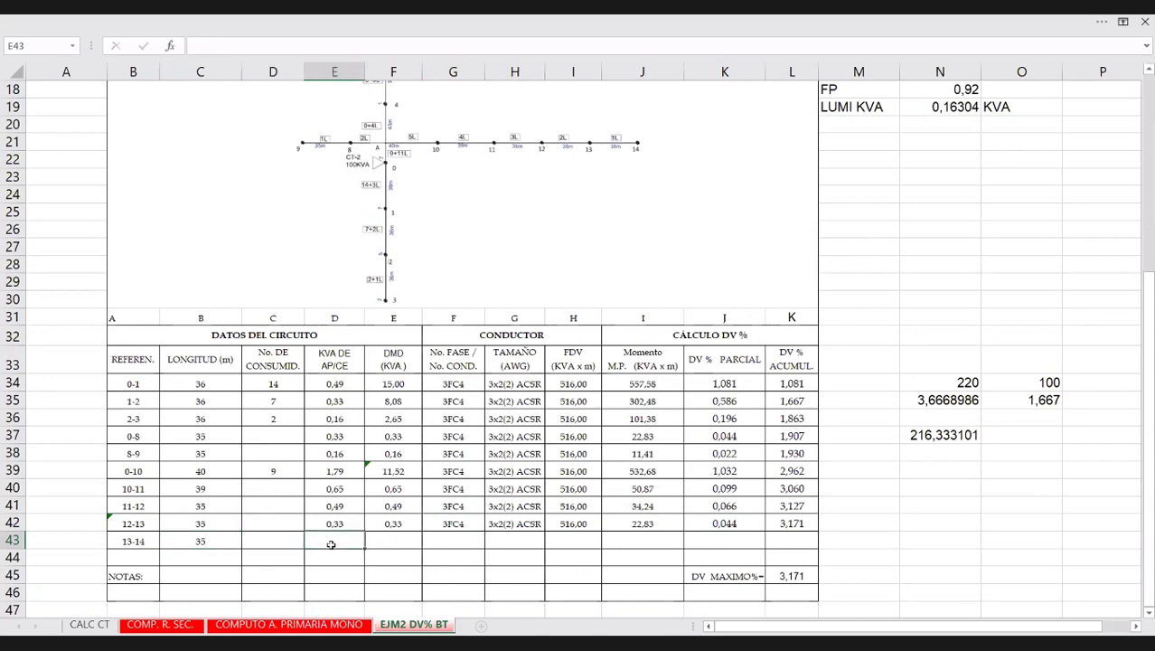
text(=)
click(945, 109)
key(Return)
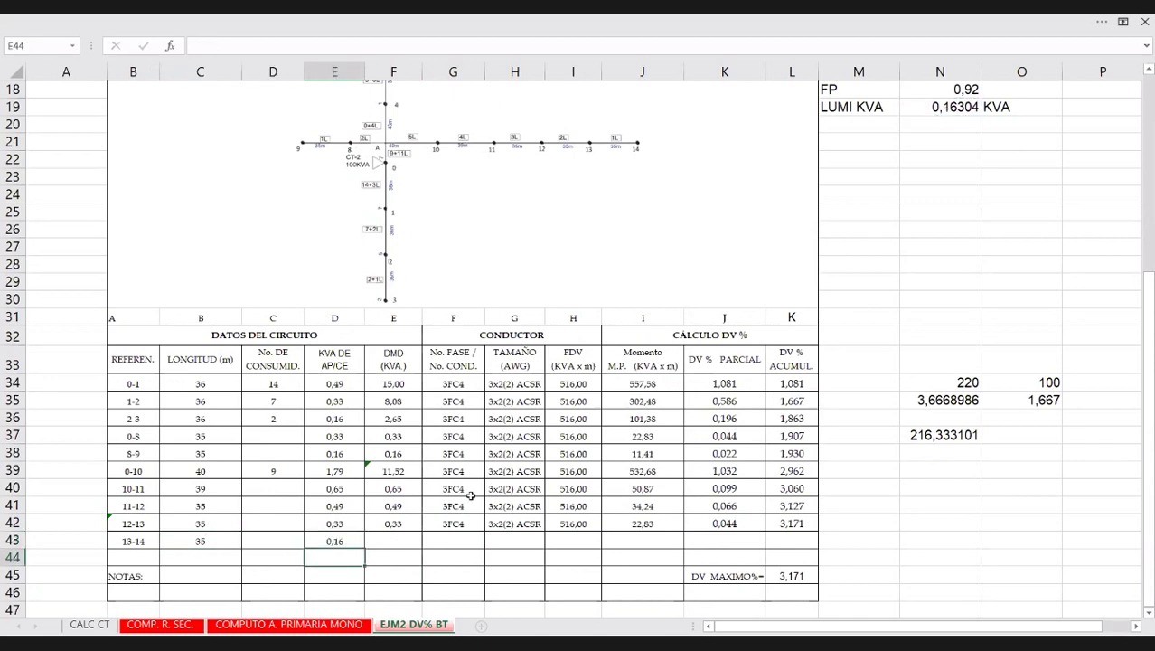
Set section 13-14's DMD equal to its KVA AP/CE, and fill its conductor and DV% cells from the 12-13 row.
click(386, 553)
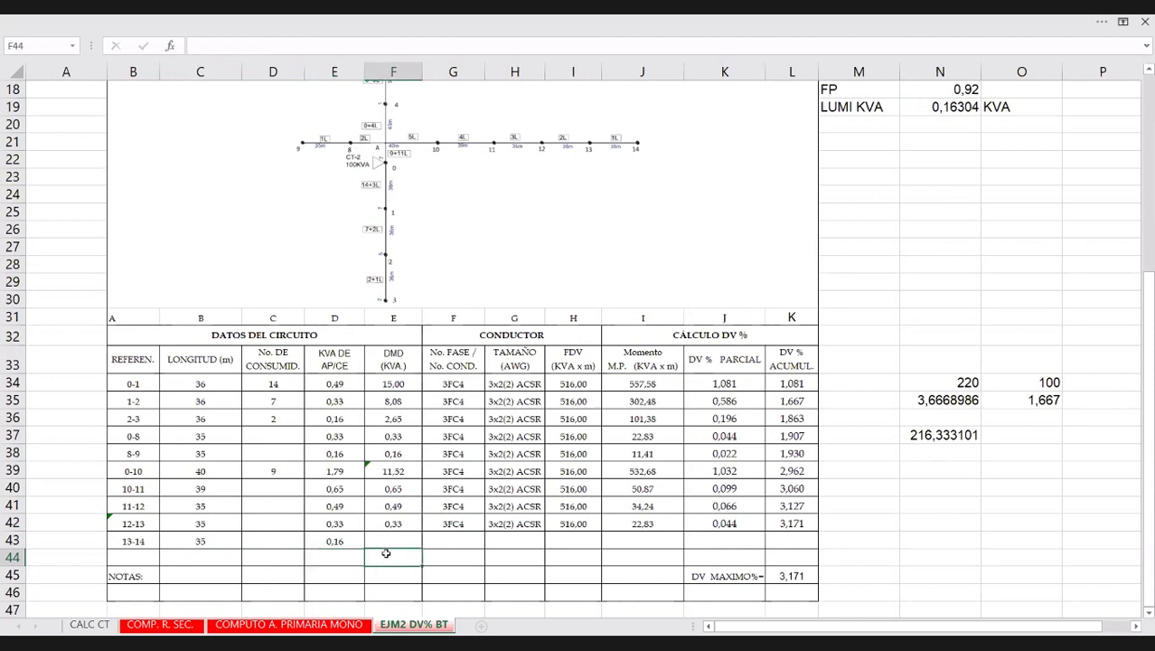
click(387, 542)
text(=)
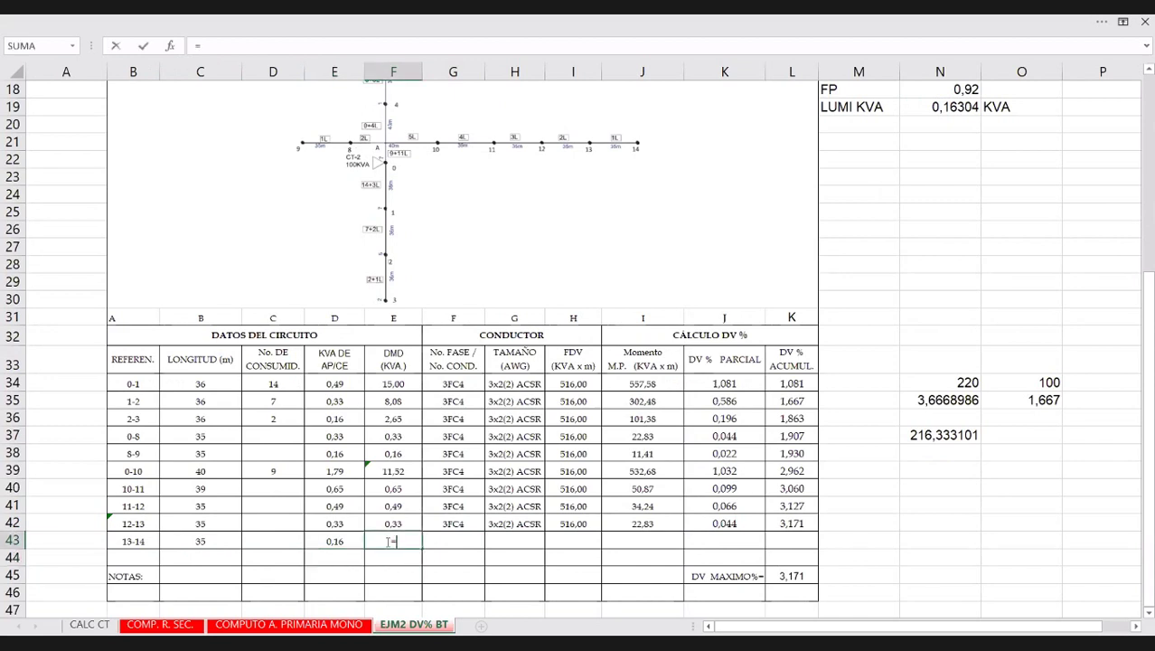
click(342, 542)
key(Return)
drag(453, 524, 818, 548)
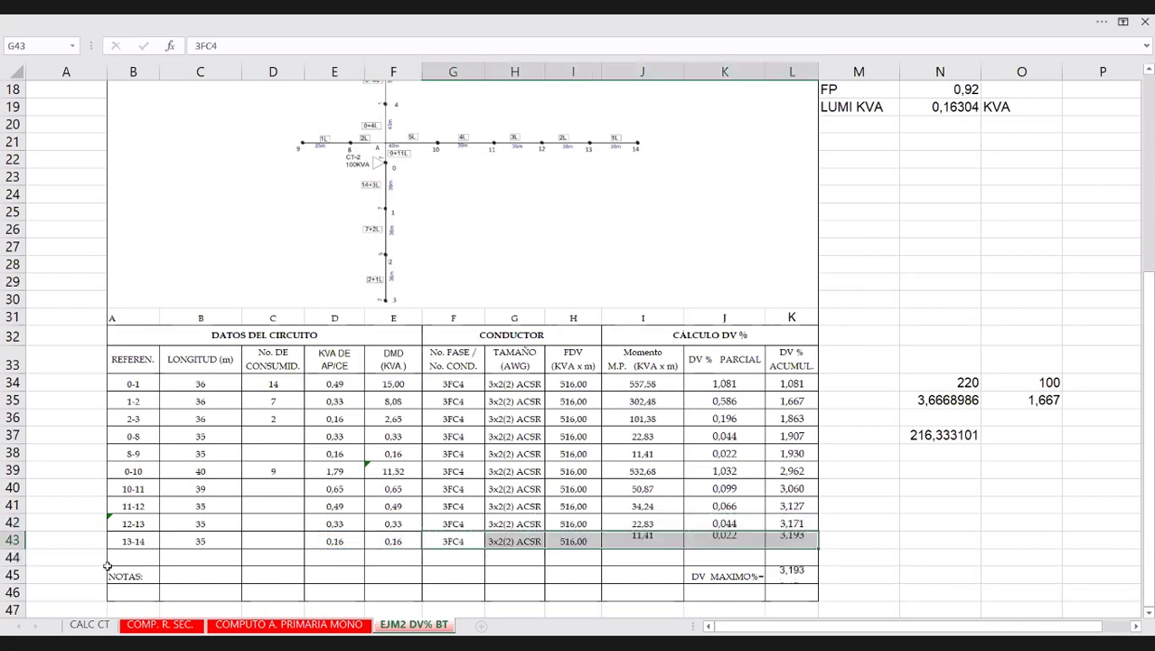
Insert one and then two more blank rows at row 44, below the 13-14 row.
right_click(11, 557)
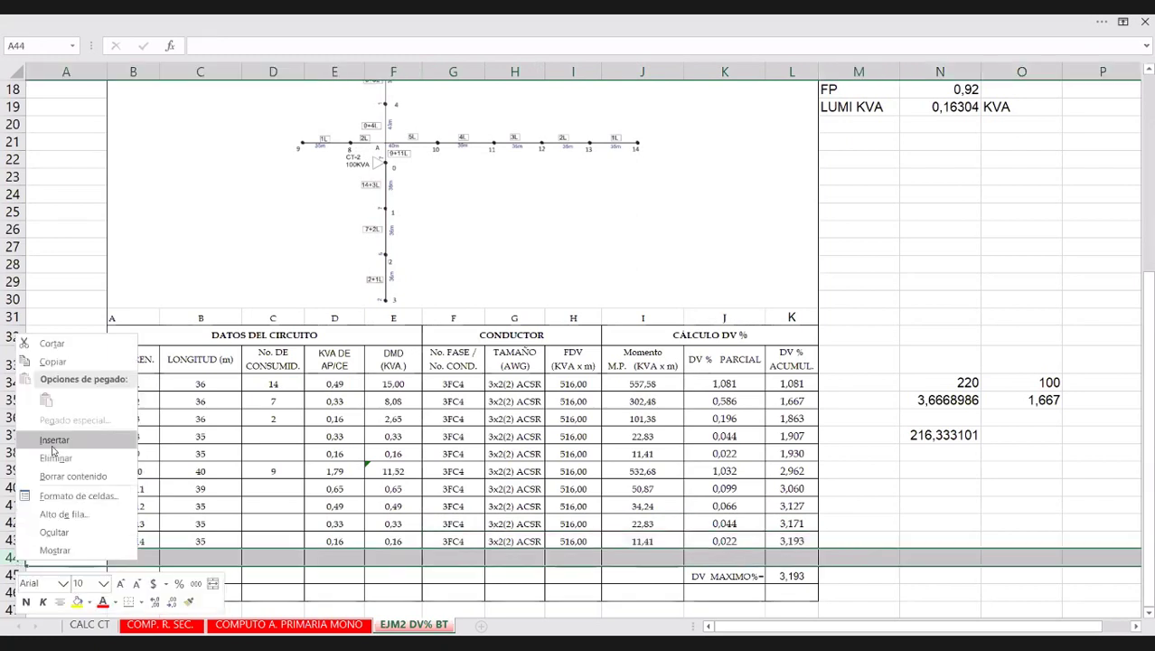
click(55, 439)
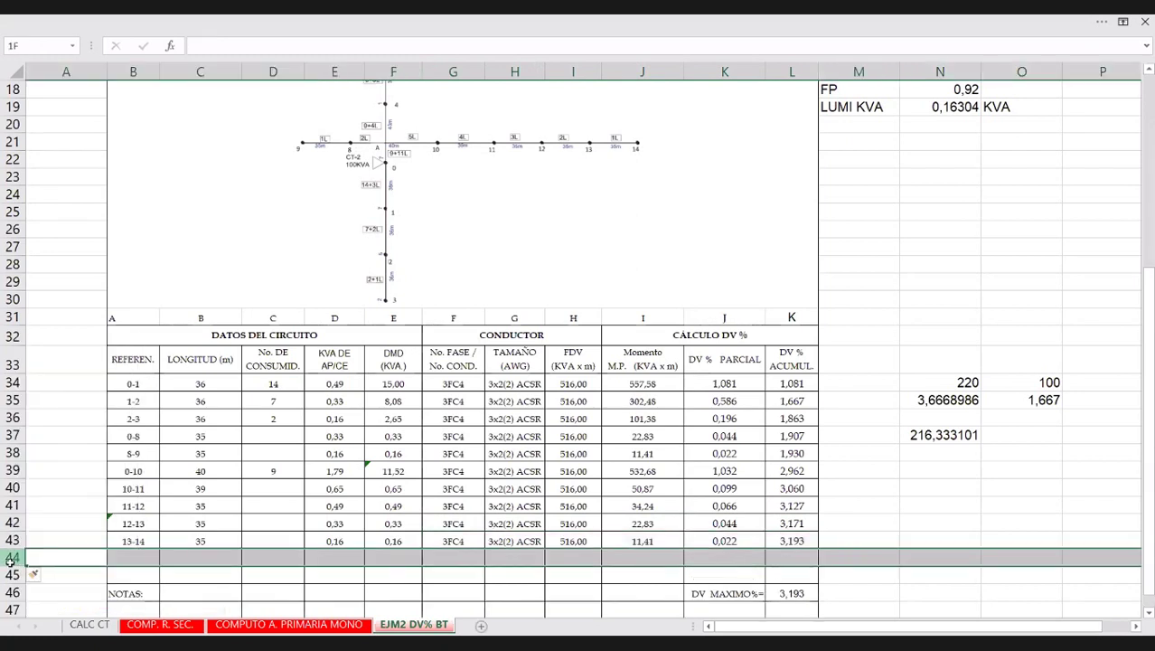
drag(11, 558, 11, 574)
right_click(11, 574)
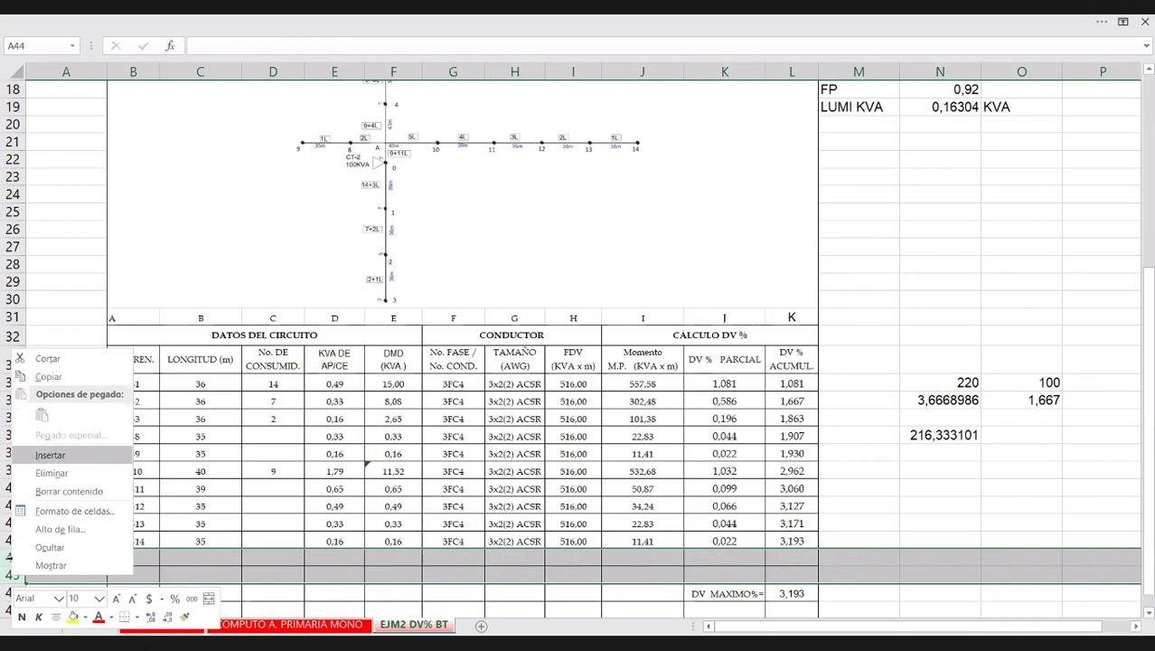
click(56, 454)
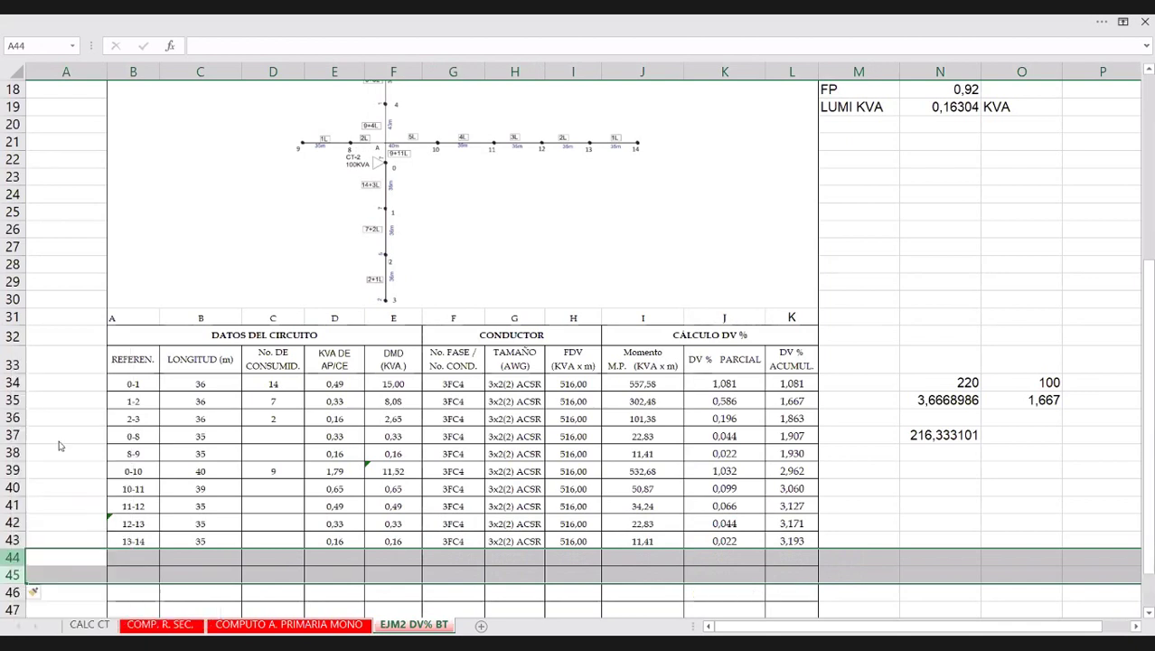
right_click(134, 558)
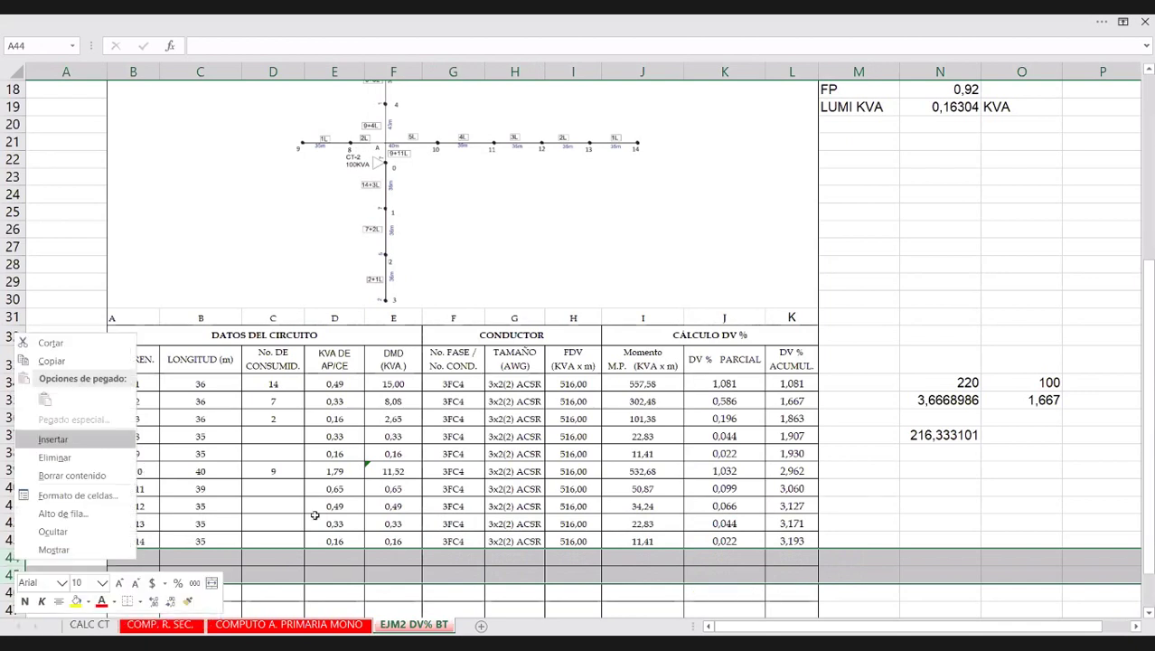
key(Escape)
key(Right)
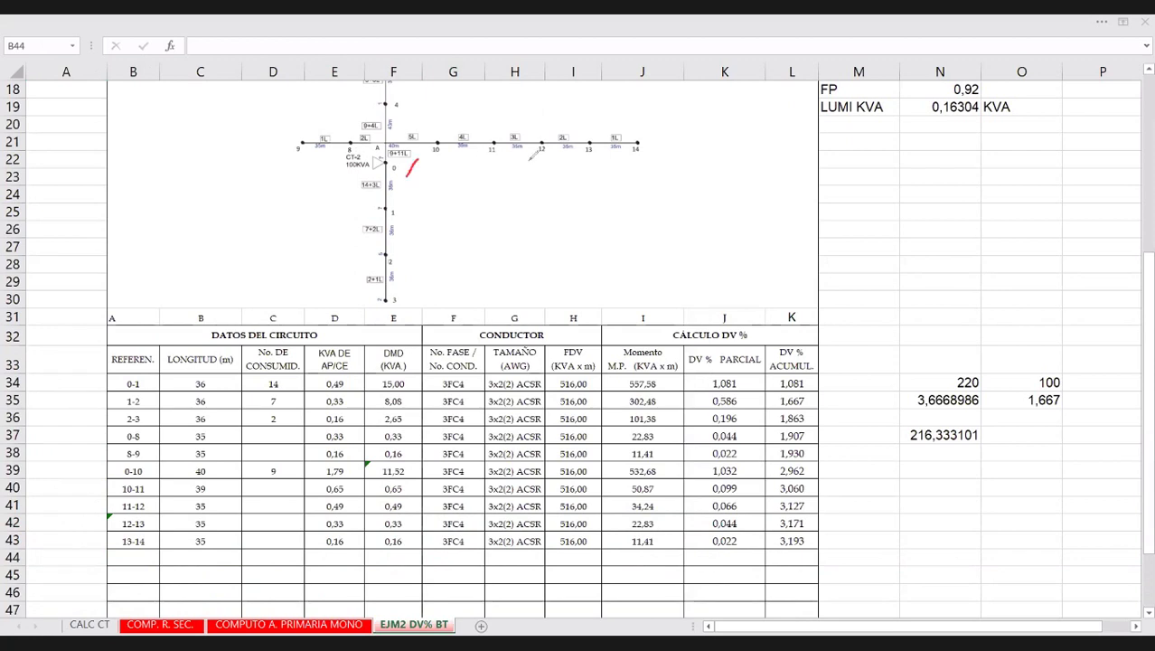
Trace the branch from node 0 to node 14 in red beneath the circuit line, and clear the stroke.
drag(647, 156, 414, 179)
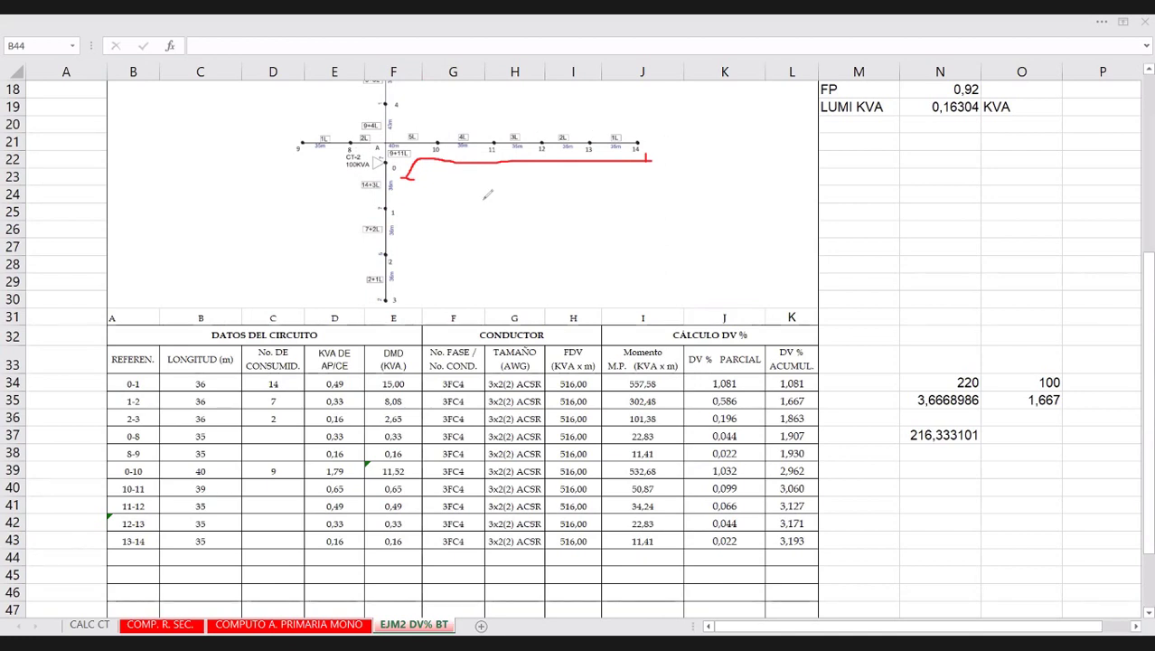
key(Escape)
scroll(414, 220, up, 1)
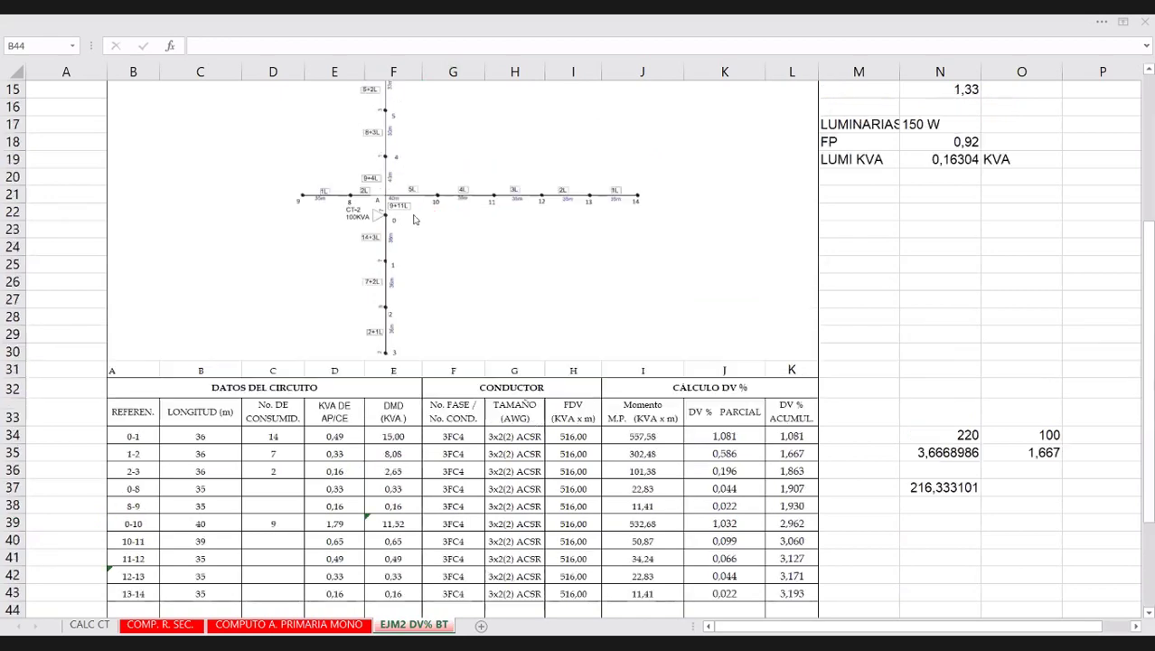
scroll(414, 219, up, 1)
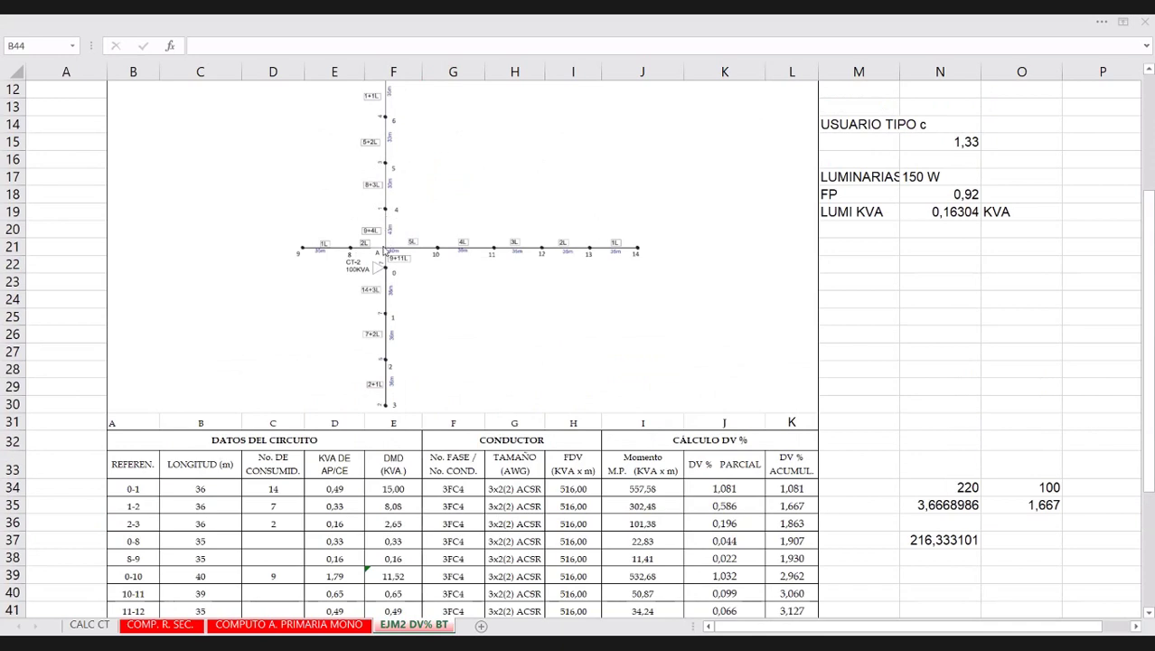
scroll(195, 488, down, 2)
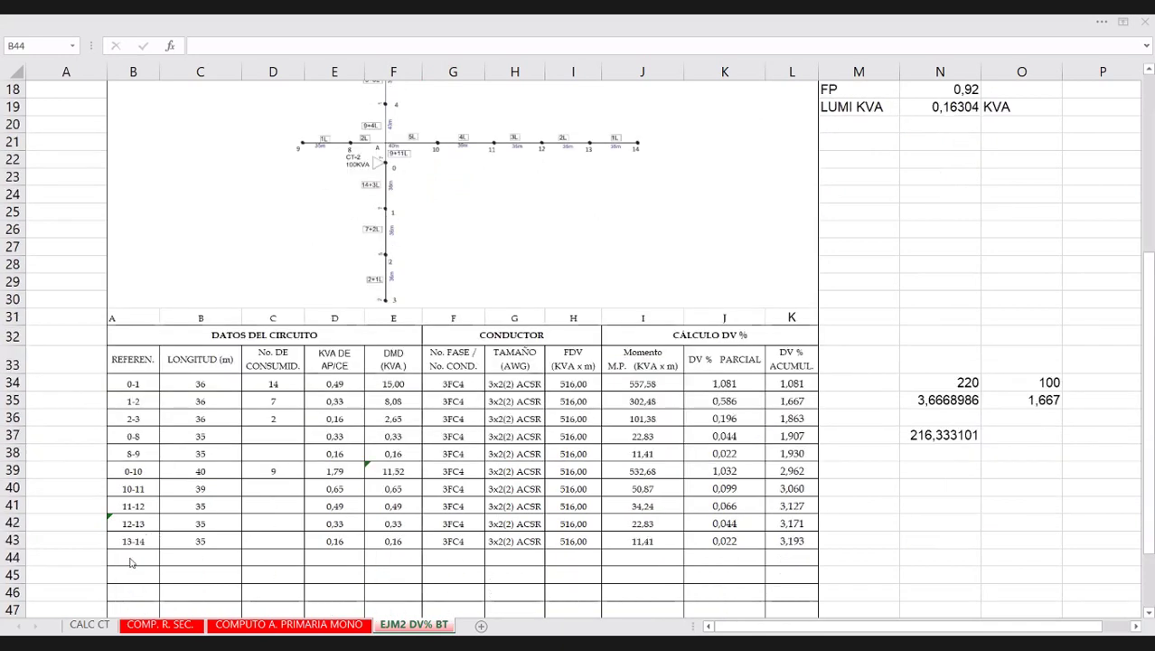
Start the section A-1 row in row 44 with a length of 43 m.
double_click(131, 558)
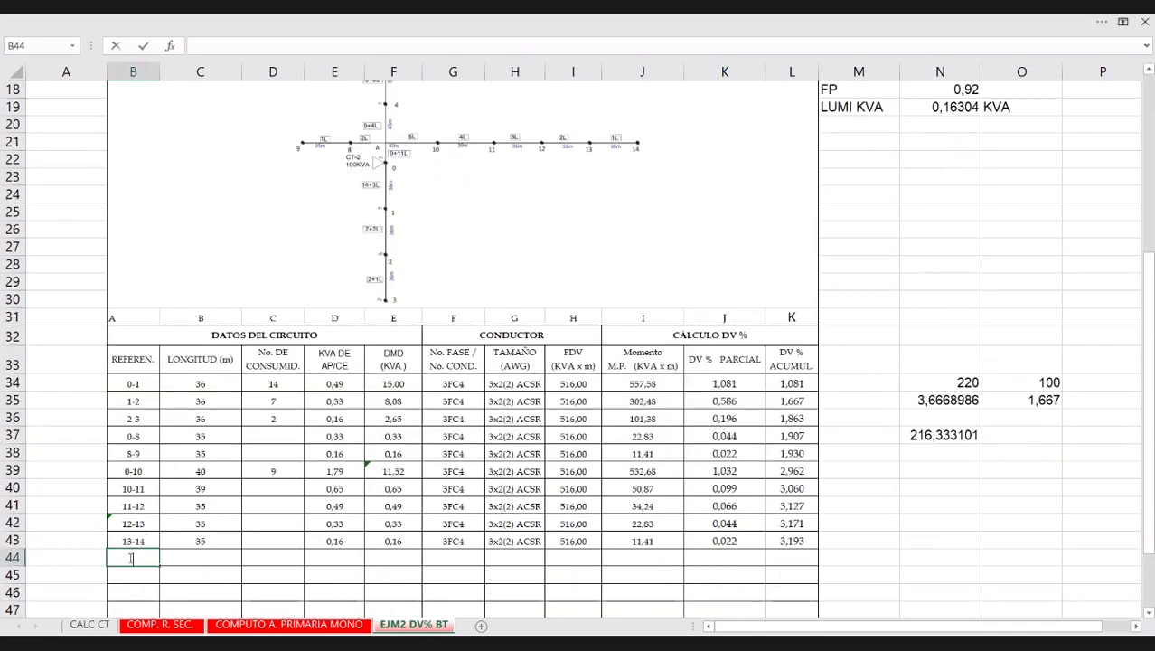
text(A-1)
key(Tab)
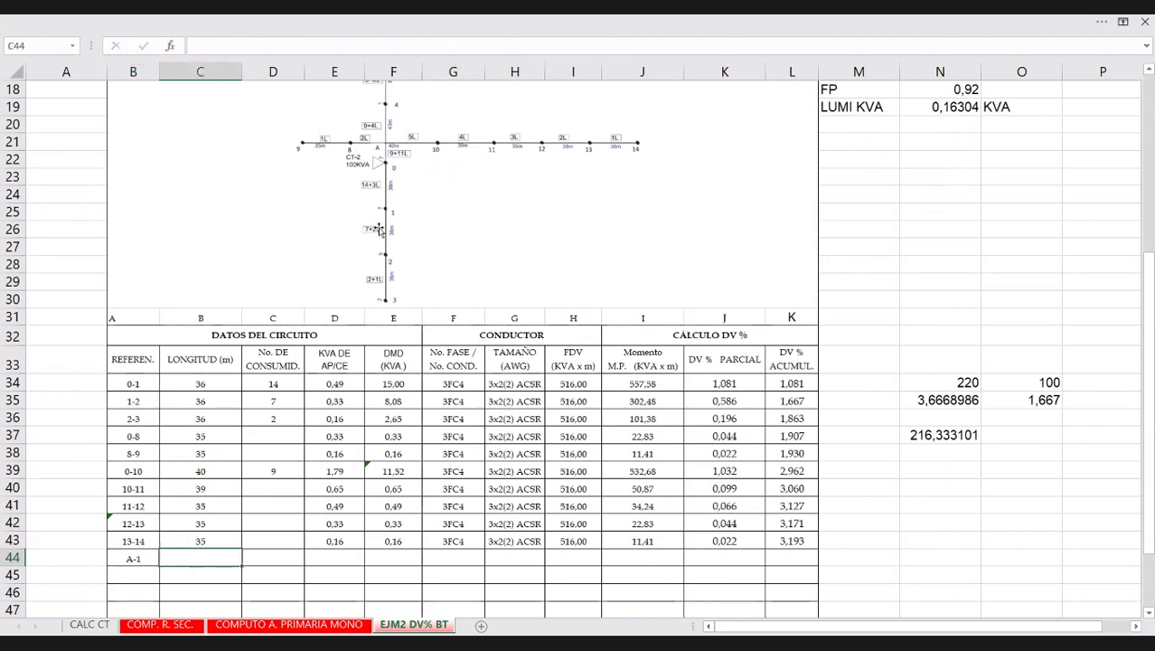
scroll(289, 442, up, 1)
text(43)
key(Tab)
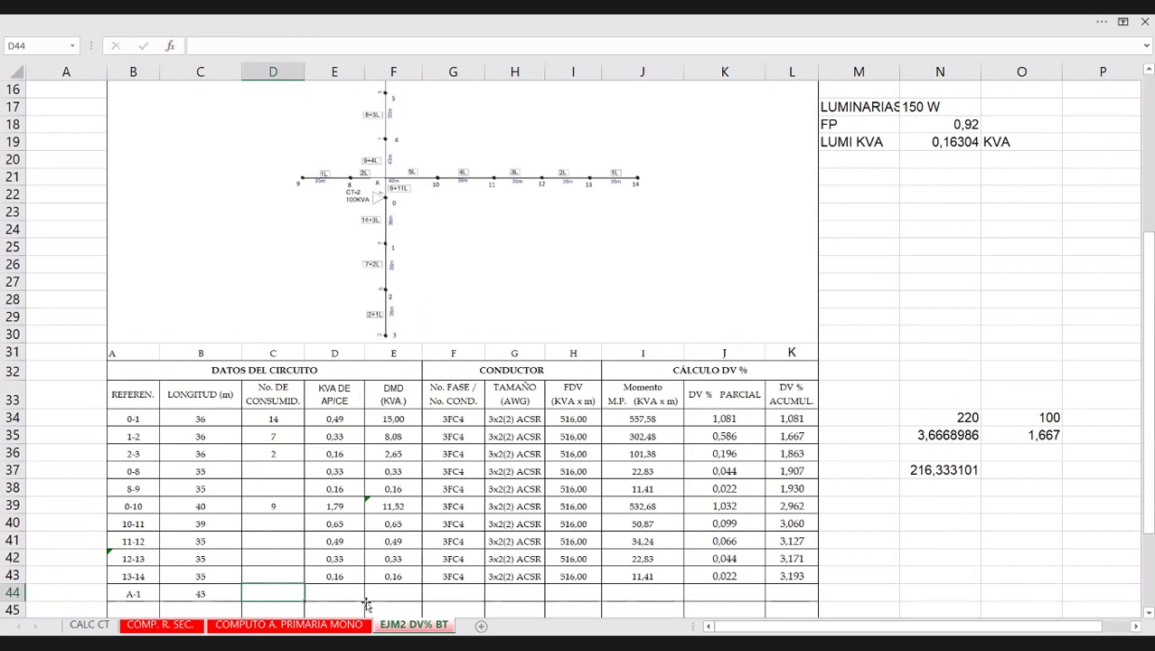
Enter 9 L consumers for section A-1 and calculate its KVA AP/CE from the LUMI KVA value for four luminaires.
key(ctrl+z)
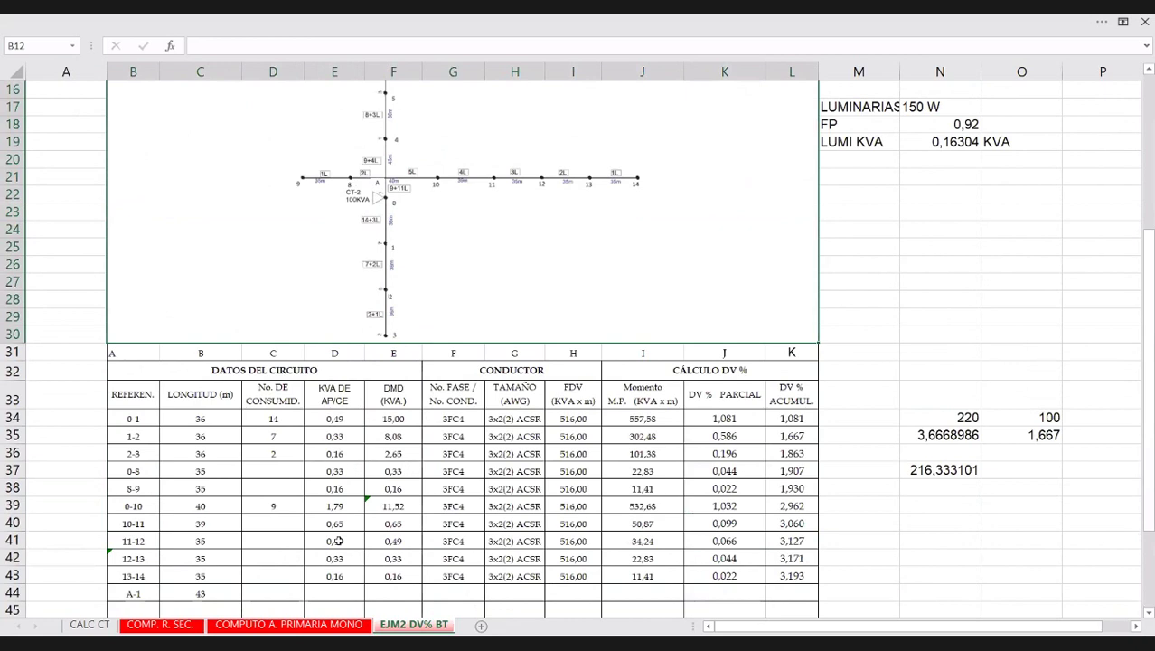
scroll(343, 448, down, 1)
click(333, 542)
text(+)
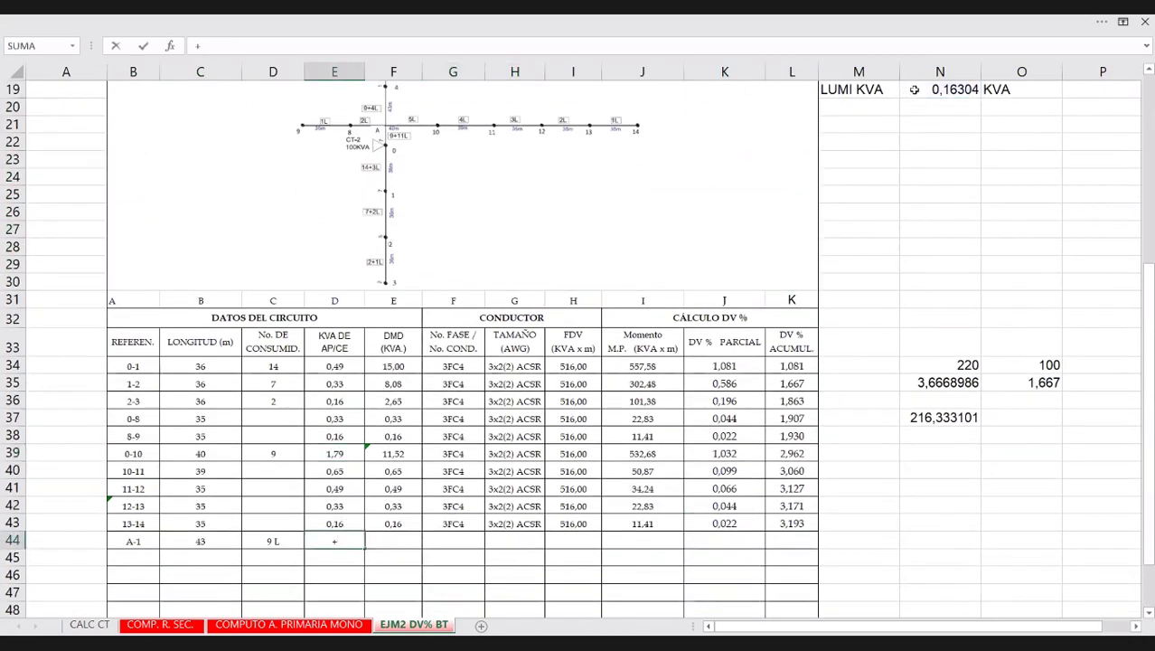
click(914, 90)
key(Return)
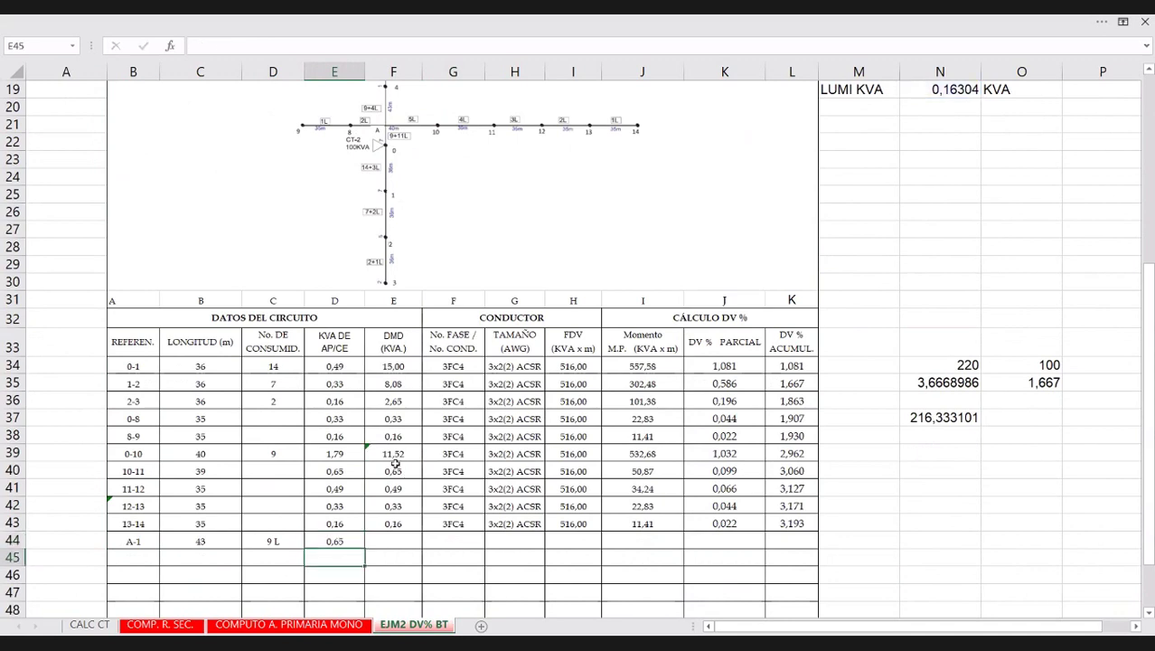
Reuse section 0-10's DMD formula for section A-1, pointing it to A-1's own KVA AP/CE as =9,73+E44.
double_click(408, 455)
drag(412, 454, 379, 453)
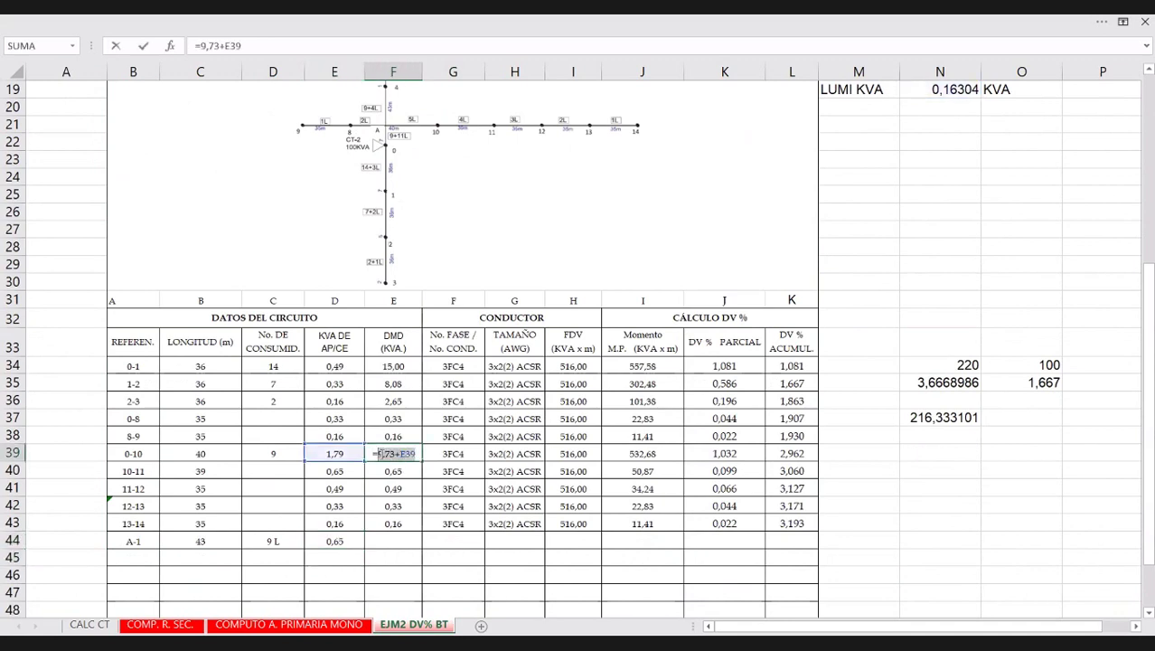
drag(379, 453, 368, 453)
click(390, 539)
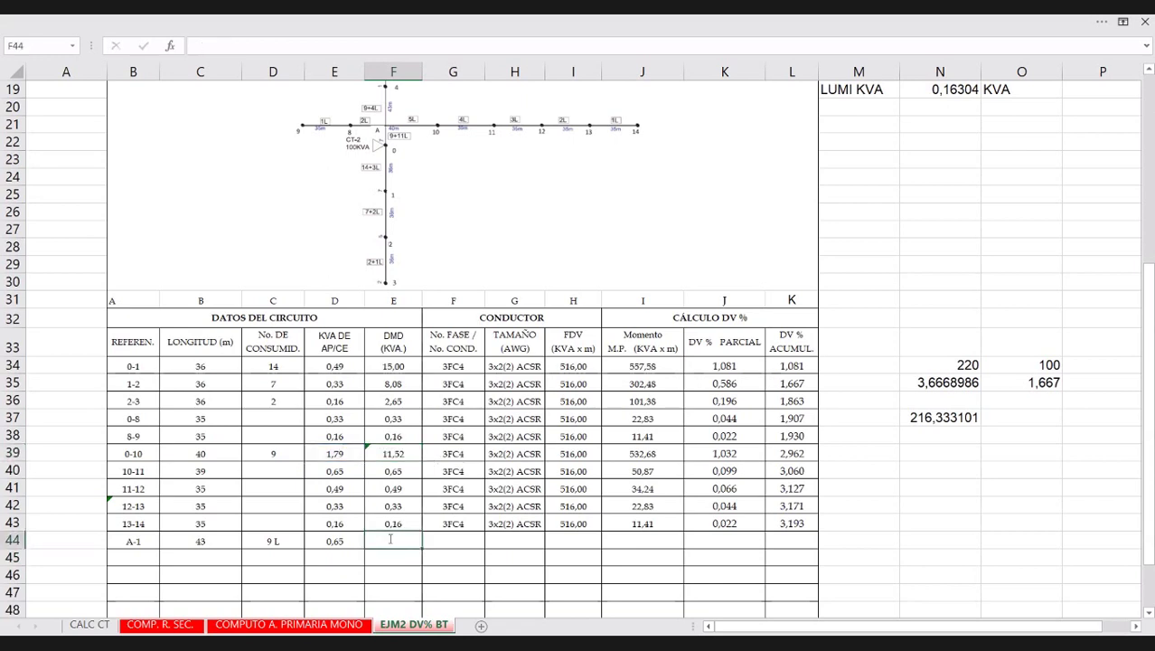
double_click(390, 539)
key(ctrl+v)
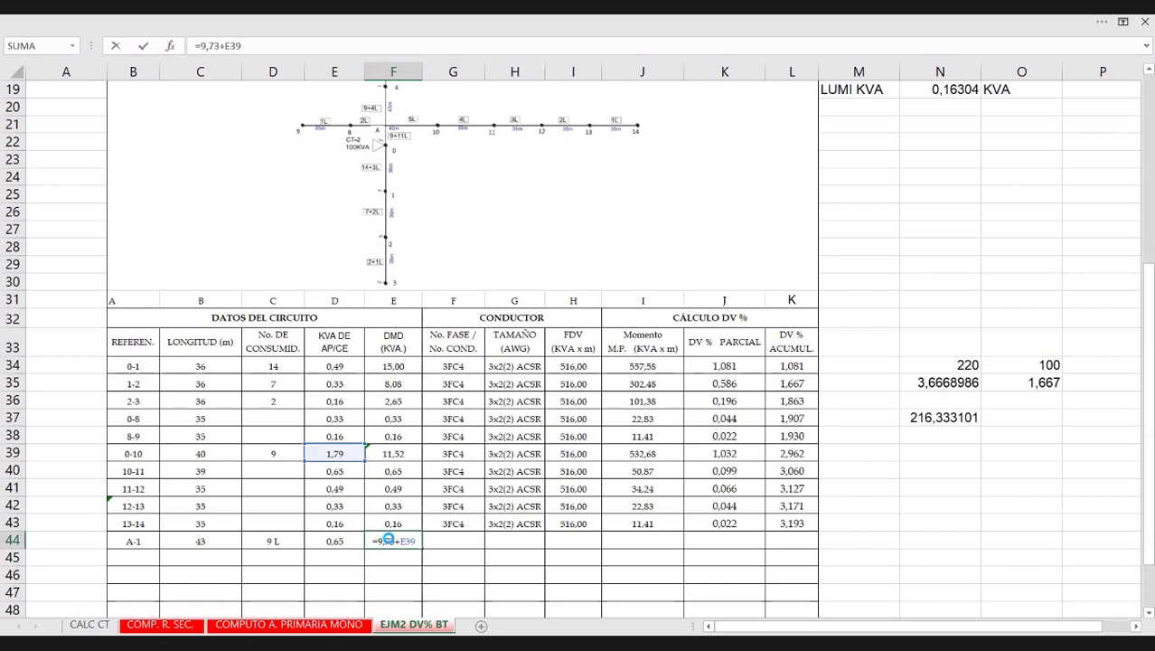
key(Return)
double_click(389, 540)
click(345, 537)
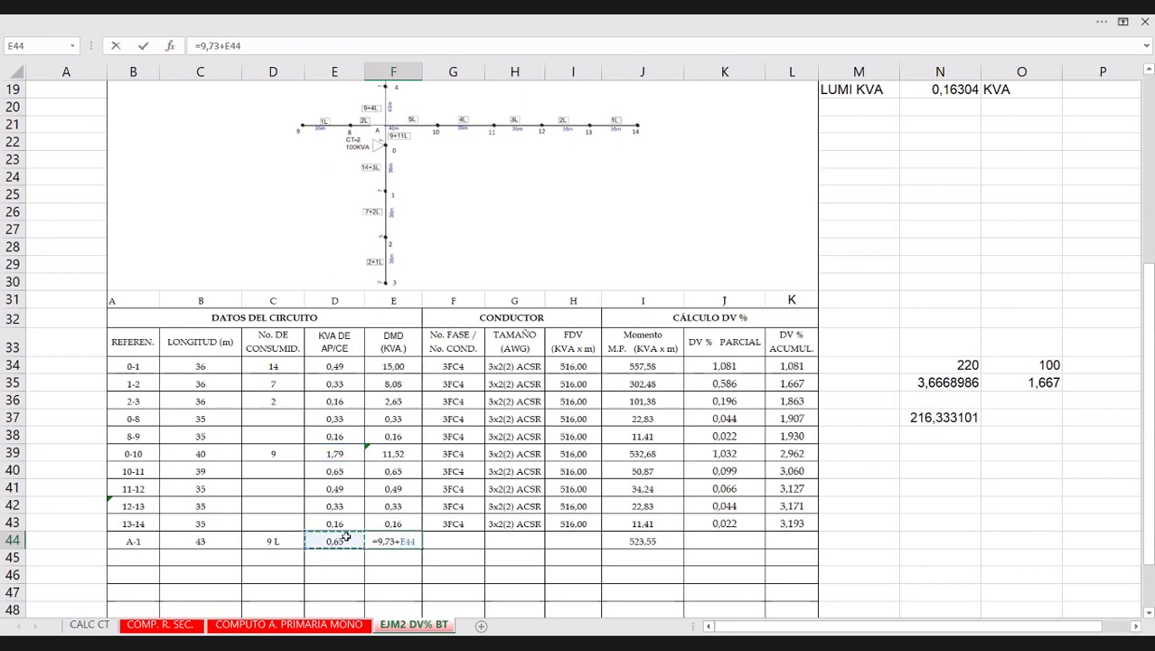
key(Return)
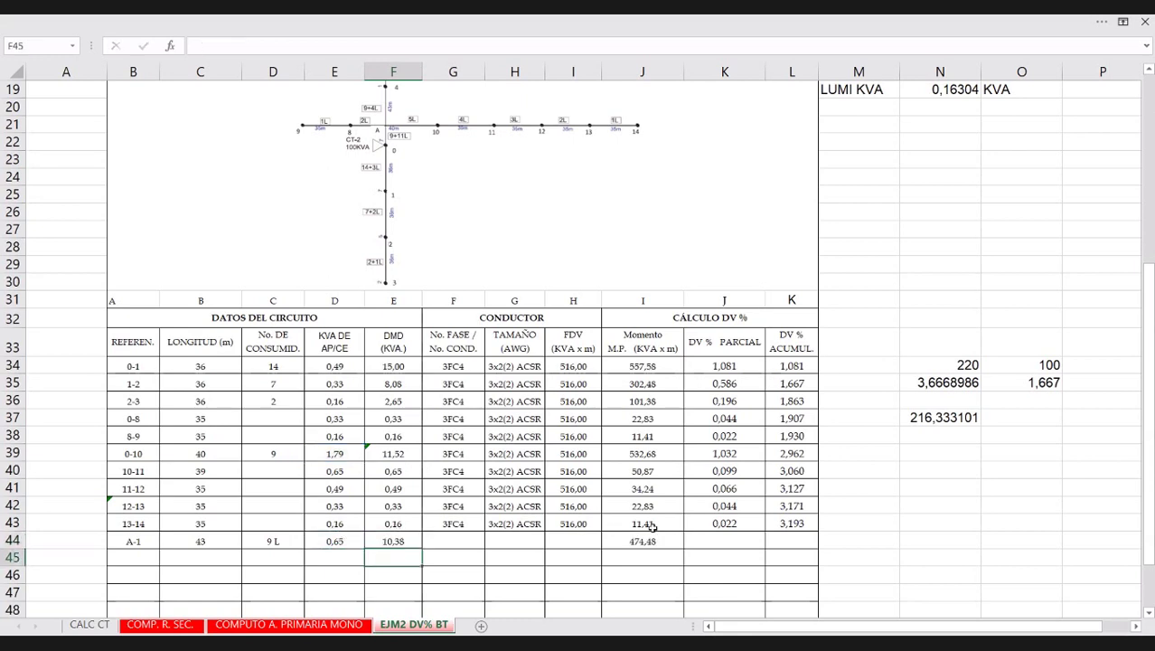
Fill section A-1's conductor and DV% cells from the 13-14 row, and check its accumulated DV% formula.
drag(430, 524, 686, 528)
key(ctrl+c)
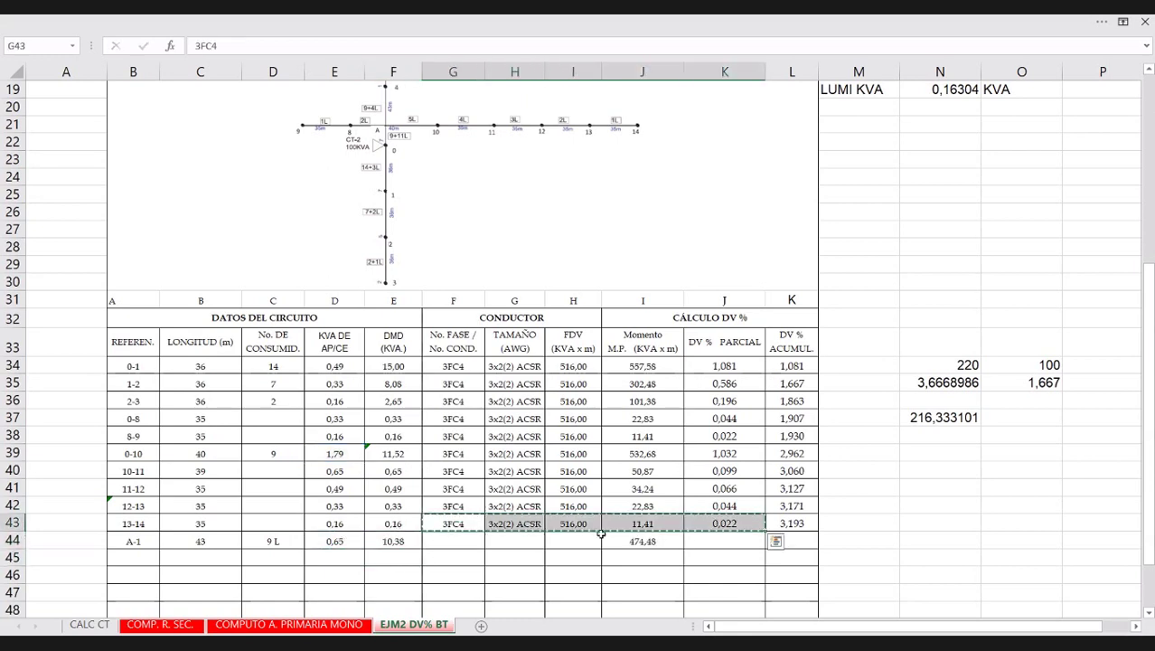
click(440, 539)
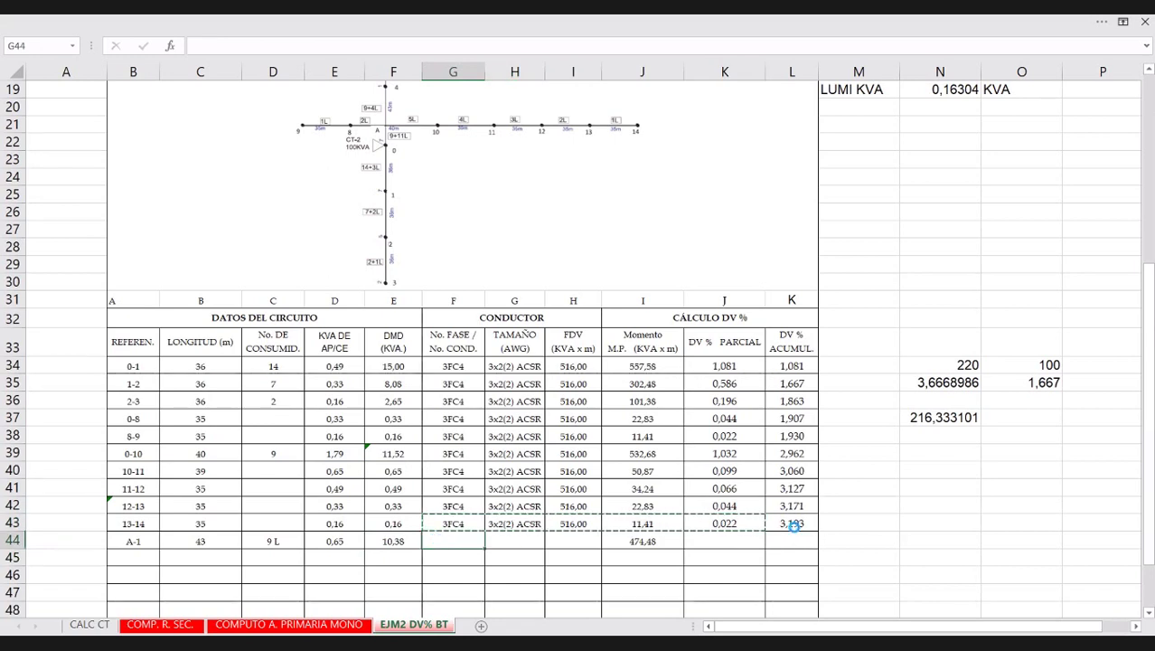
key(Return)
click(769, 543)
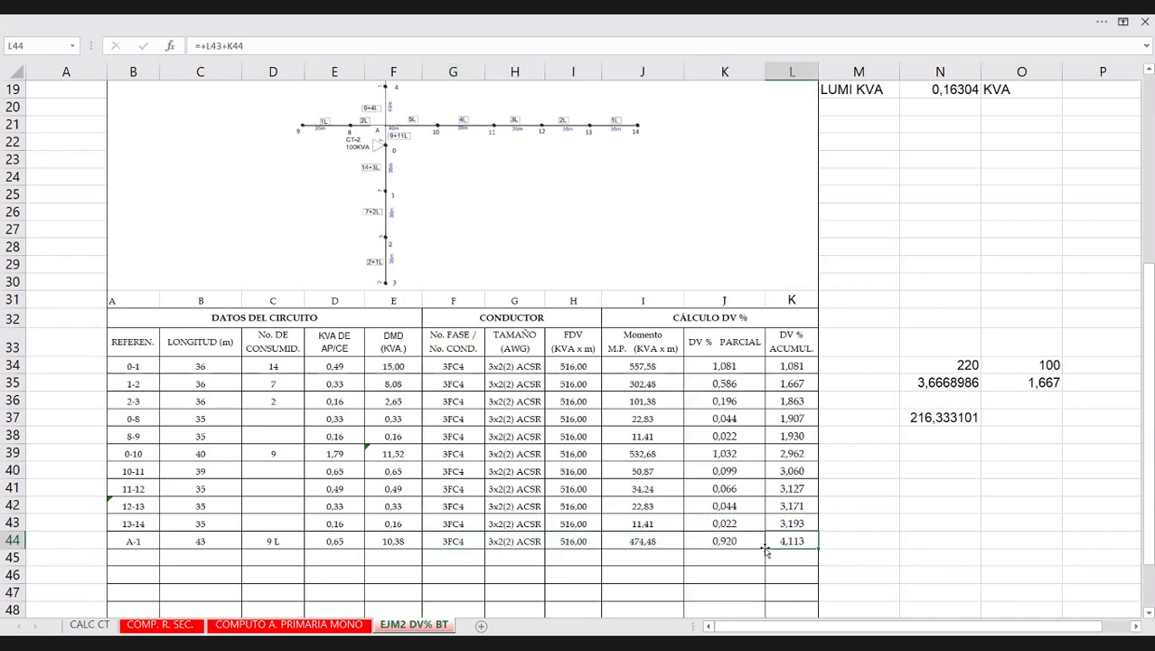
click(729, 541)
double_click(777, 540)
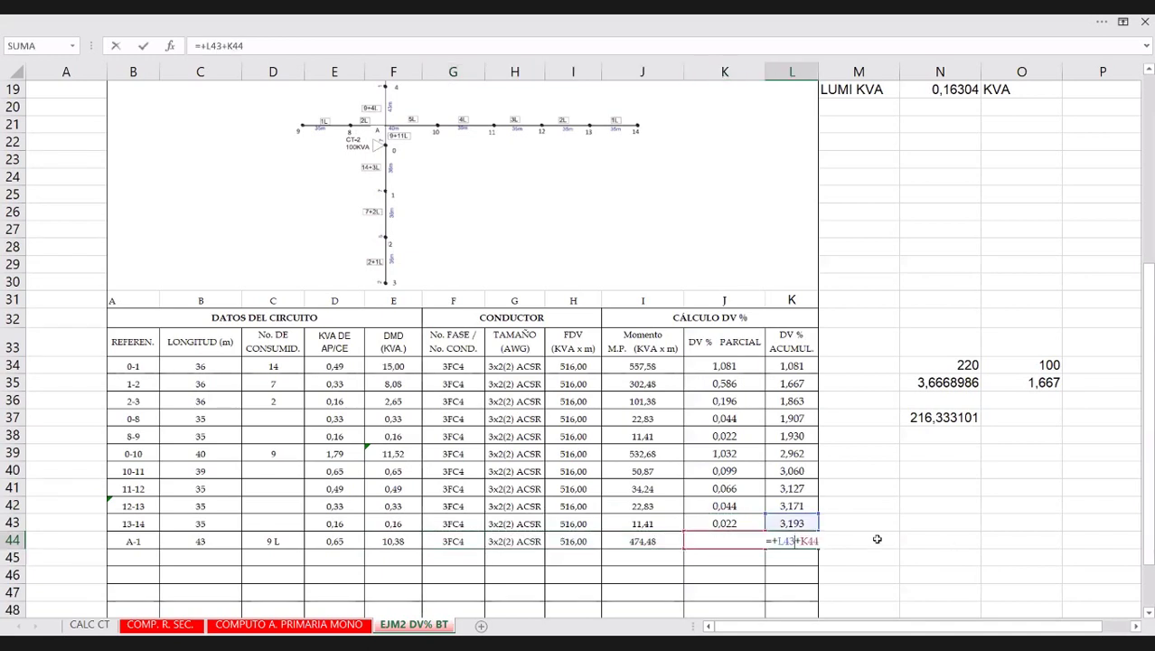
key(Escape)
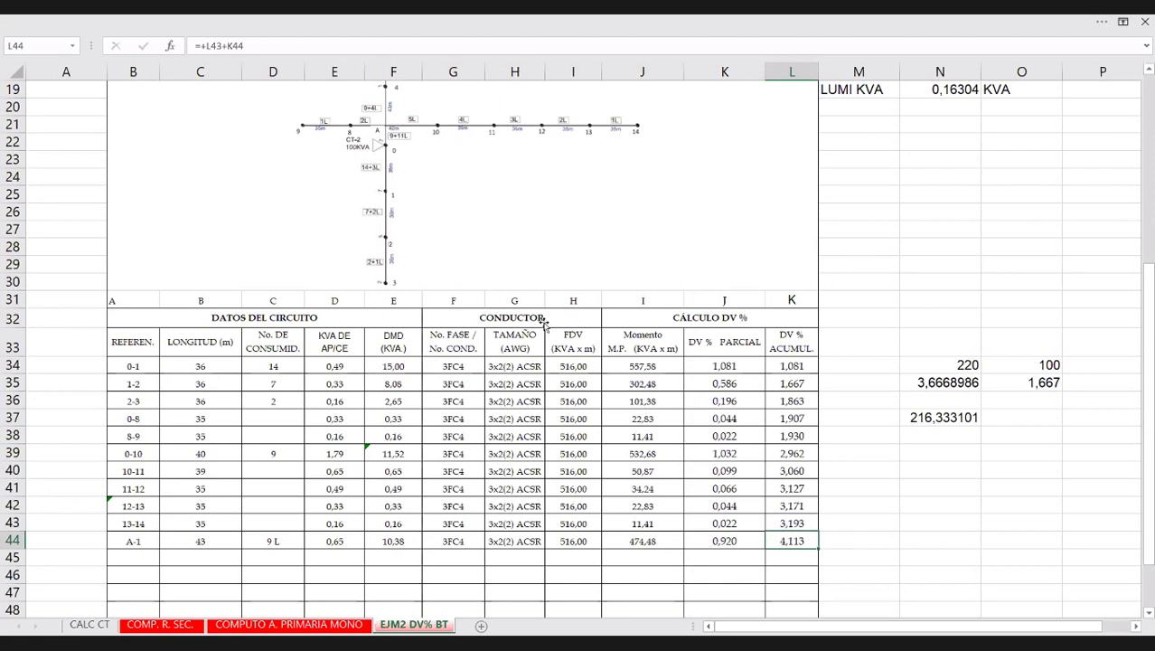
Start the section 4-5 row in row 45 with a length of 30 m, following the circuit diagram.
scroll(570, 386, up, 1)
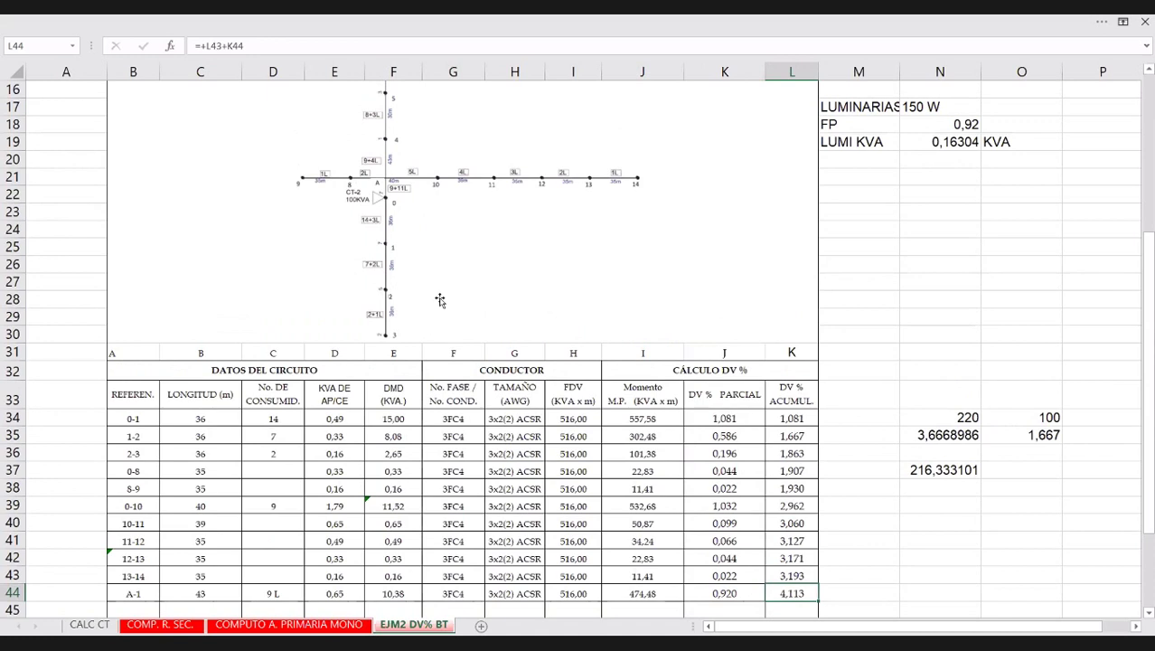
scroll(439, 300, up, 1)
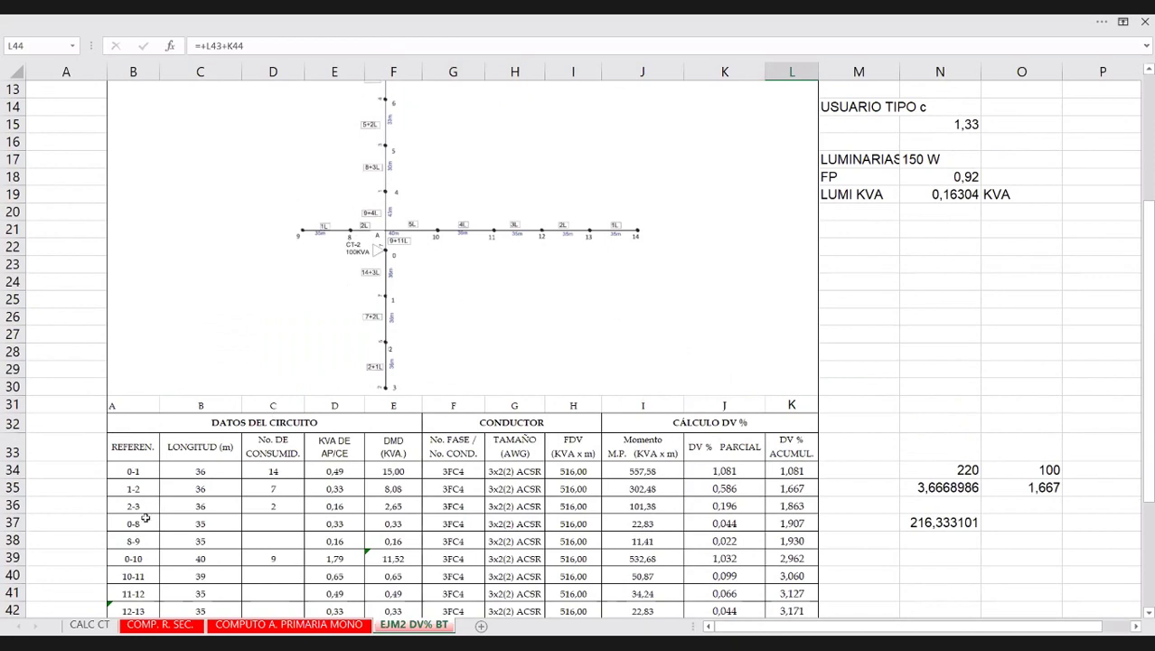
scroll(145, 518, down, 1)
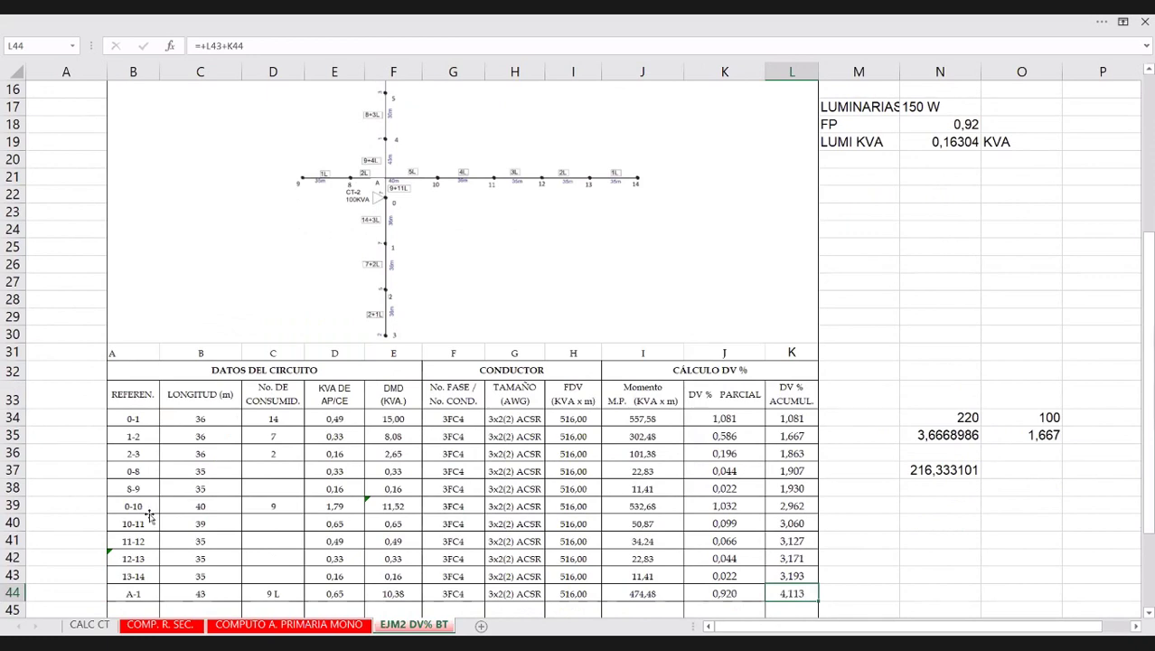
scroll(149, 514, up, 1)
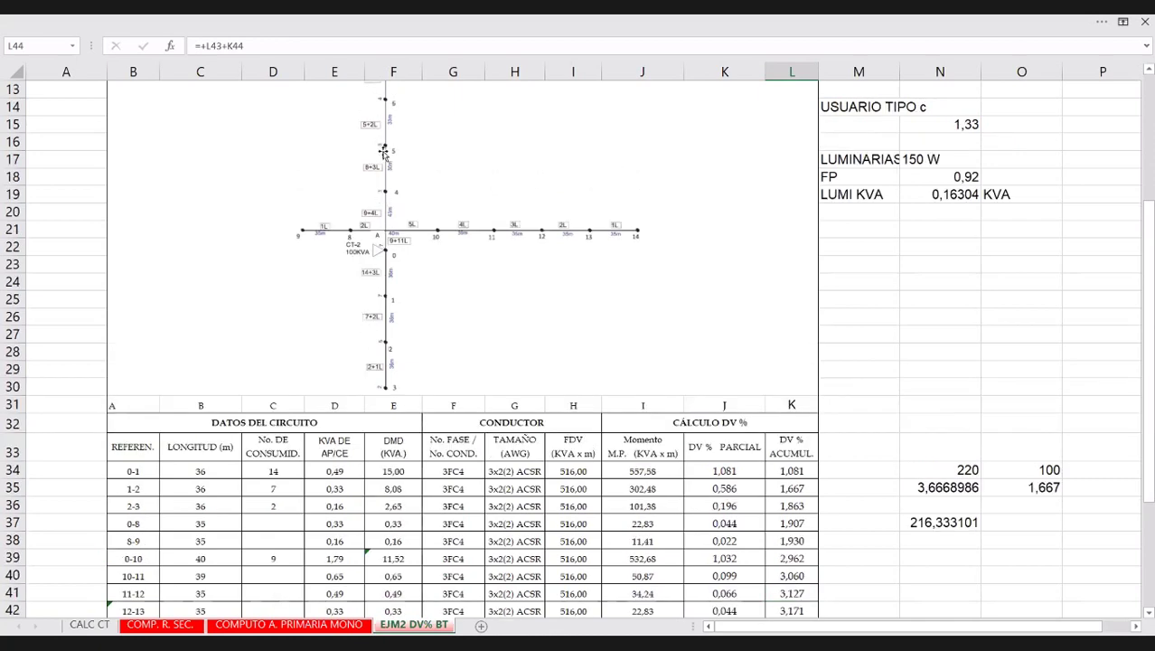
scroll(458, 295, down, 1)
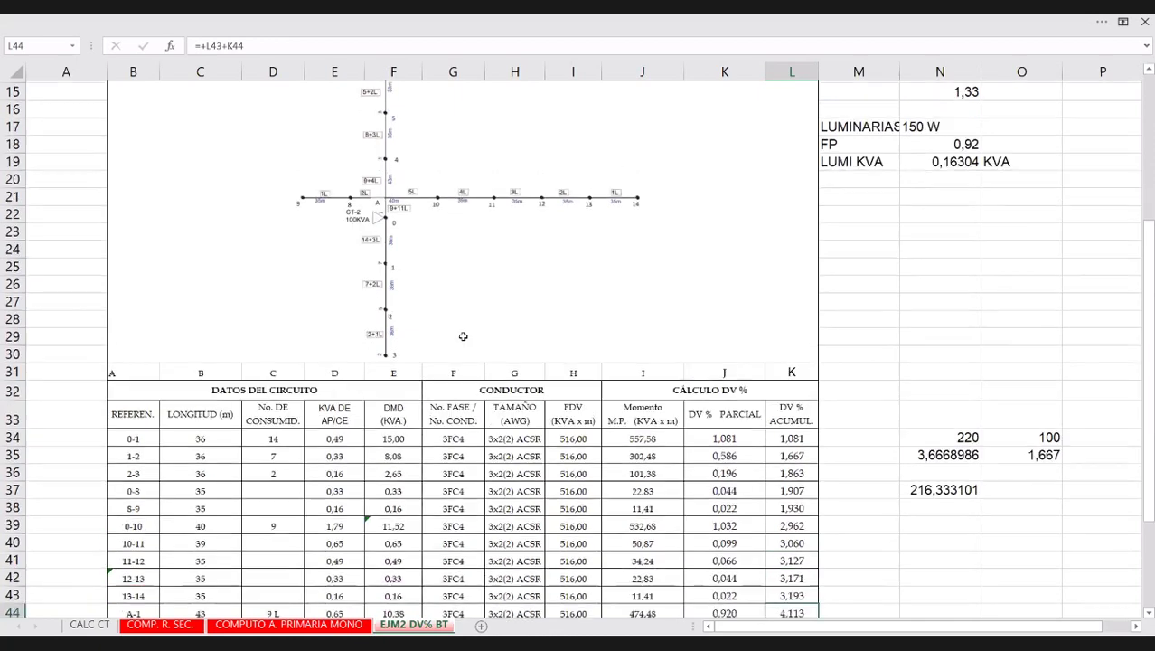
scroll(374, 423, down, 1)
click(146, 557)
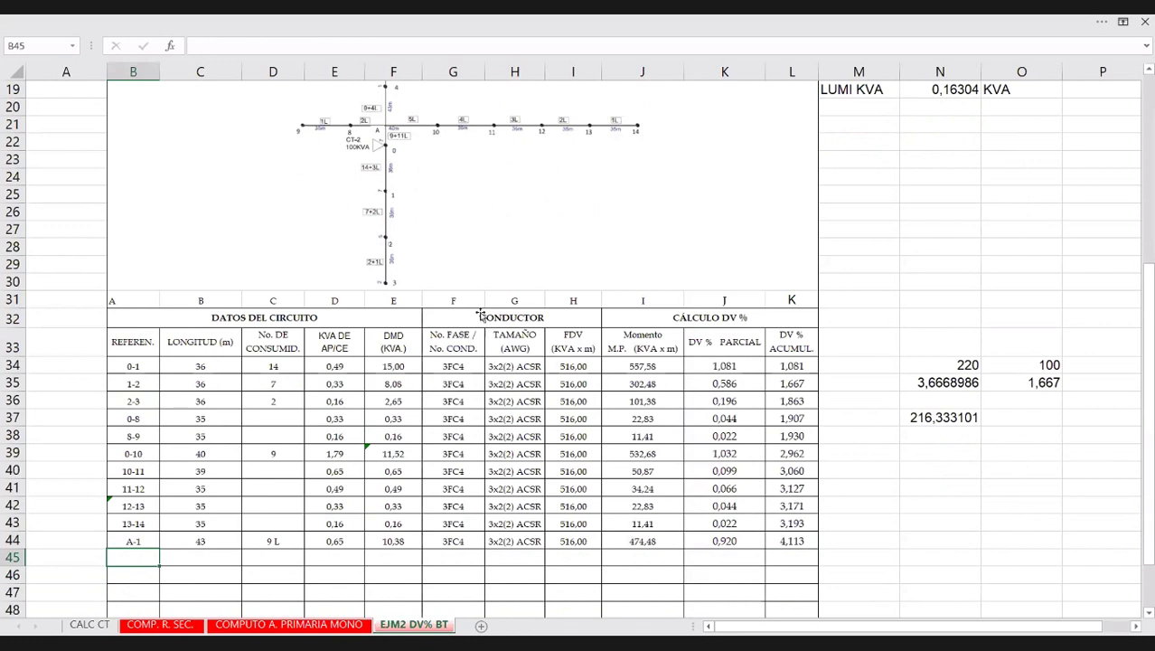
scroll(471, 165, up, 2)
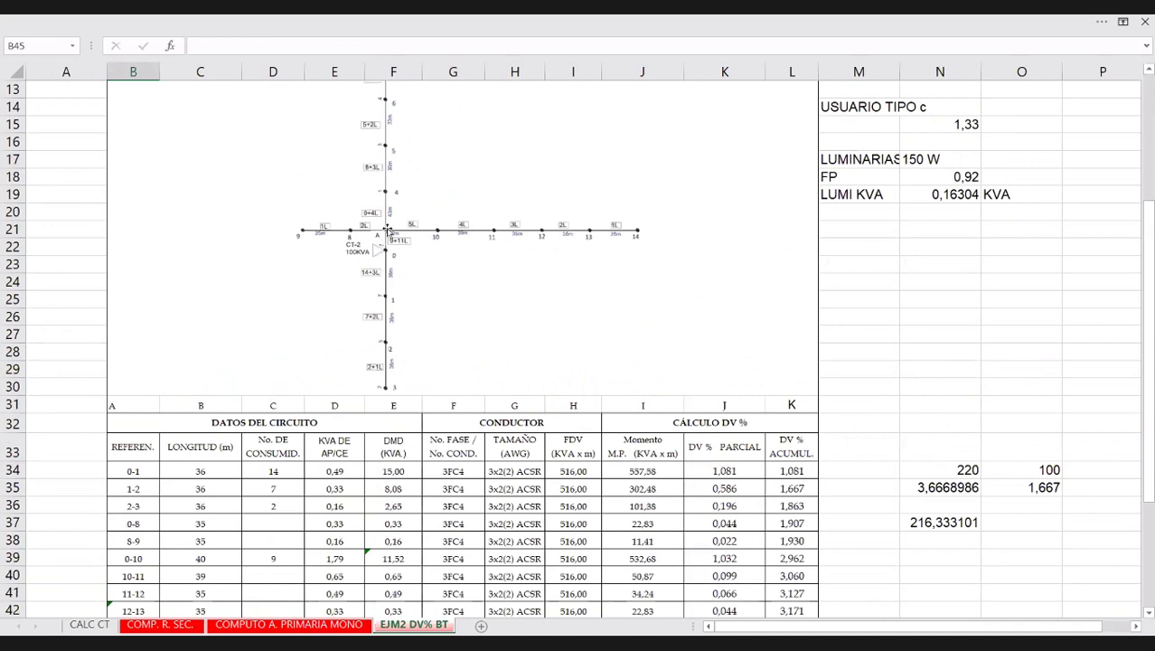
scroll(384, 226, up, 1)
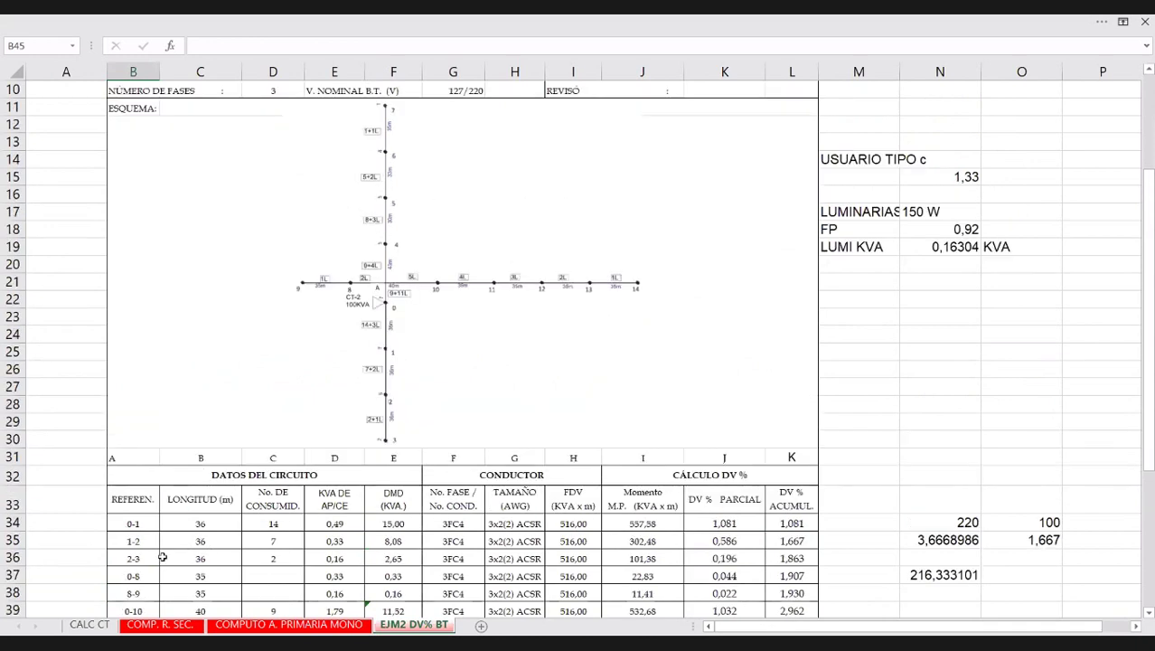
scroll(162, 557, down, 3)
text(4-5)
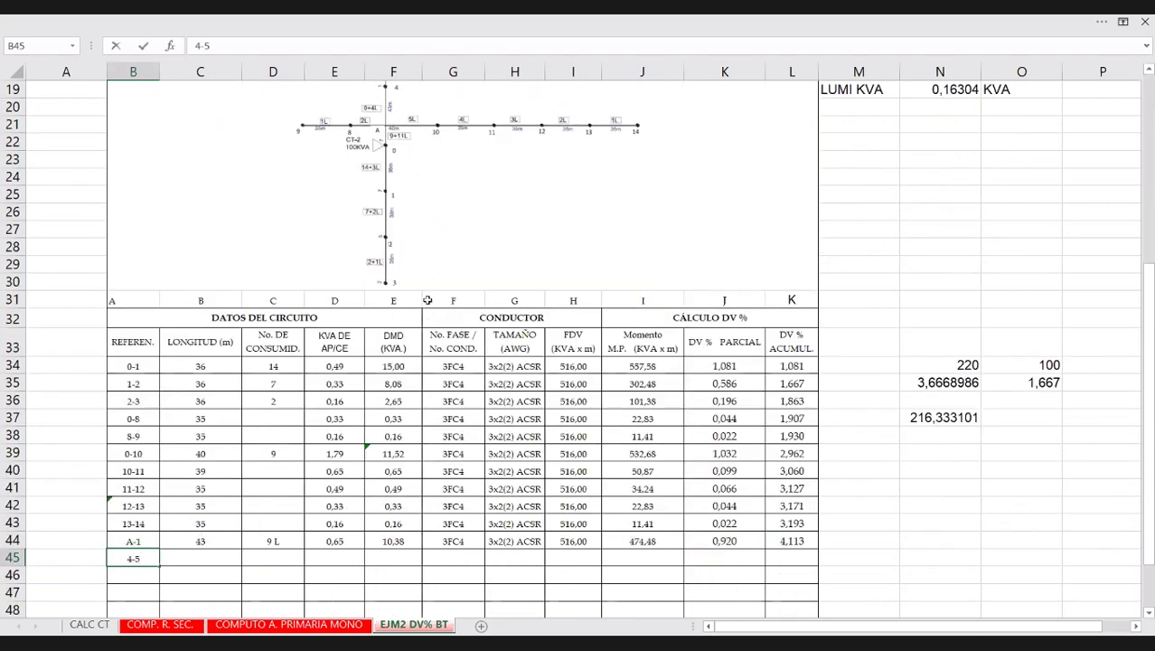
key(Tab)
scroll(436, 270, up, 2)
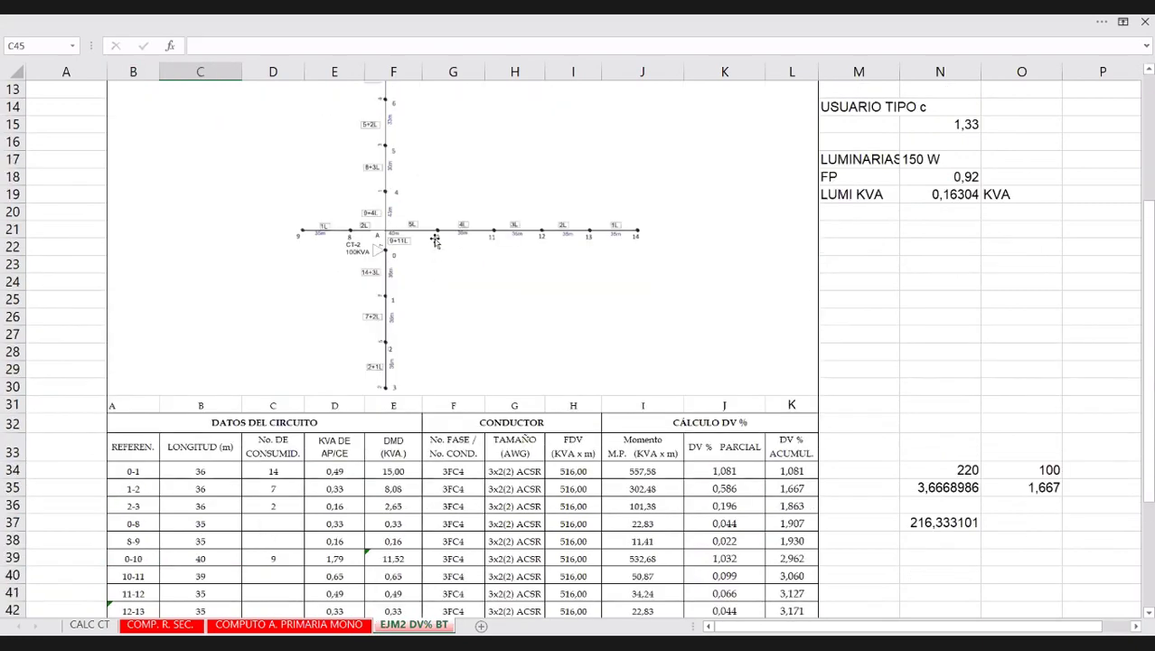
scroll(404, 296, up, 1)
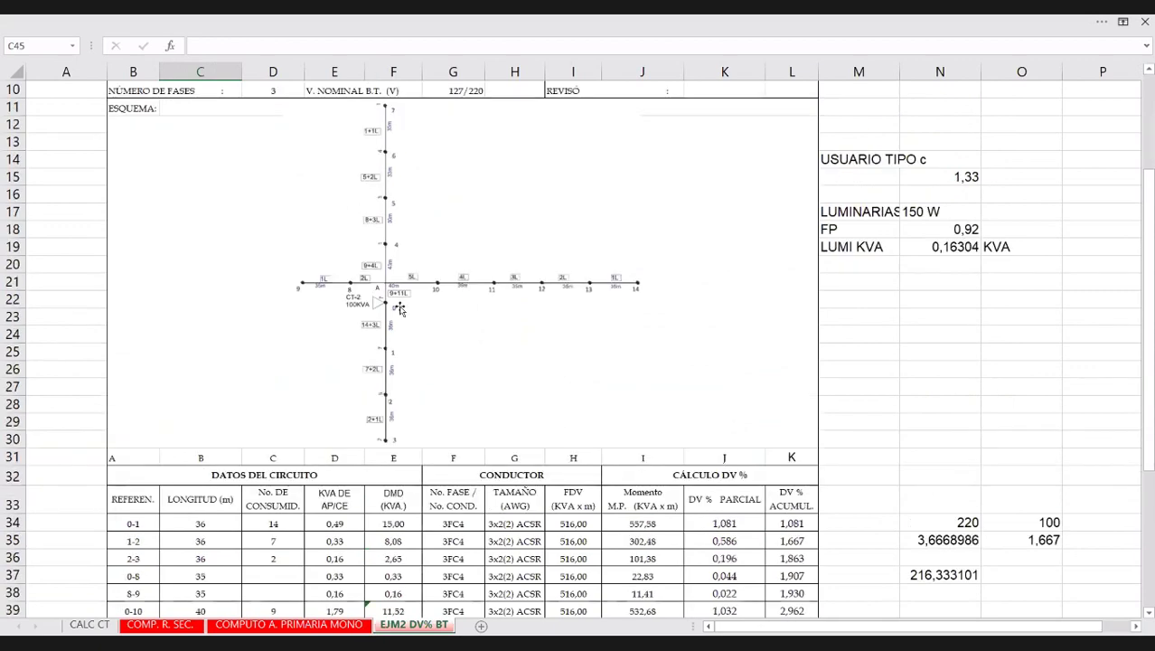
scroll(404, 330, down, 2)
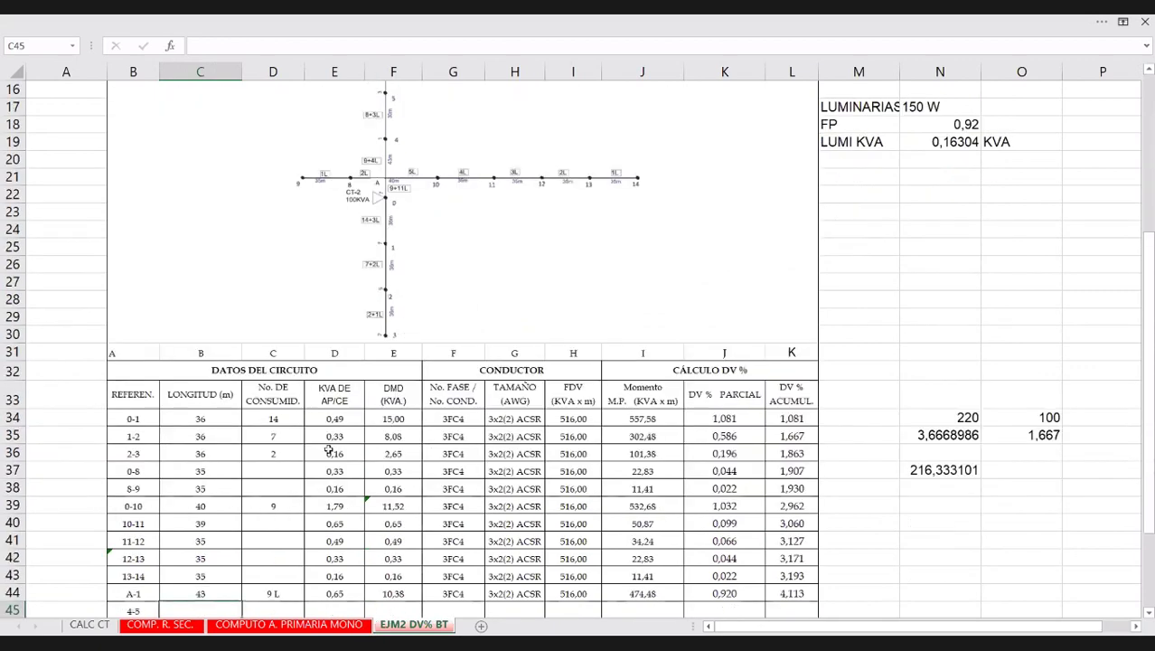
scroll(279, 540, down, 1)
Check the consumer entry of section A-1 and enter 8 L consumers for section 4-5.
click(278, 540)
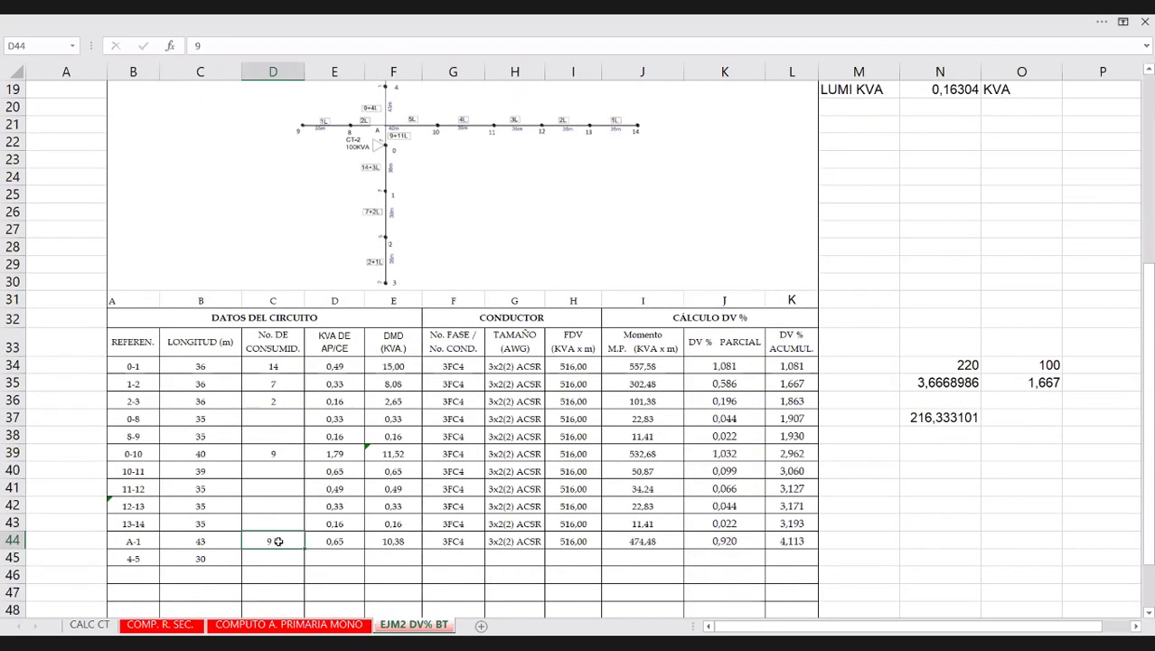
mouse_move(302, 542)
mouse_down()
mouse_move(366, 564)
mouse_move(285, 541)
mouse_up()
scroll(466, 394, up, 1)
key(Return)
scroll(387, 284, up, 3)
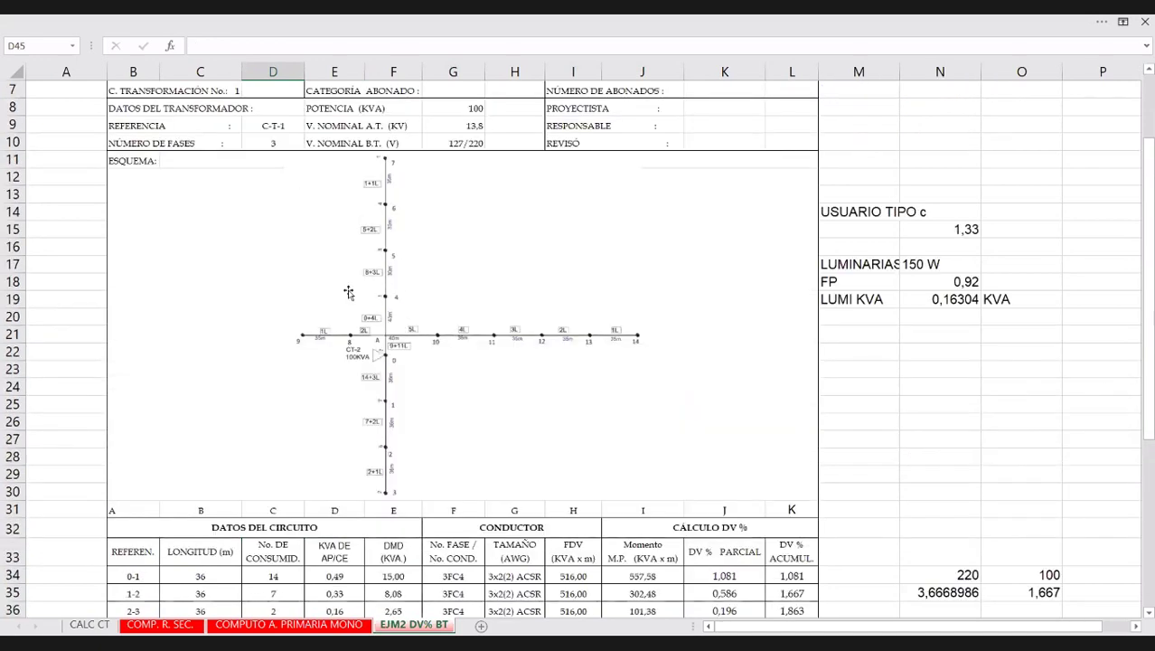
scroll(303, 537, down, 3)
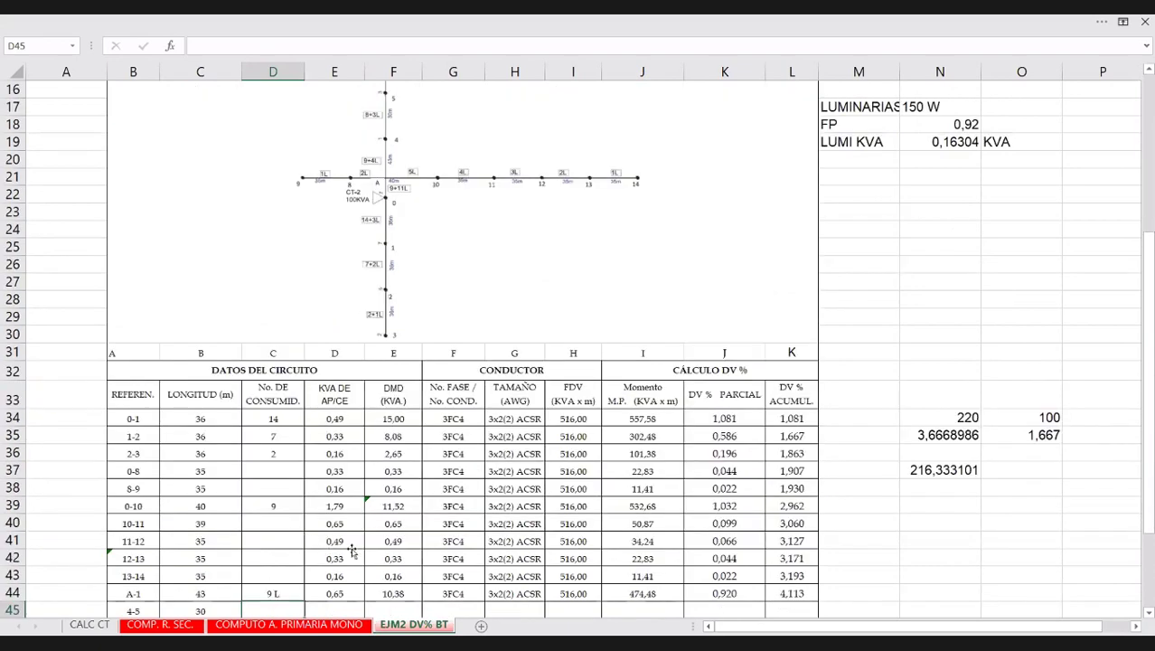
scroll(343, 551, down, 1)
scroll(332, 557, down, 1)
text(8 L)
key(Tab)
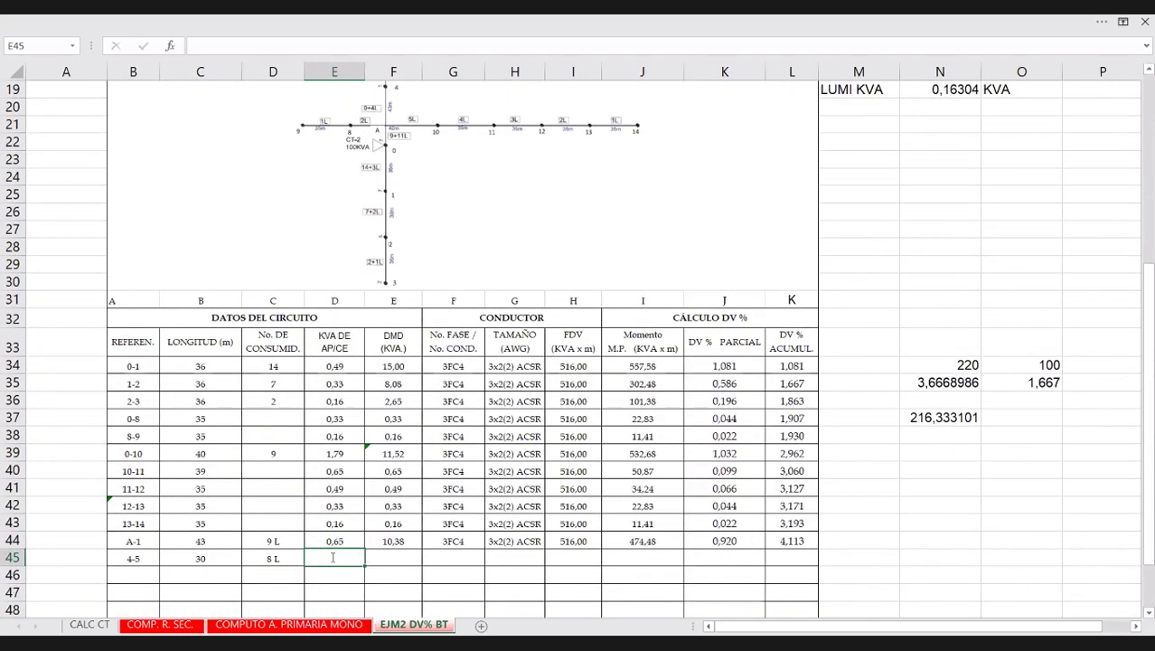
Calculate section 4-5's KVA AP/CE as the LUMI KVA value in N19 multiplied by 3.
text(=)
click(940, 90)
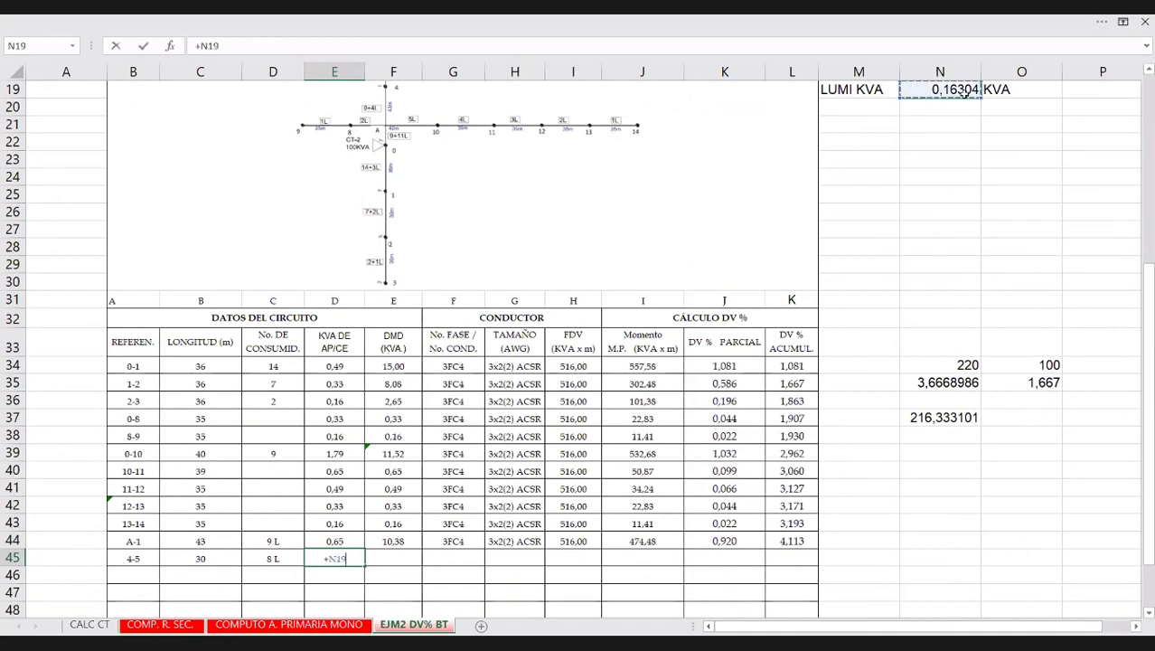
text(*3)
key(Return)
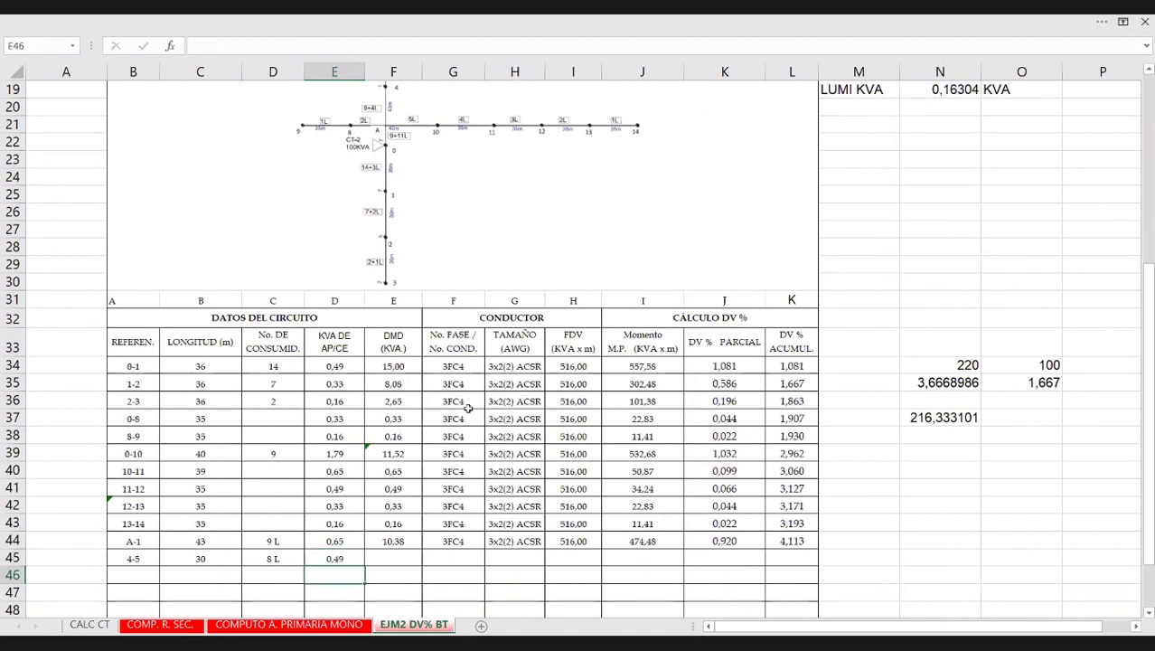
Calculate section 4-5's DMD as its KVA AP/CE plus 8,74, using =E45+8,74.
click(387, 555)
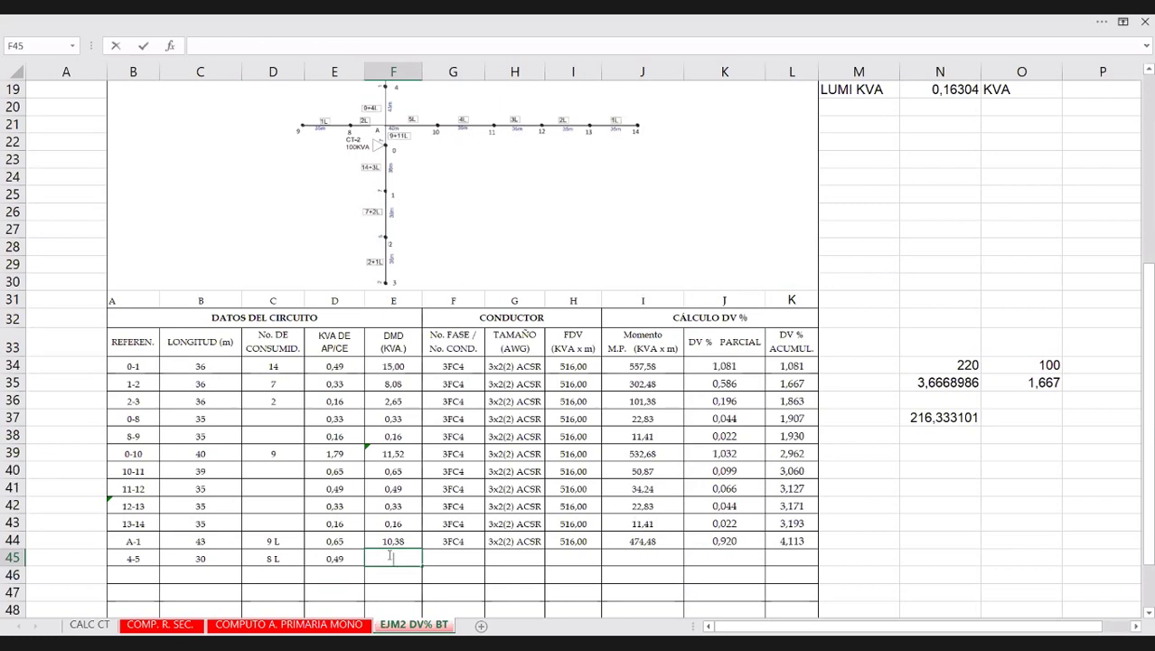
text(=)
click(344, 558)
text(+)
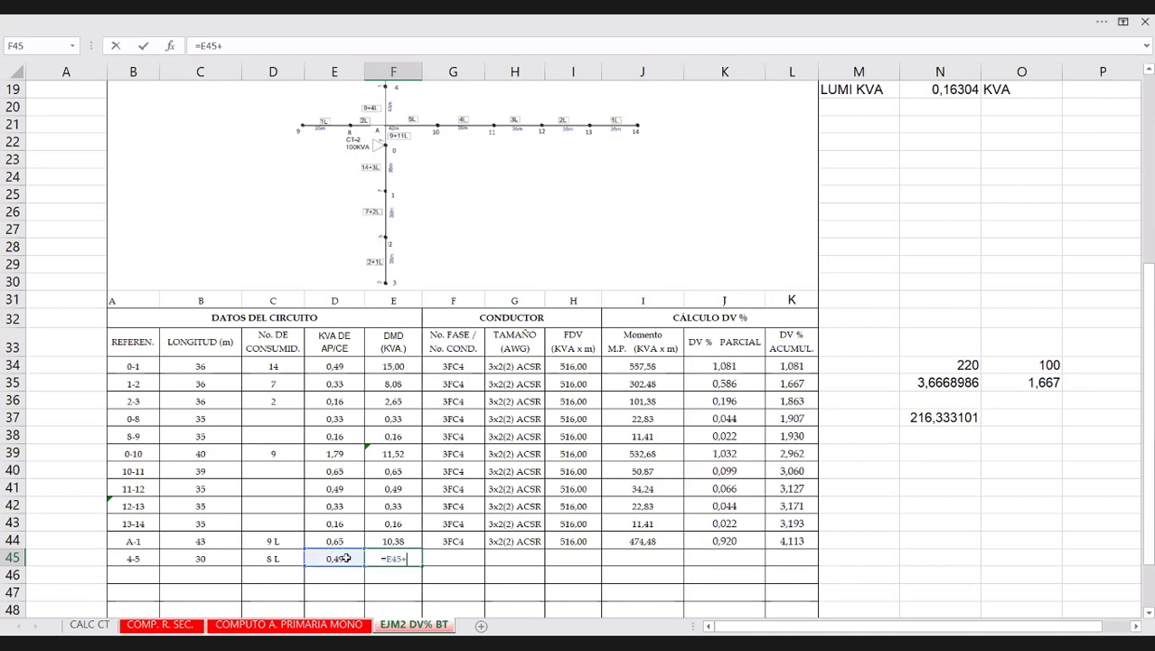
text(8,74)
key(Return)
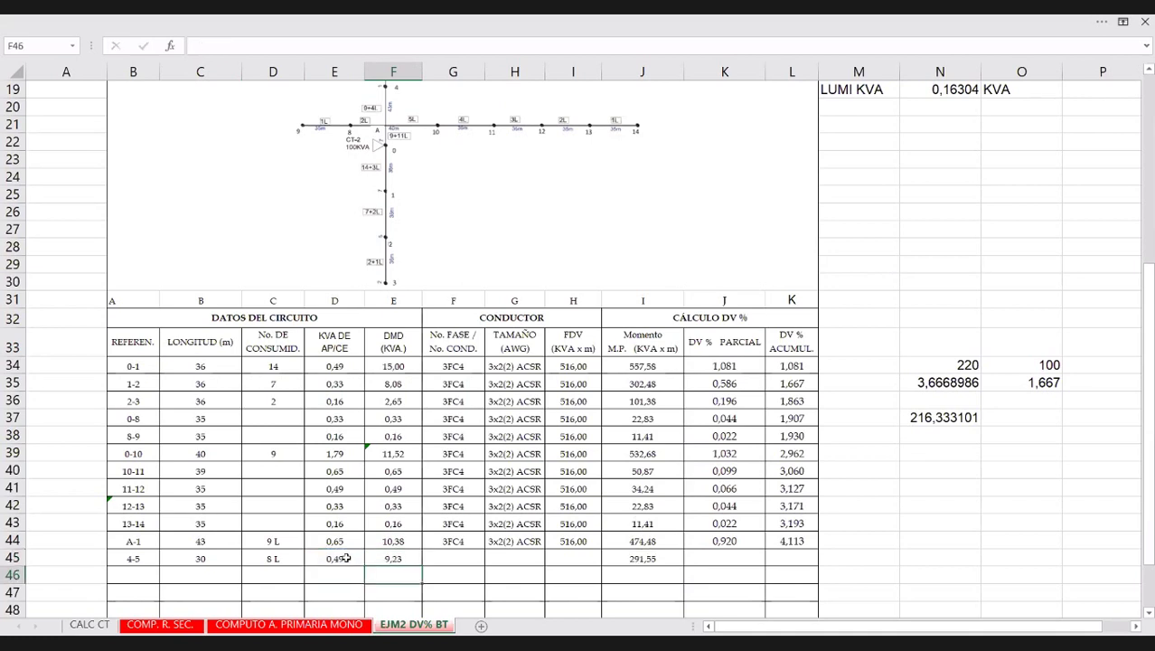
Copy the conductor and DV% cells of section A-1 (G44:L44) into the section 4-5 row.
drag(443, 543, 782, 549)
key(ctrl+c)
click(433, 560)
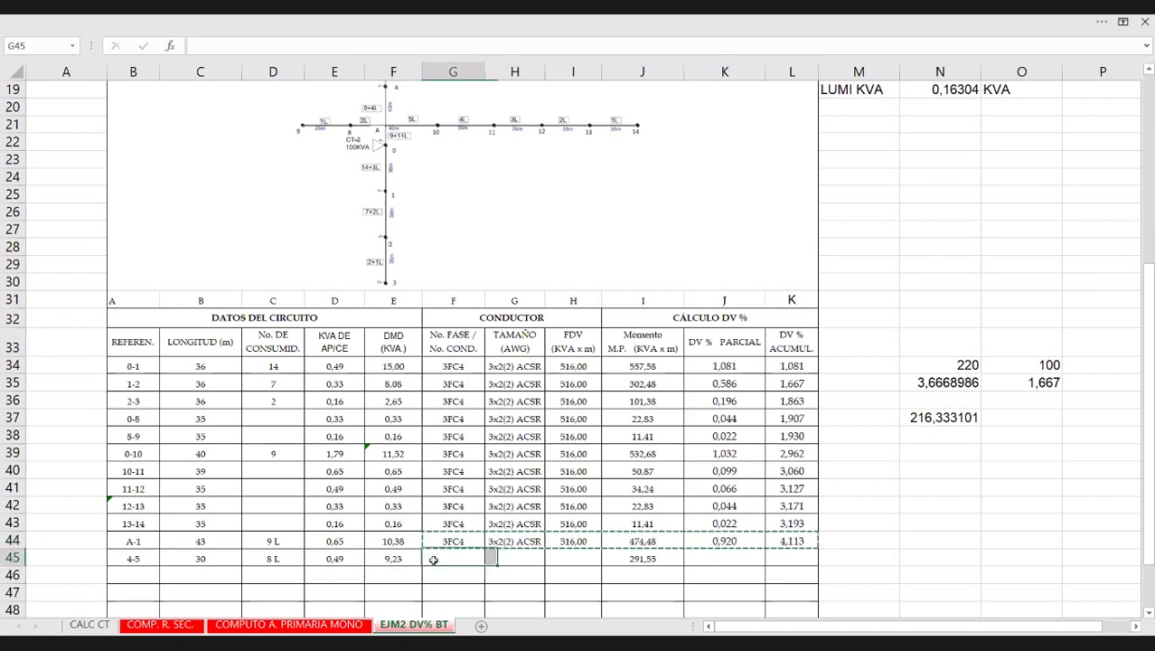
key(ctrl+v)
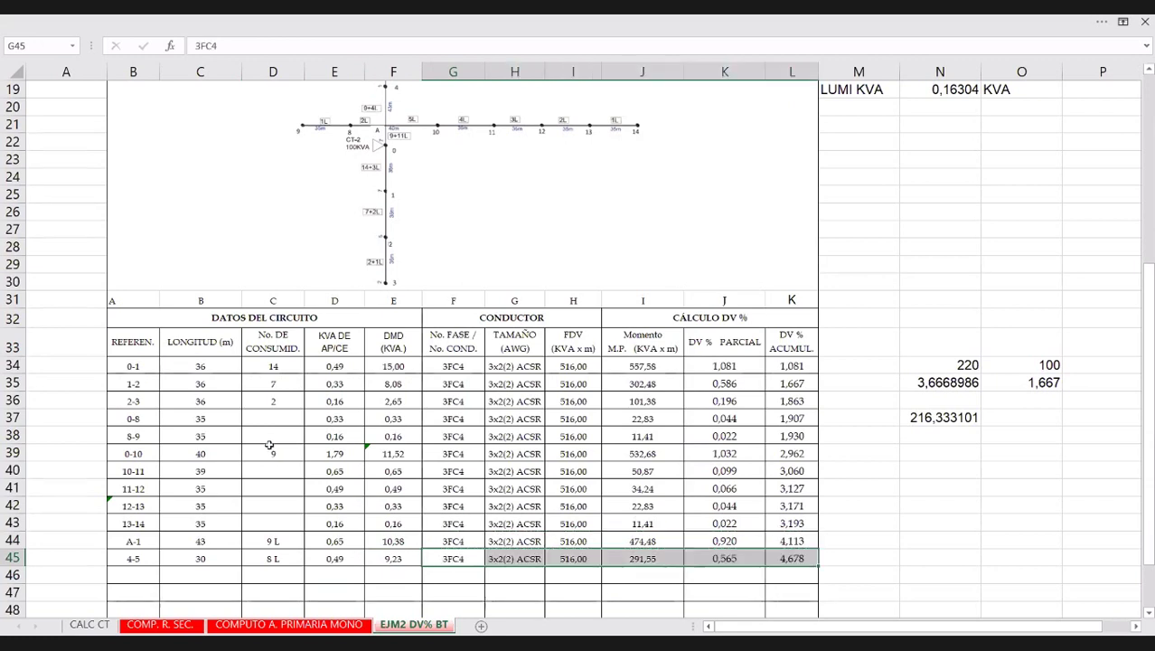
Set the consumer counts of sections A-1 and 4-5 to the plain numbers 9 and 8.
click(273, 453)
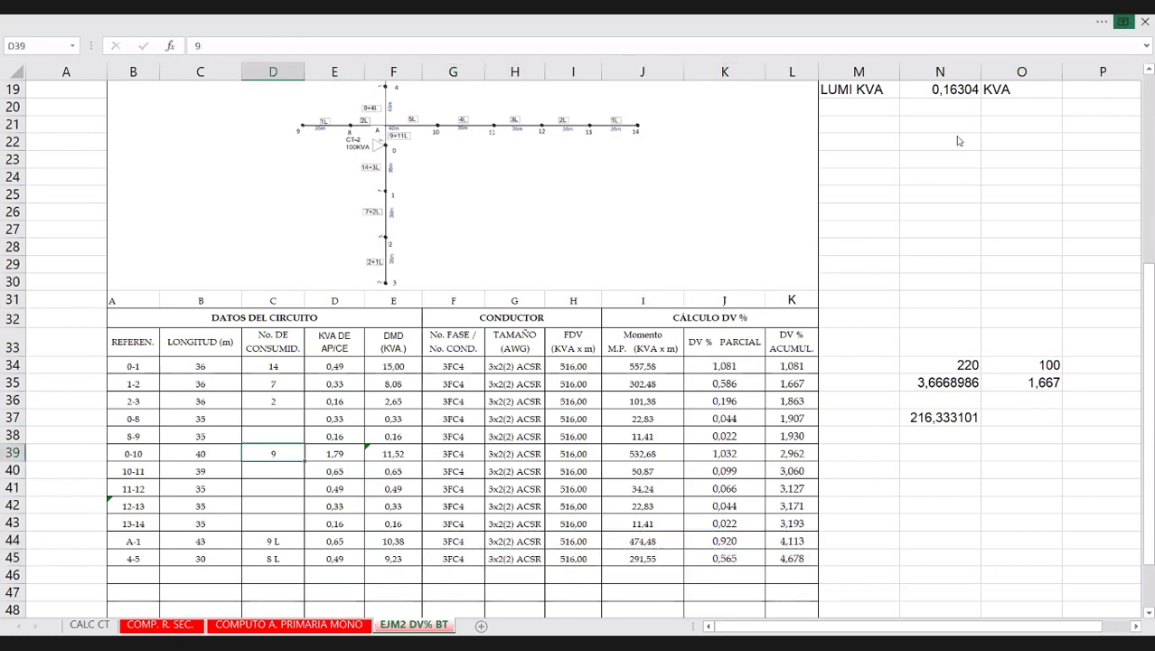
click(1120, 26)
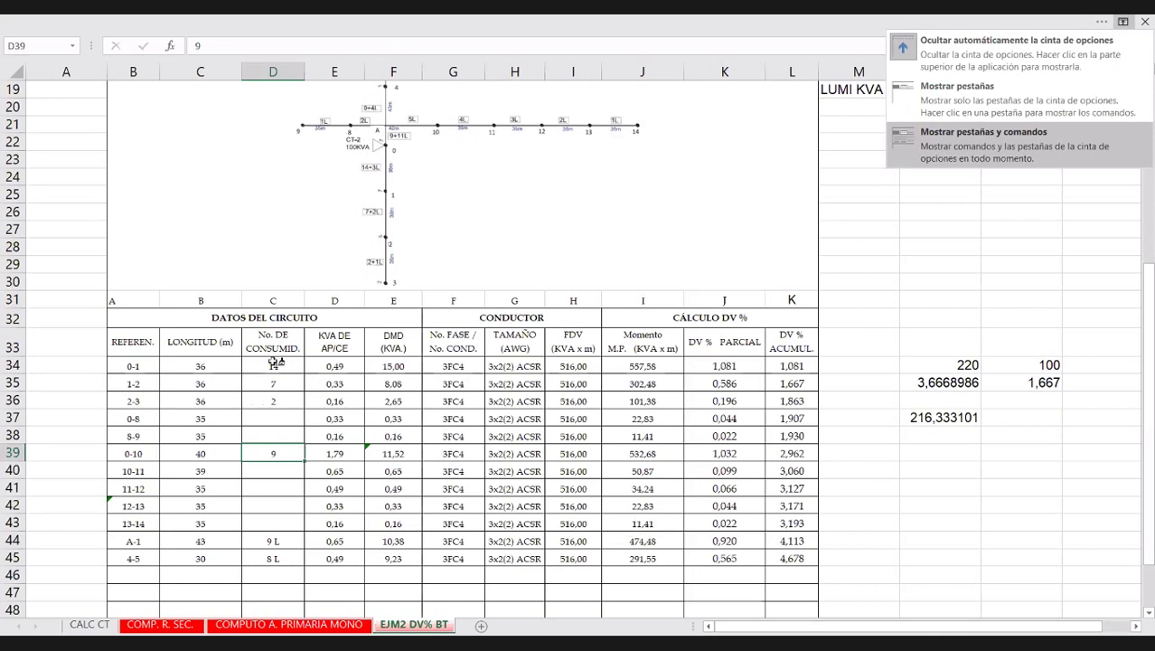
key(Return)
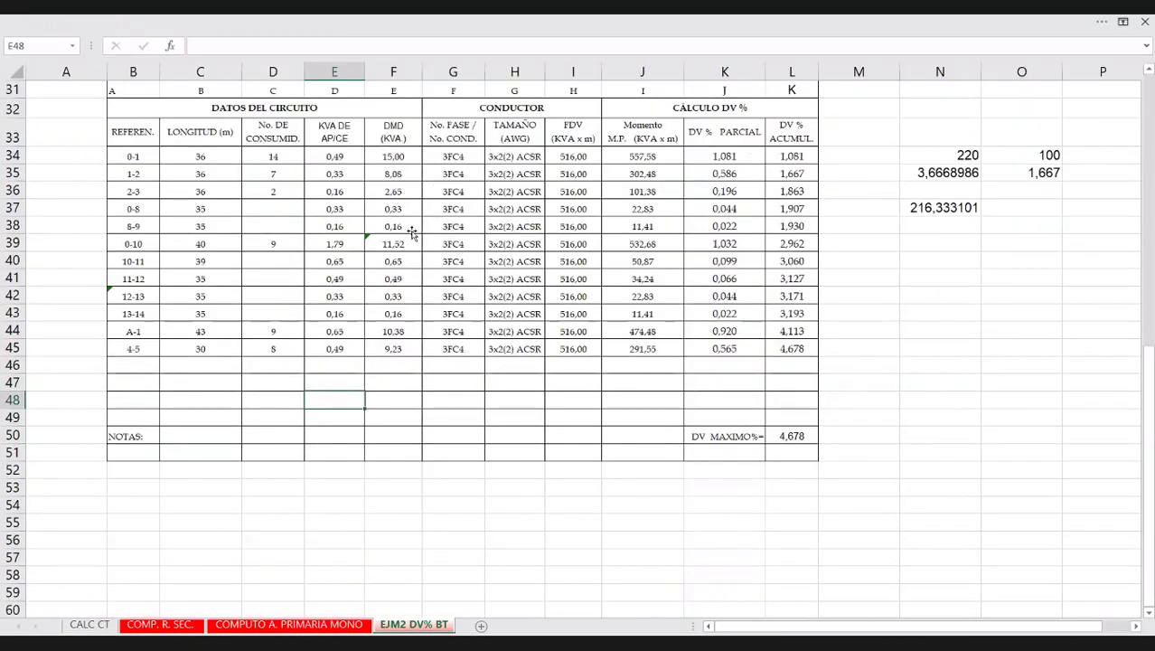
Start the section 5-6 row in row 46 with a length of 33 m and 5 consumers, following the circuit diagram.
scroll(413, 237, up, 7)
scroll(414, 243, down, 2)
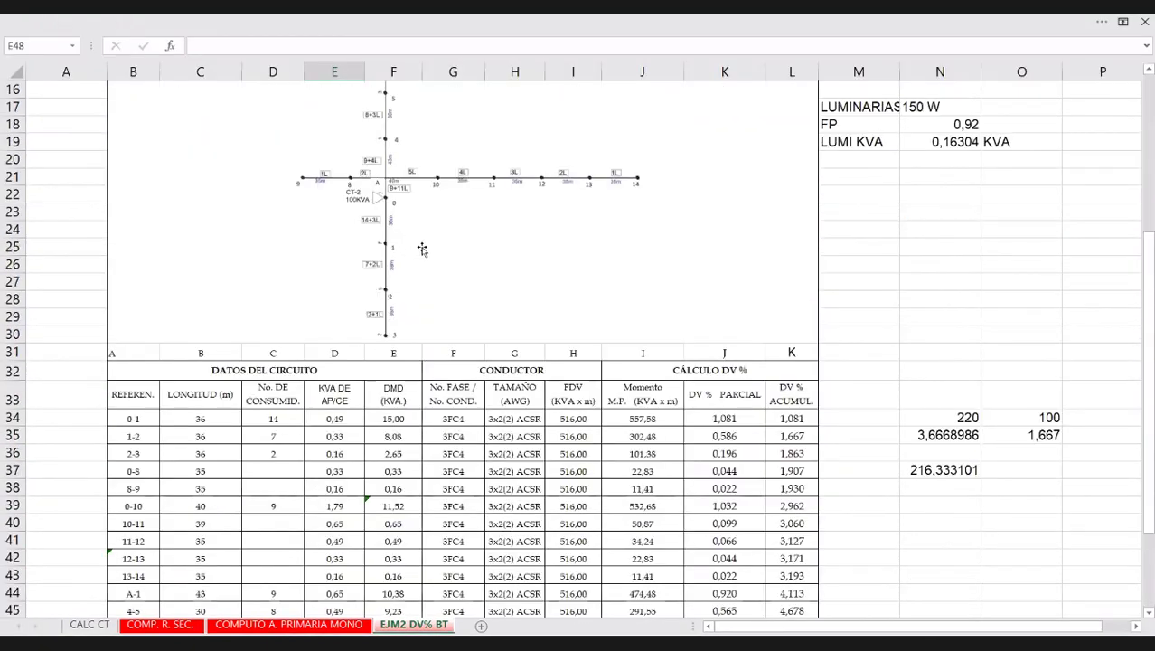
scroll(396, 194, down, 1)
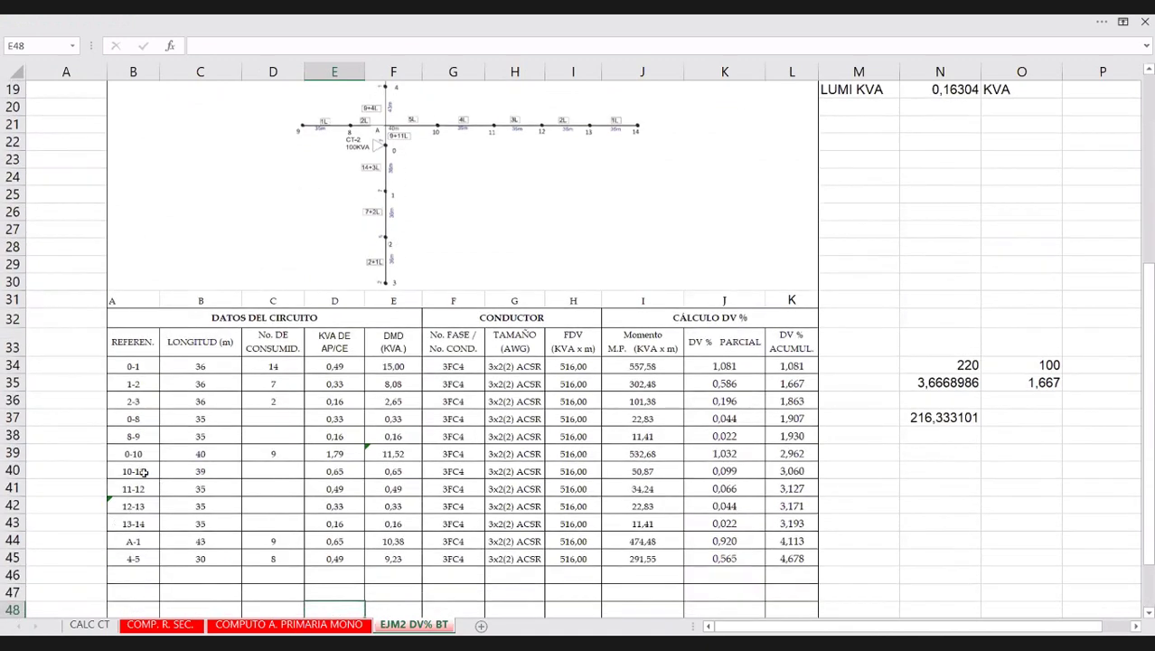
scroll(143, 472, up, 3)
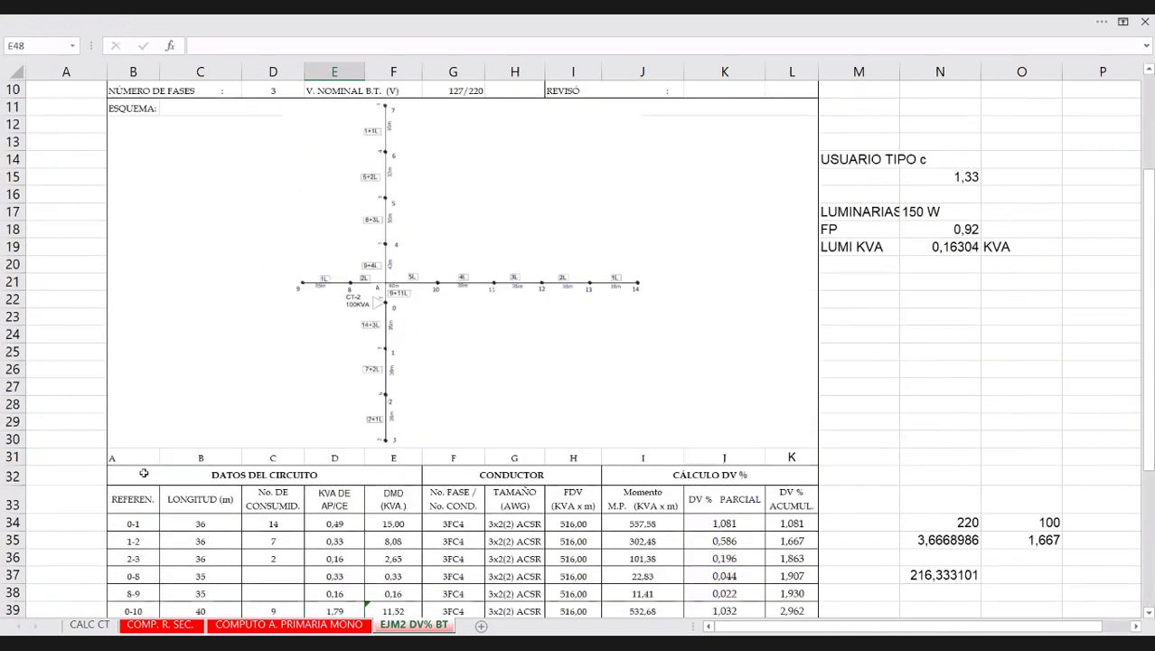
scroll(209, 474, down, 5)
click(204, 469)
scroll(411, 210, up, 2)
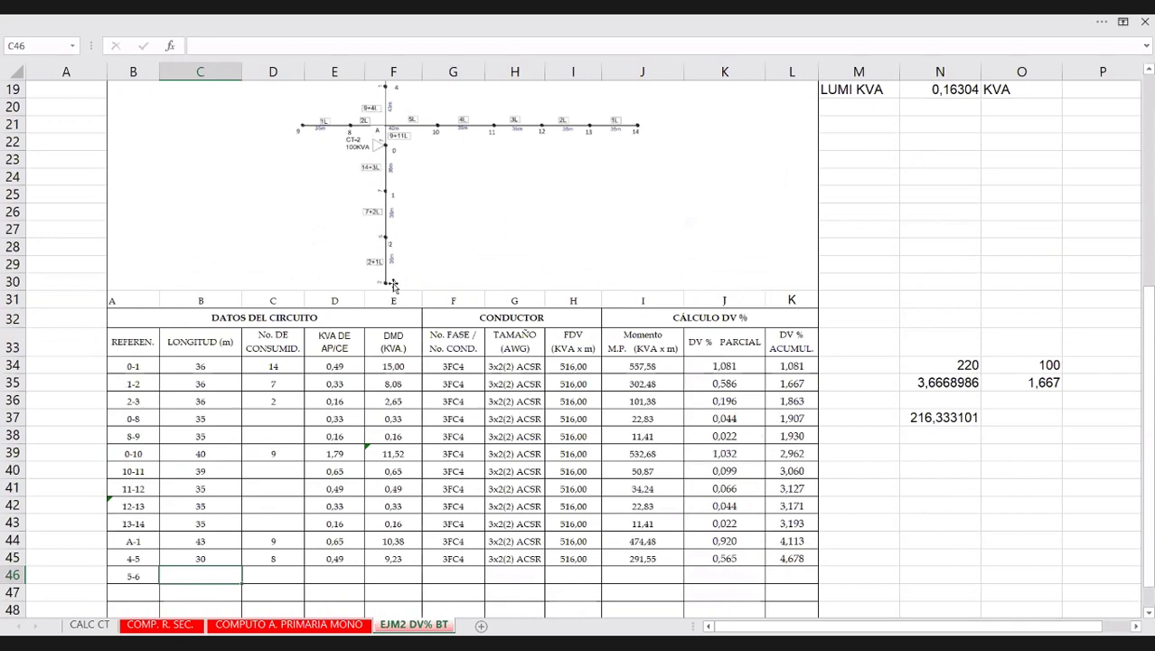
scroll(398, 306, up, 3)
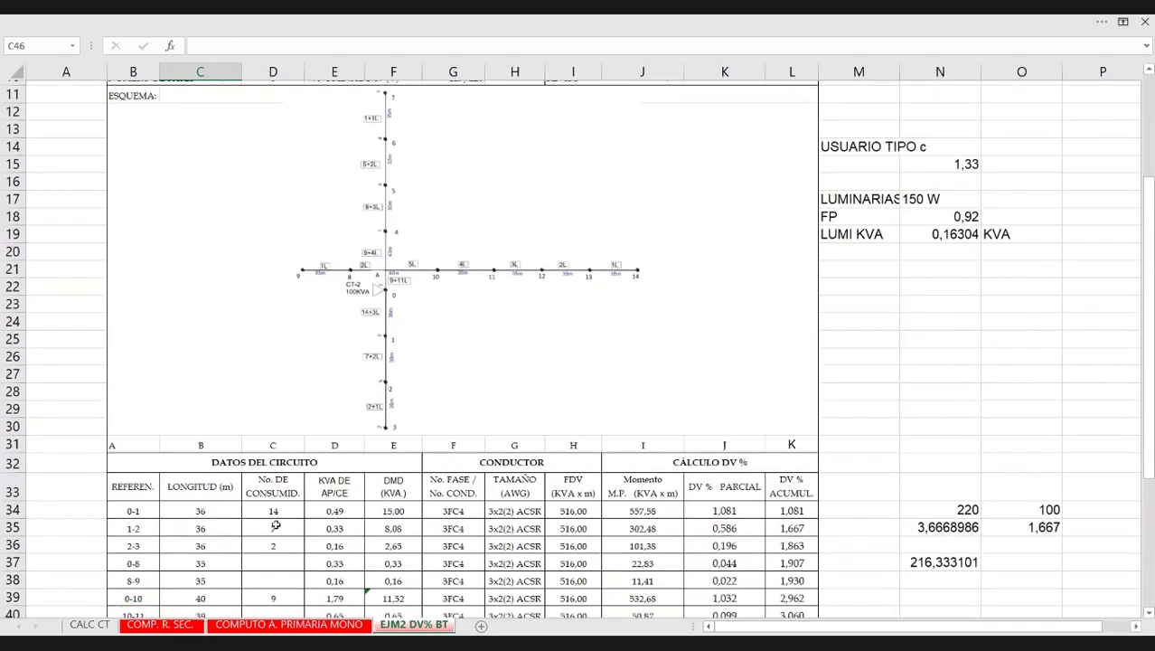
scroll(276, 524, down, 4)
click(276, 524)
text(33)
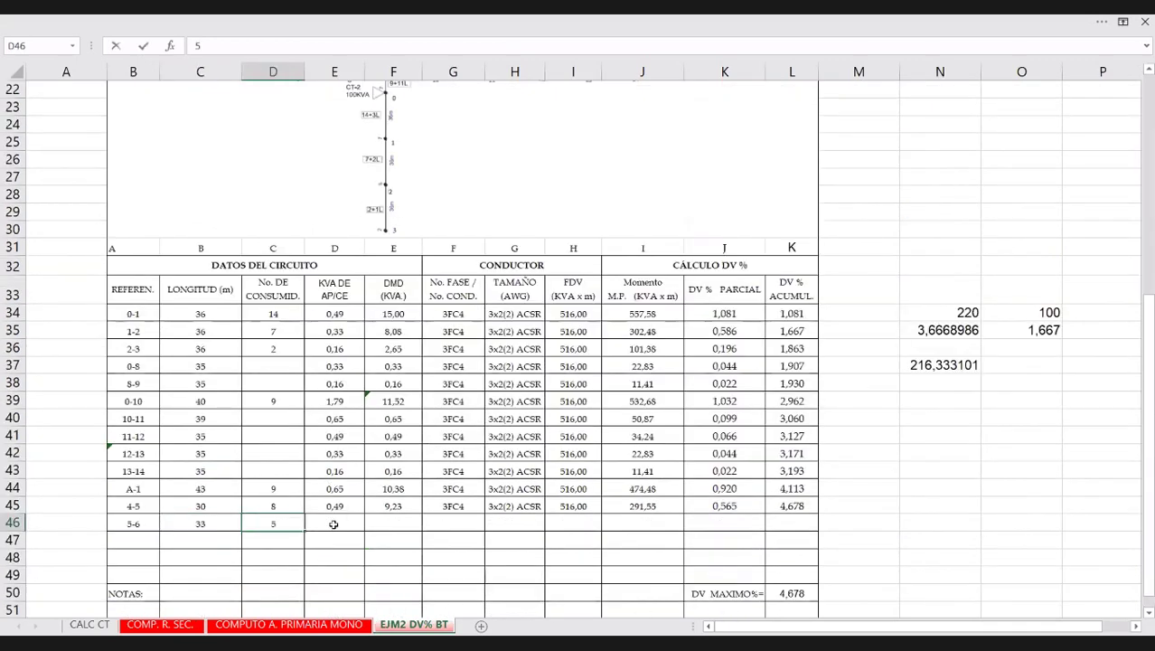
Calculate section 5-6's KVA AP/CE as the LUMI KVA value in N19 multiplied by 2.
click(333, 524)
text(+)
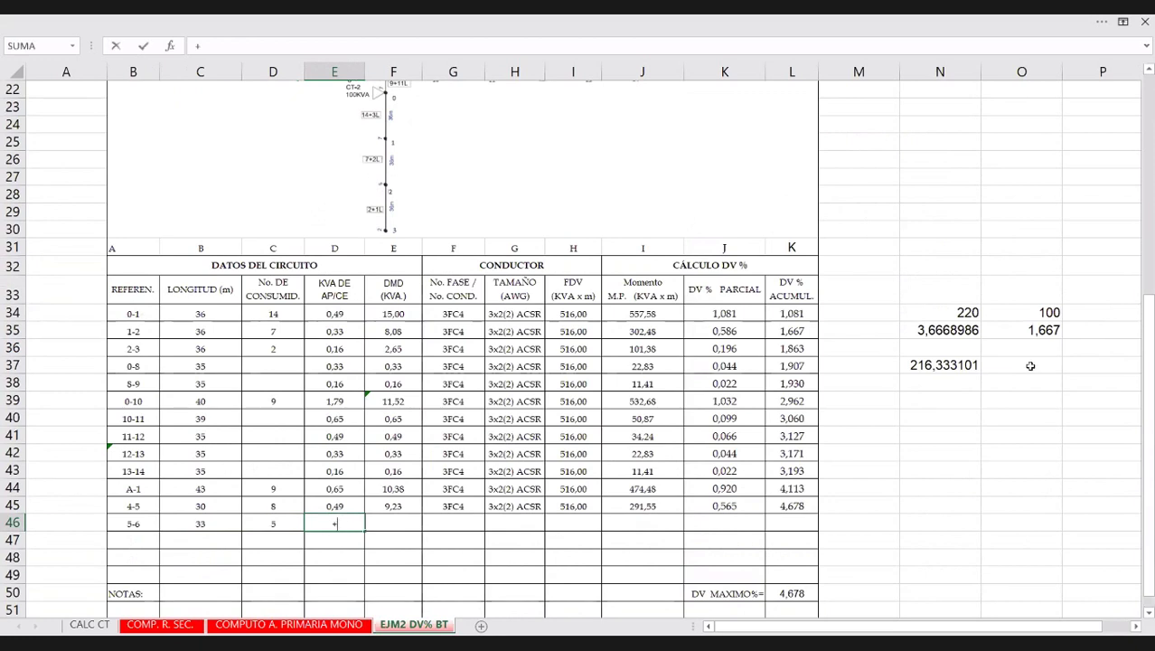
scroll(947, 197, up, 3)
click(947, 195)
text(*2)
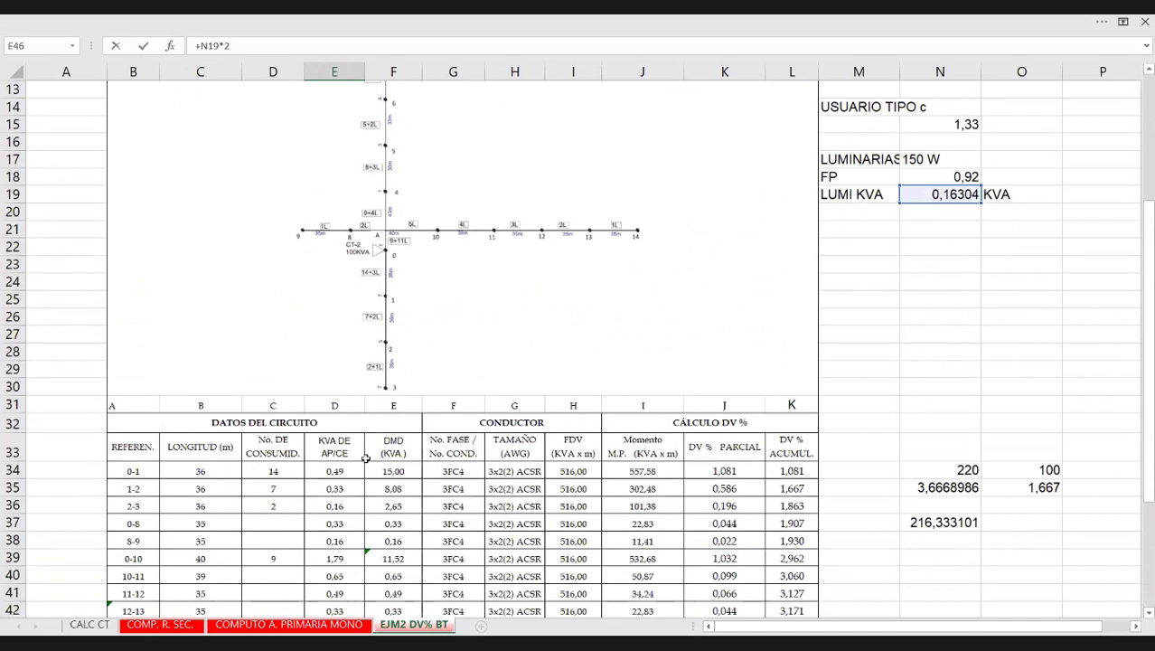
key(Tab)
Calculate section 5-6's DMD as its KVA AP/CE plus 5,71, using +E46+5,71.
text(+)
click(330, 469)
text(+)
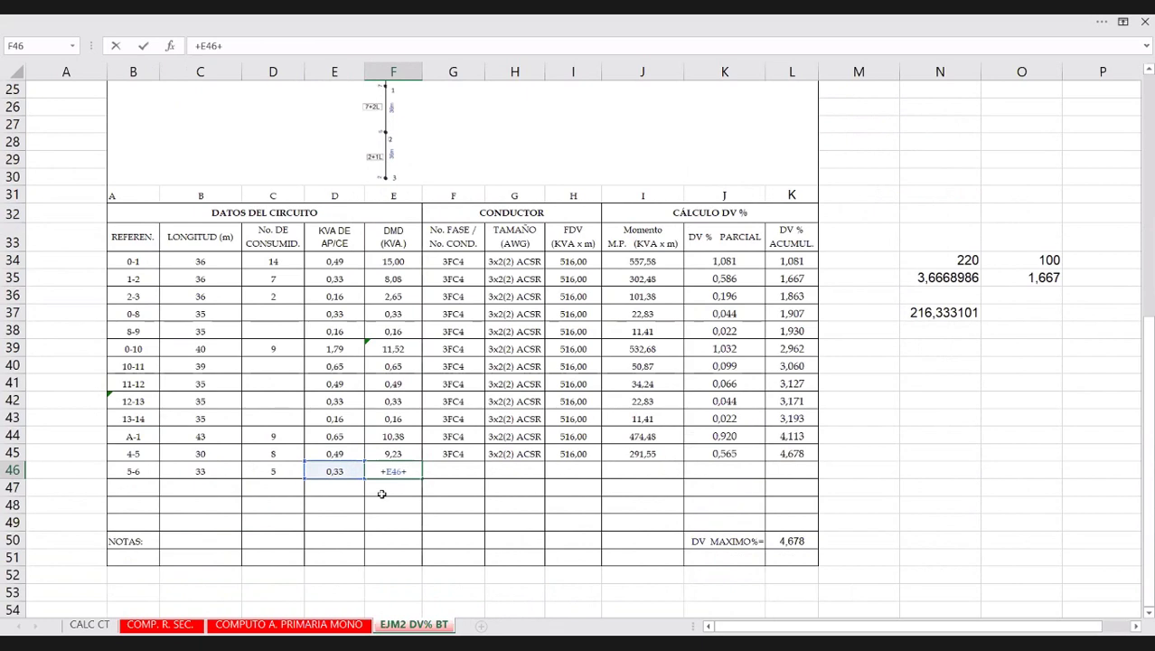
key(Return)
Copy the conductor and DV% cells of section 4-5 (G45:L45) into the section 5-6 row.
drag(458, 451, 800, 453)
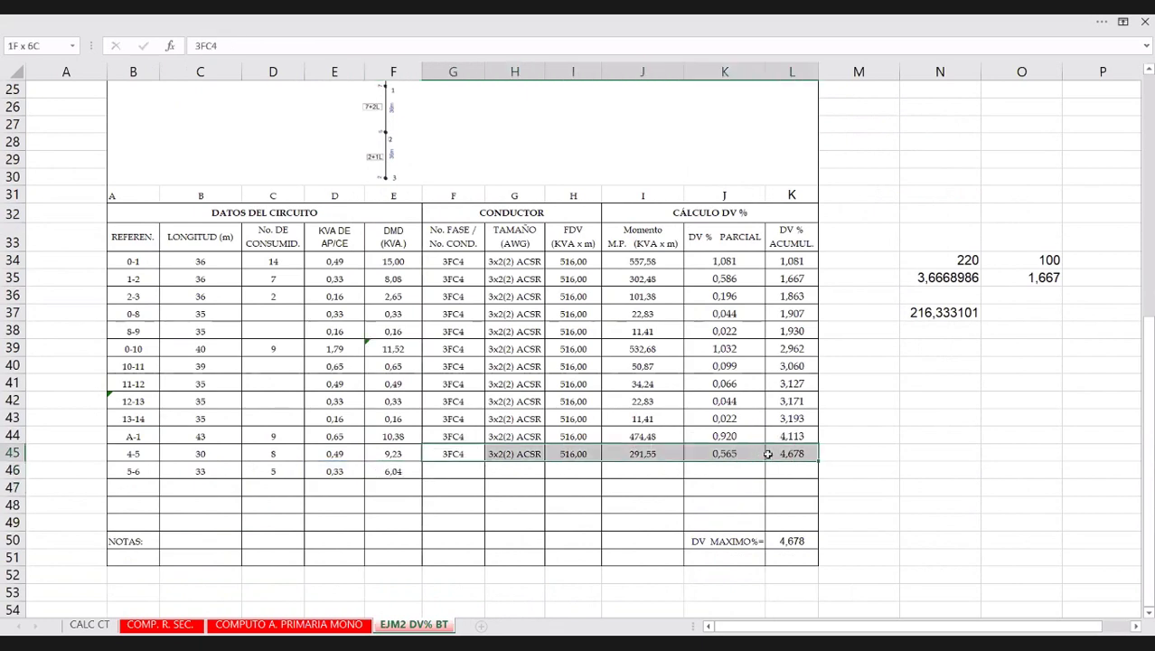
key(ctrl+c)
click(454, 478)
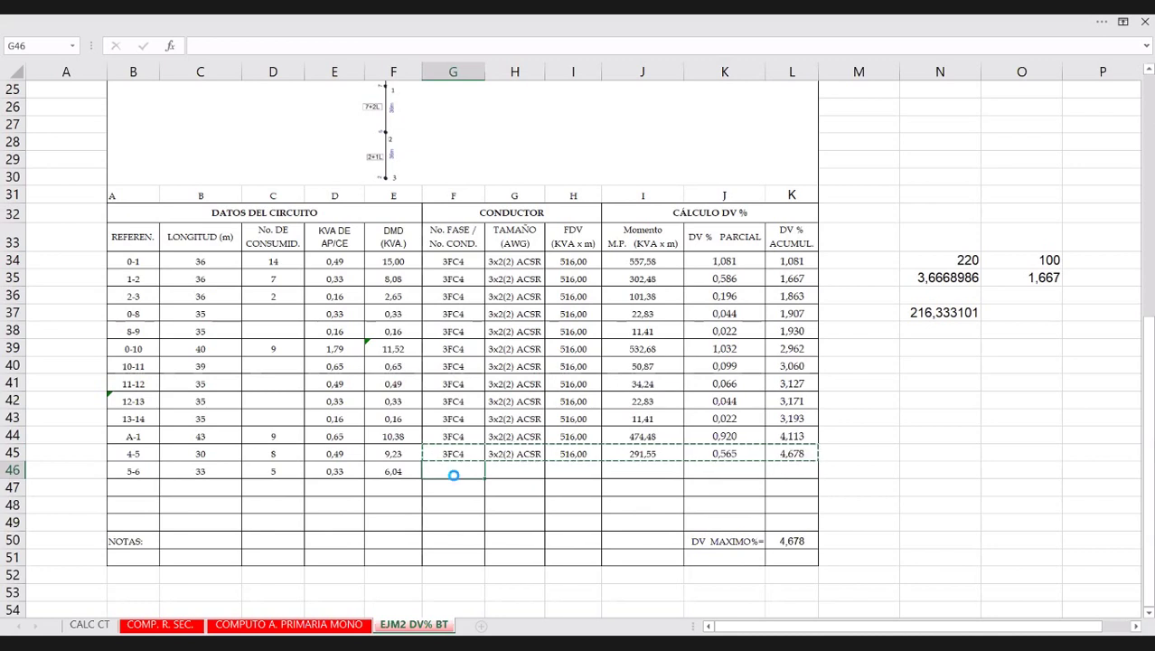
key(Return)
Find the next section of the branch in the circuit diagram and enter its reference 6-7 in row 47.
click(140, 488)
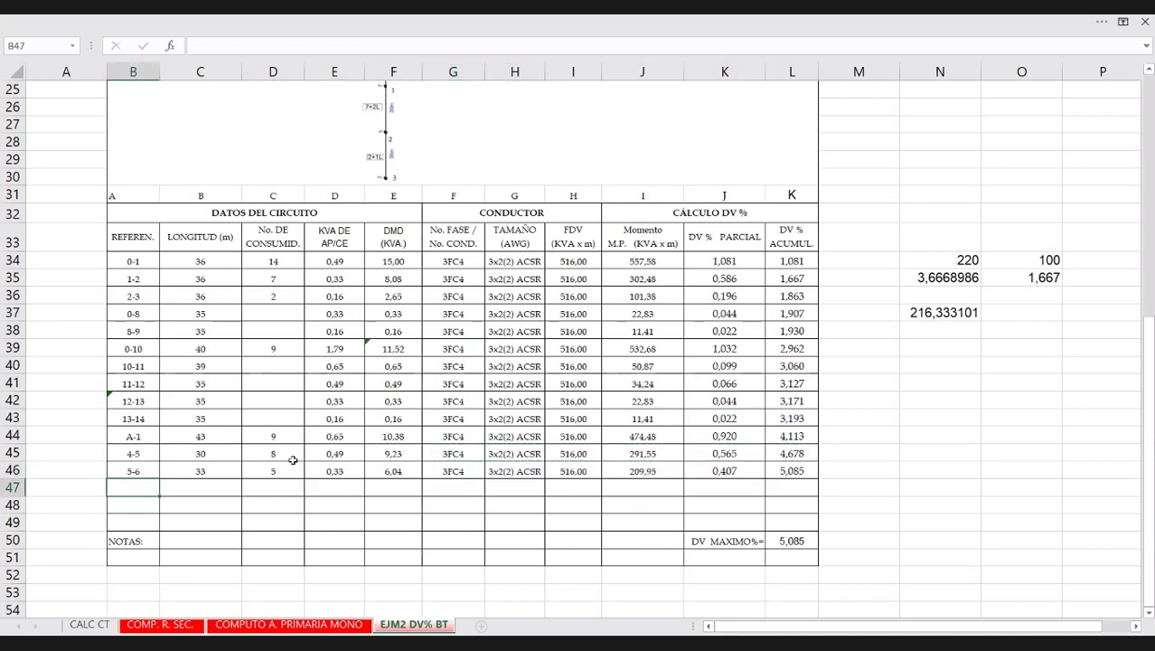
scroll(294, 461, up, 2)
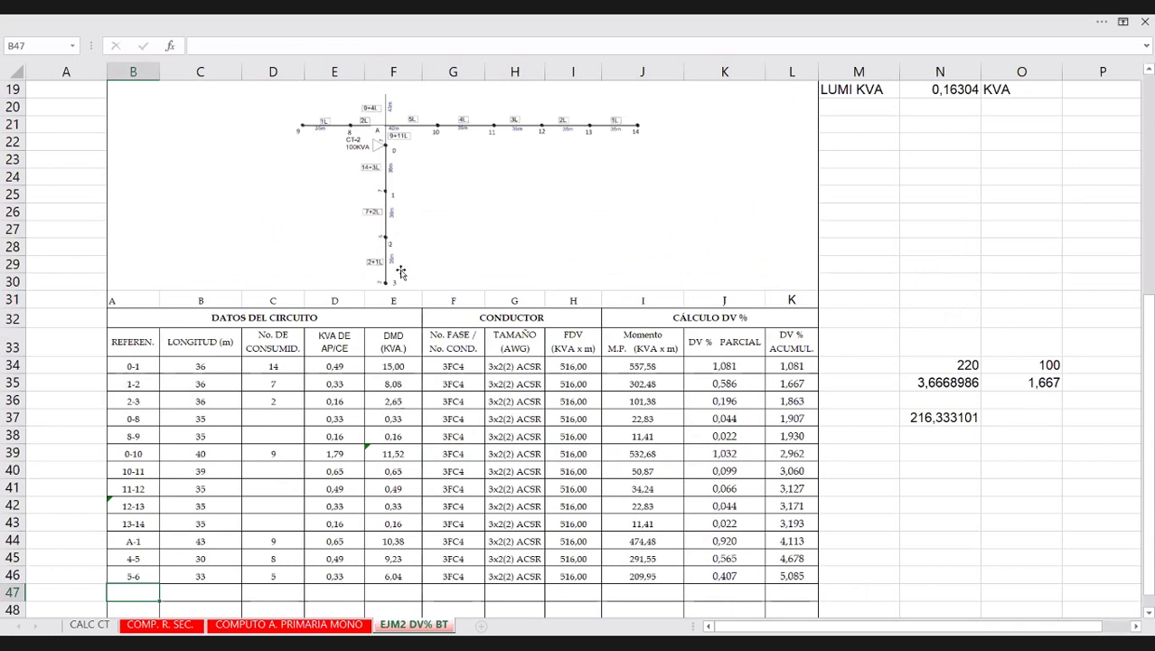
scroll(402, 271, up, 5)
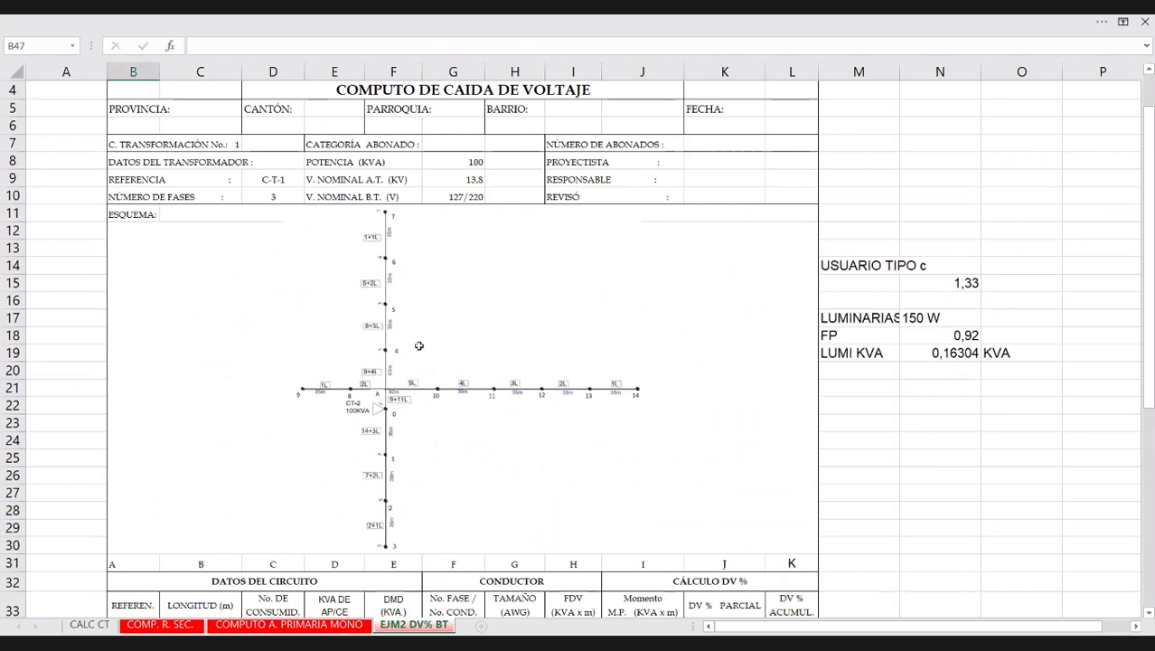
scroll(243, 487, down, 7)
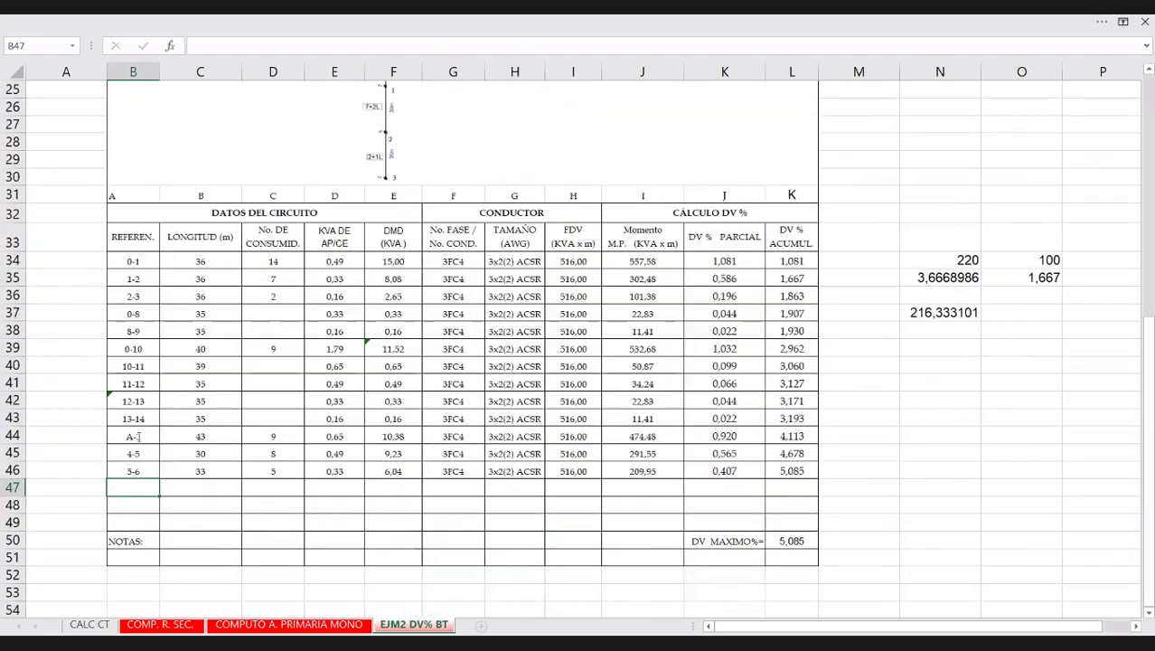
scroll(138, 437, down, 1)
text(6-7)
key(Tab)
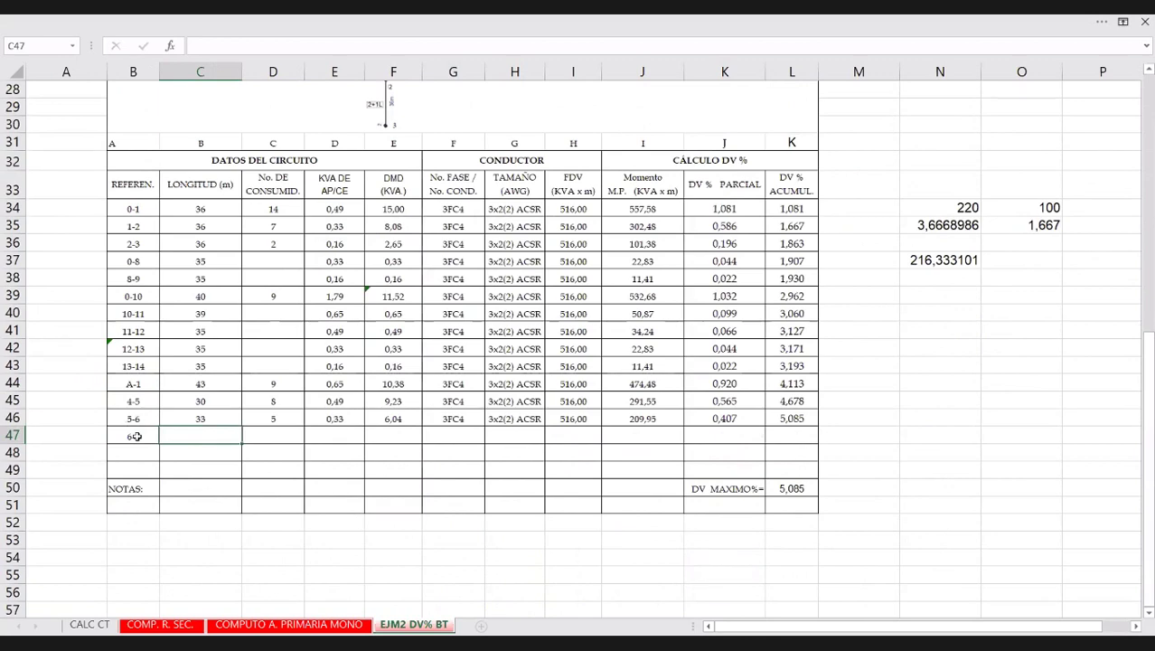
Enter a length of 35 m and 1 consumer for section 6-7, as given in the circuit diagram.
text(37)
scroll(481, 183, up, 4)
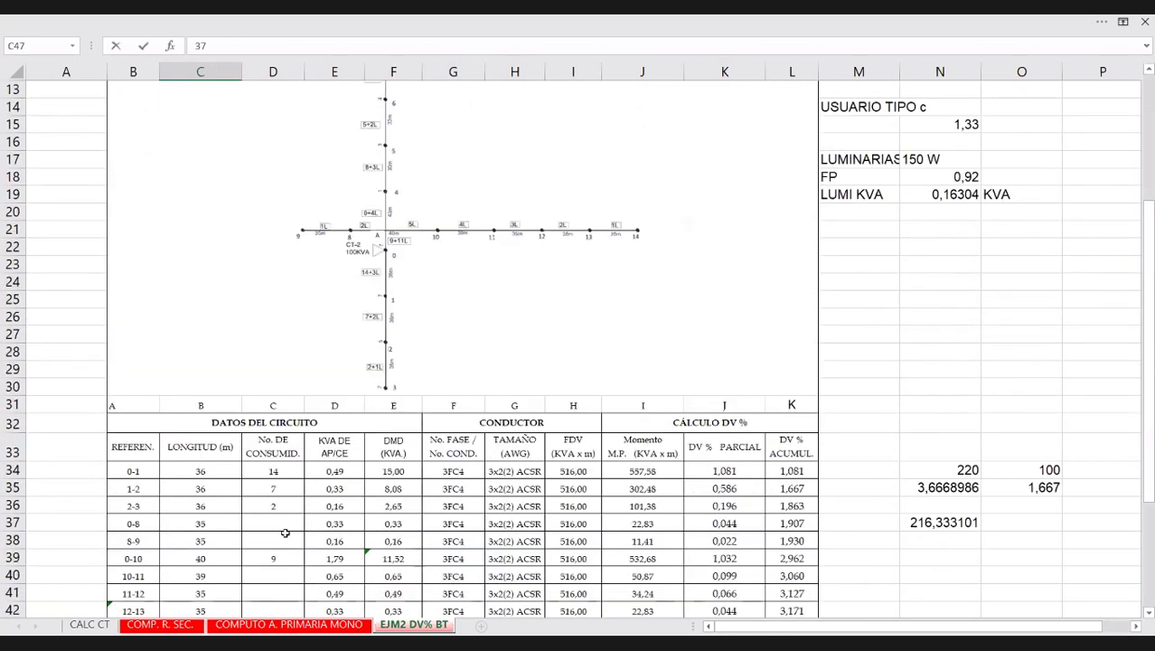
scroll(284, 533, down, 5)
key(BackSpace)
text(5)
click(275, 384)
text(1)
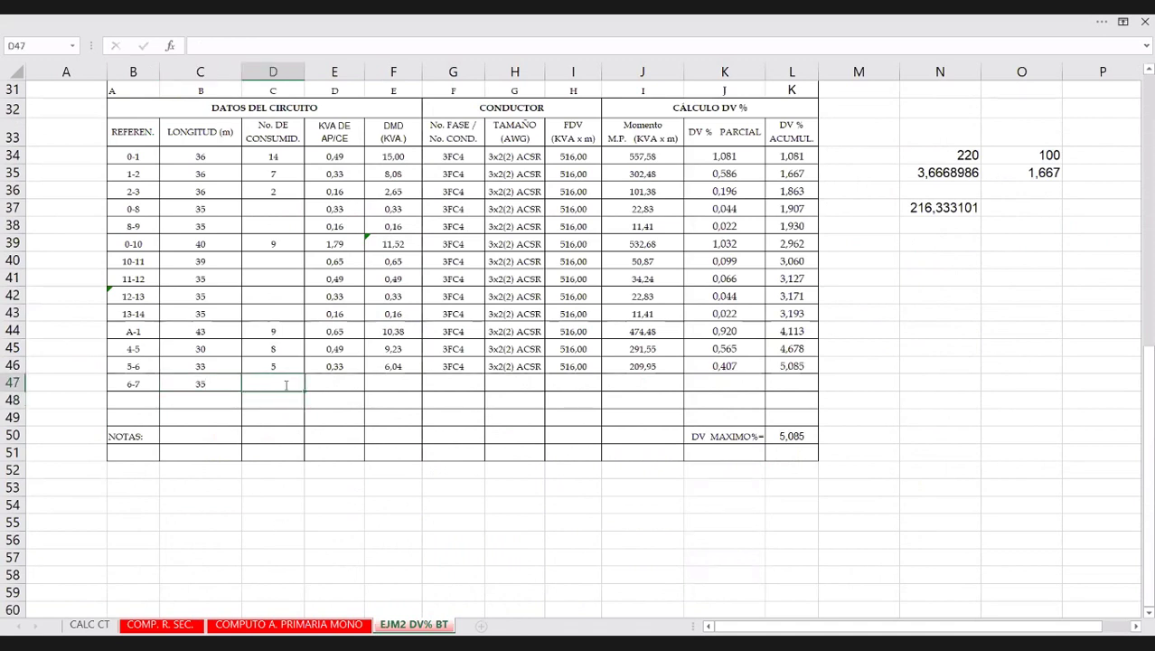
Set section 6-7's KVA AP/CE equal to the LUMI KVA value, using =N19.
click(337, 384)
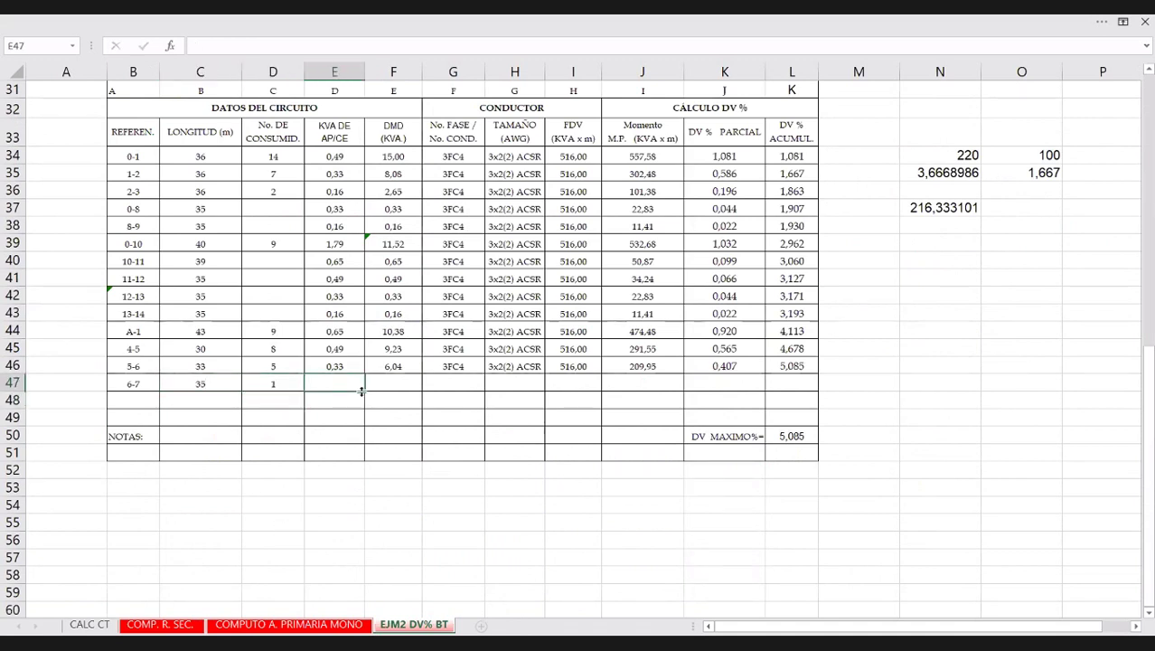
text(=)
scroll(942, 176, up, 2)
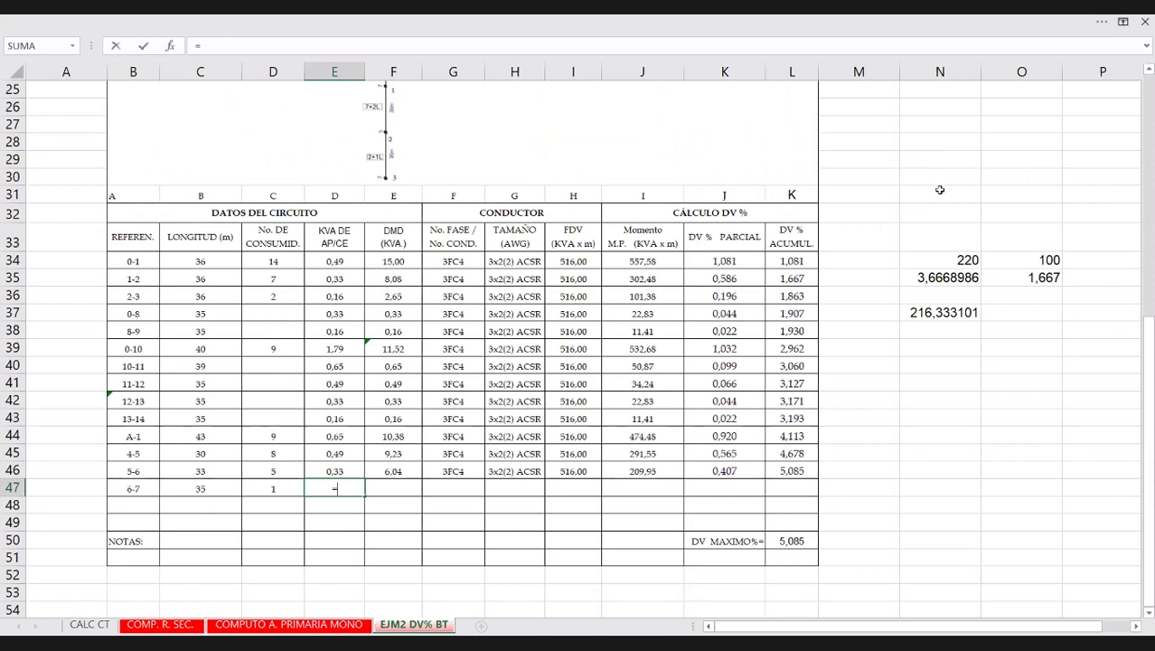
scroll(940, 190, up, 4)
click(940, 194)
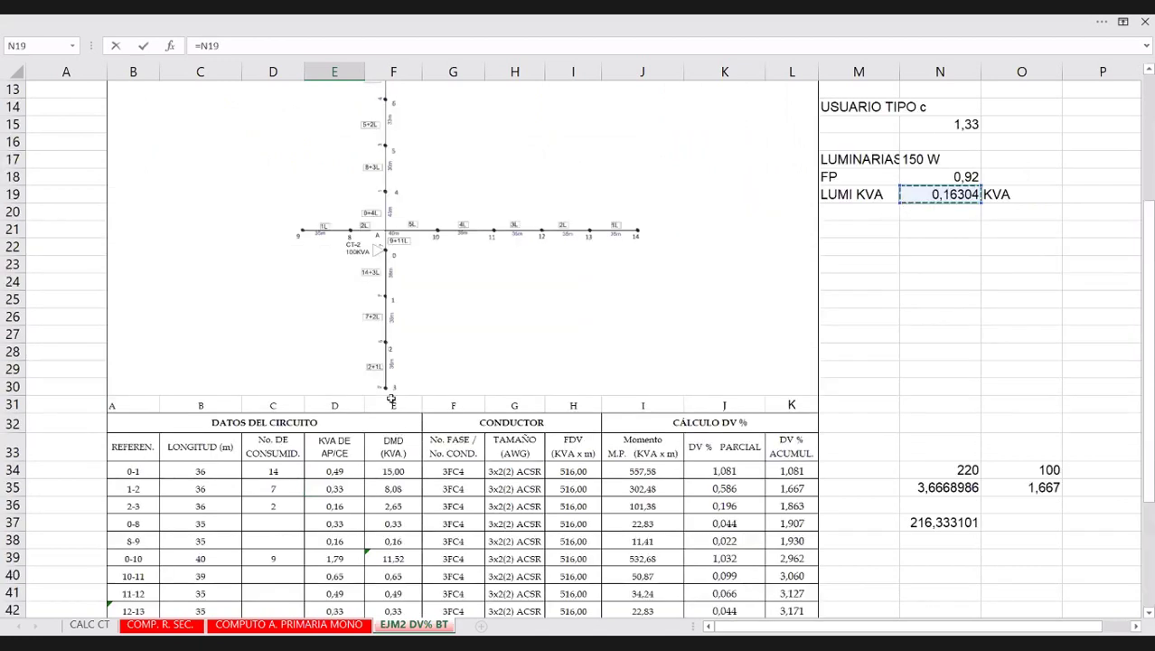
key(Return)
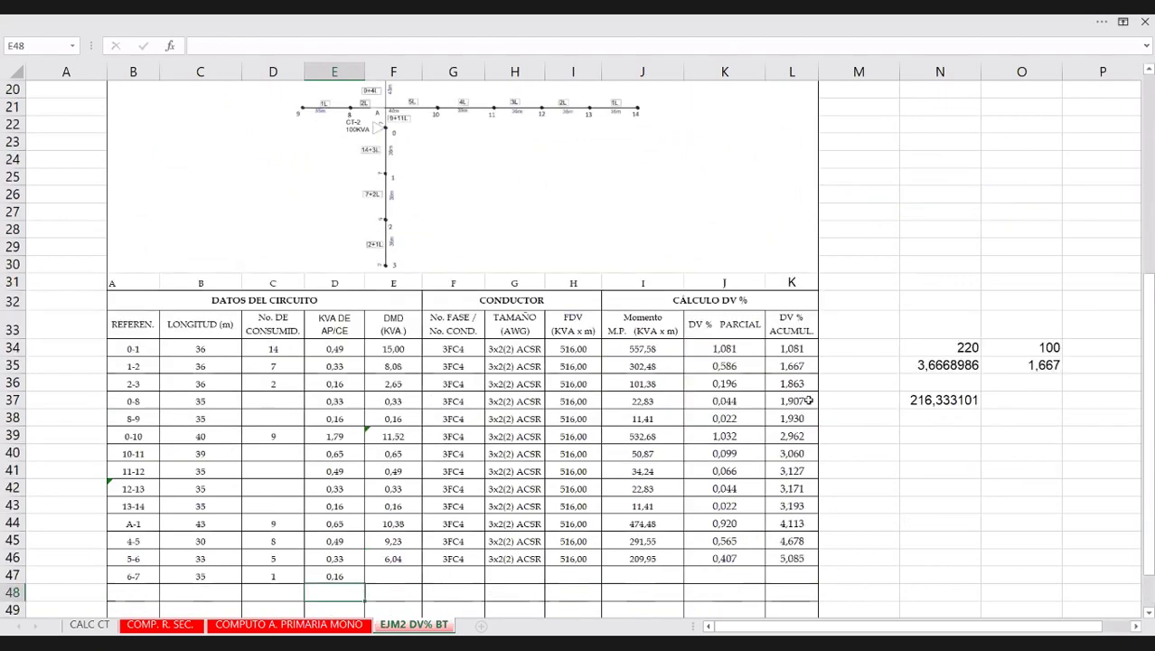
scroll(807, 335, down, 3)
click(402, 405)
key(shift+Right)
key(shift+Right)
key(shift+Right)
key(shift+Right)
key(shift+Right)
key(shift+Right)
key(ctrl+c)
key(Escape)
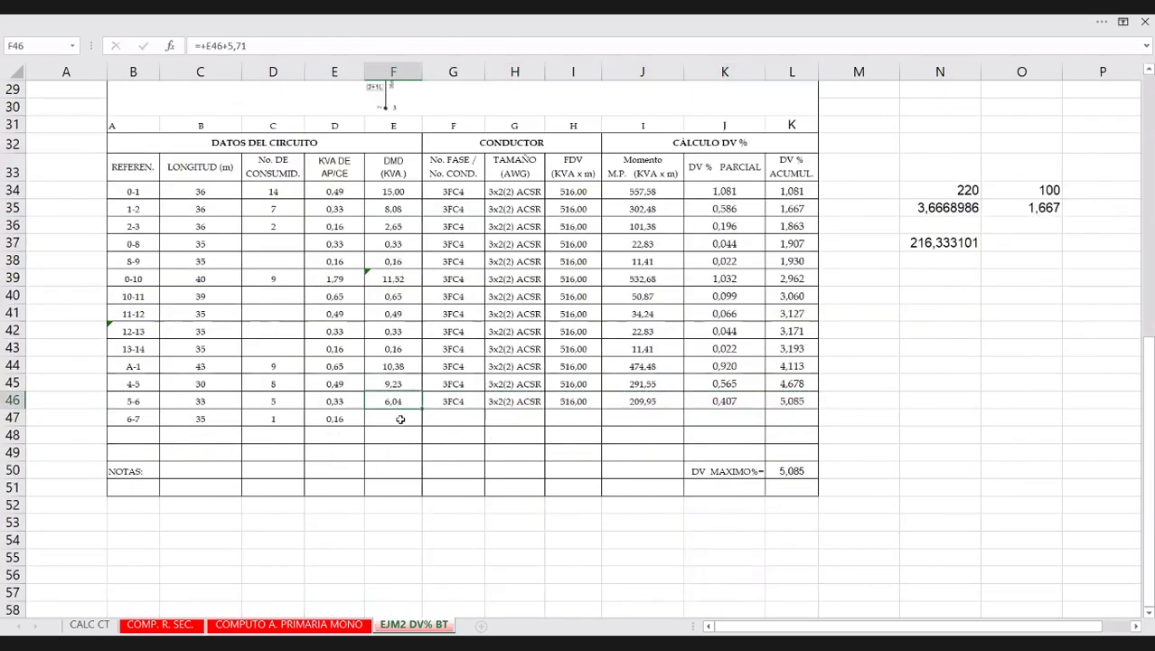
Calculate section 6-7's DMD as its KVA AP/CE in E47 plus 1,33 for one type C user.
click(398, 418)
text(+)
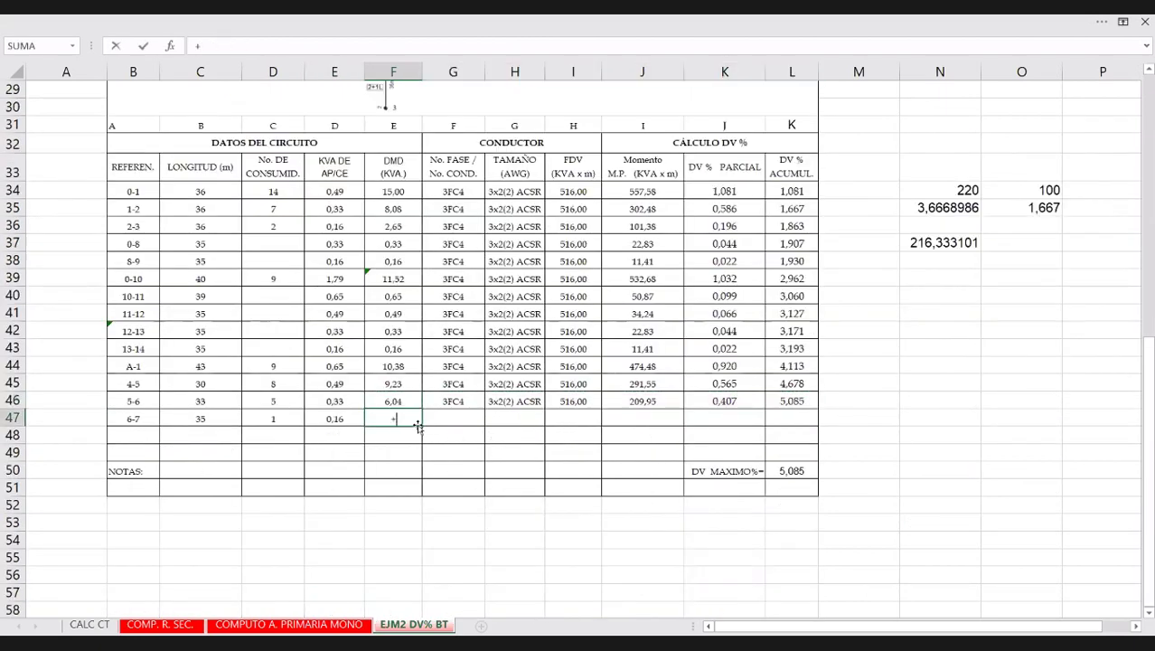
click(330, 418)
text(+)
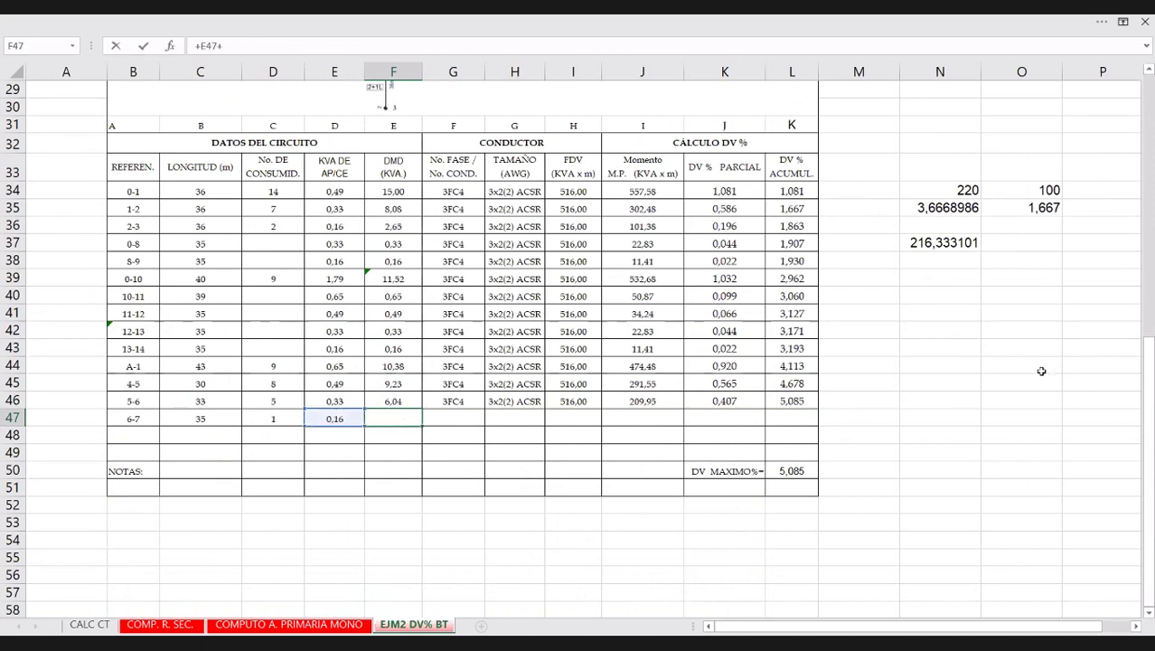
scroll(998, 281, up, 3)
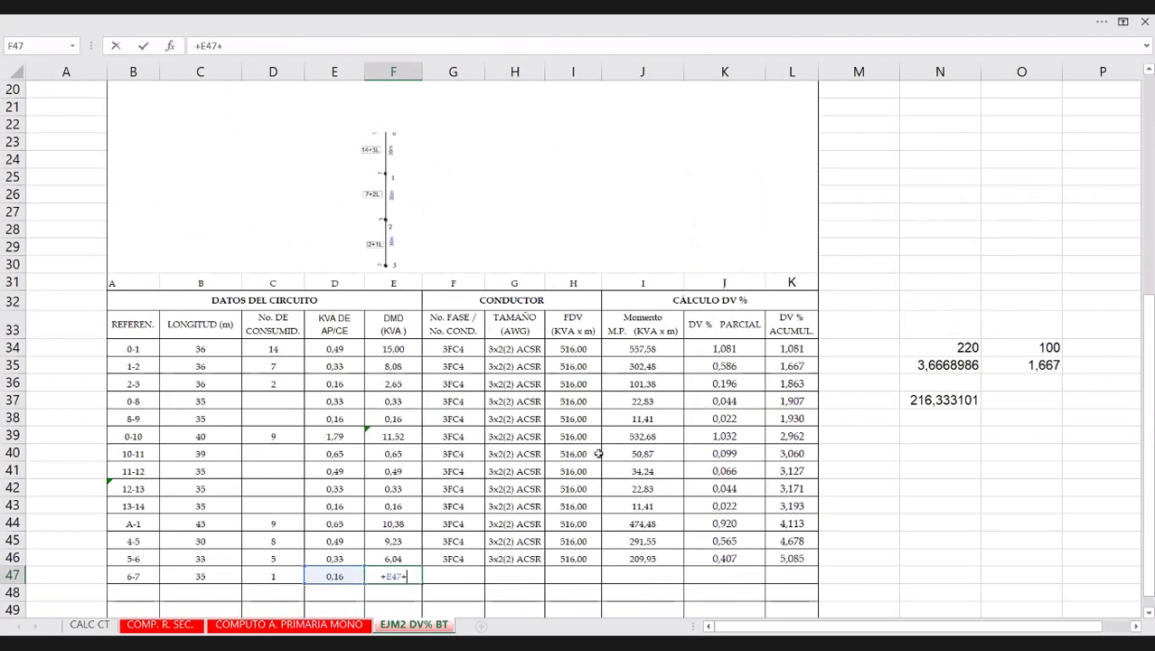
scroll(765, 452, up, 3)
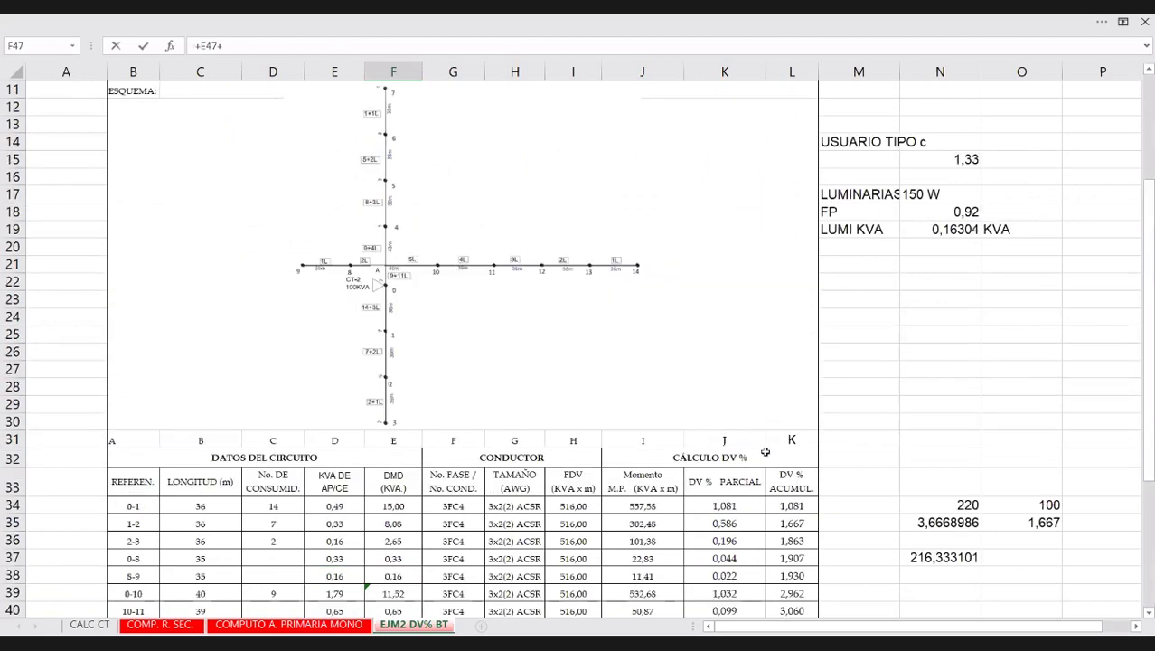
Fill the conductor and DV% cells of the section 6-7 row (G47:L47) from the section 5-6 row.
scroll(765, 452, down, 5)
drag(451, 470, 792, 471)
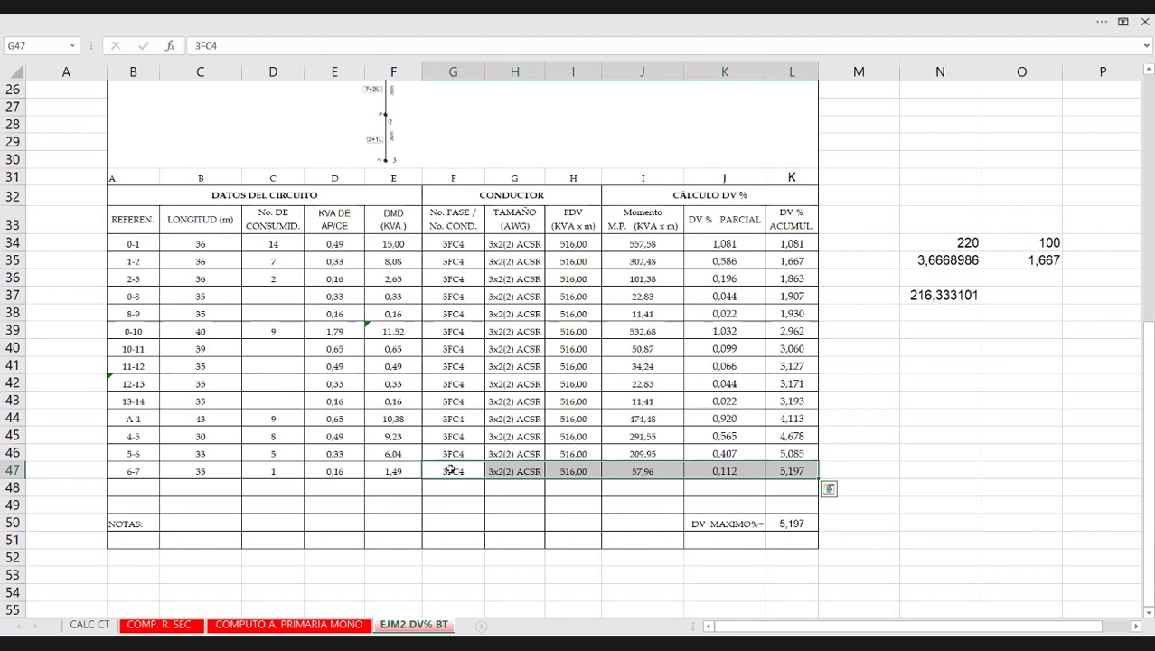
key(Escape)
Review the circuit diagram against the completed section rows of the voltage-drop table.
mouse_move(831, 466)
scroll(333, 301, up, 2)
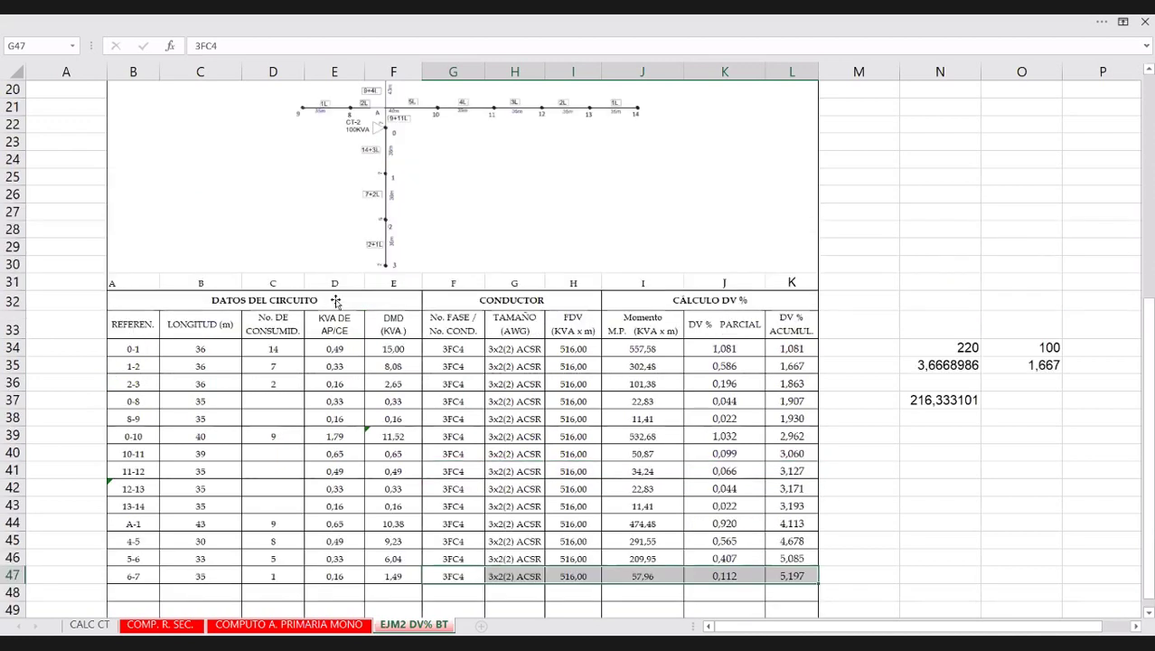
scroll(335, 302, up, 5)
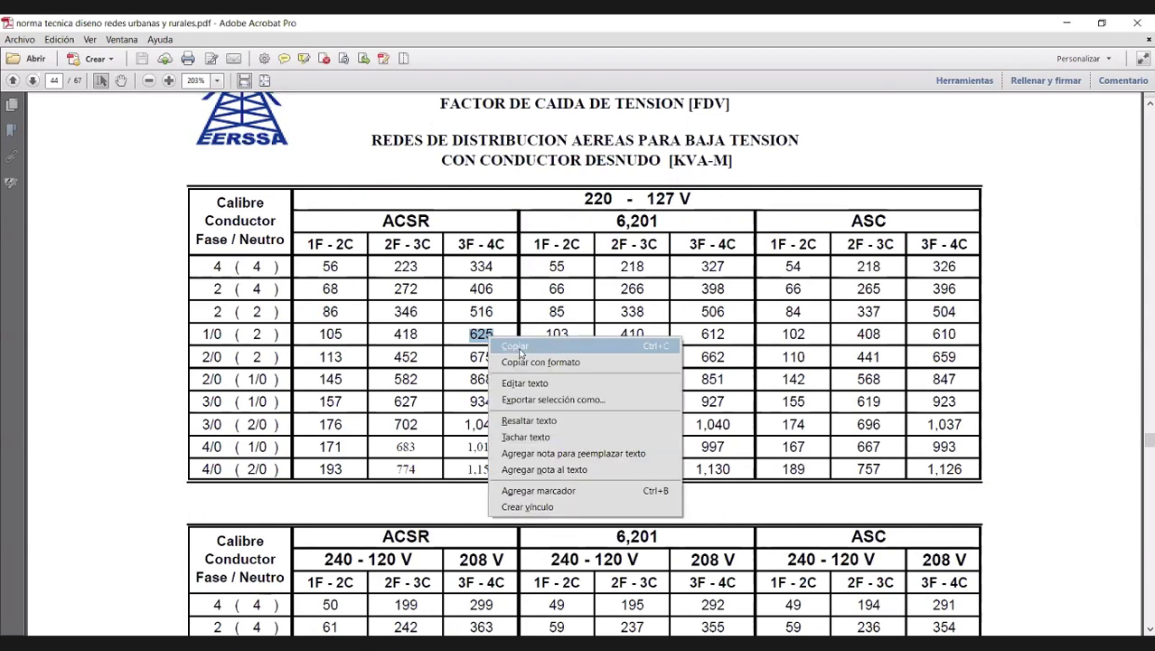
Copy the 3F-4C FDV value 625 for the 1/0 (2) ACSR conductor from the 220-127 V table.
click(520, 350)
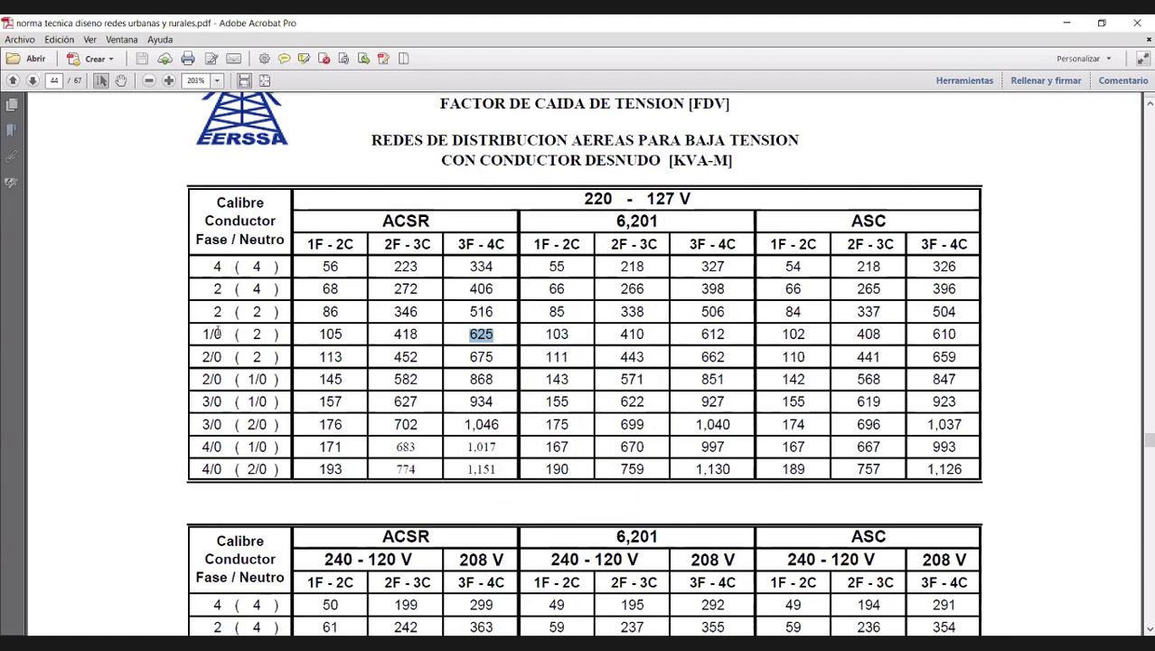
drag(224, 332, 204, 336)
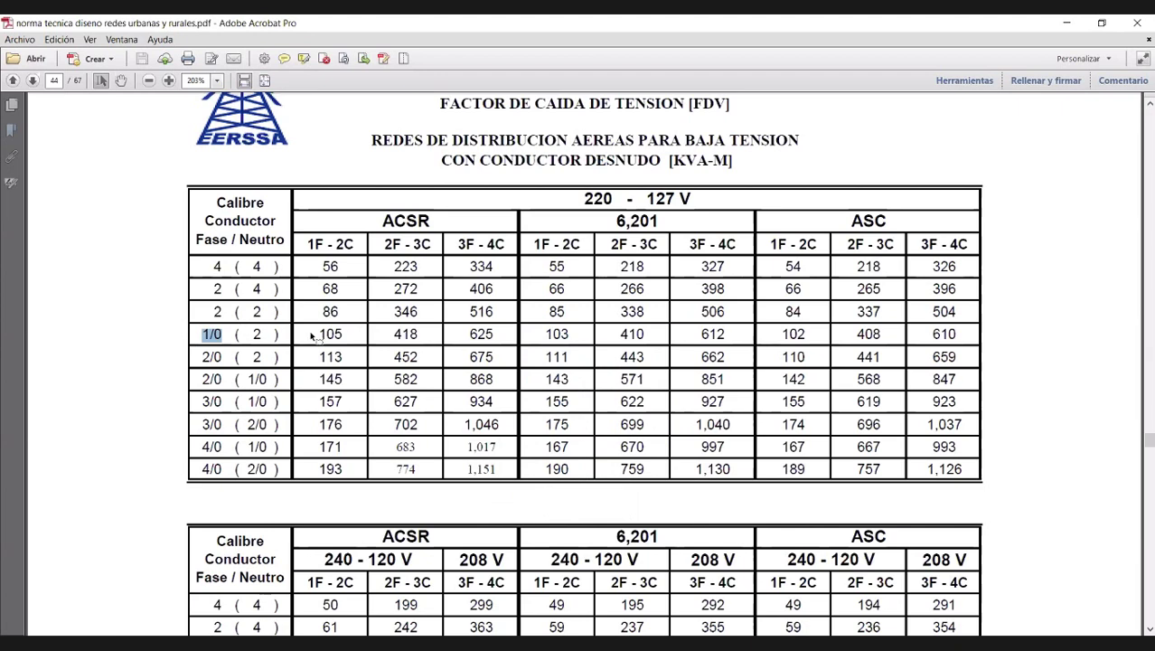
drag(463, 334, 484, 338)
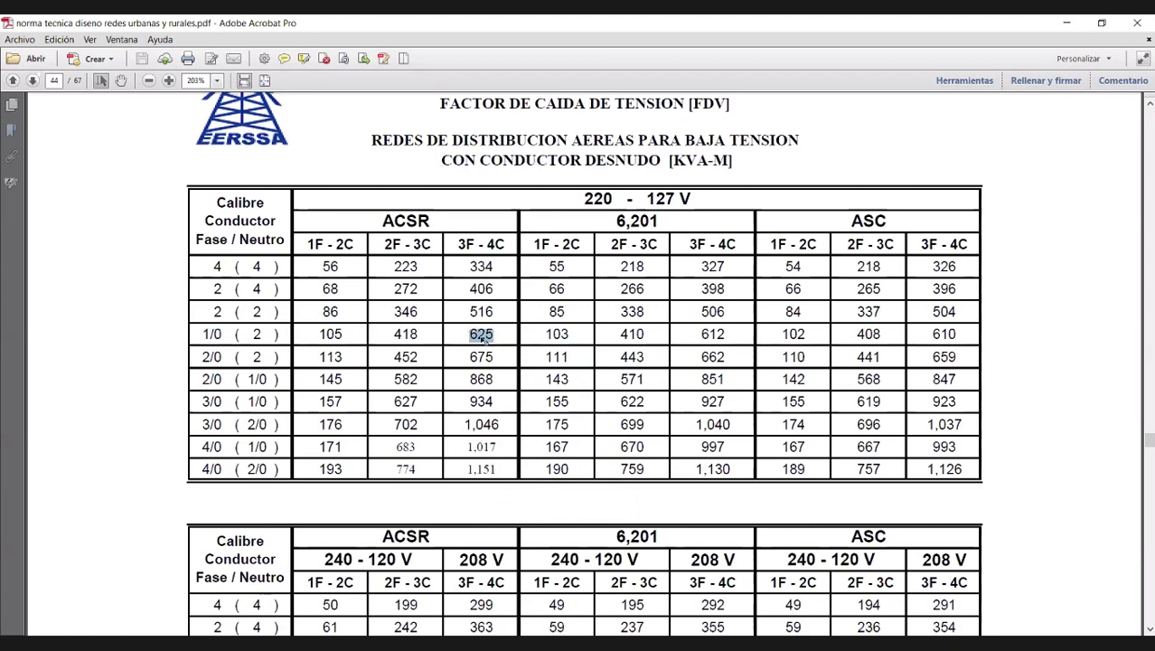
right_click(482, 338)
click(509, 349)
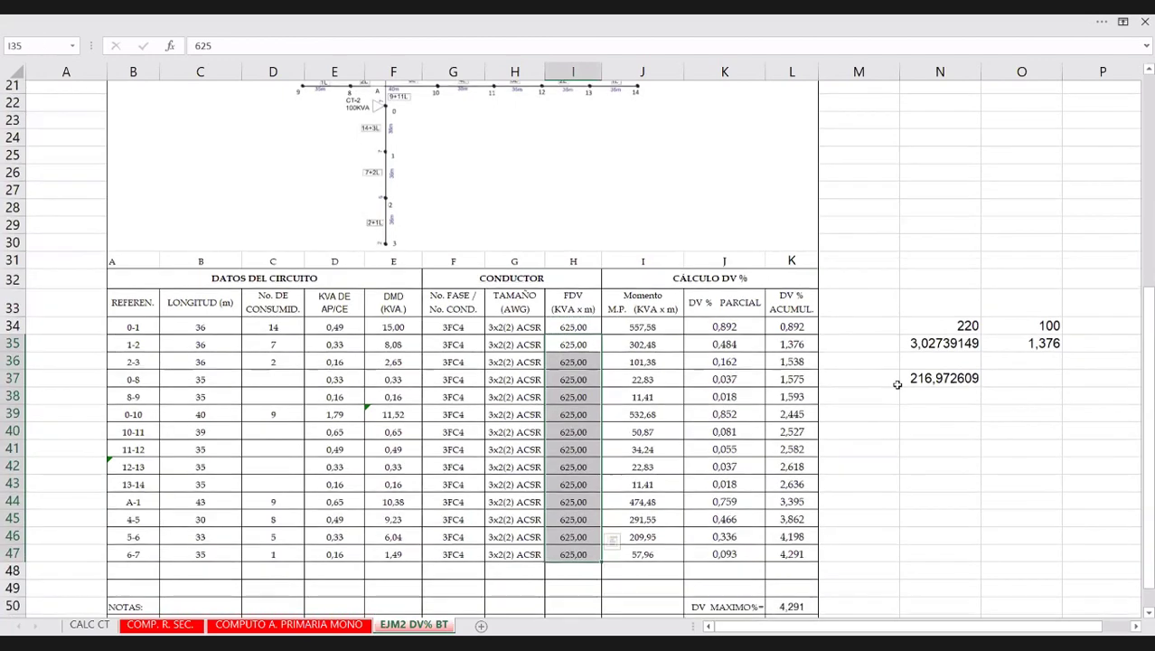
Switch to the Excel voltage-drop worksheet and change section 0-1's conductor size to 3x1/0(1/0) ACSR.
scroll(579, 506, down, 1)
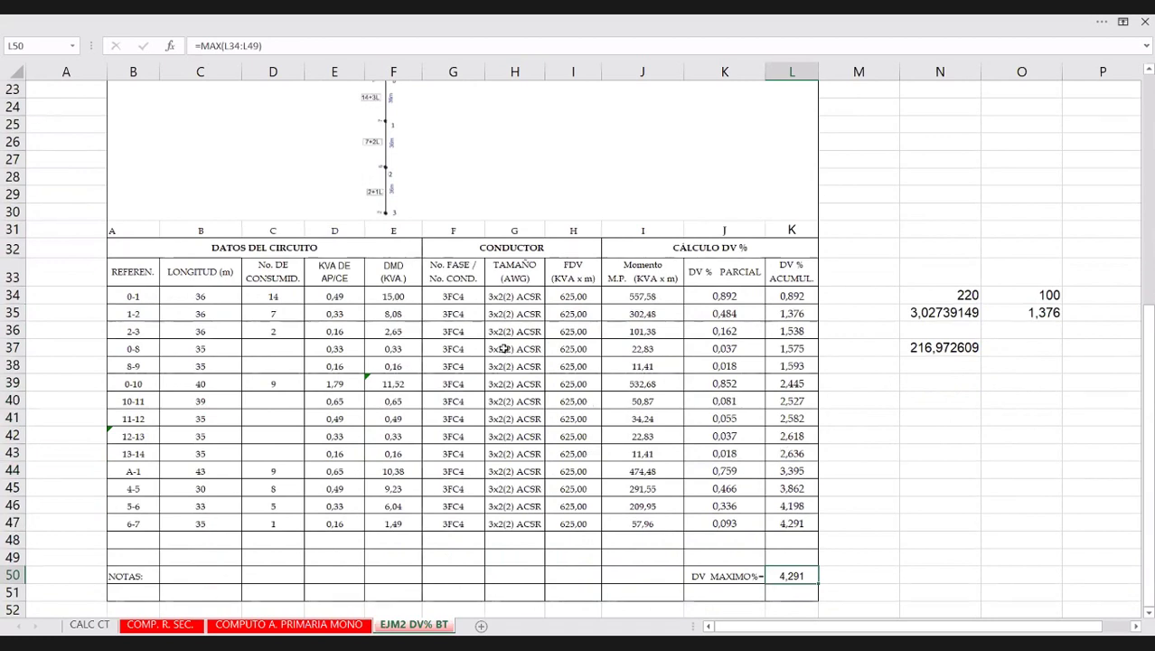
scroll(595, 345, up, 1)
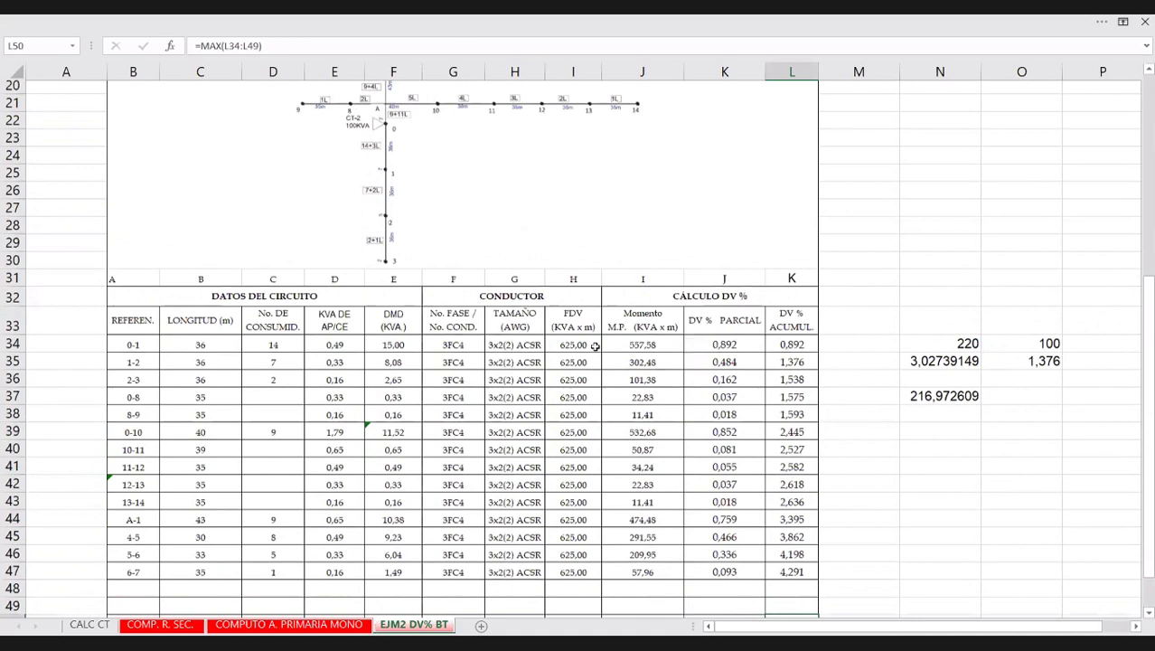
double_click(514, 344)
key(BackSpace)
text(1/0)
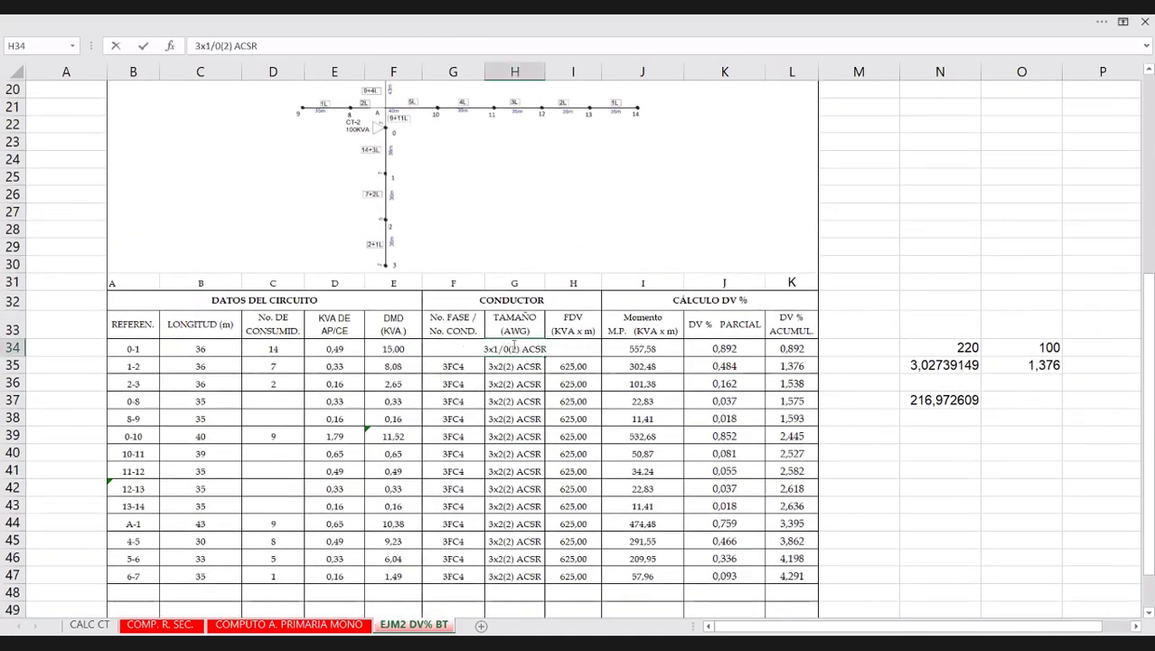
key(Right)
key(Delete)
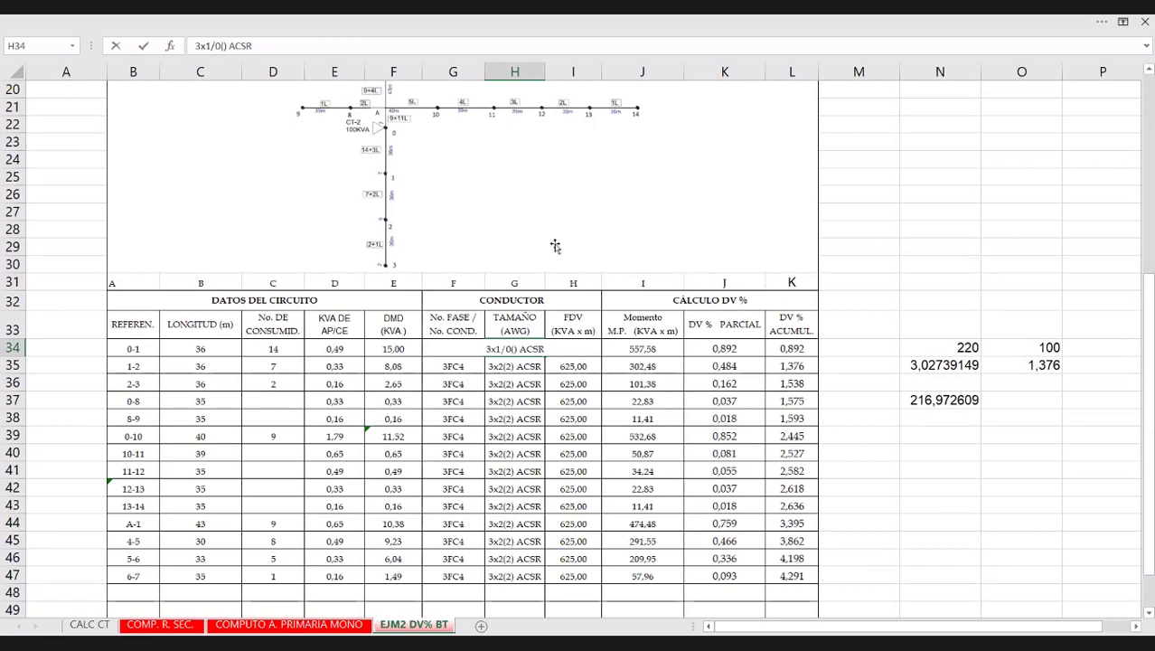
scroll(555, 246, up, 3)
text(1/0)
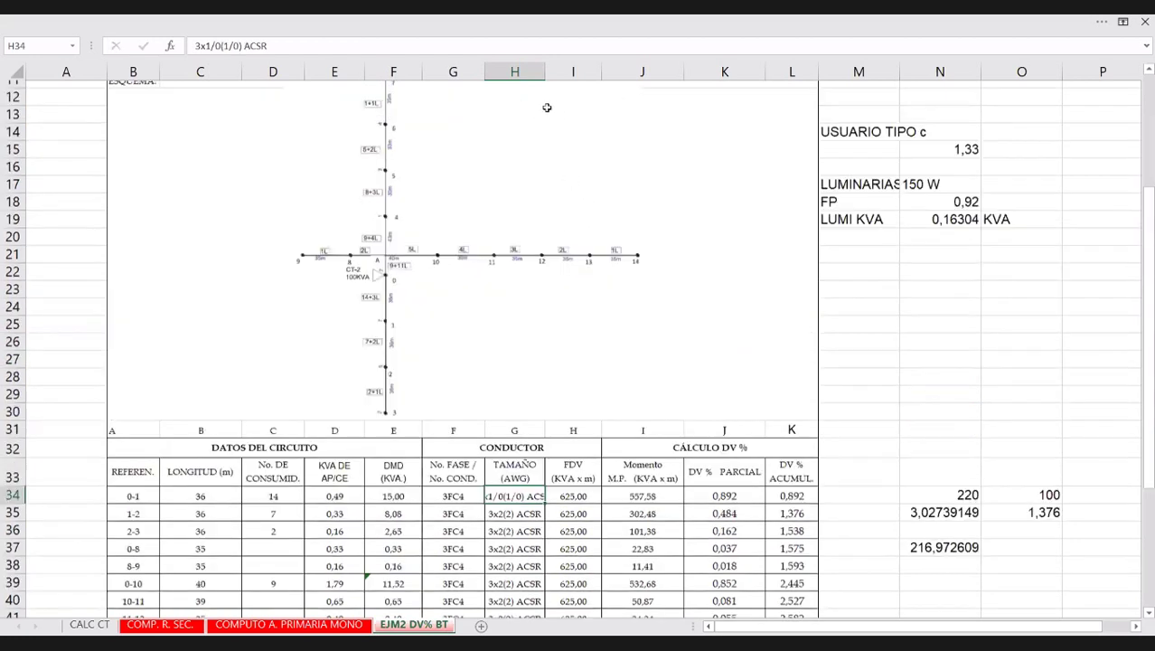
scroll(534, 529, up, 2)
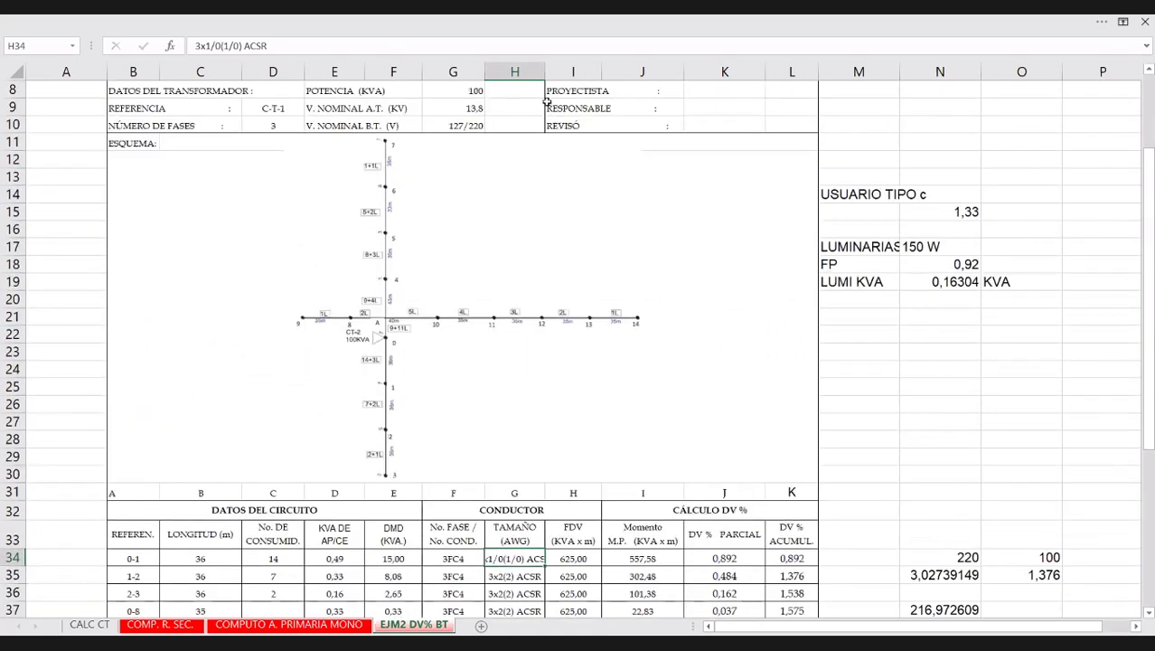
click(540, 219)
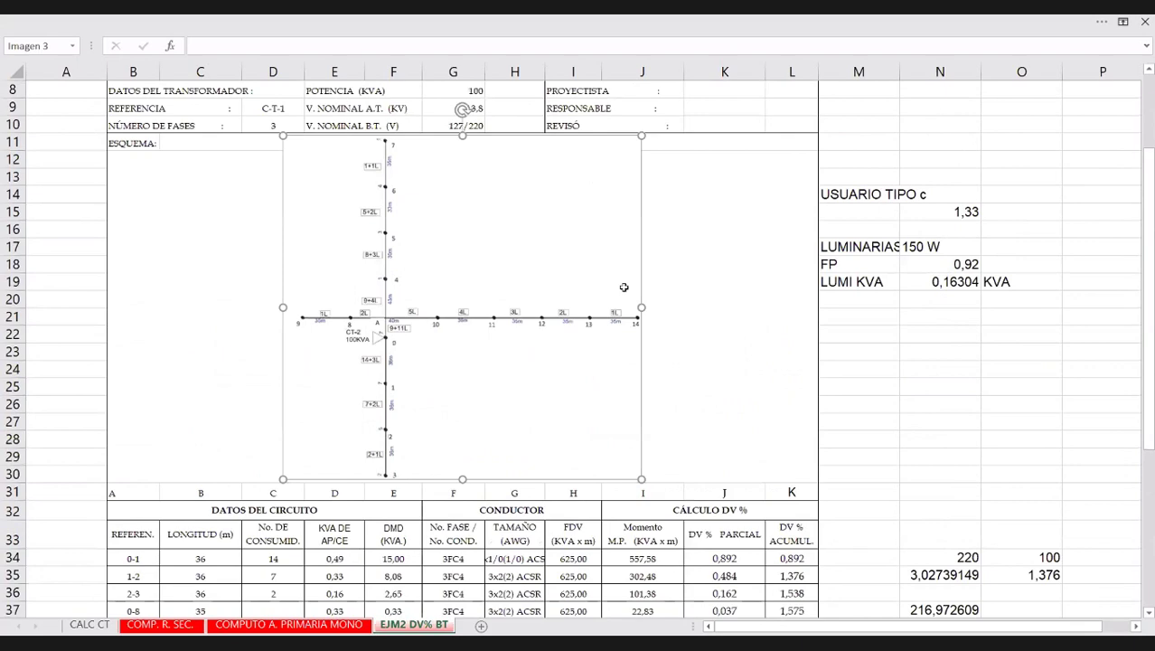
key(Escape)
scroll(624, 287, up, 2)
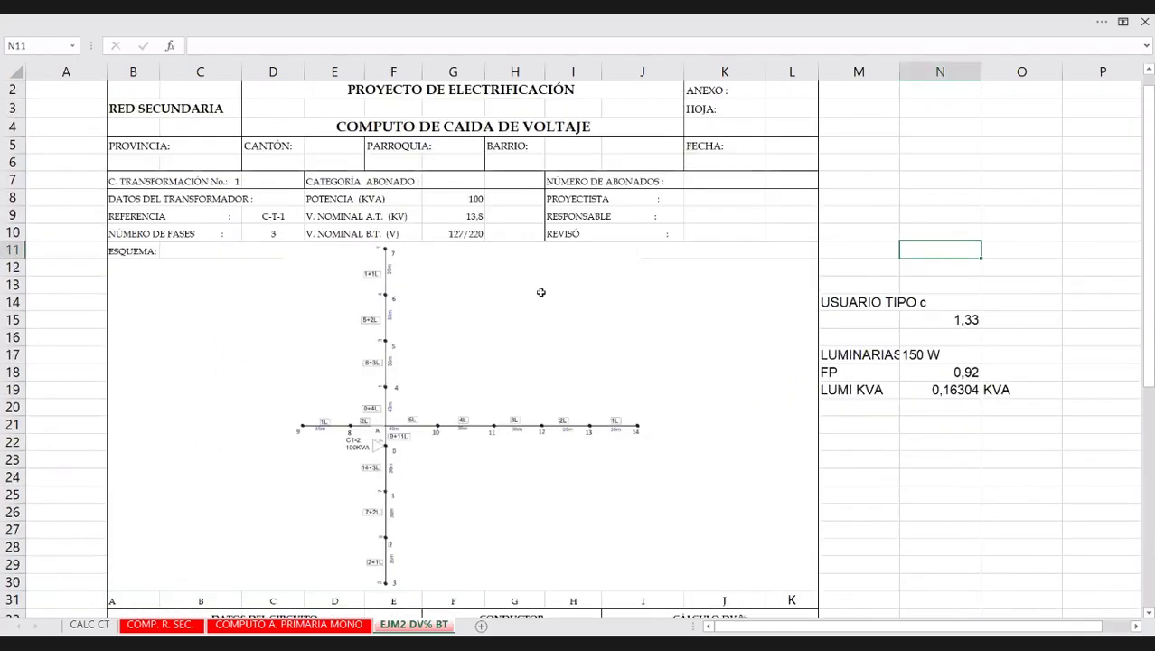
Widen the TAMAÑO (AWG) column to fit section 0-1's full conductor designation, and set the ribbon to hide automatically.
scroll(541, 292, down, 7)
click(515, 312)
scroll(959, 137, up, 3)
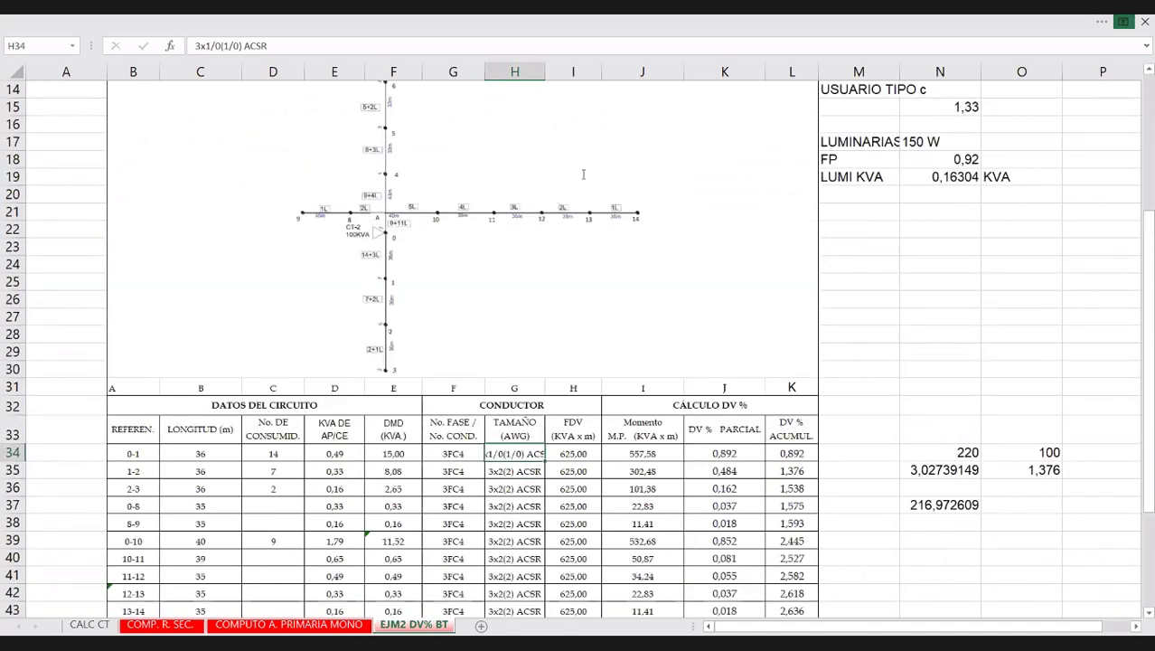
click(1030, 34)
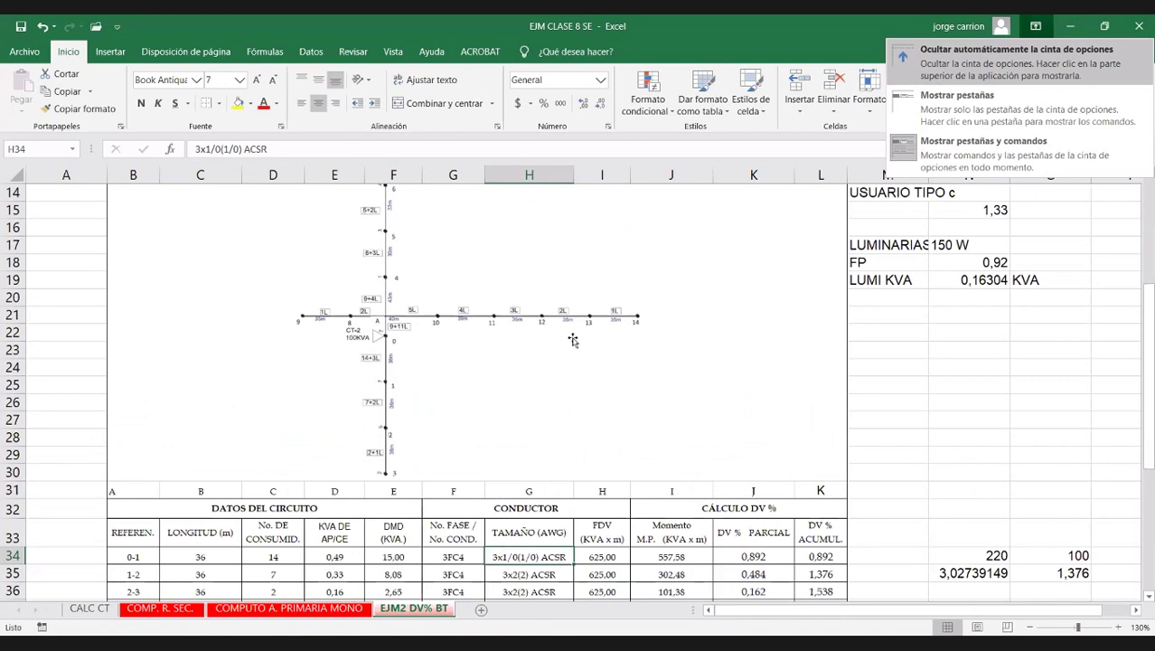
key(Return)
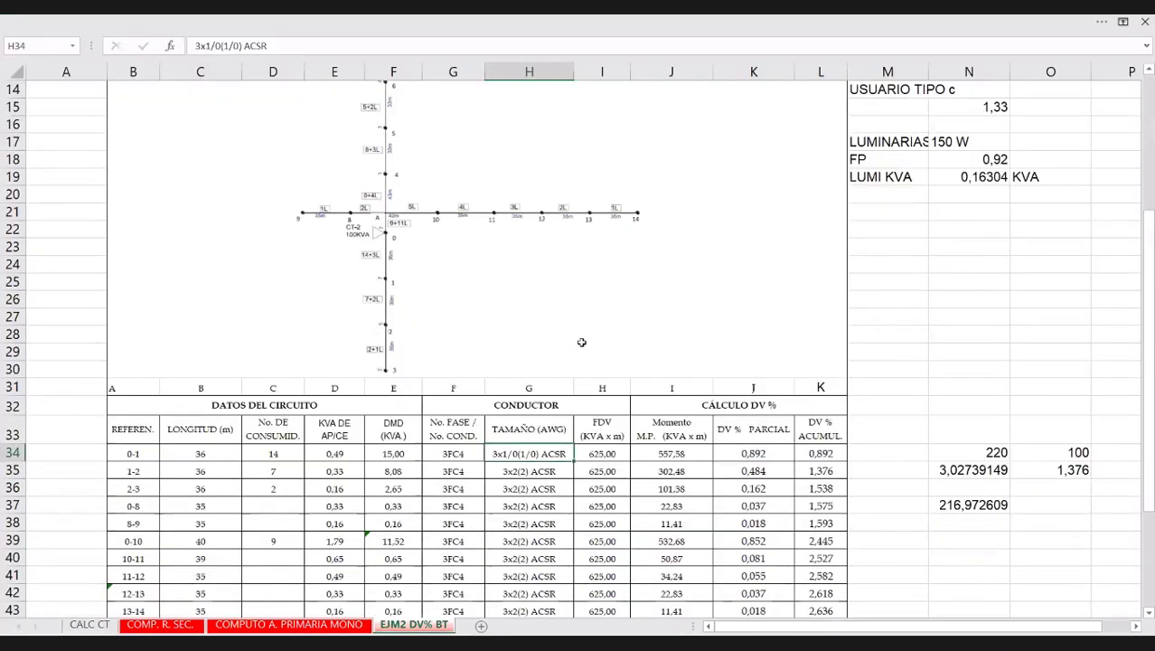